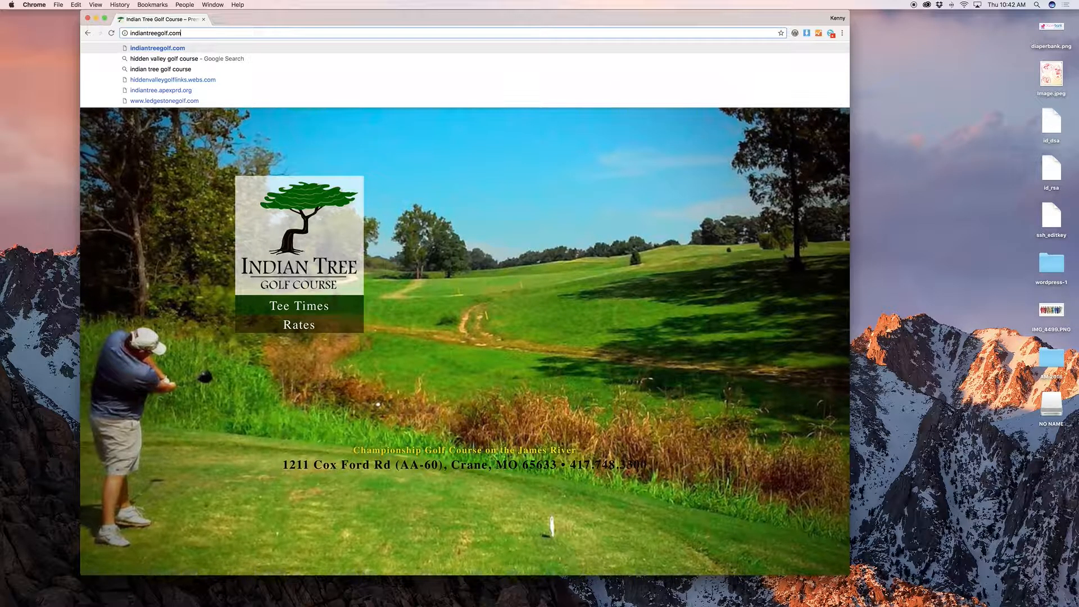
Step: Load the golf course site's /wp-admin address and log in to the admin dashboard
text(/)
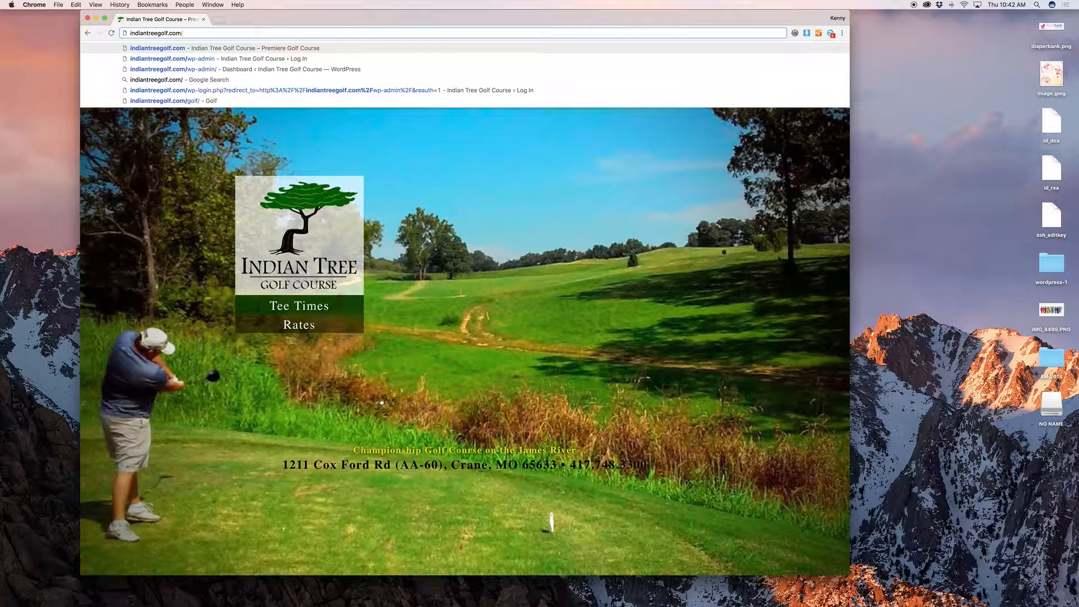
text(wp-admin)
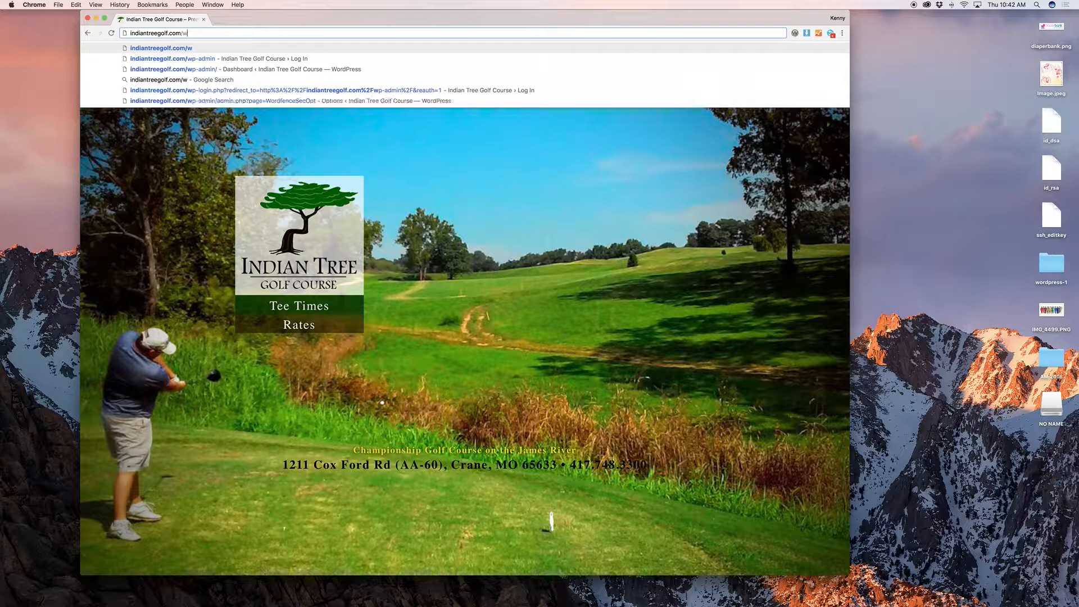
key(Return)
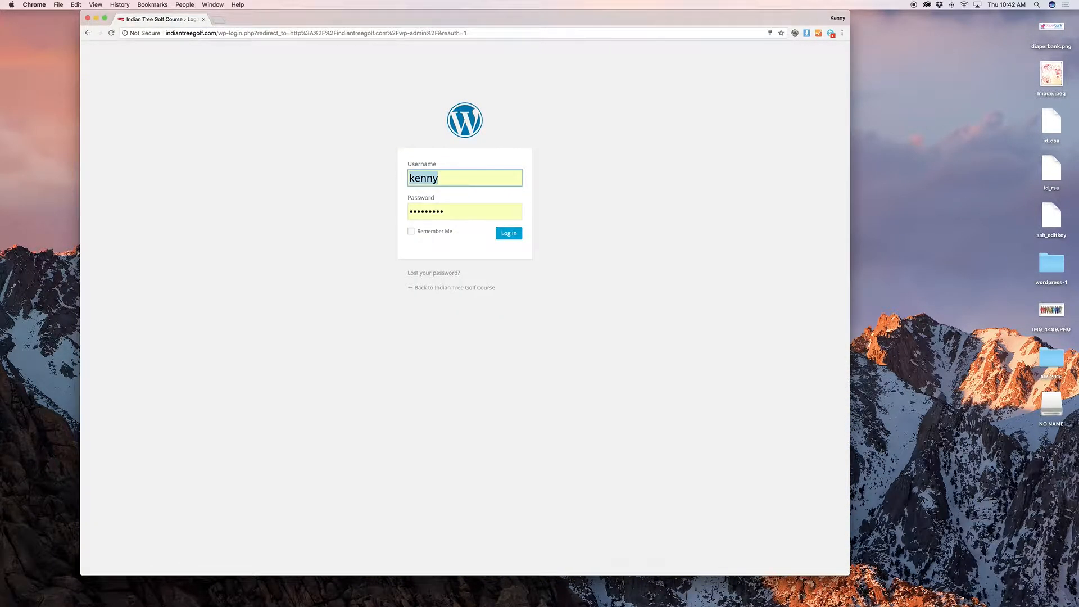
click(513, 233)
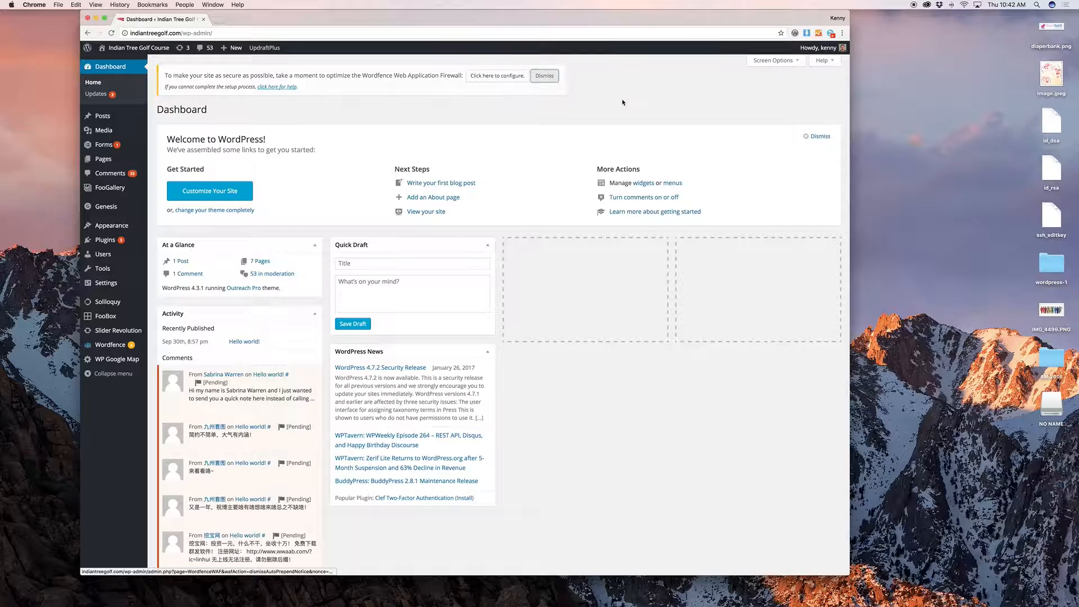
Step: Dismiss the Wordfence firewall notice and go to the Dashboard's Updates page
click(544, 75)
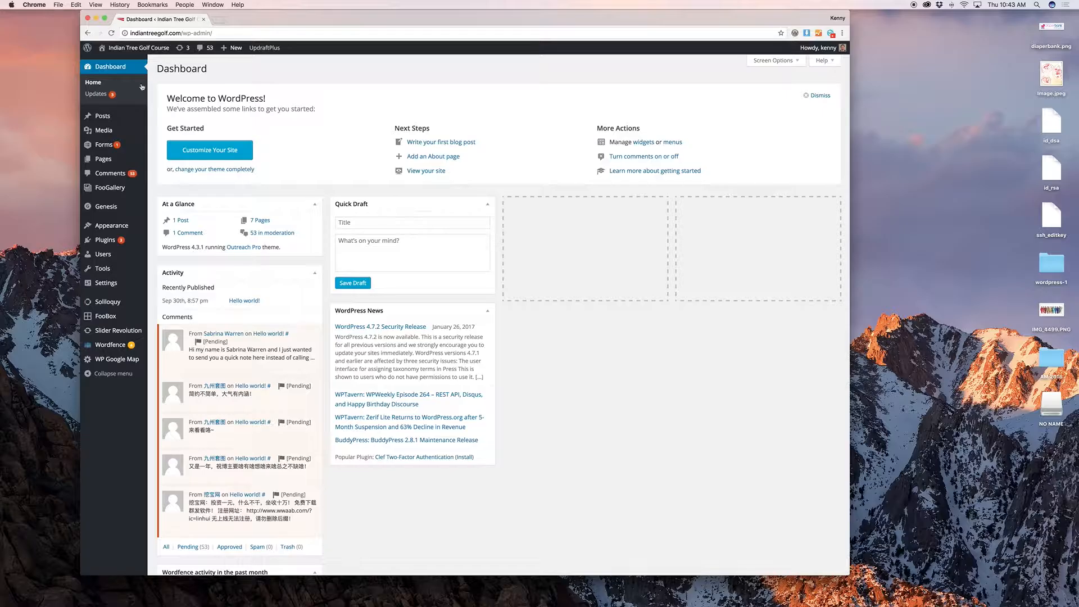
click(95, 94)
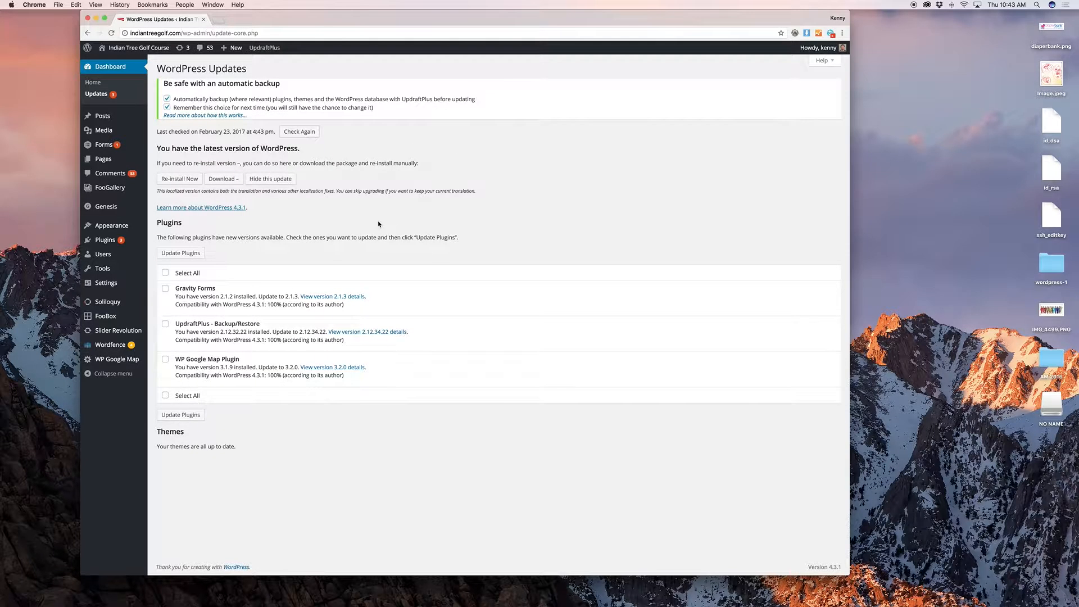
Step: Select all plugins (Gravity Forms, UpdraftPlus, WP Google Map Plugin) and update them
click(165, 273)
click(181, 253)
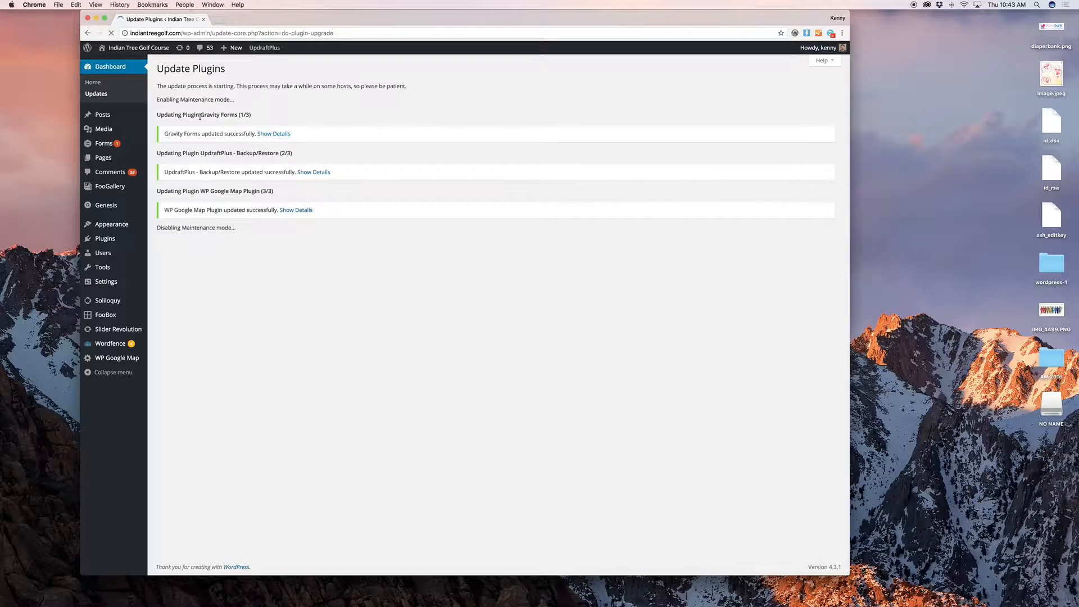
Step: Trash the Hello world! post from All Posts, then go to the Media Library
mouse_move(118, 117)
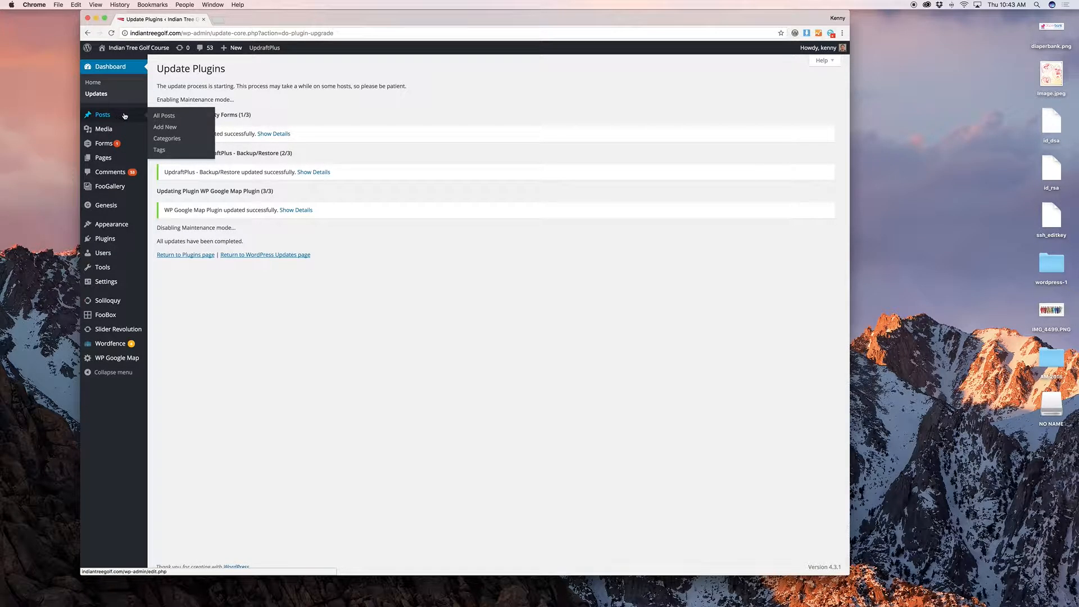
click(162, 117)
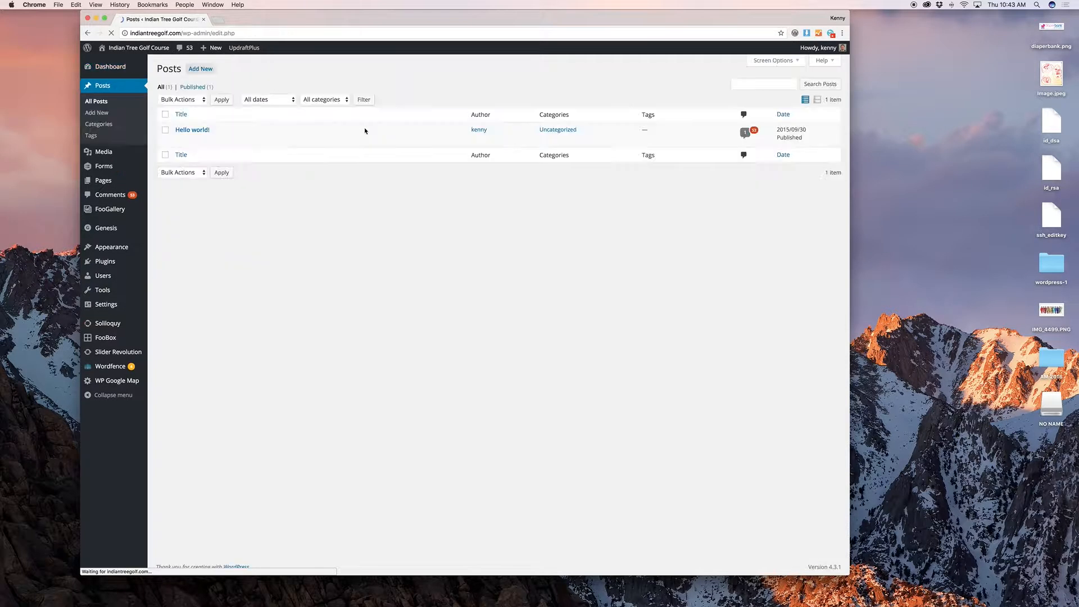
click(230, 139)
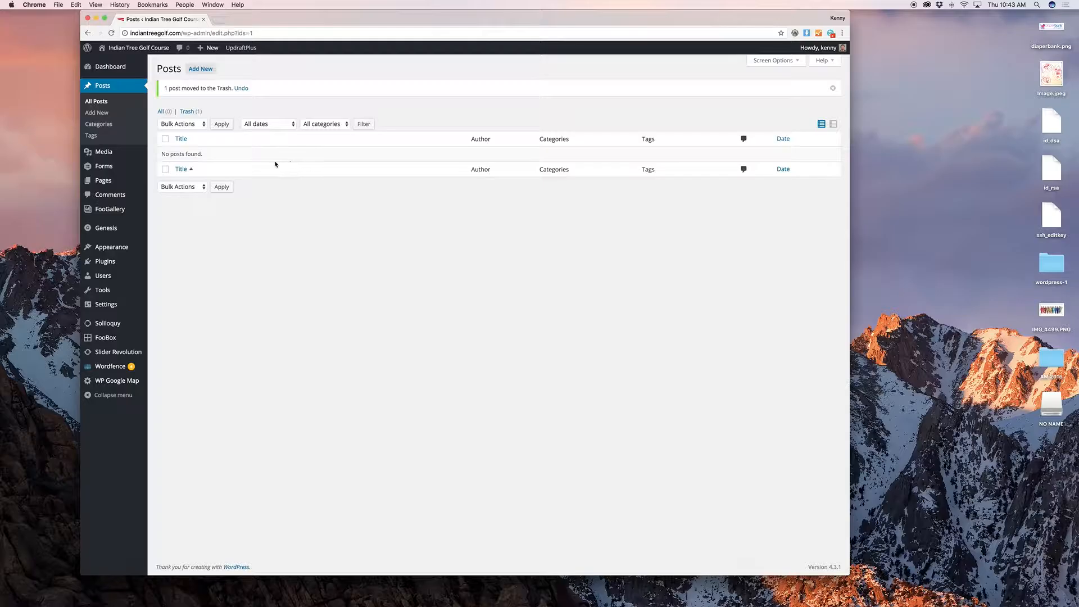
click(121, 151)
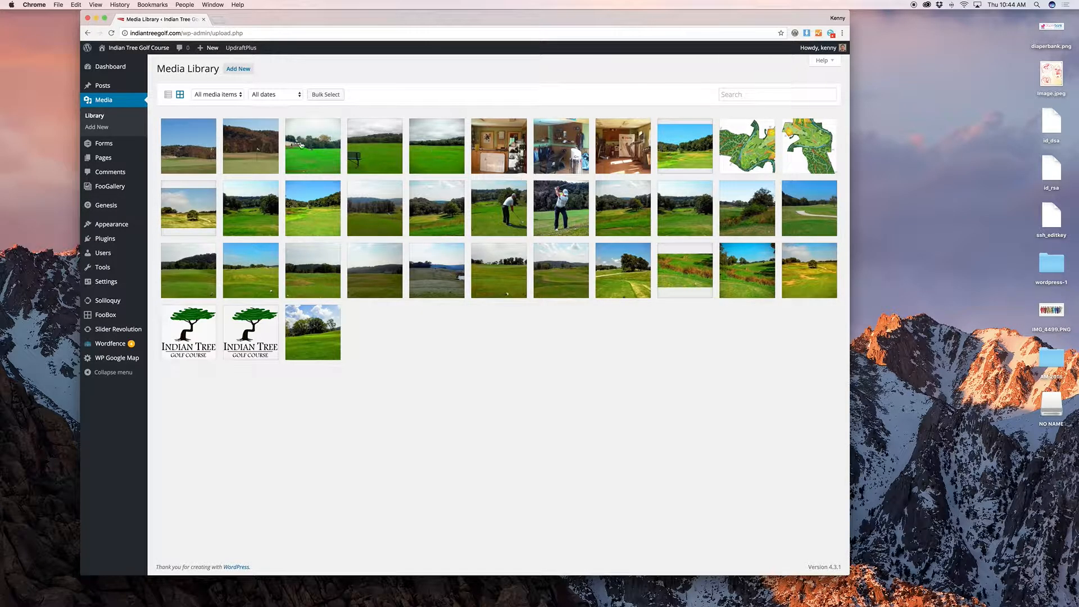
Step: Open the Contact Us form from the Forms list in the Gravity Forms editor
mouse_move(134, 145)
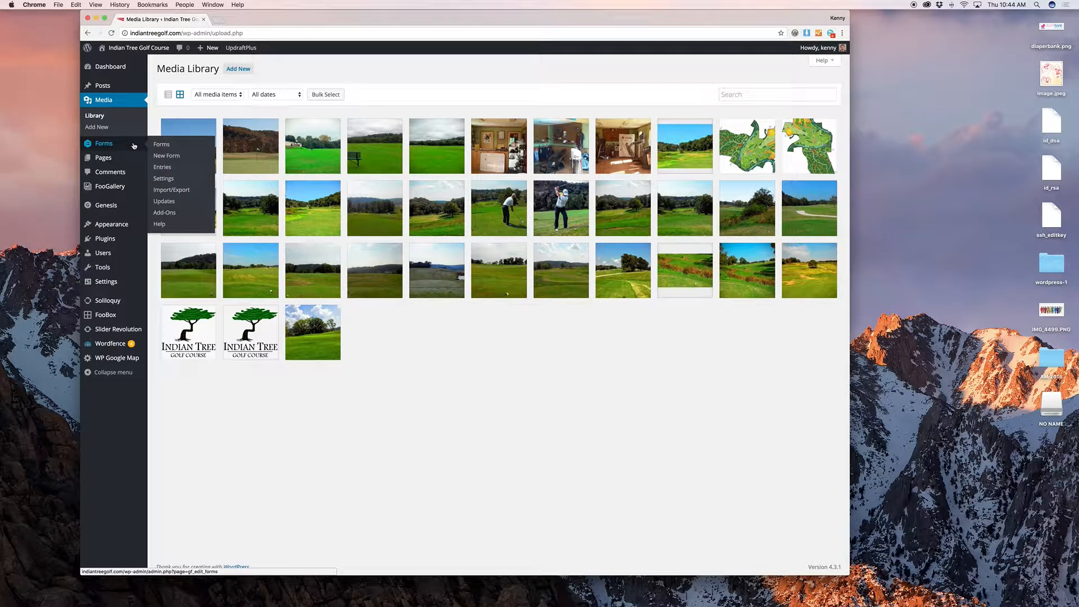
click(196, 145)
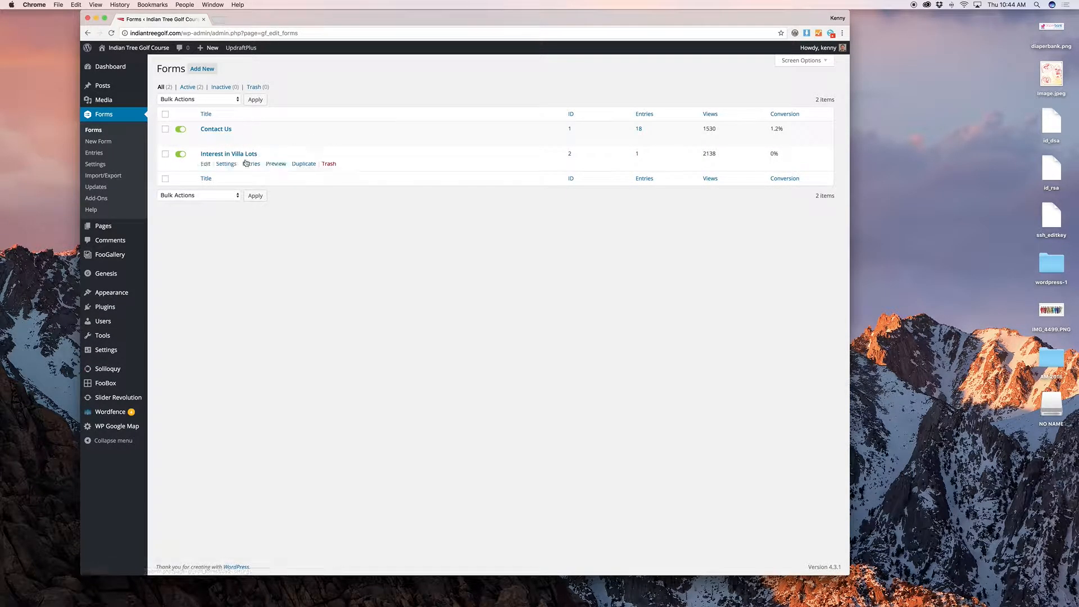
click(205, 139)
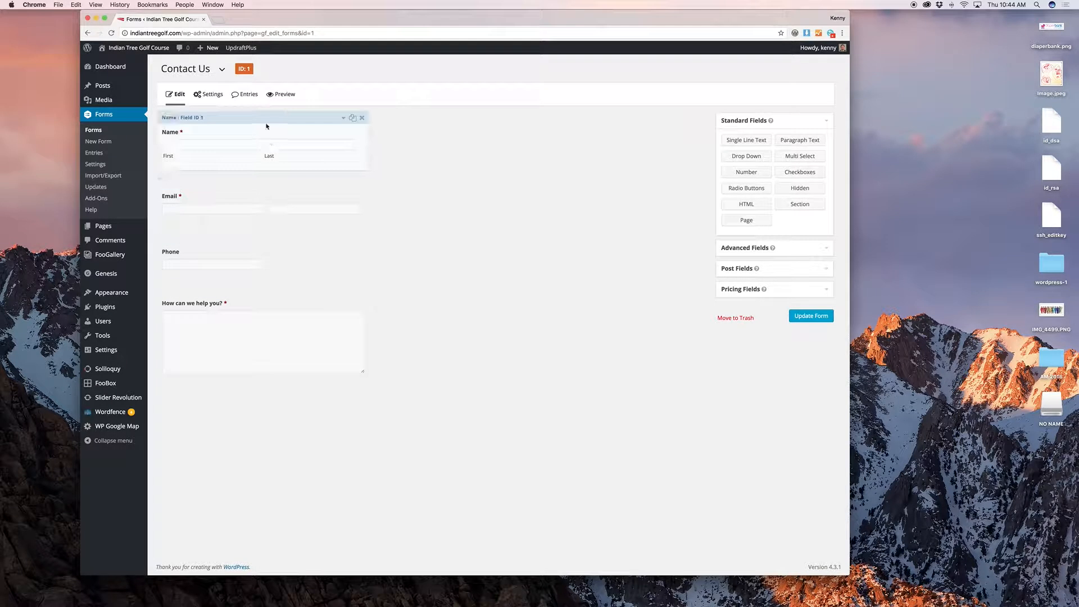
click(267, 127)
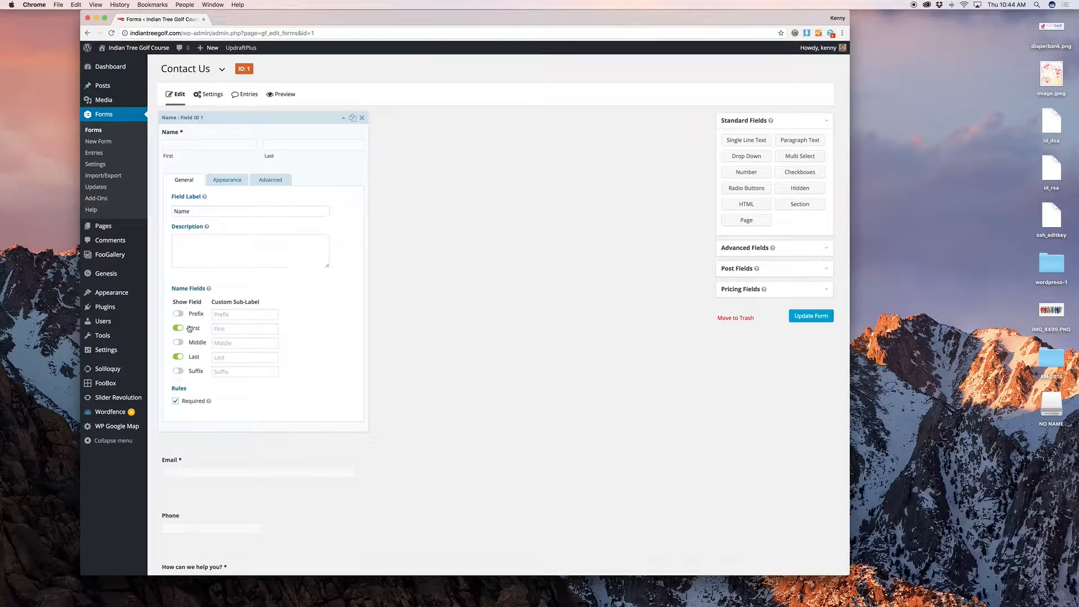
click(179, 342)
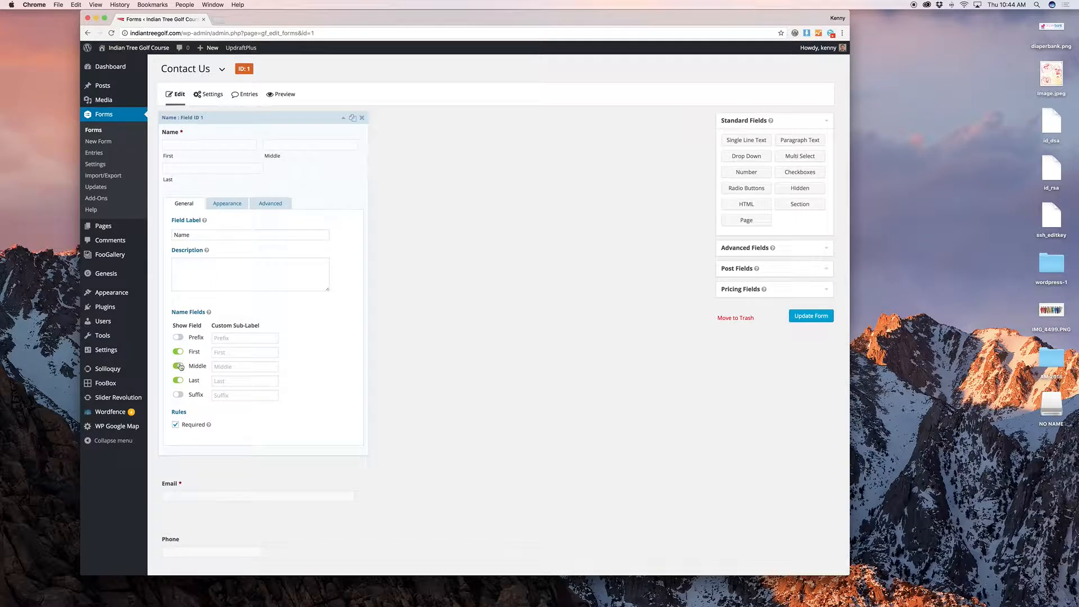
click(178, 365)
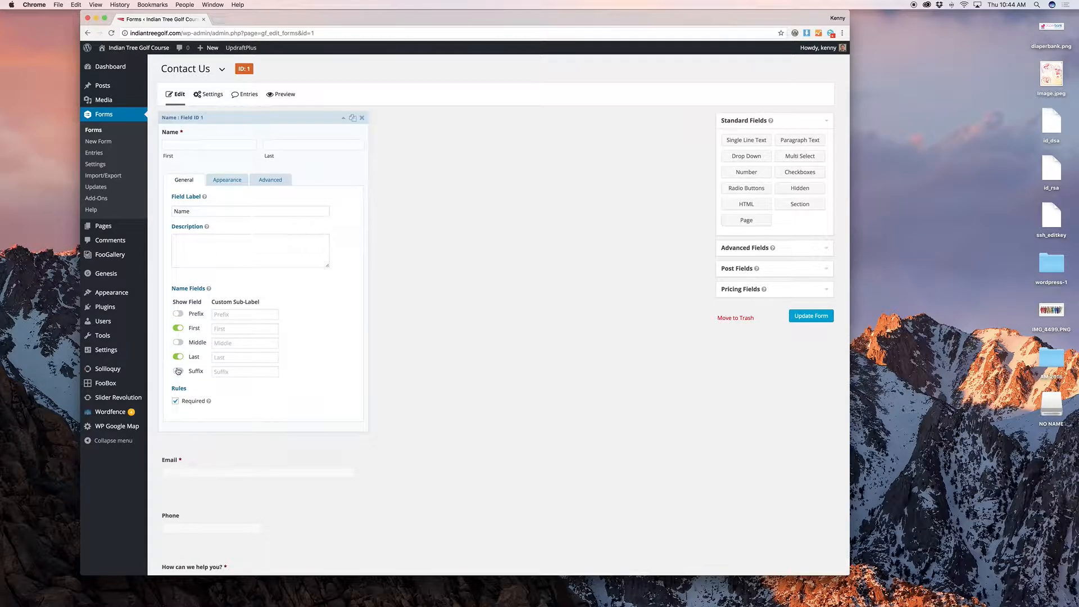
click(176, 403)
click(176, 402)
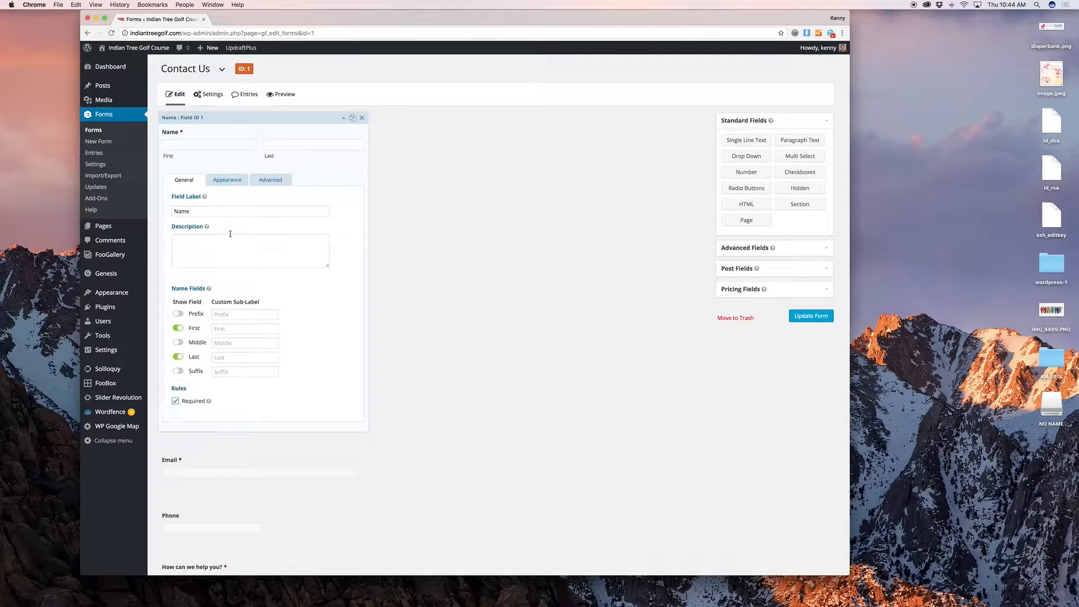
click(234, 183)
click(267, 181)
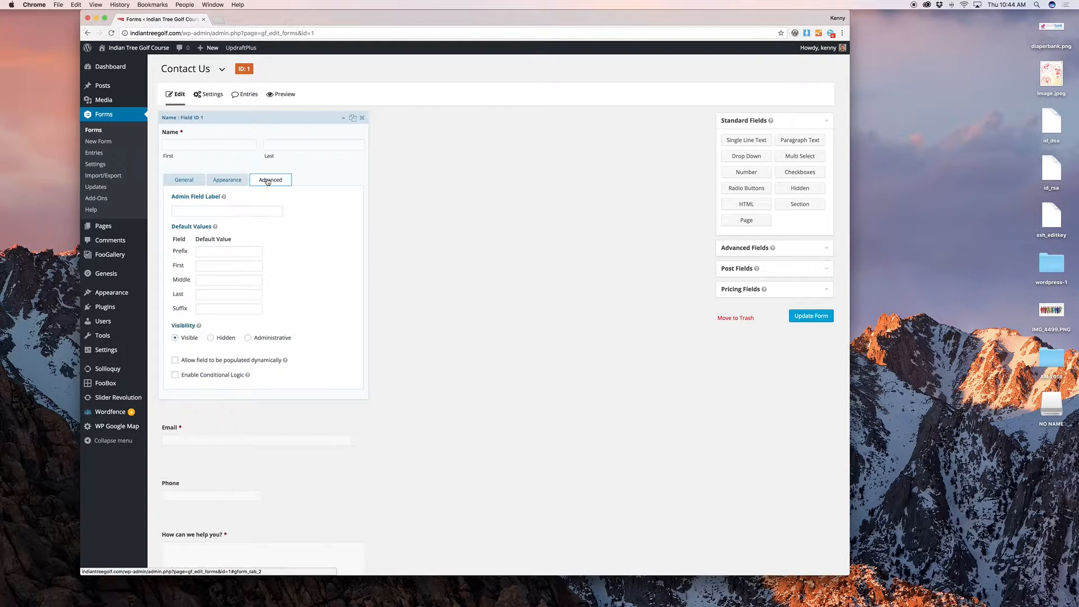
click(194, 180)
click(309, 168)
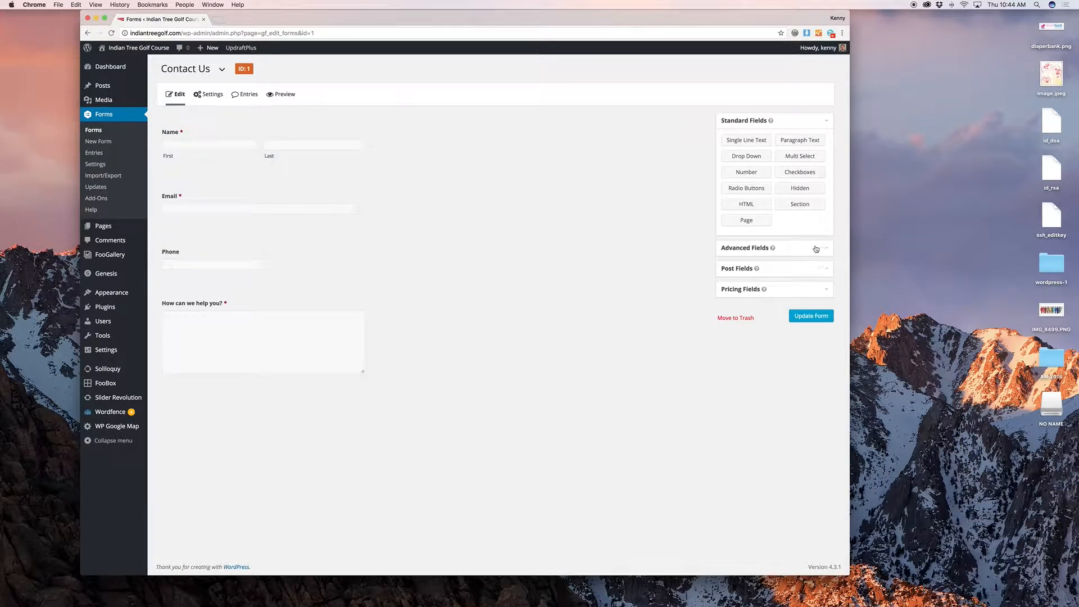
Step: Add a Drop Down field and a Radio Buttons field to the Contact Us form
click(758, 162)
click(756, 191)
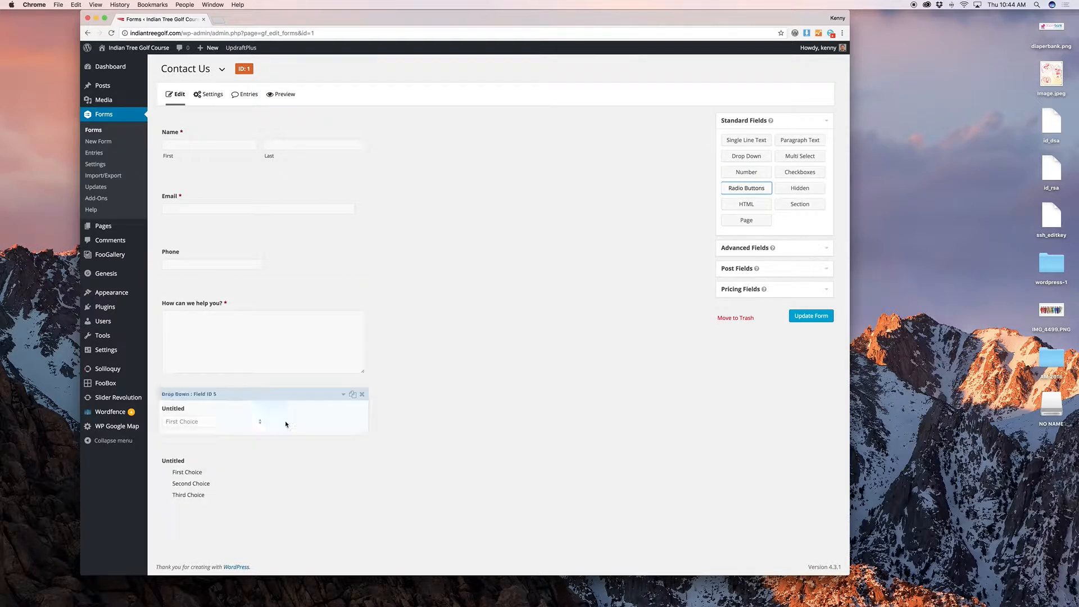
mouse_move(746, 188)
mouse_down()
mouse_move(260, 130)
mouse_move(210, 203)
mouse_move(283, 228)
mouse_move(756, 178)
mouse_up()
Step: Give the drop-down choices 'Choice 1' and 'Choice 2', label it 'Something different', then view the site
click(290, 393)
scroll(394, 388, down, 5)
click(282, 346)
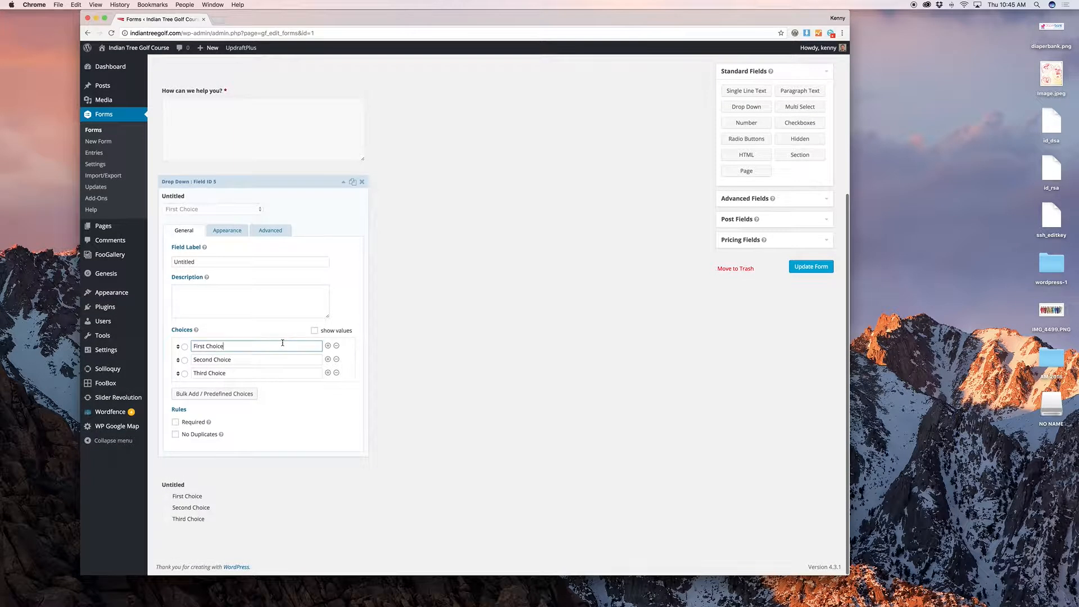
triple_click(282, 343)
text(Choice 1)
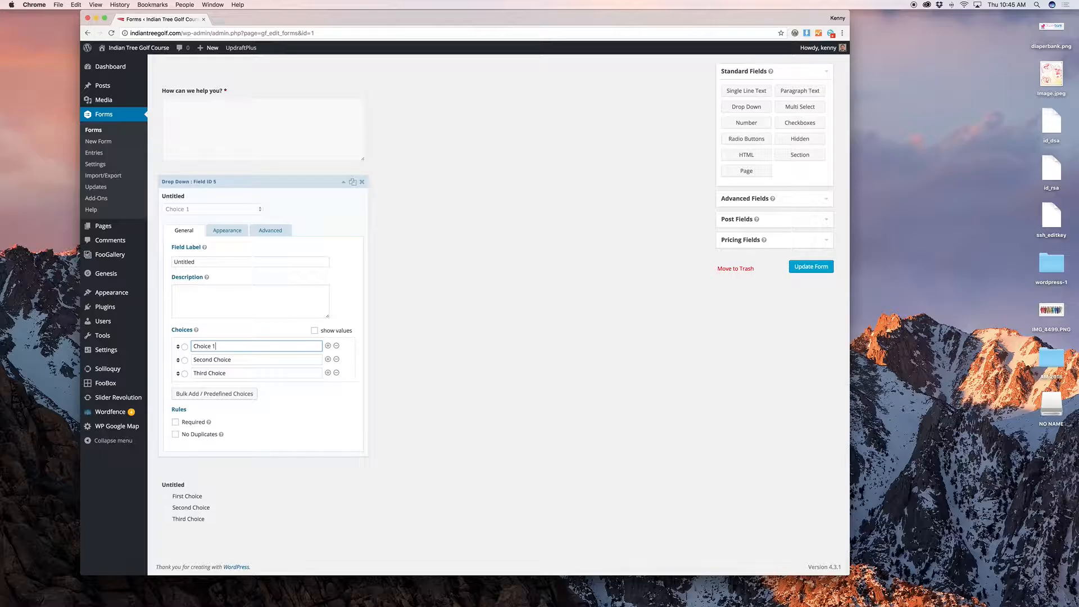
key(Tab)
key(Tab)
text(Choice 2)
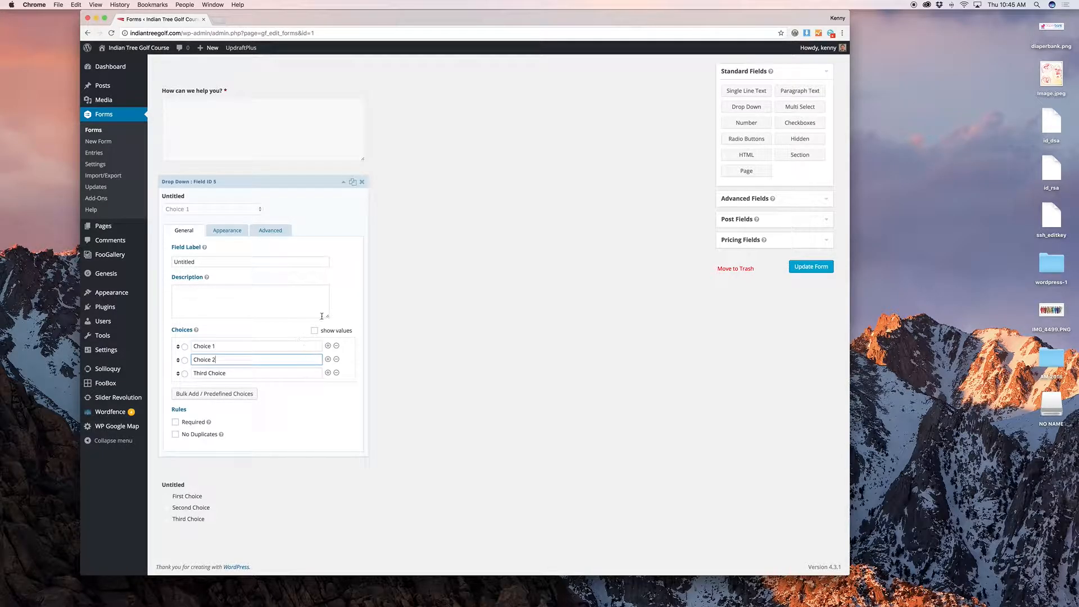
double_click(202, 261)
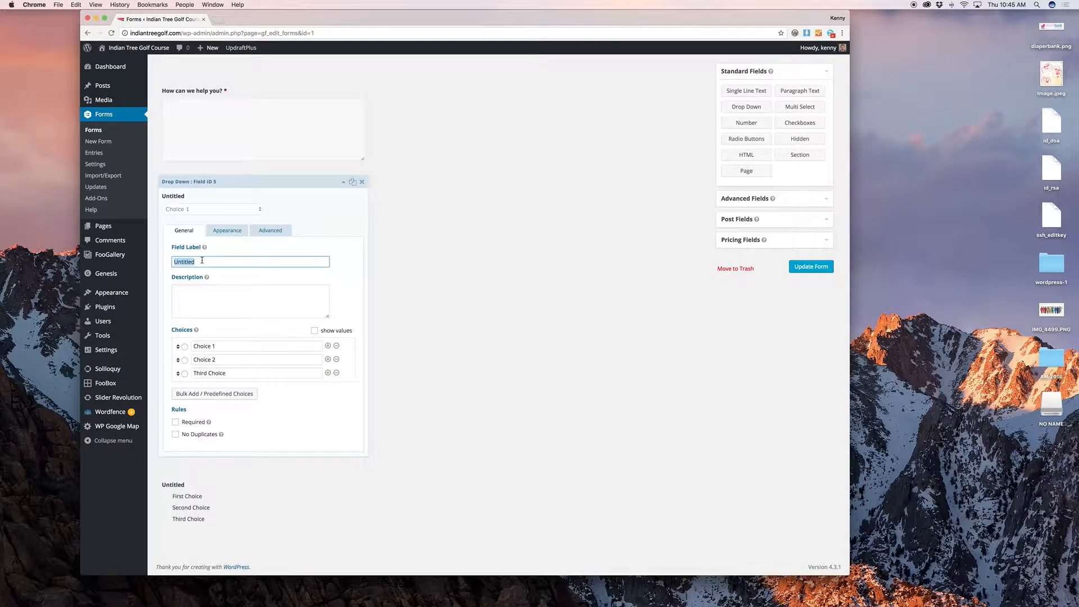
text(Something different)
click(316, 497)
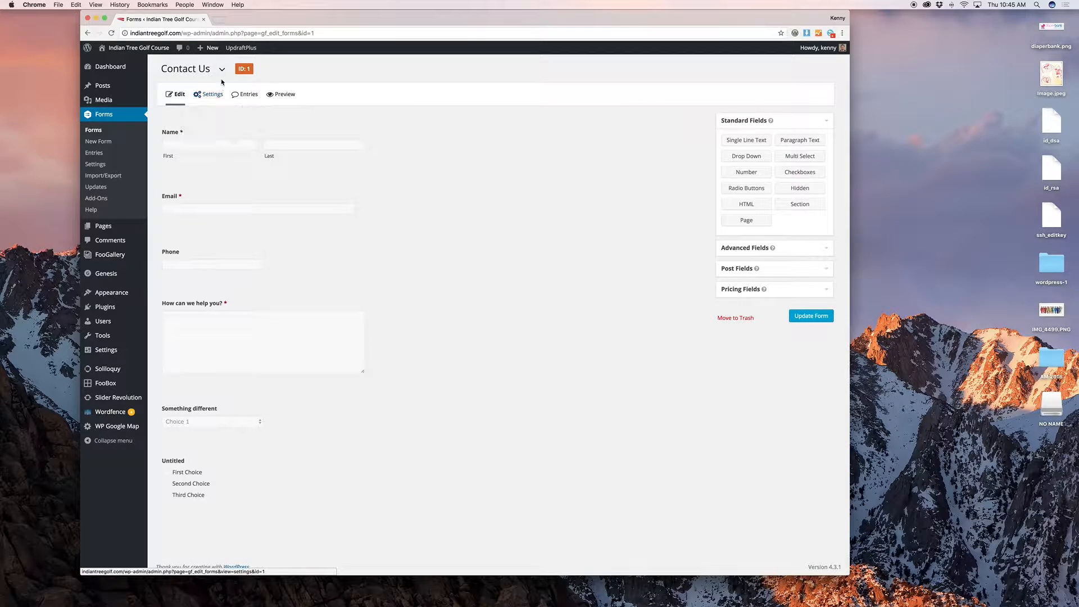
click(152, 63)
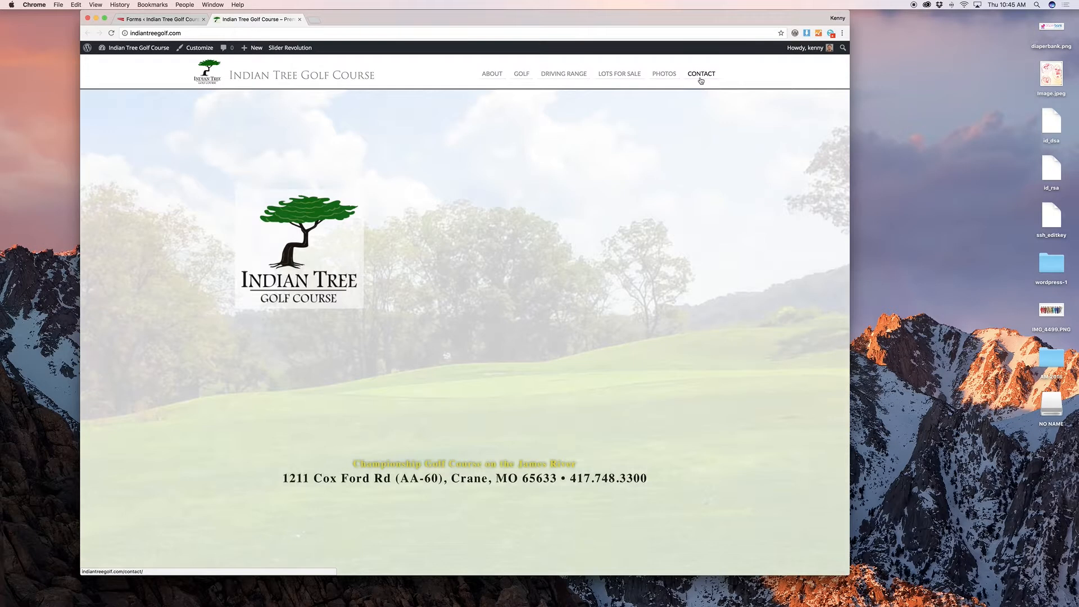
Step: Check the Contact page on the live site
click(700, 74)
scroll(509, 313, down, 4)
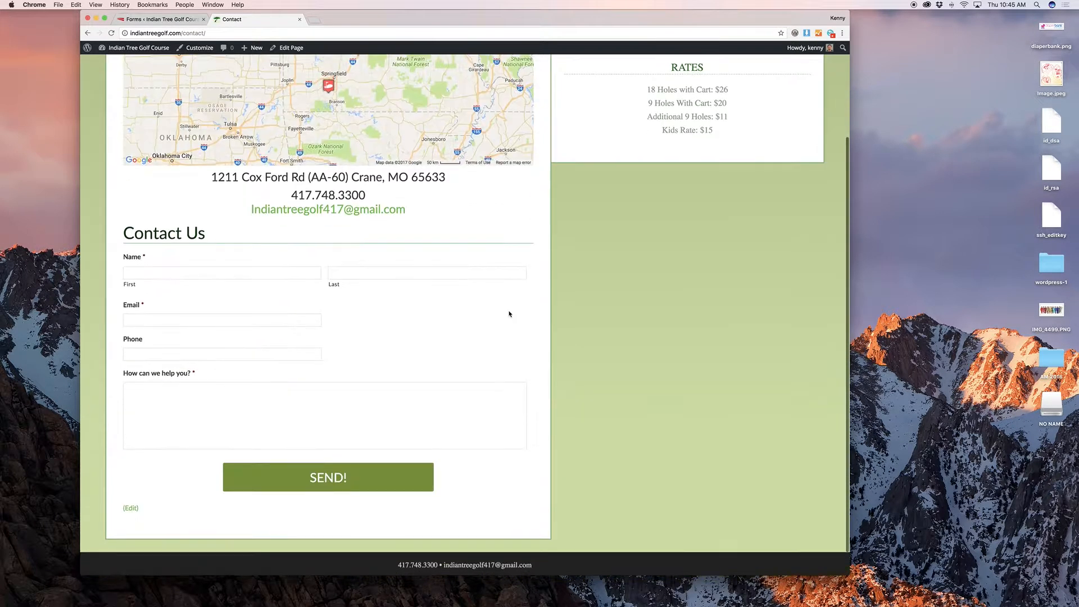
scroll(470, 357, up, 2)
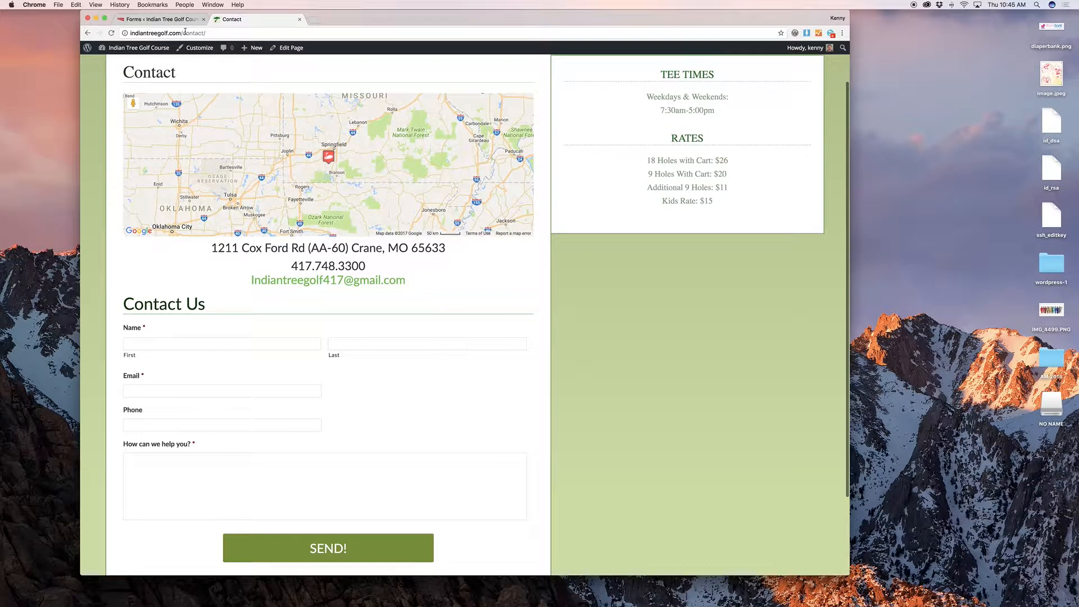
Step: Back in the form editor, open the Confirmations settings, leaving without saving
click(154, 21)
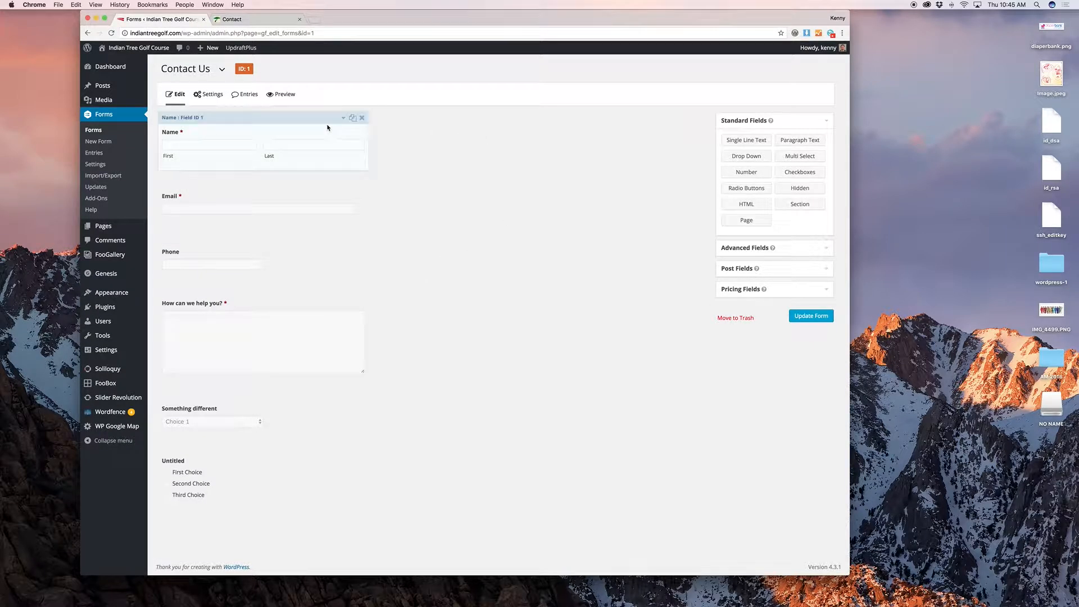
mouse_move(219, 99)
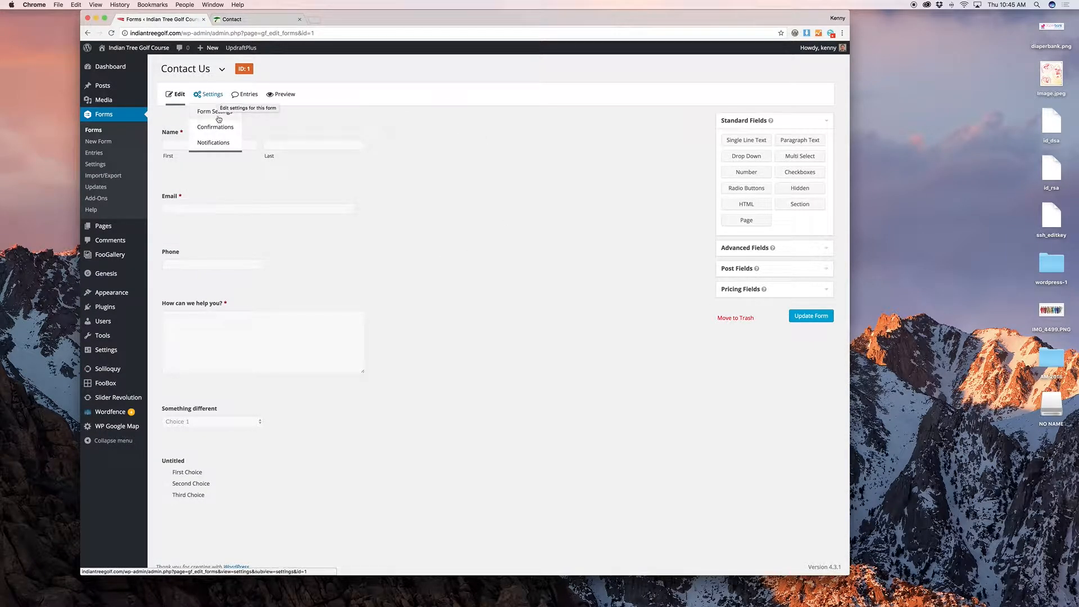
click(215, 127)
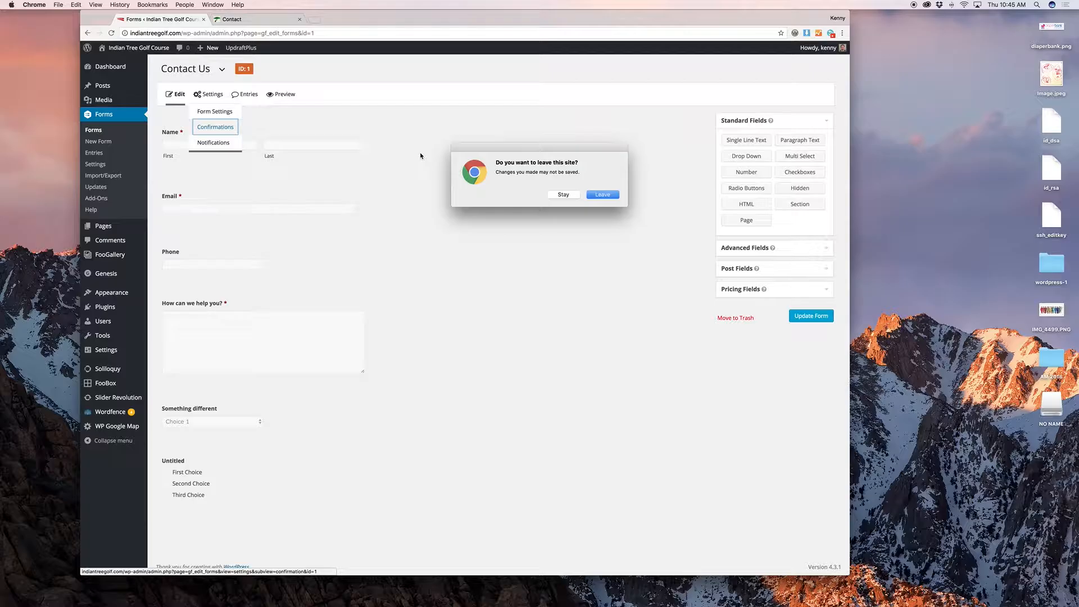
click(595, 195)
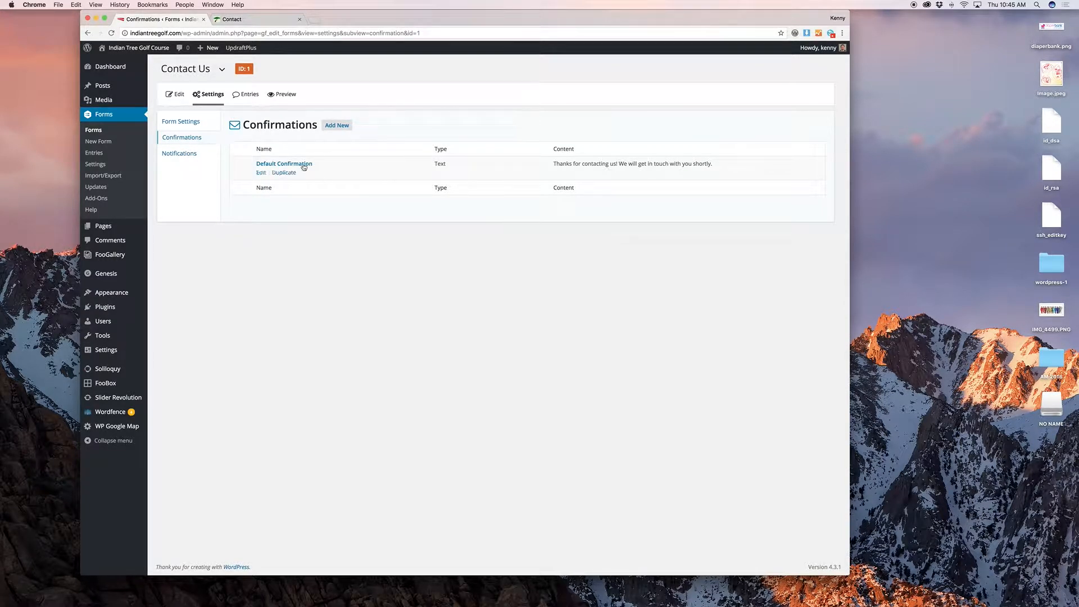
Step: Open the Default Confirmation and explore its message editor and media library without changes
click(261, 173)
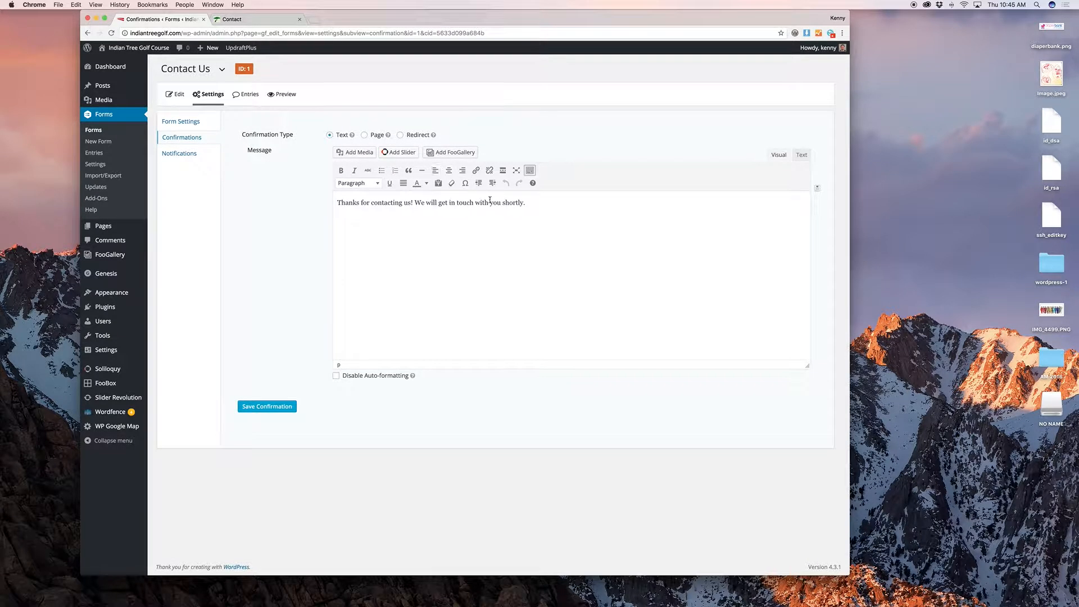
triple_click(582, 202)
click(581, 203)
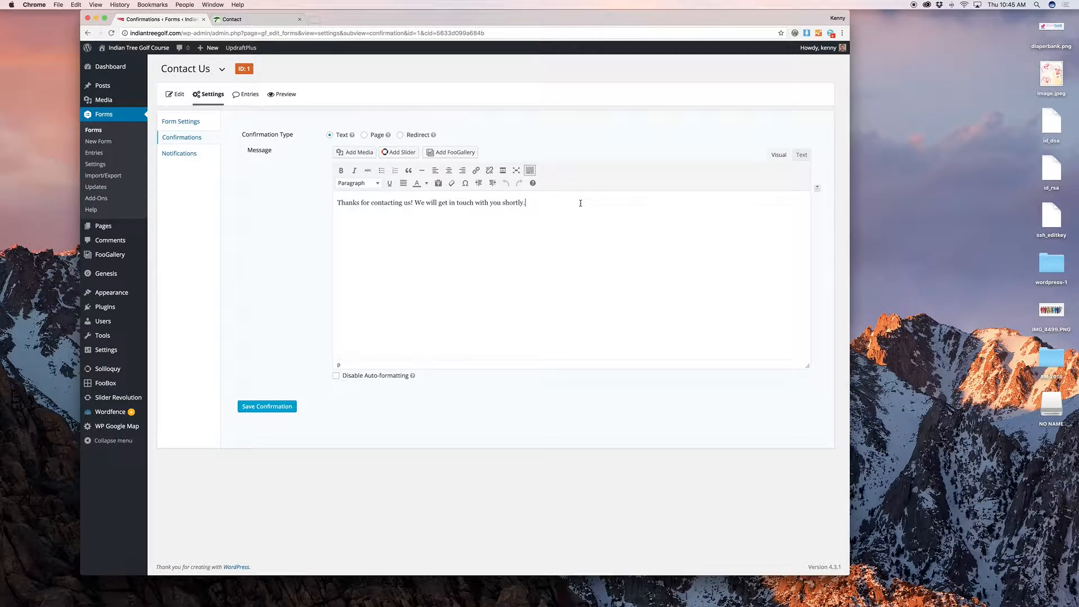
click(359, 152)
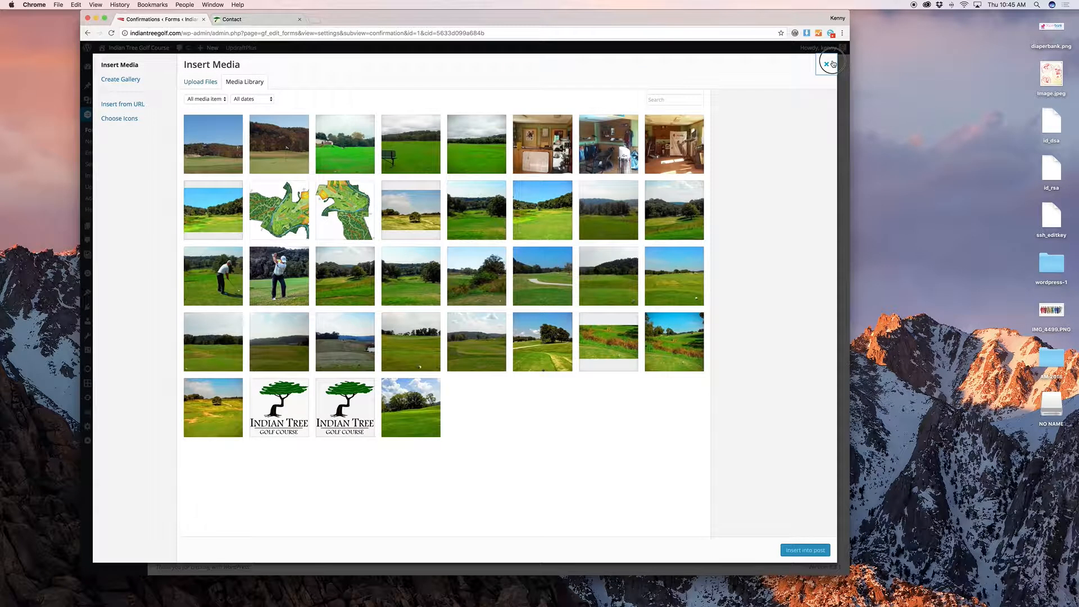
click(833, 64)
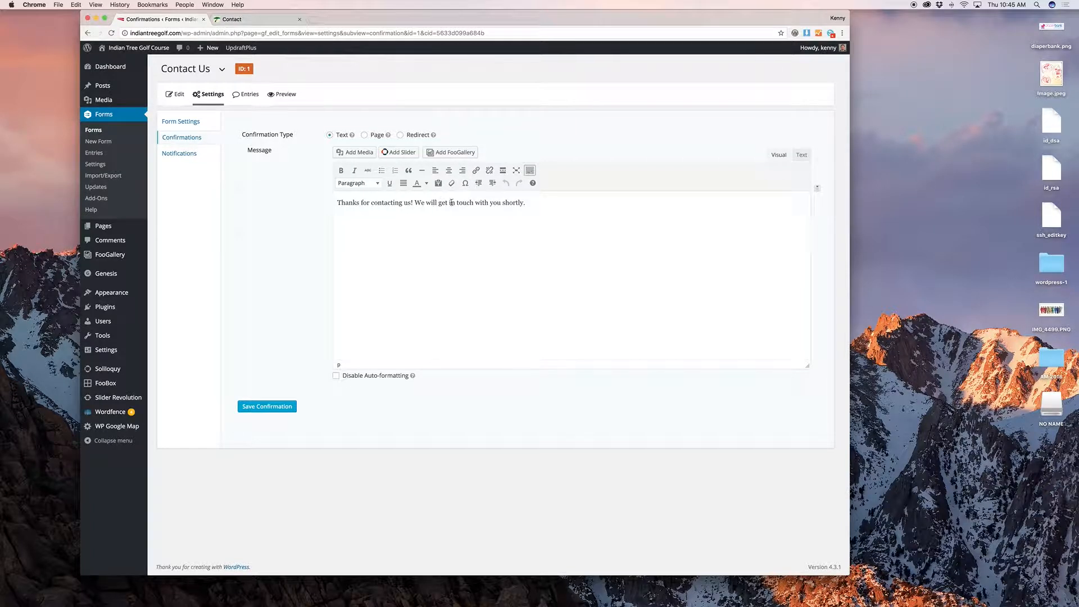
drag(458, 203, 516, 203)
Step: Try the Page and Redirect confirmation types, revert to Text, and go to Notifications
click(365, 135)
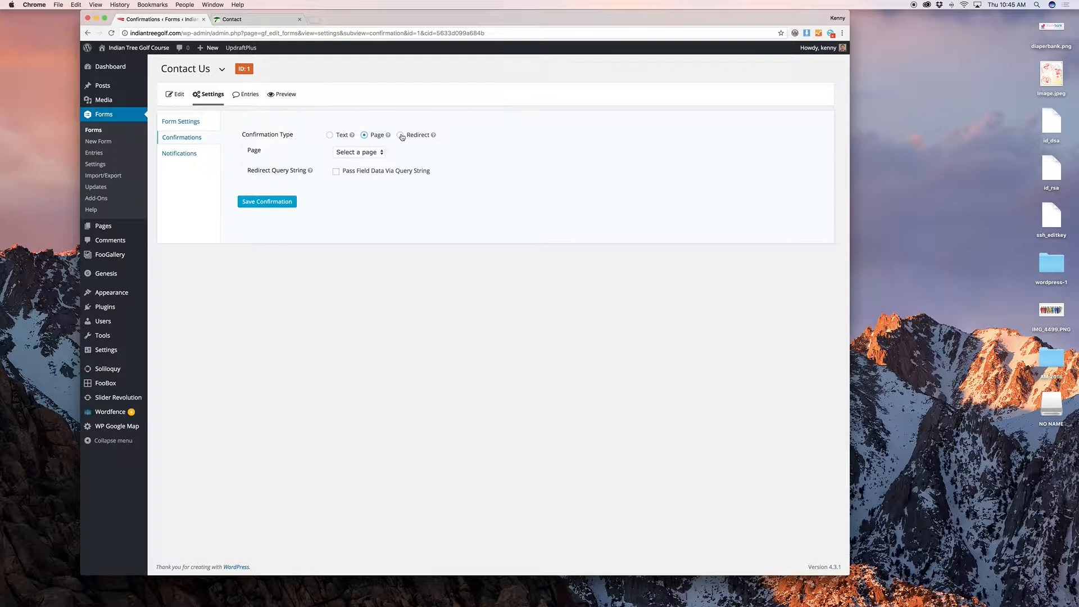
click(400, 136)
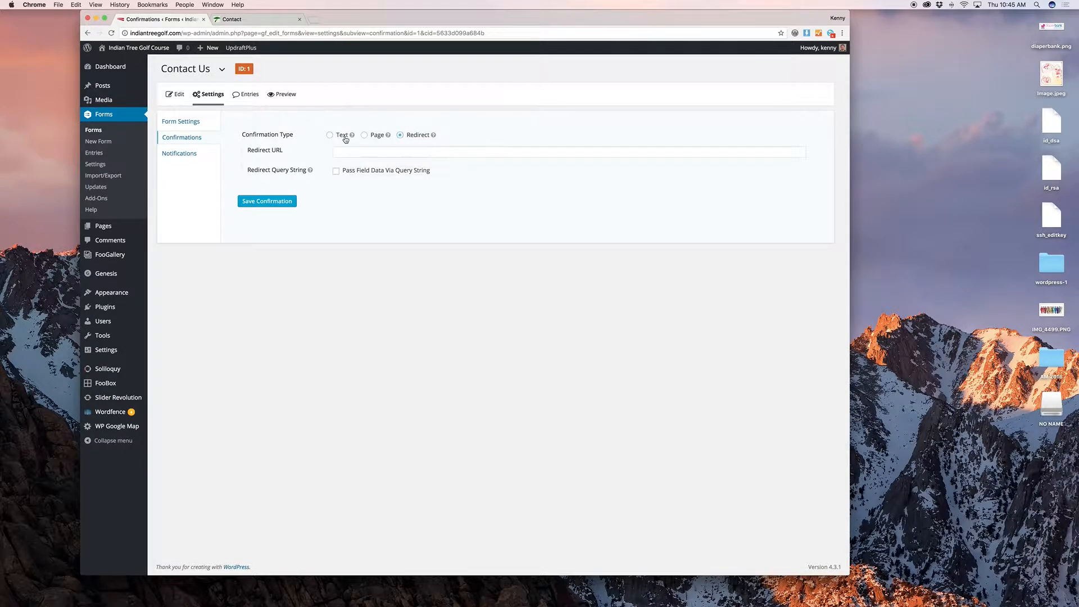
click(344, 136)
click(192, 153)
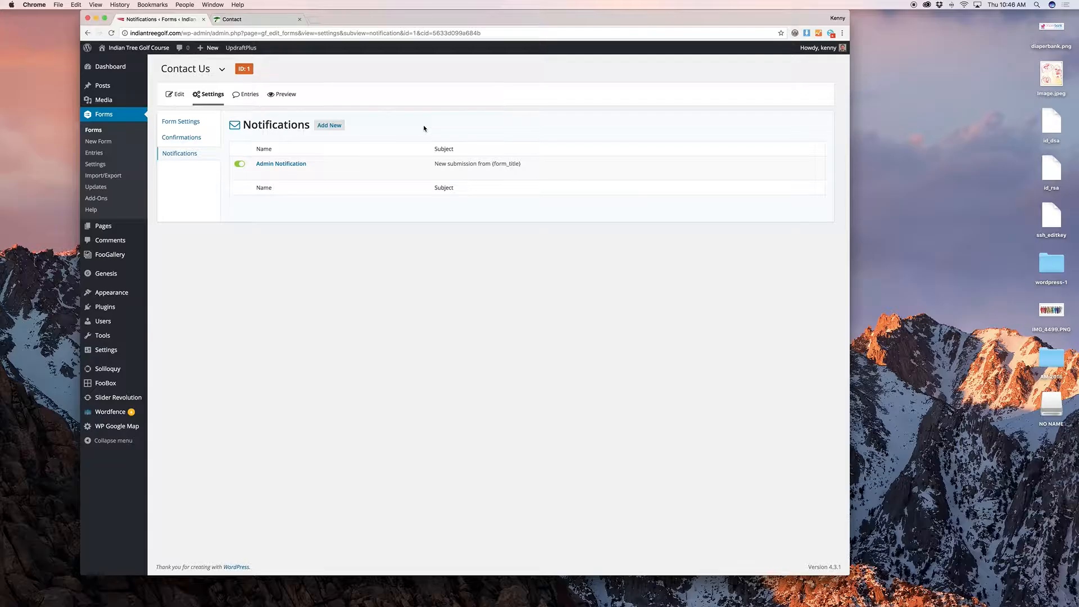
click(259, 172)
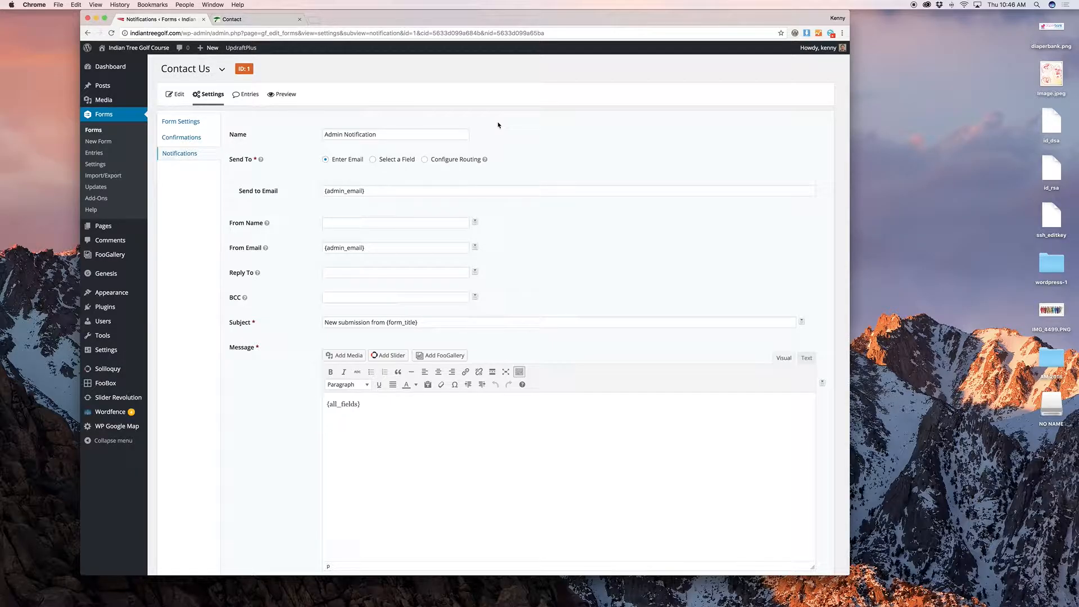
scroll(498, 125, down, 5)
scroll(452, 172, up, 3)
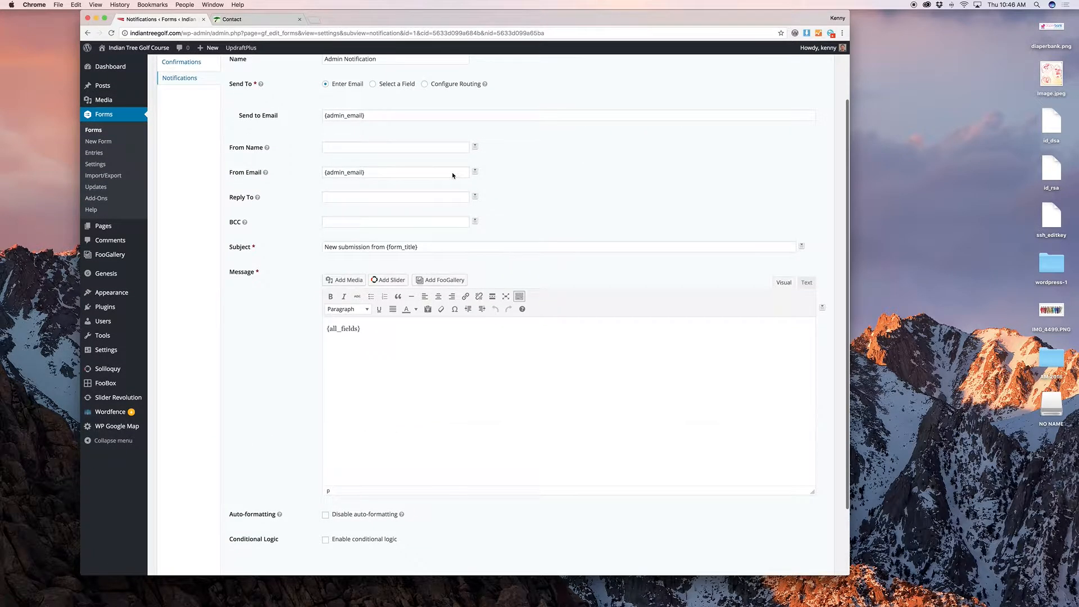
scroll(452, 172, down, 3)
scroll(238, 272, up, 5)
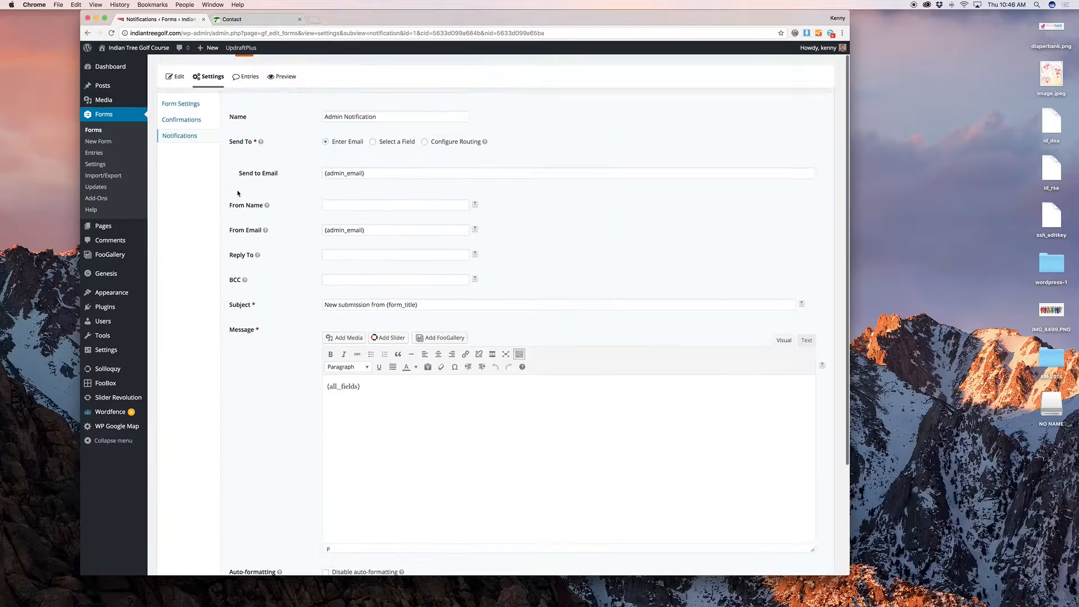
click(185, 153)
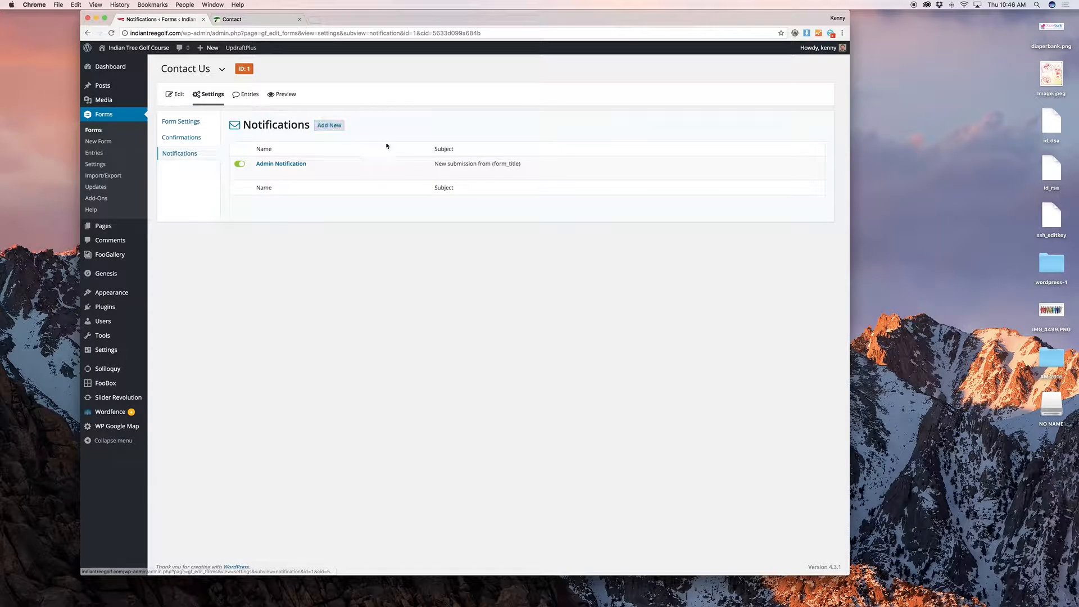
Step: Review the Contact Us form's entries, then open Form Settings and scroll to the options
click(246, 94)
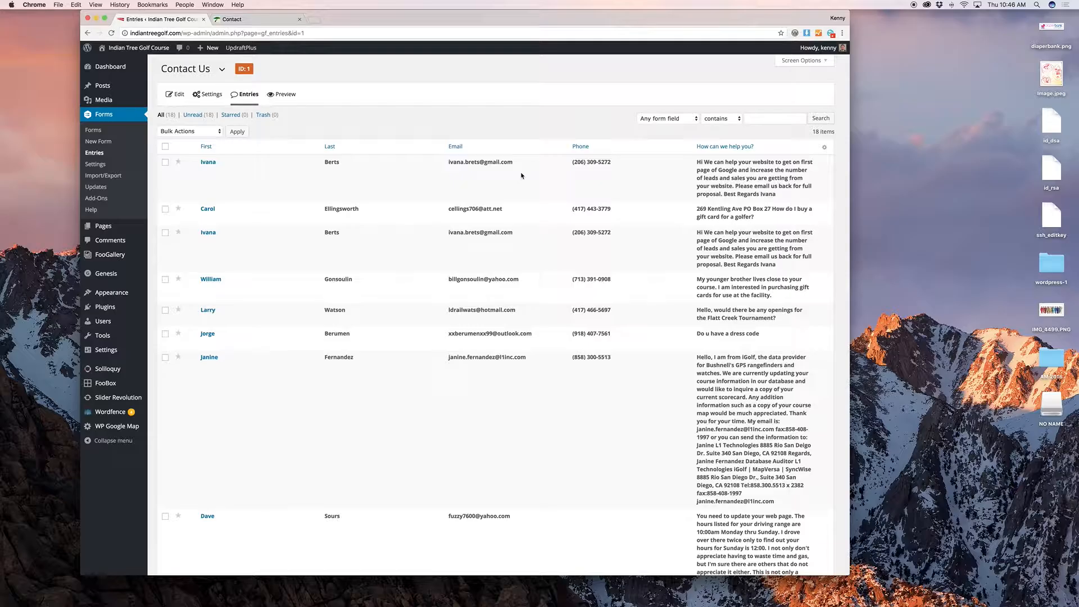
click(219, 110)
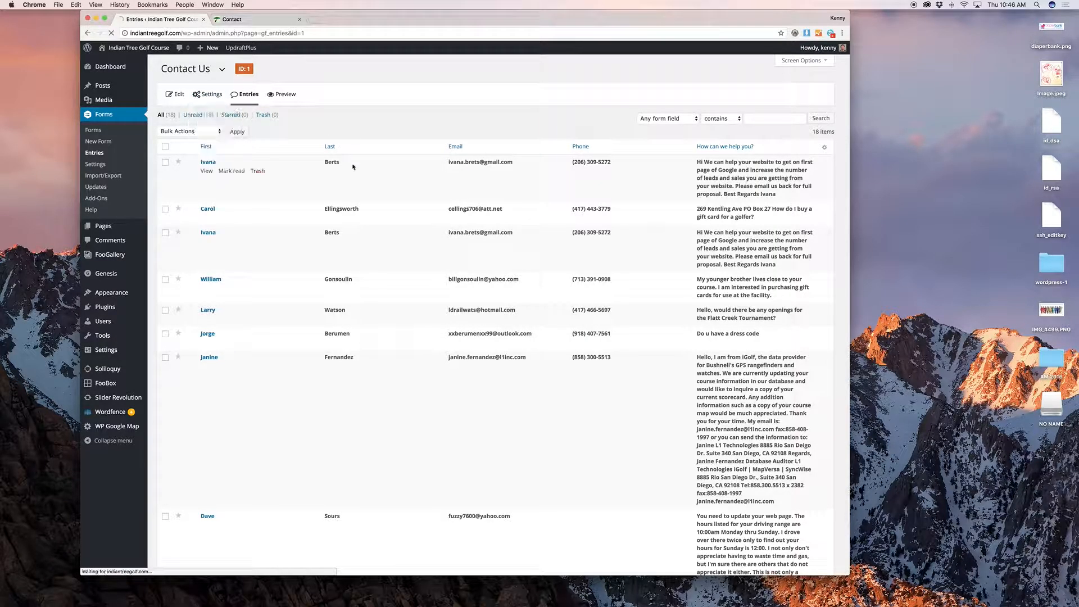
scroll(426, 324, down, 3)
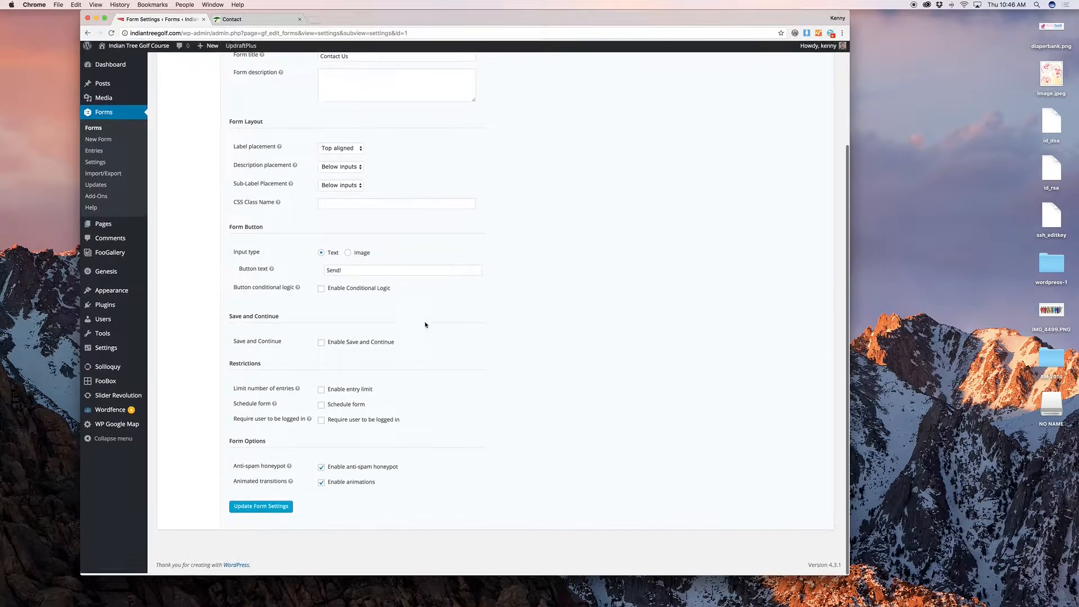
Step: Disable animations for the Contact Us form, save the settings, and start a new form
click(317, 485)
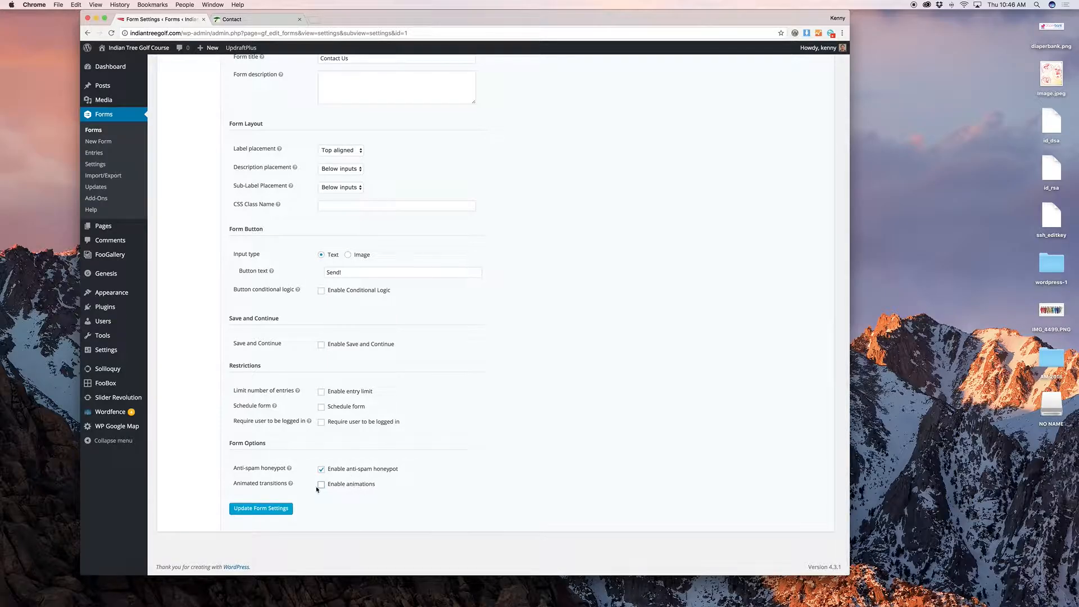
click(260, 508)
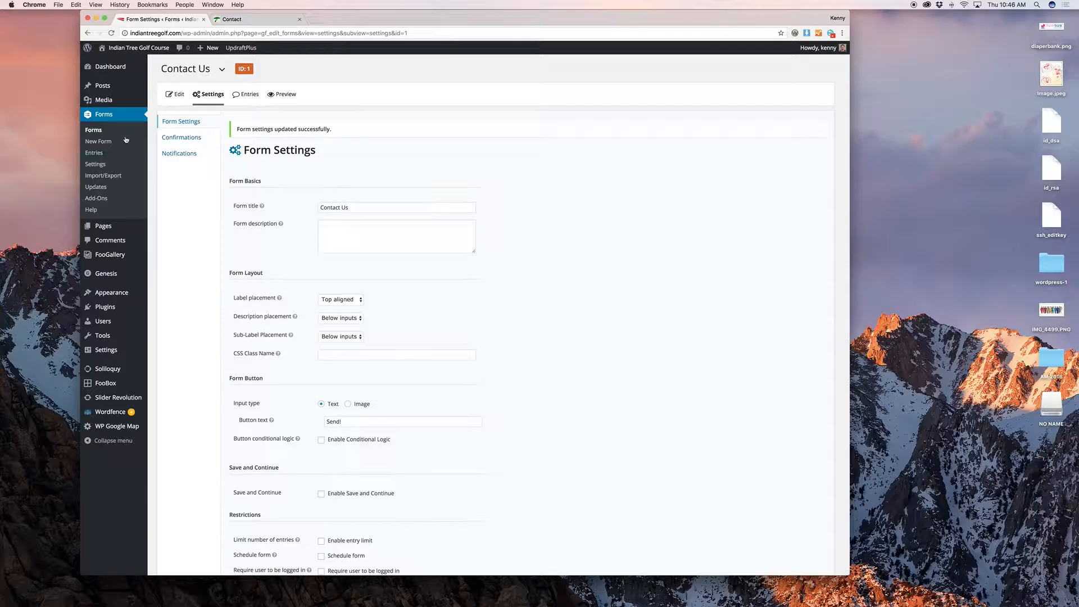
click(108, 142)
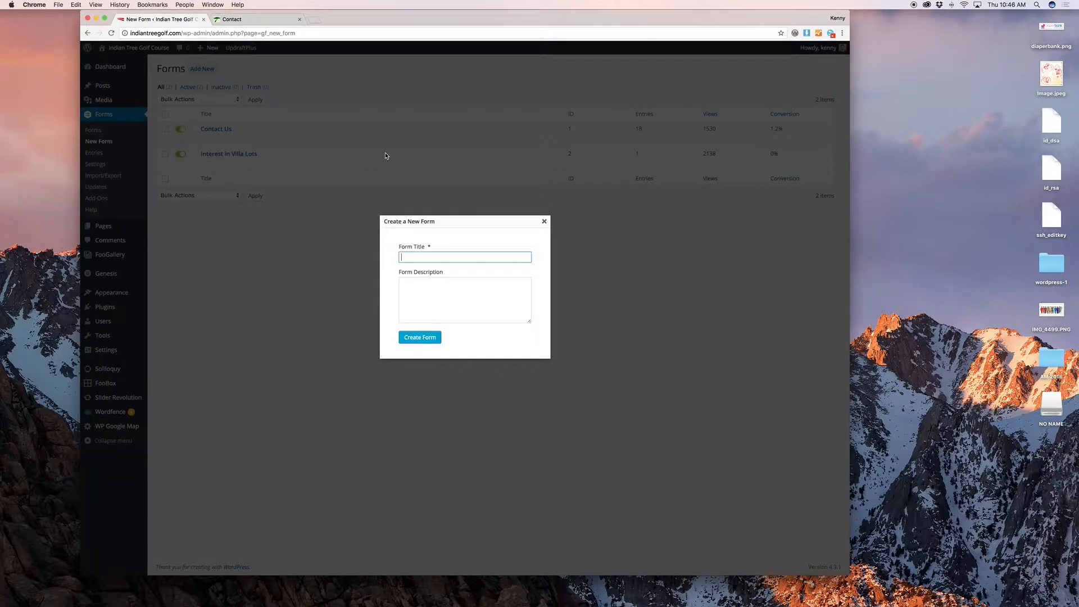
Step: Close the Create a New Form dialog without creating a form
click(544, 222)
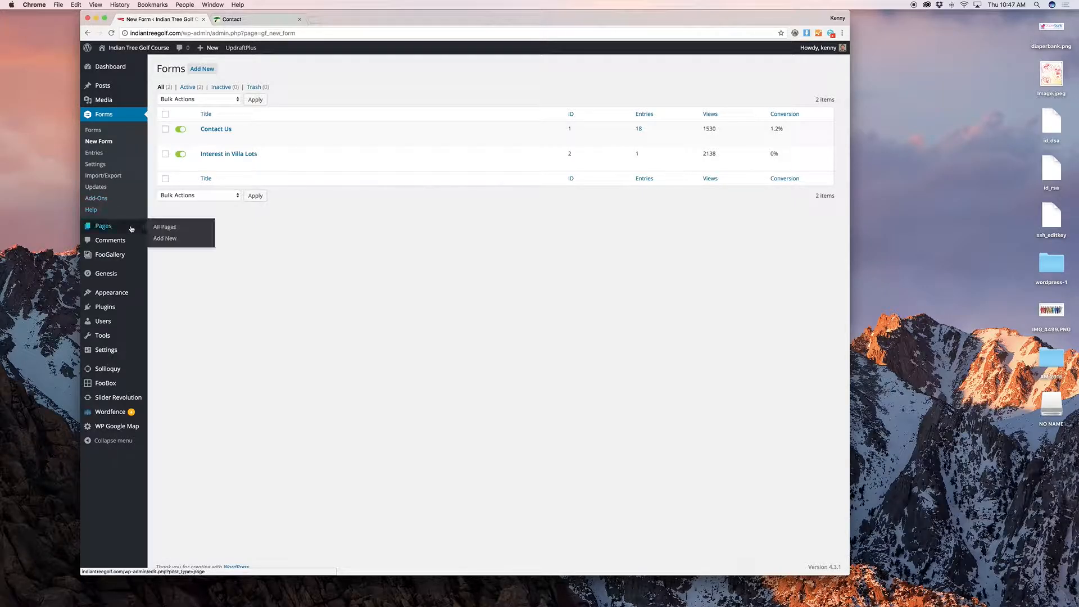
Step: Open the About Us page from All Pages in the editor
click(165, 227)
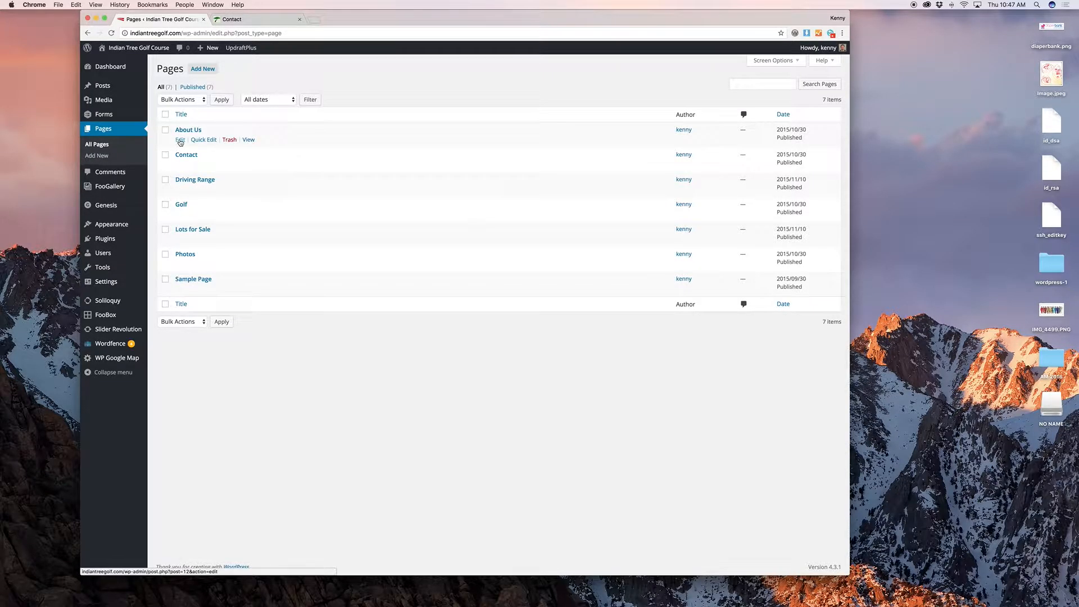
click(180, 140)
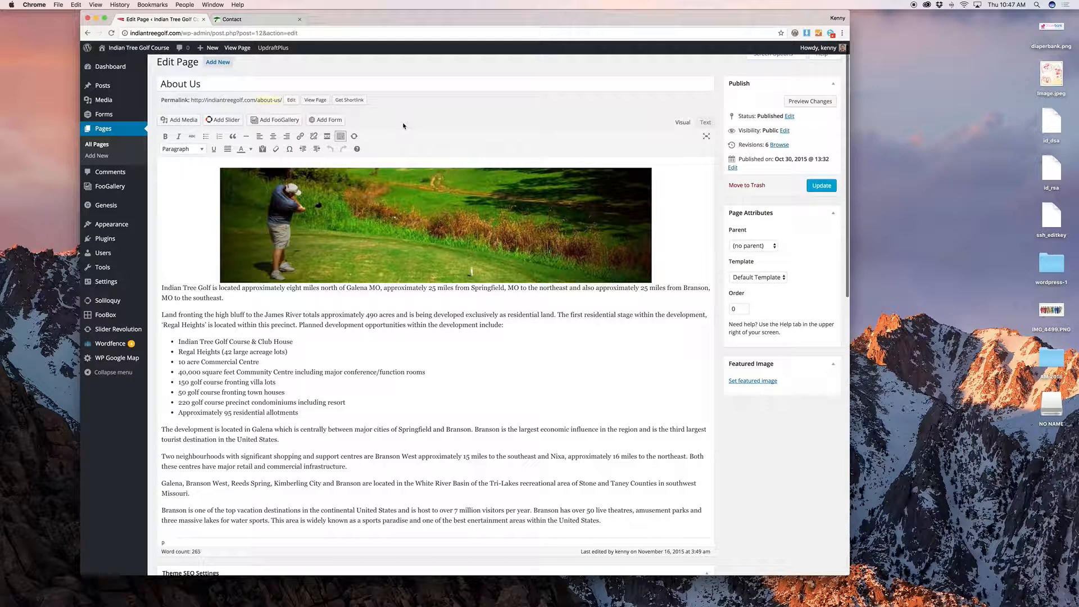
click(402, 233)
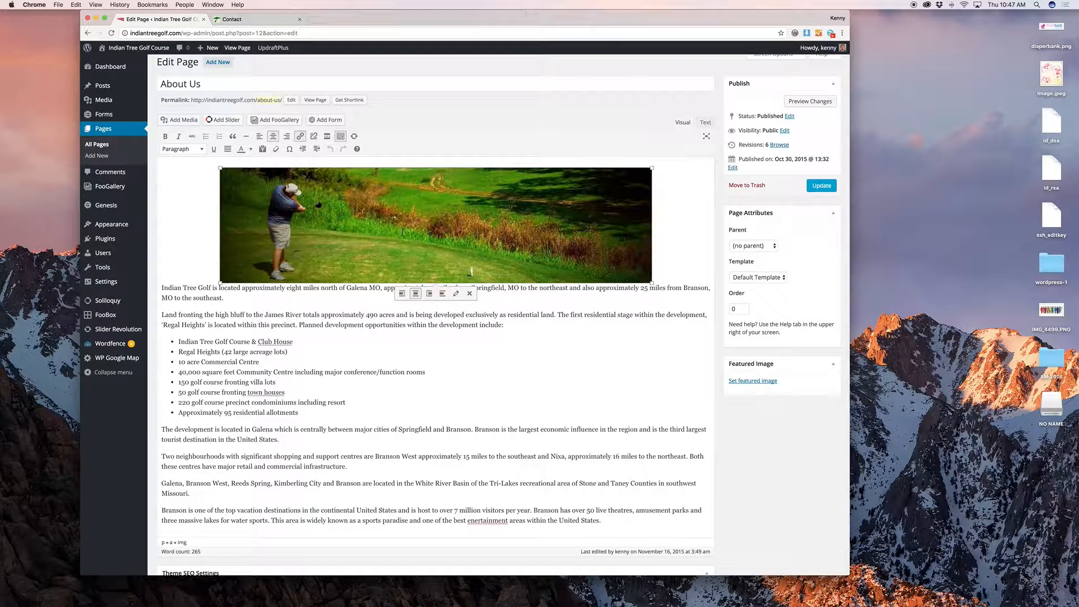
click(254, 296)
scroll(254, 296, down, 3)
scroll(316, 256, up, 4)
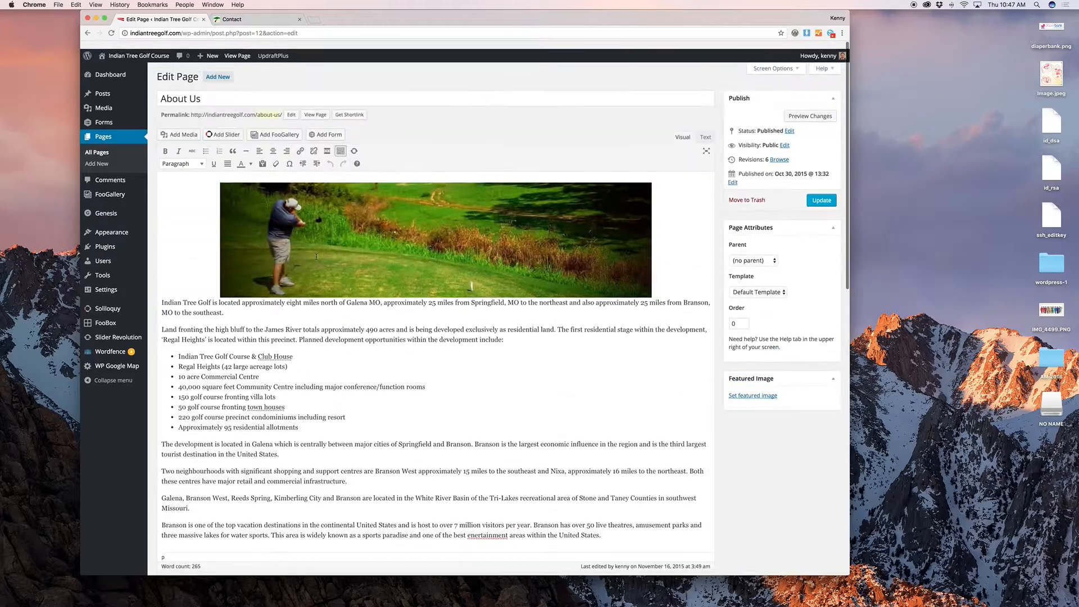
scroll(316, 257, down, 1)
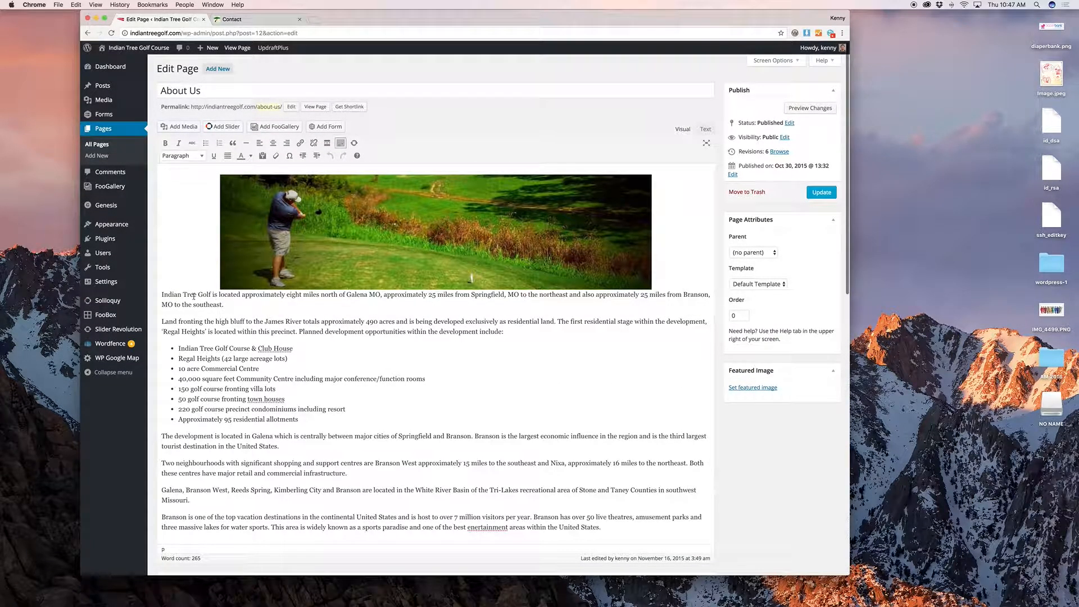
Step: Make the words 'Indian Tree Golf' bold, italic and orange
drag(162, 296, 212, 296)
click(168, 144)
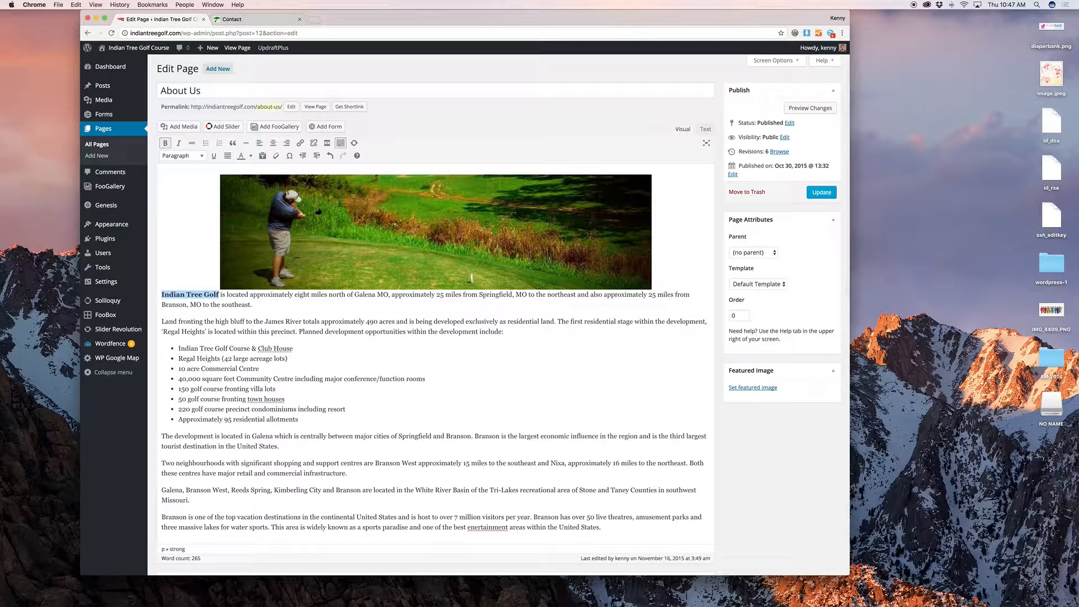
click(179, 143)
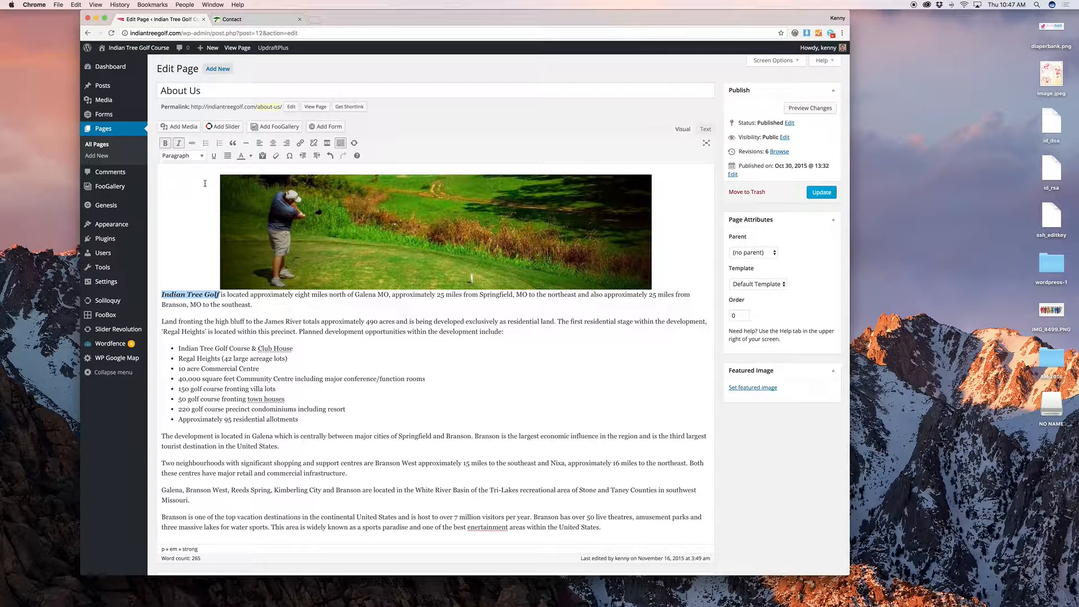
click(251, 156)
click(253, 181)
Step: Link 'Indian Tree Golf' to the site's Contact page
click(301, 143)
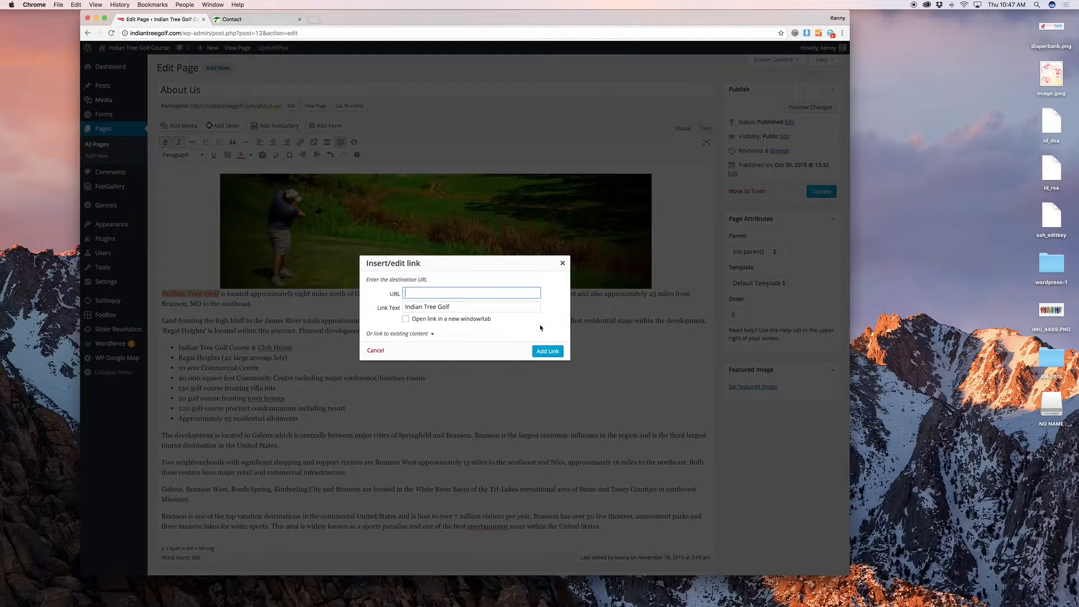
text(google.com)
click(424, 333)
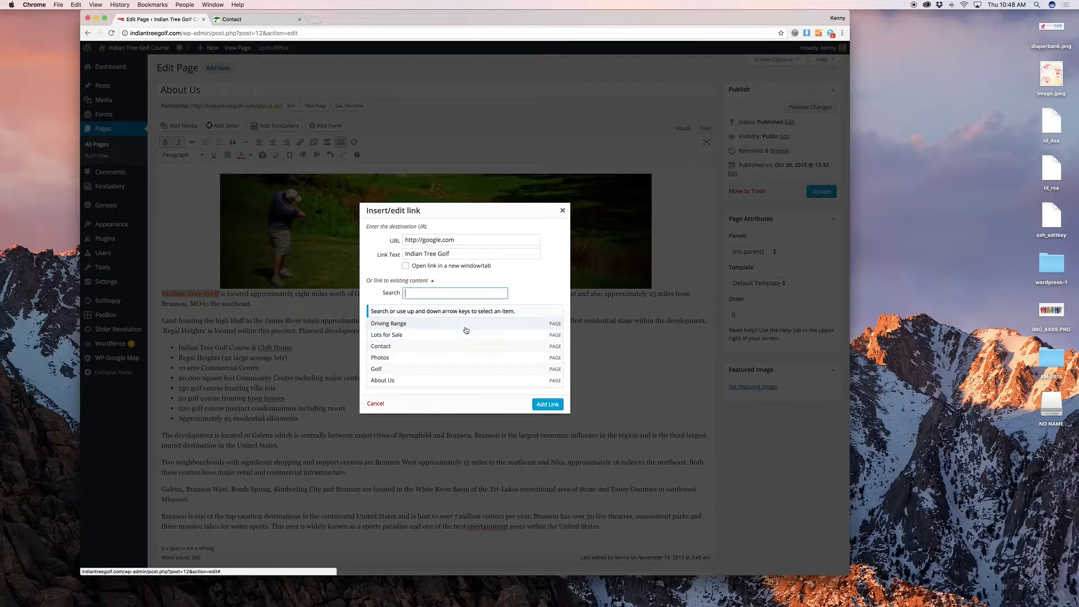
scroll(453, 337, down, 1)
scroll(449, 345, up, 1)
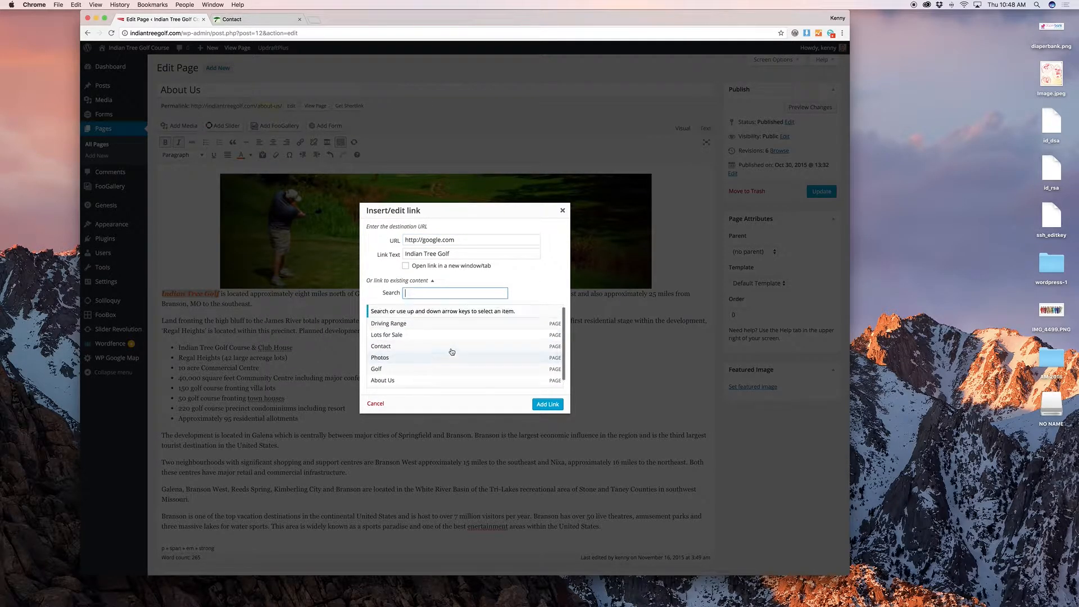
click(436, 348)
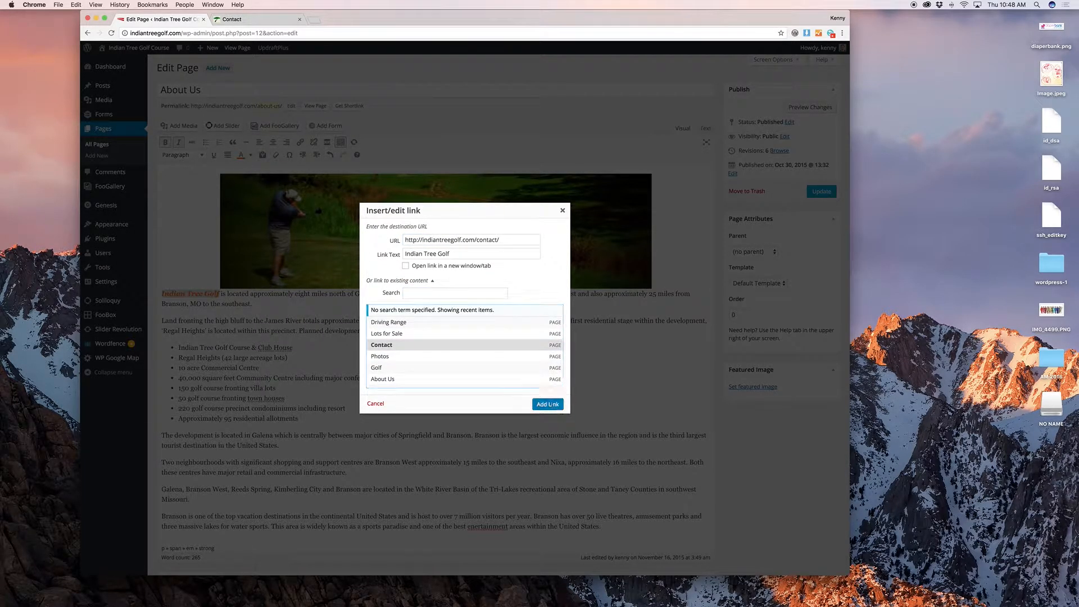
click(548, 404)
Step: Start a new empty paragraph after 'southeast.' at the end of the opening paragraph
click(259, 320)
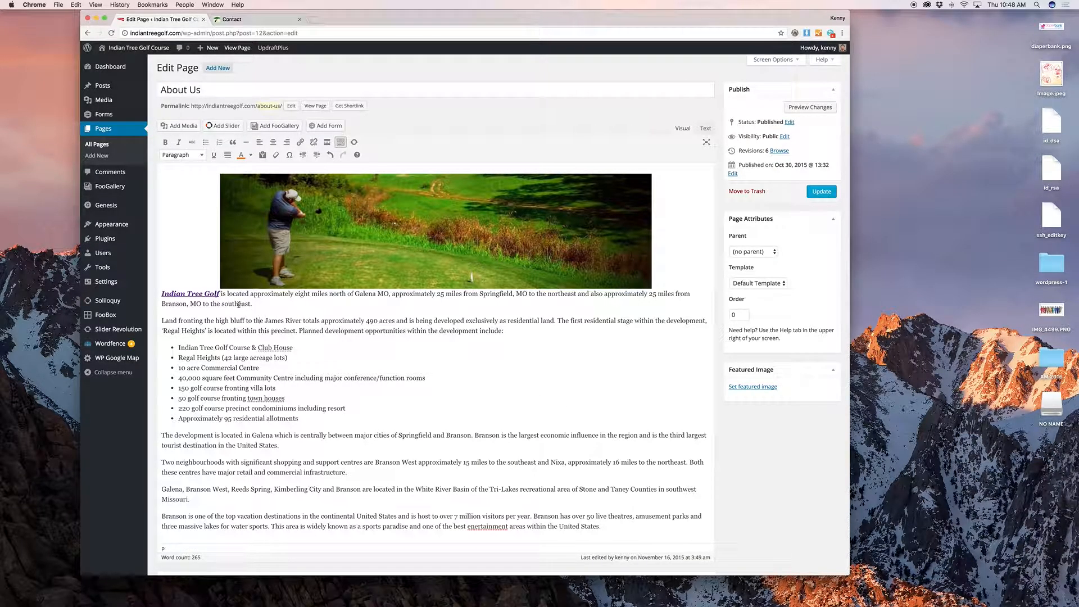
scroll(212, 298, down, 2)
click(263, 245)
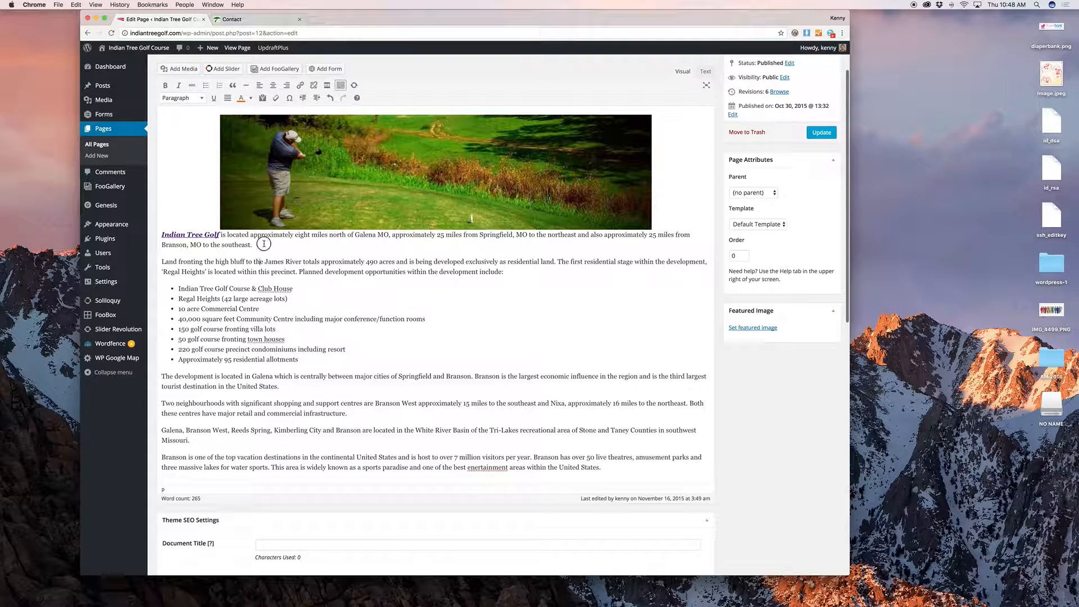
key(Return)
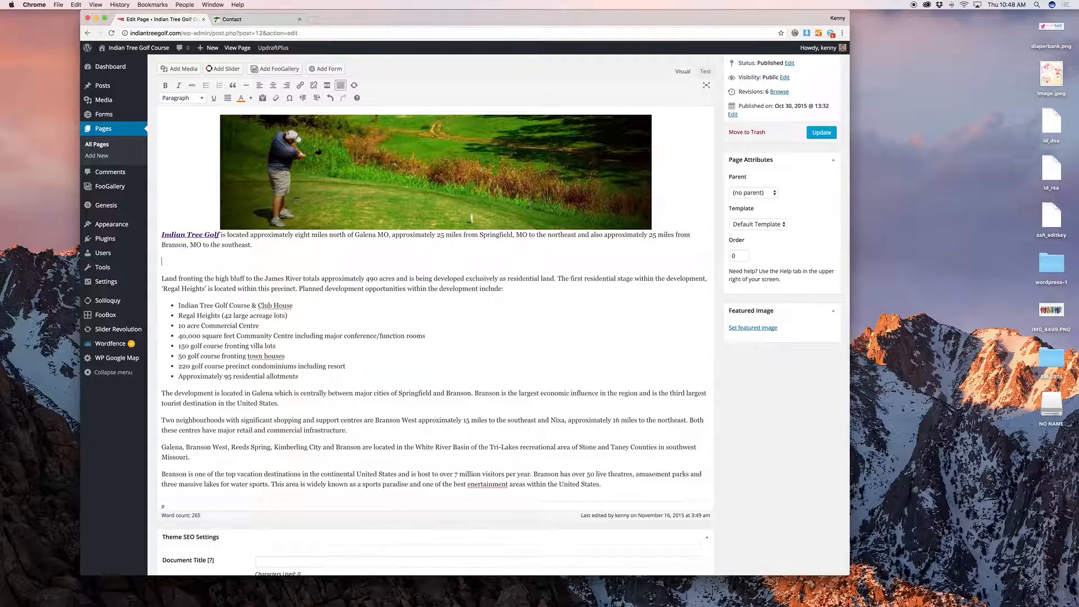
Step: Add the line 'Making Changes' and preview the About Us page
text(Making Changes)
scroll(436, 281, up, 2)
click(800, 109)
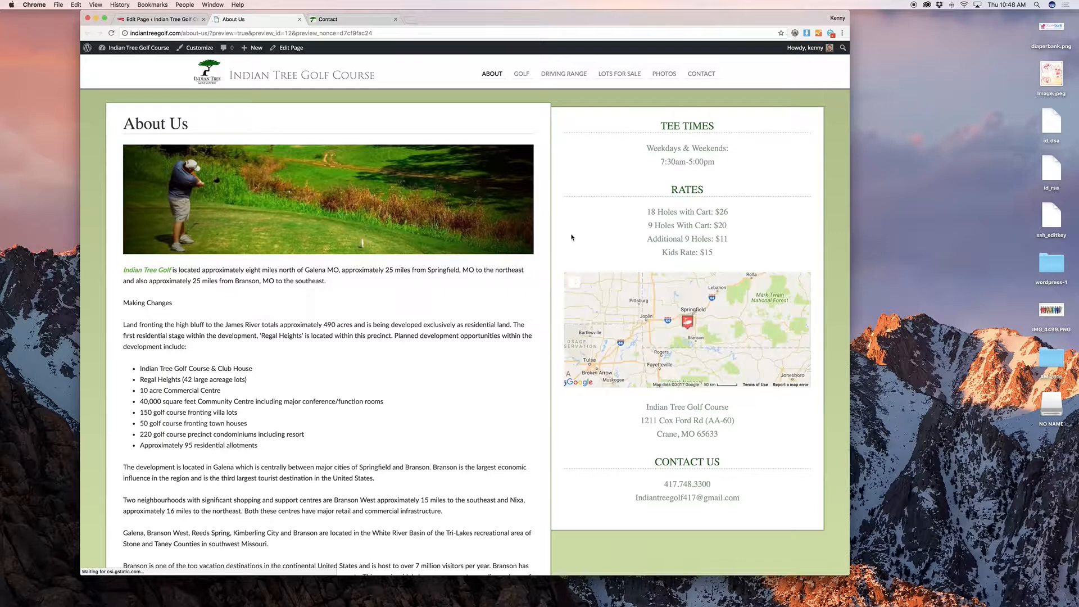
scroll(539, 263, down, 1)
scroll(540, 263, down, 1)
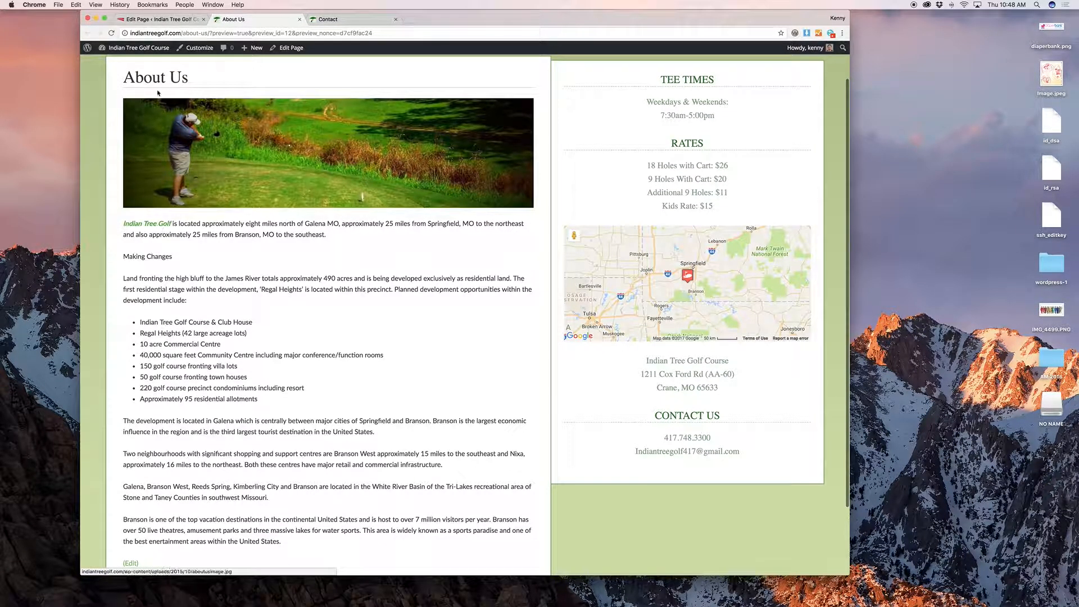
click(157, 20)
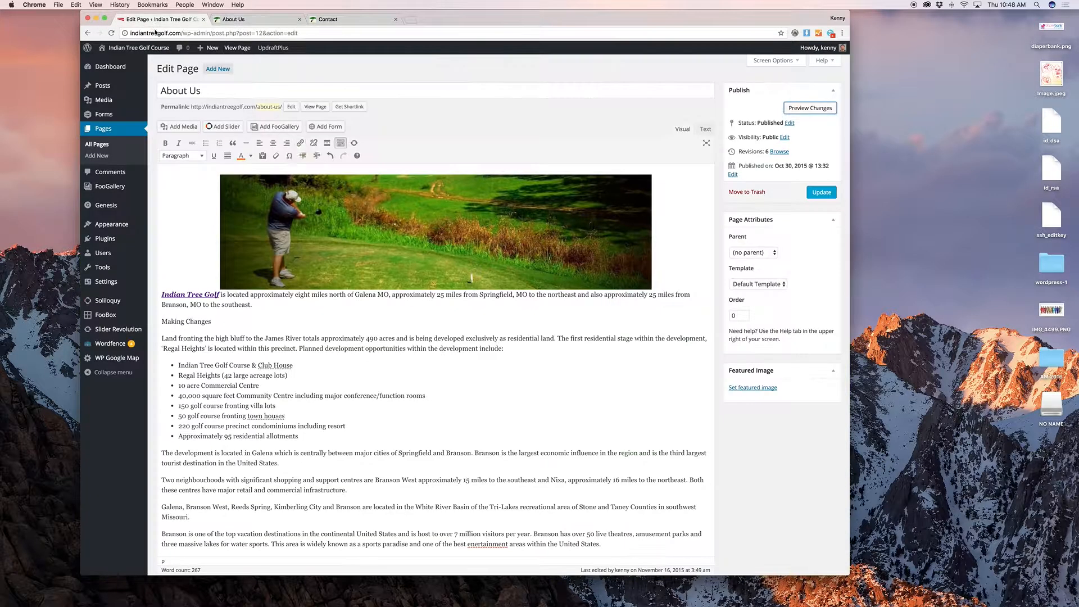
Step: Add an empty paragraph after 'Making Changes' and open the media library
click(225, 322)
key(Return)
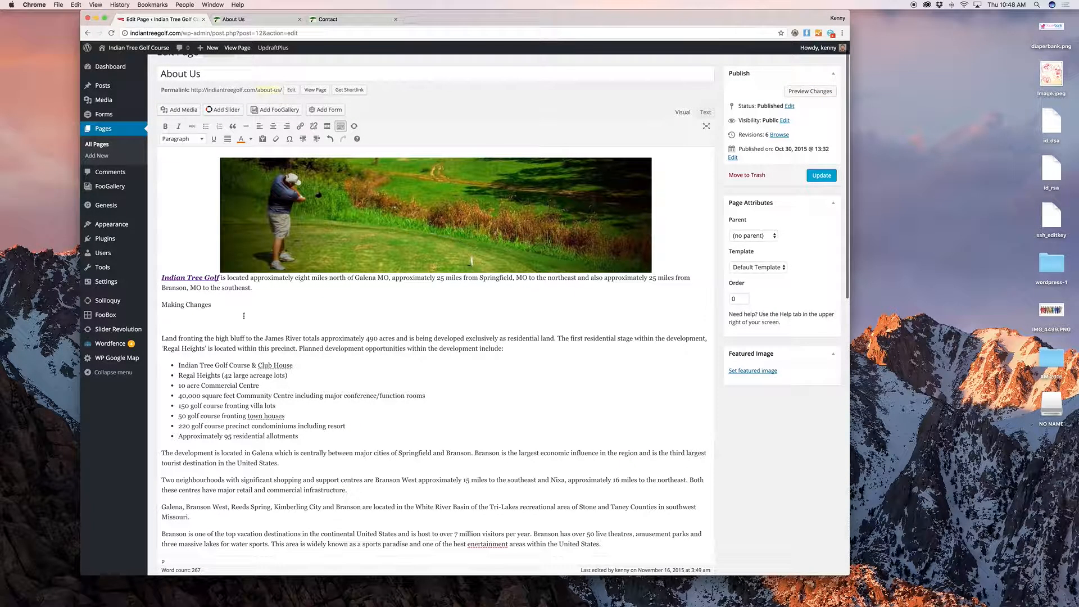
click(180, 109)
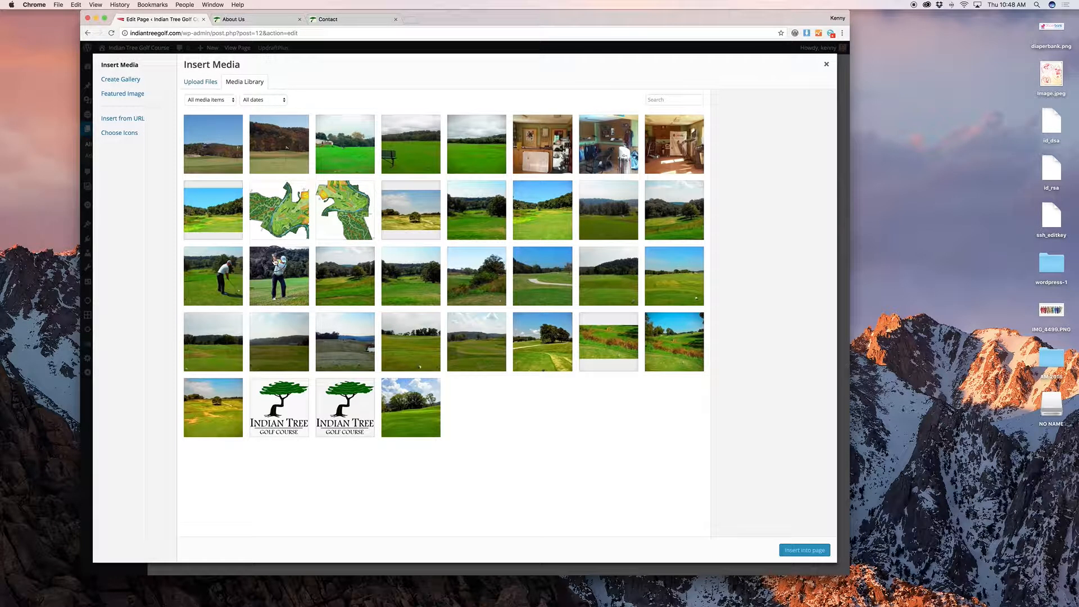
Step: Insert the golfer photo at Thumbnail size, aligned left
click(275, 265)
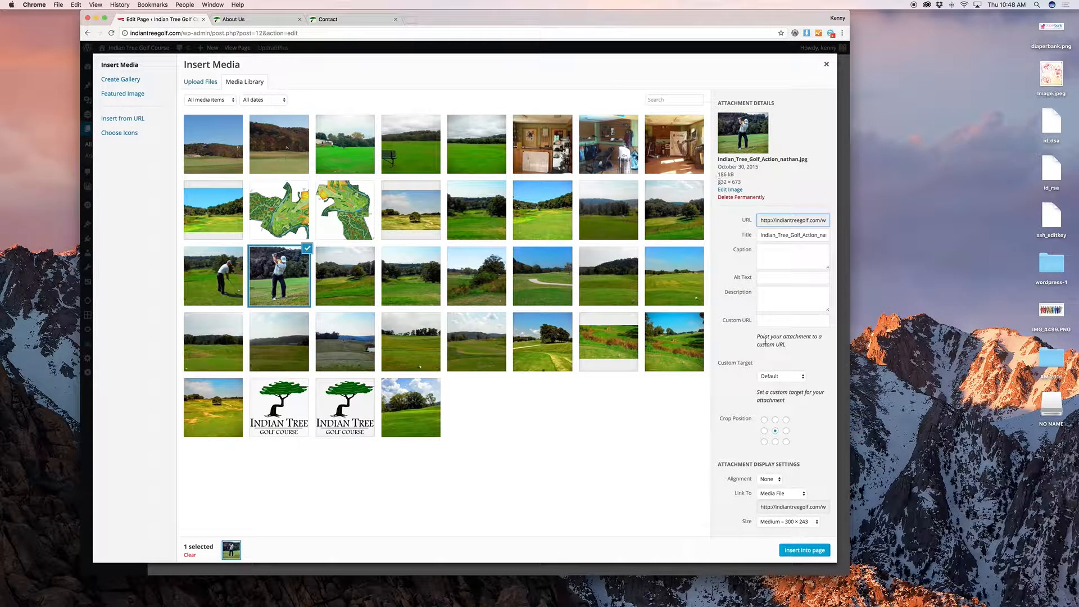
scroll(790, 391, down, 1)
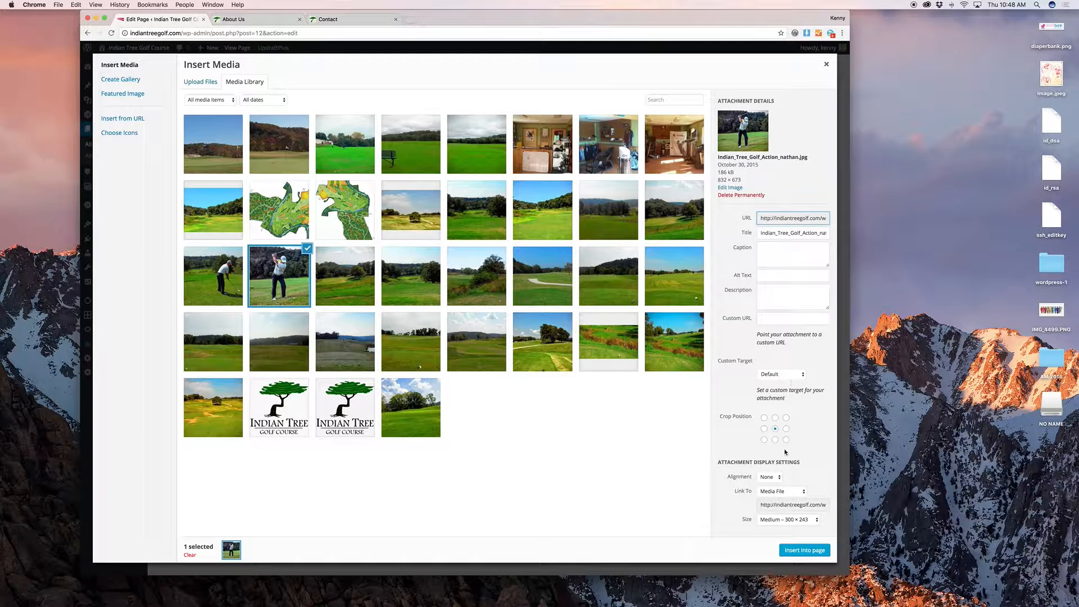
click(802, 521)
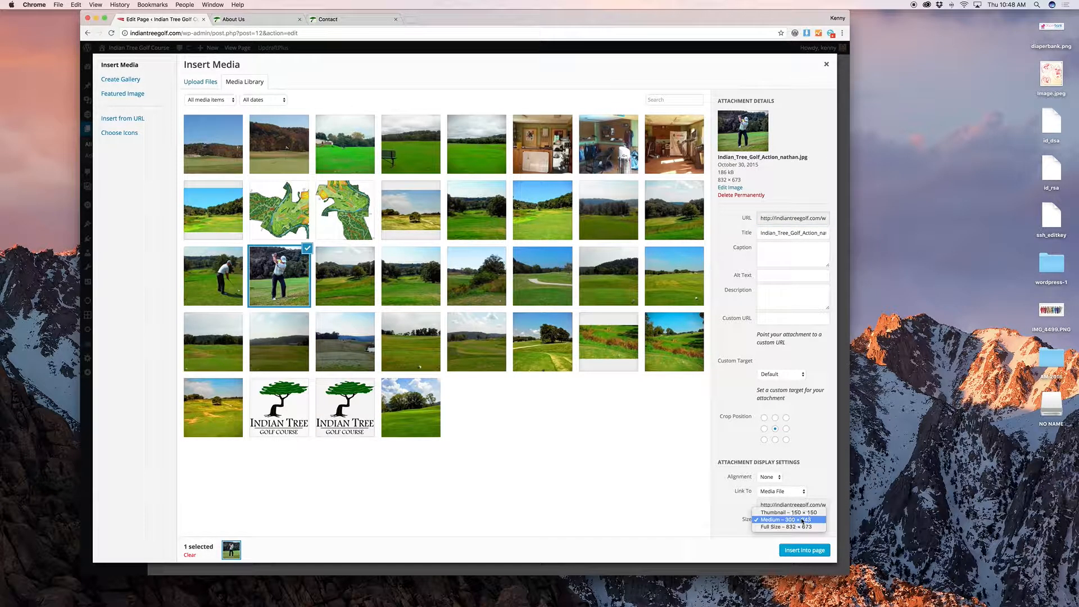
click(802, 513)
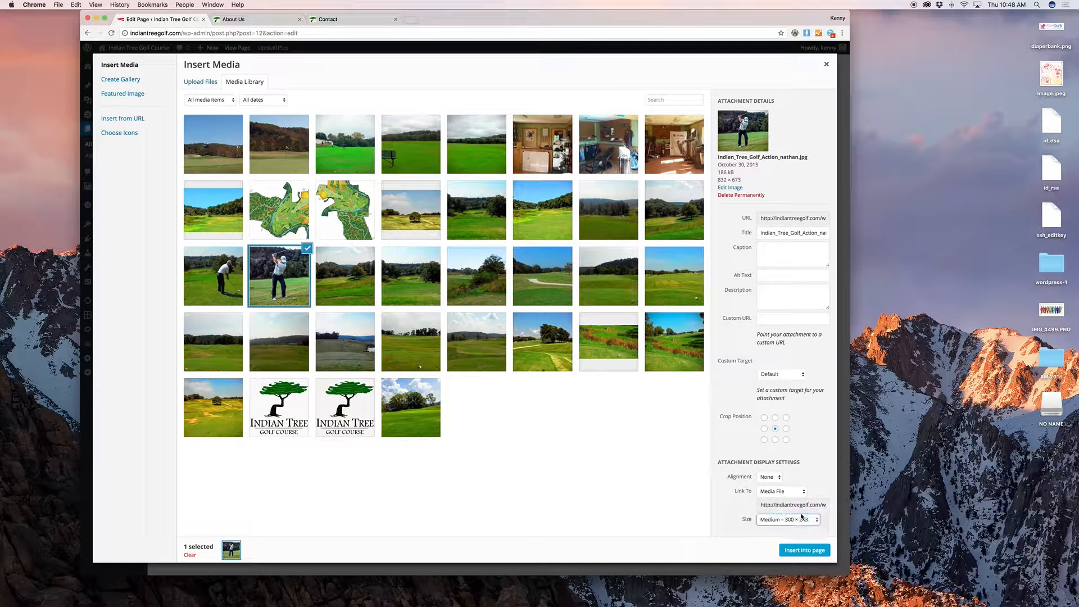
click(772, 477)
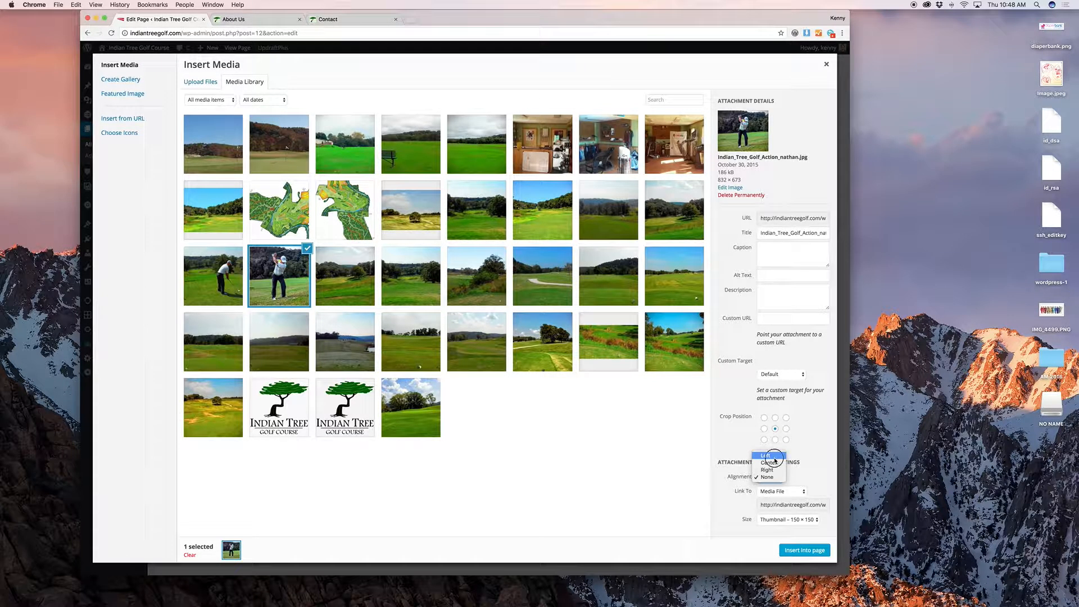
click(768, 456)
click(809, 551)
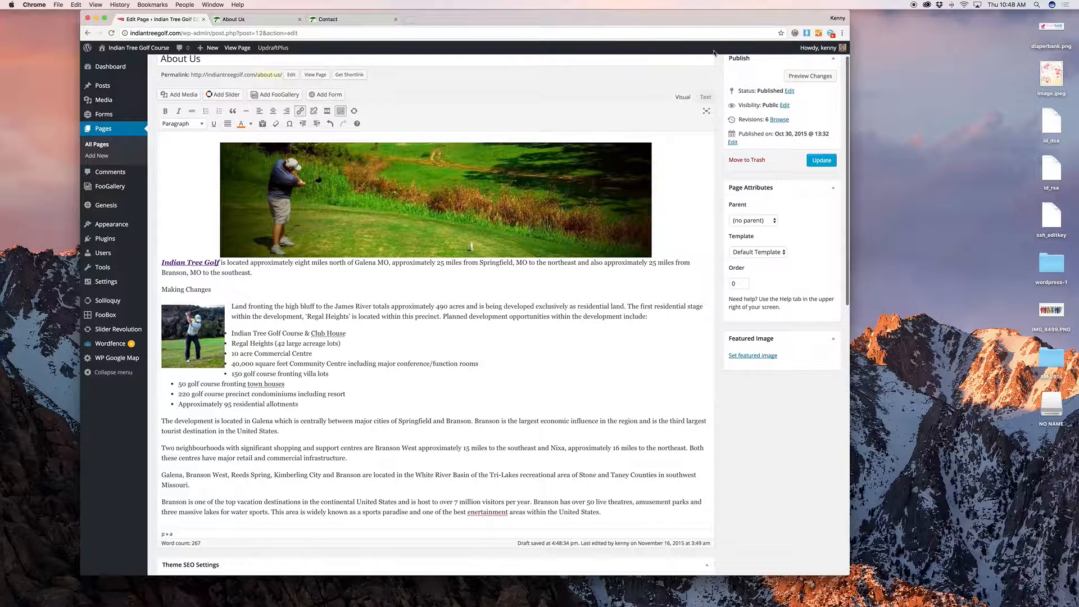
Step: Move the golfer thumbnail beside 'The development…' paragraph and preview the updated layout
click(799, 79)
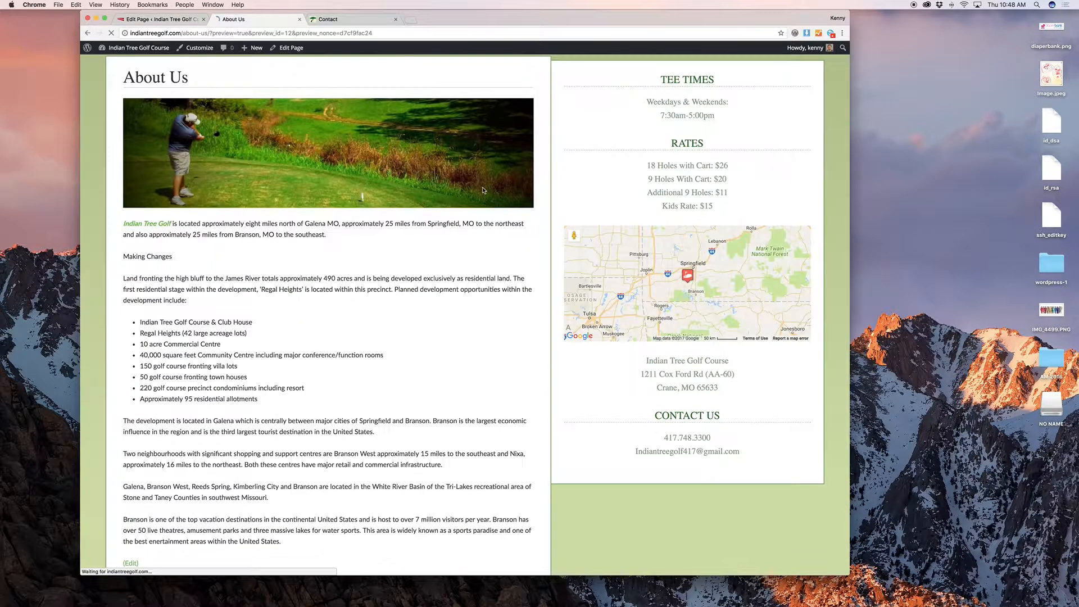
scroll(439, 205, down, 2)
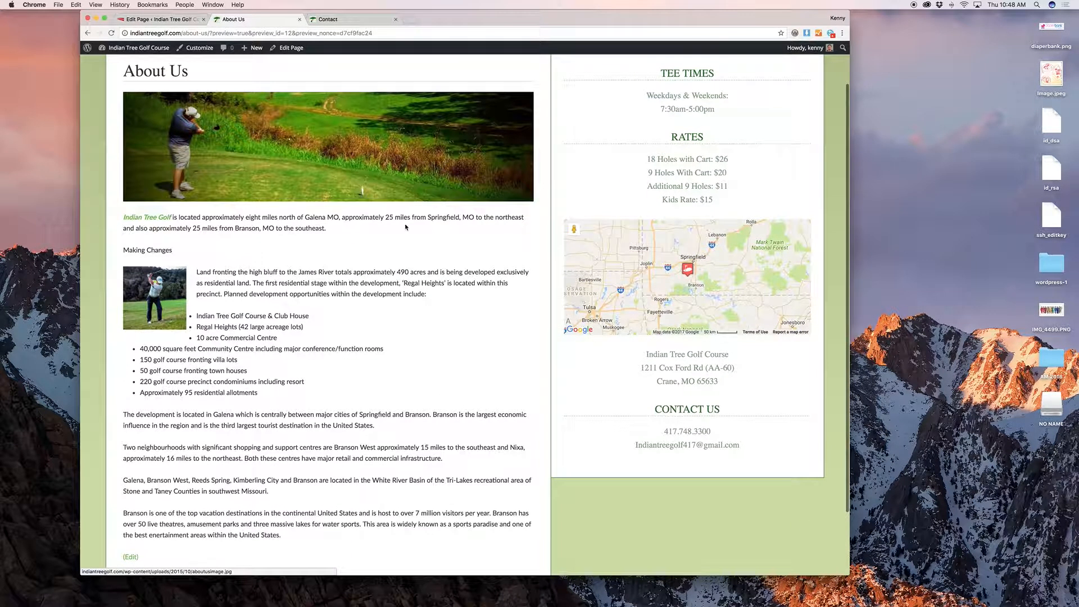
click(153, 19)
scroll(267, 318, down, 3)
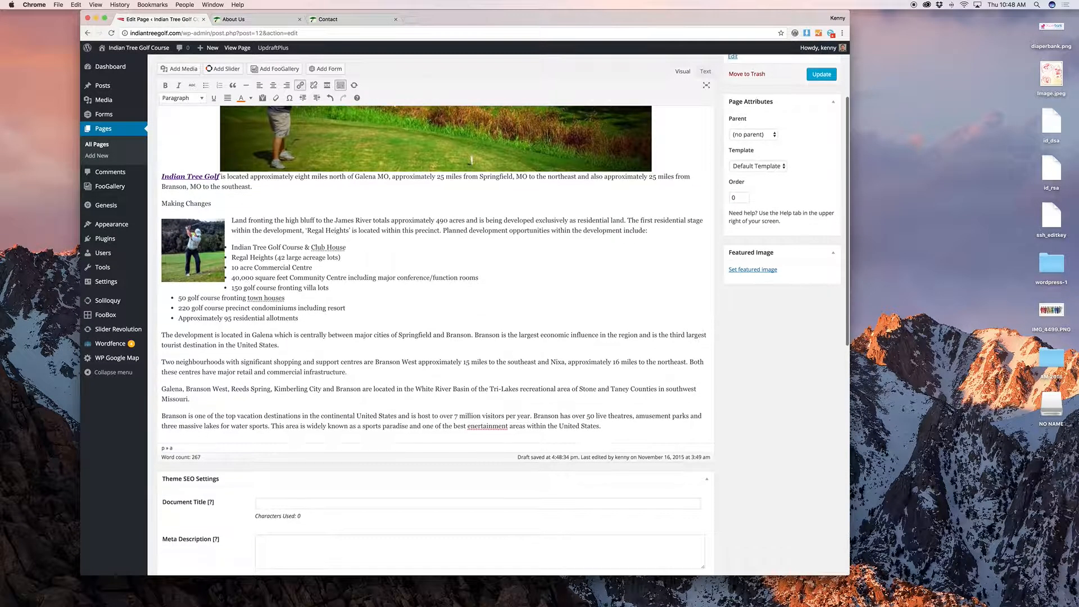
drag(188, 278, 163, 337)
scroll(751, 116, up, 5)
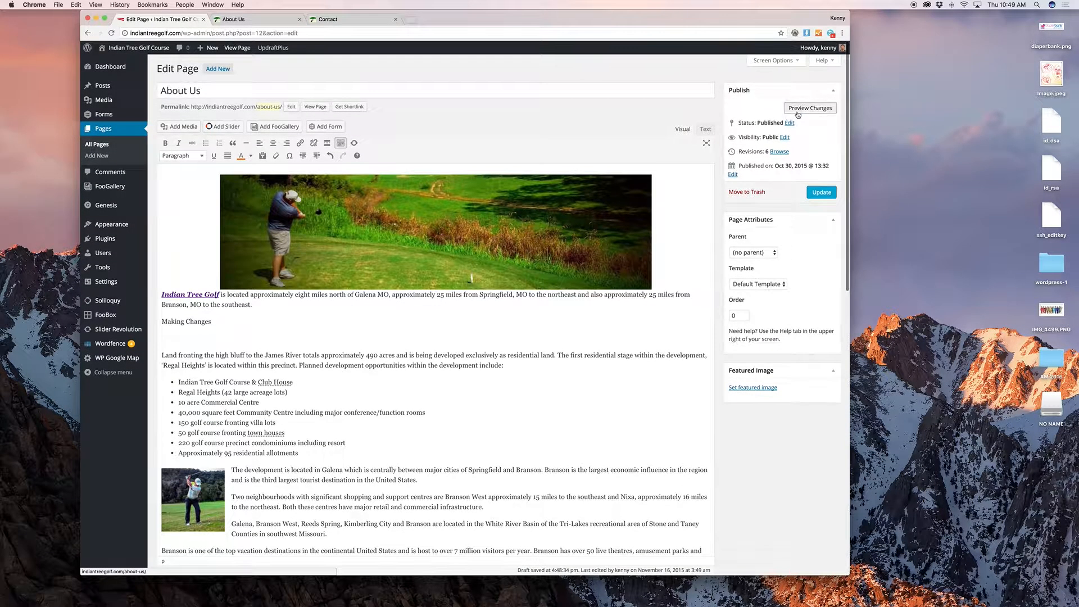
click(812, 108)
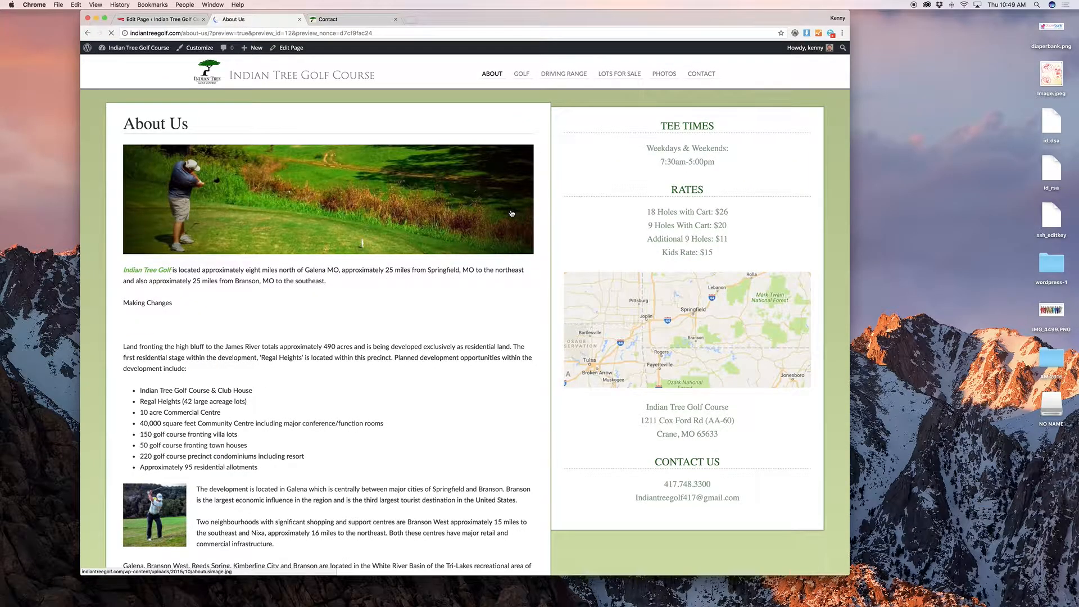
scroll(511, 212, down, 5)
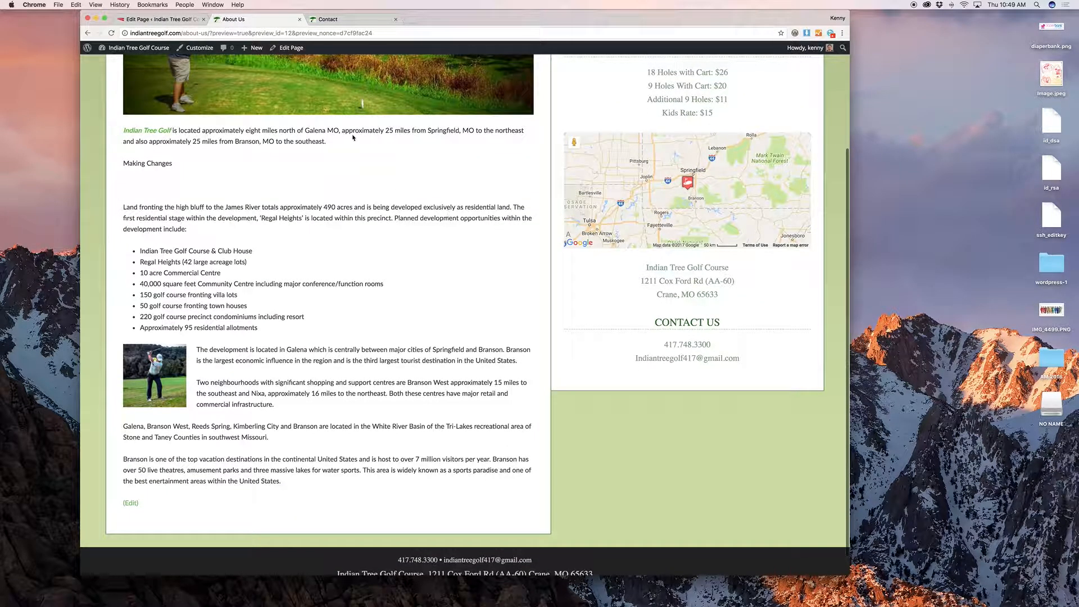
Step: Collapse the Theme SEO Settings and Layout Settings boxes in the page editor
click(160, 19)
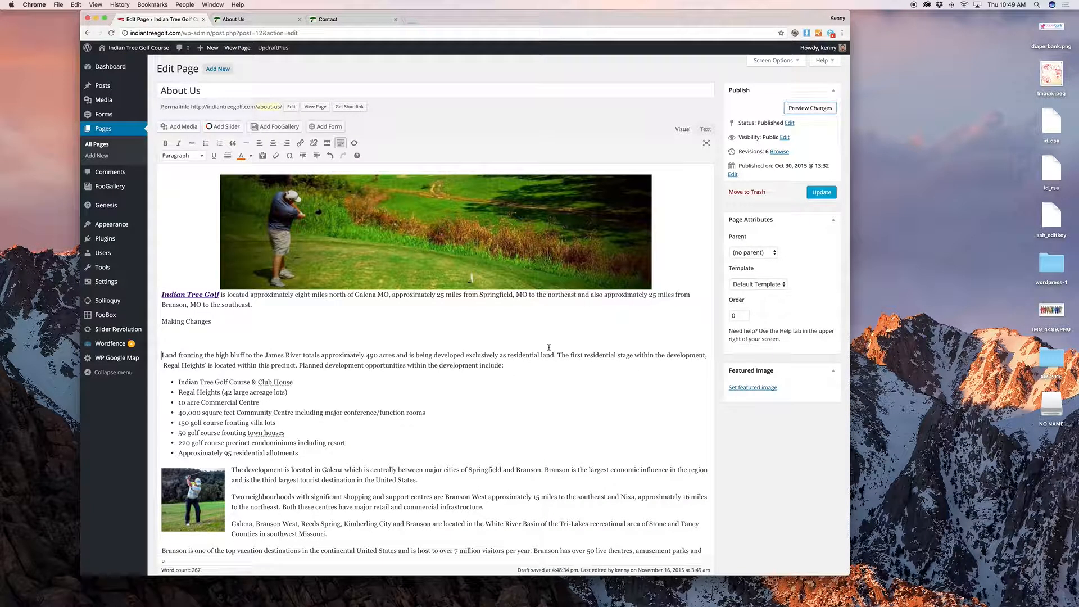
scroll(549, 347, down, 5)
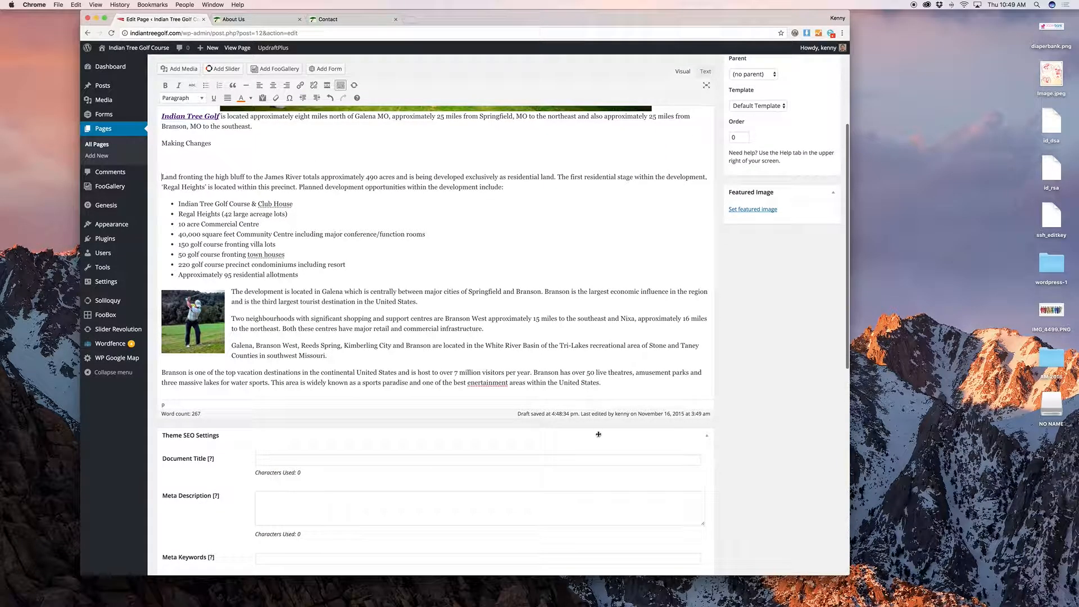
click(599, 434)
scroll(565, 368, down, 3)
click(566, 369)
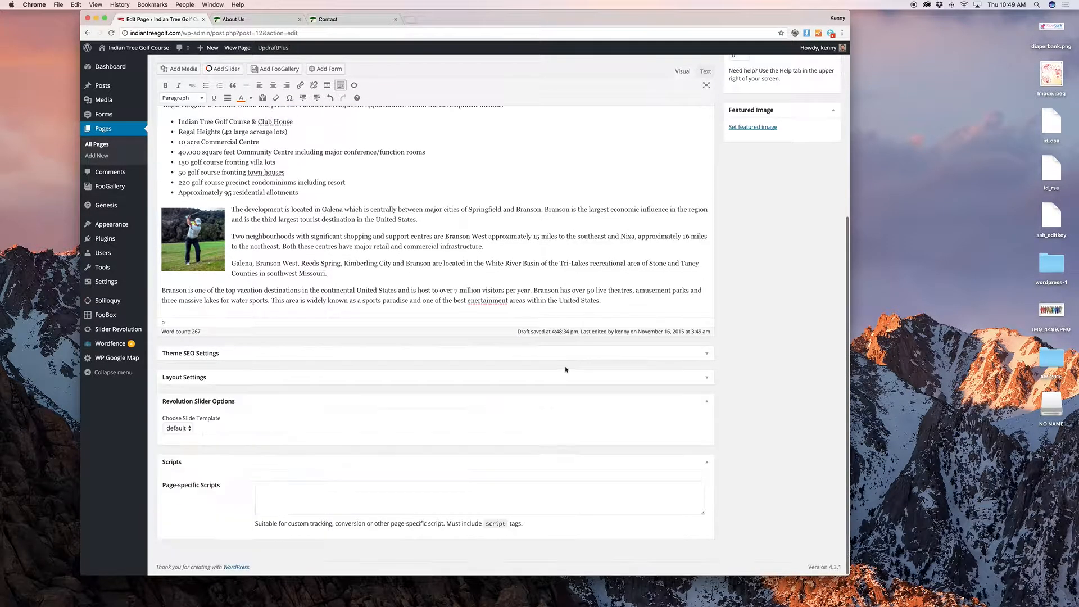
scroll(545, 391, up, 10)
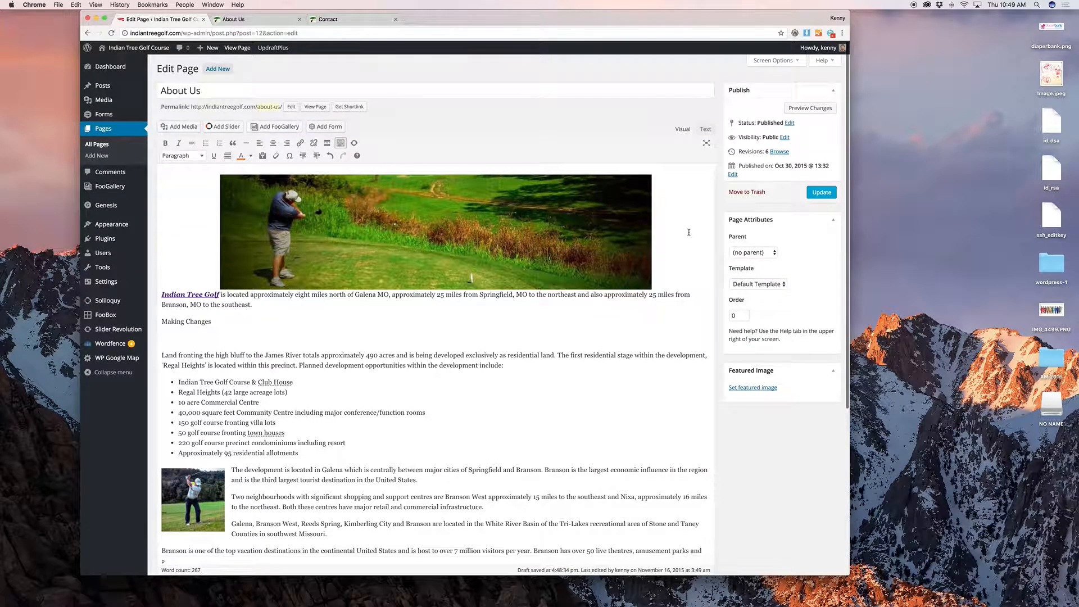
Step: Open the publish status editor and cancel, leaving the status Published
click(692, 175)
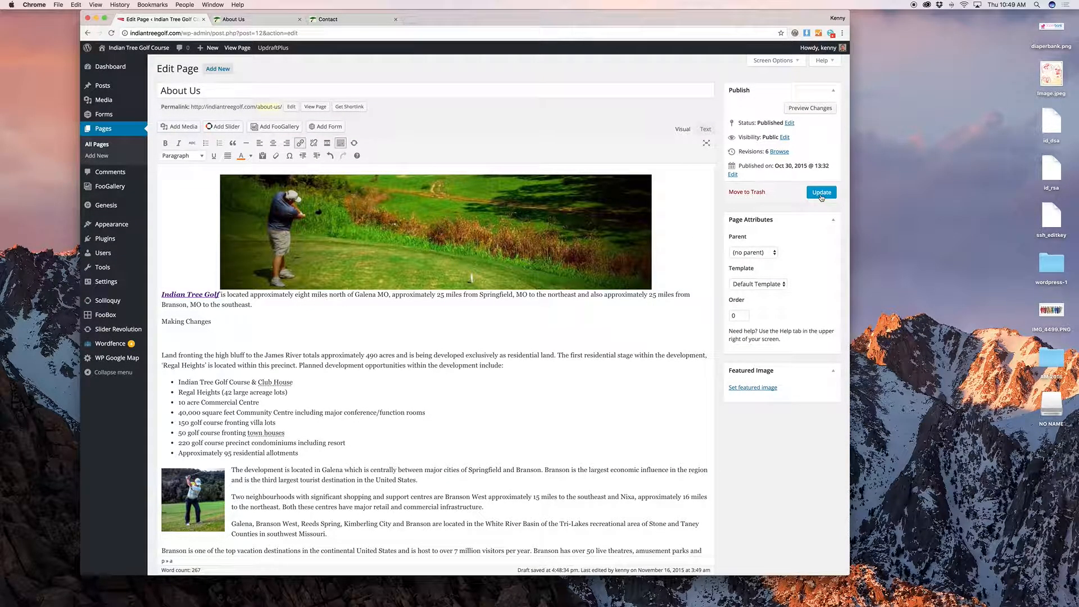
click(788, 124)
click(771, 135)
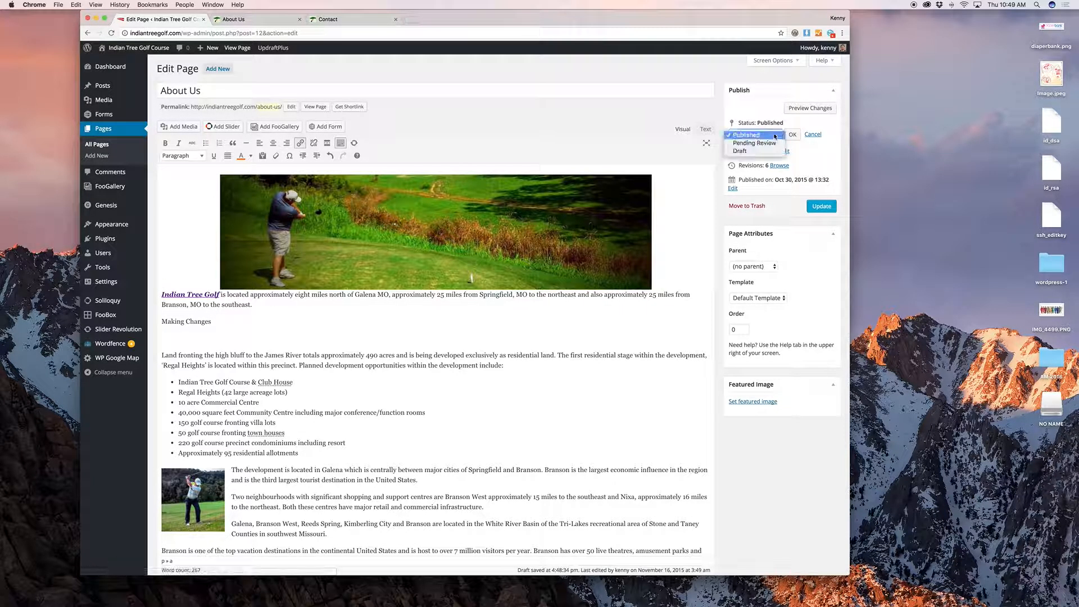
click(830, 150)
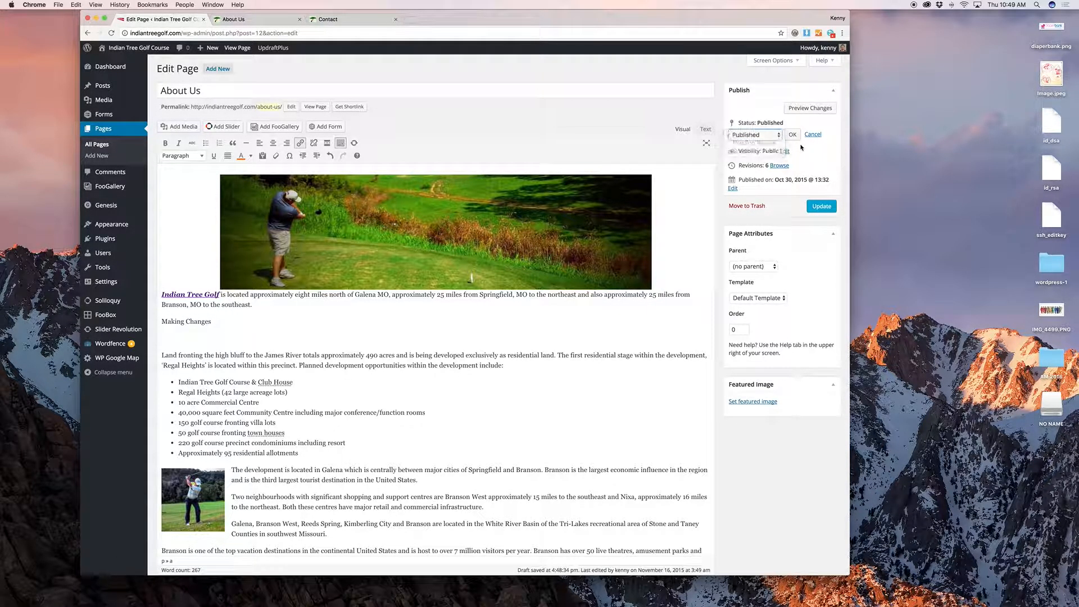
click(814, 136)
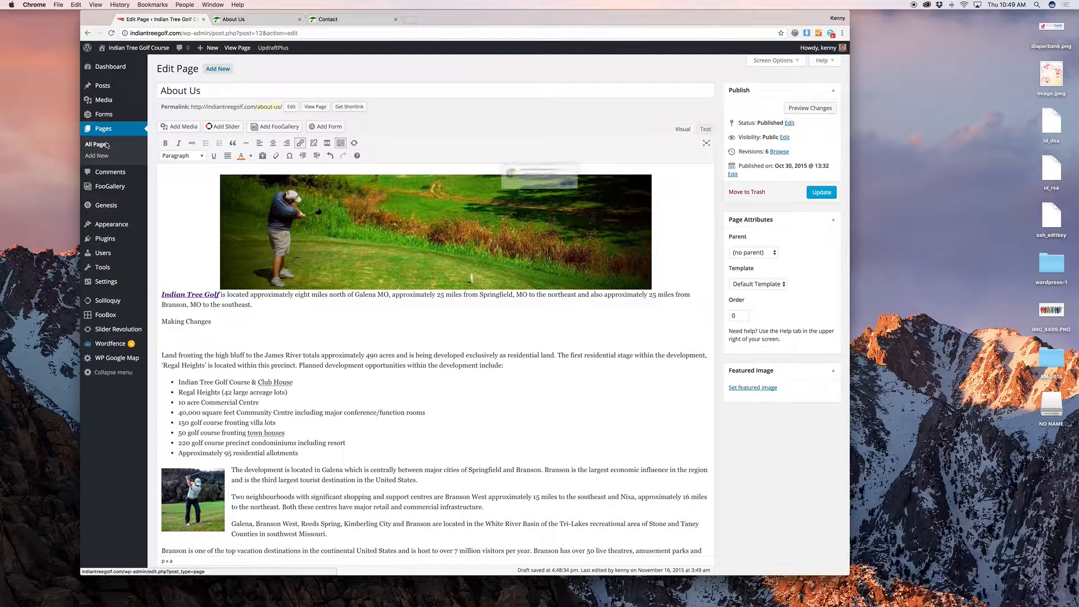
Step: Leave the editor for All Pages and move Sample Page to the Trash
click(609, 195)
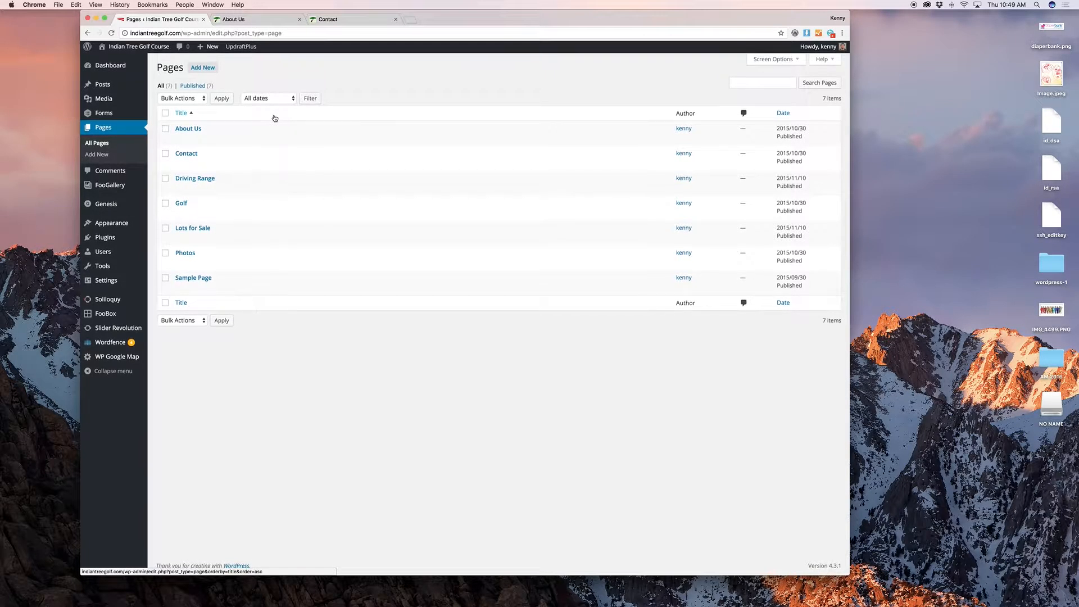
mouse_move(223, 141)
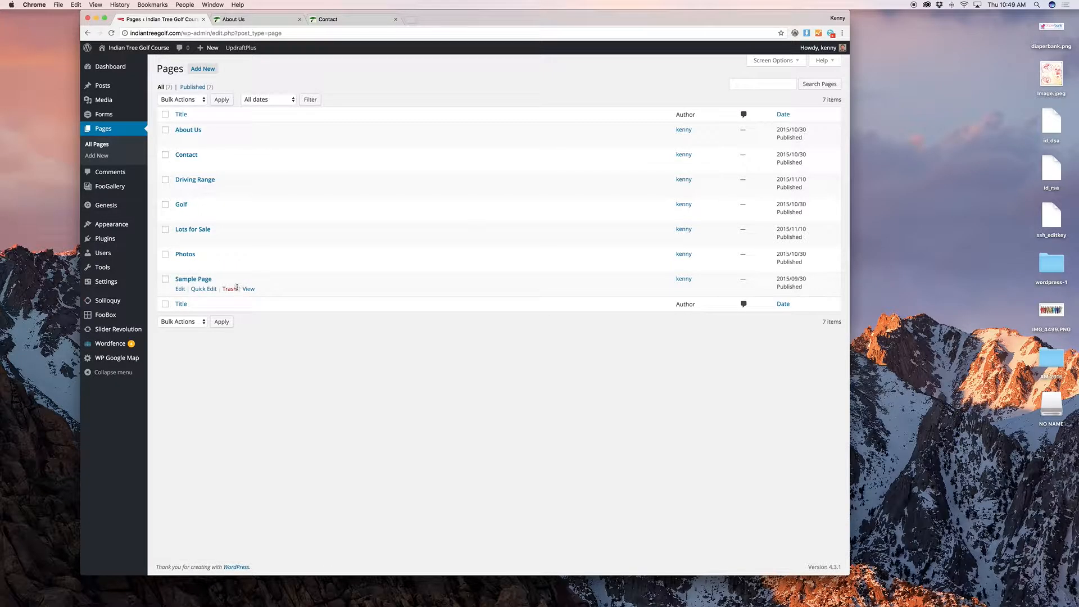
click(231, 290)
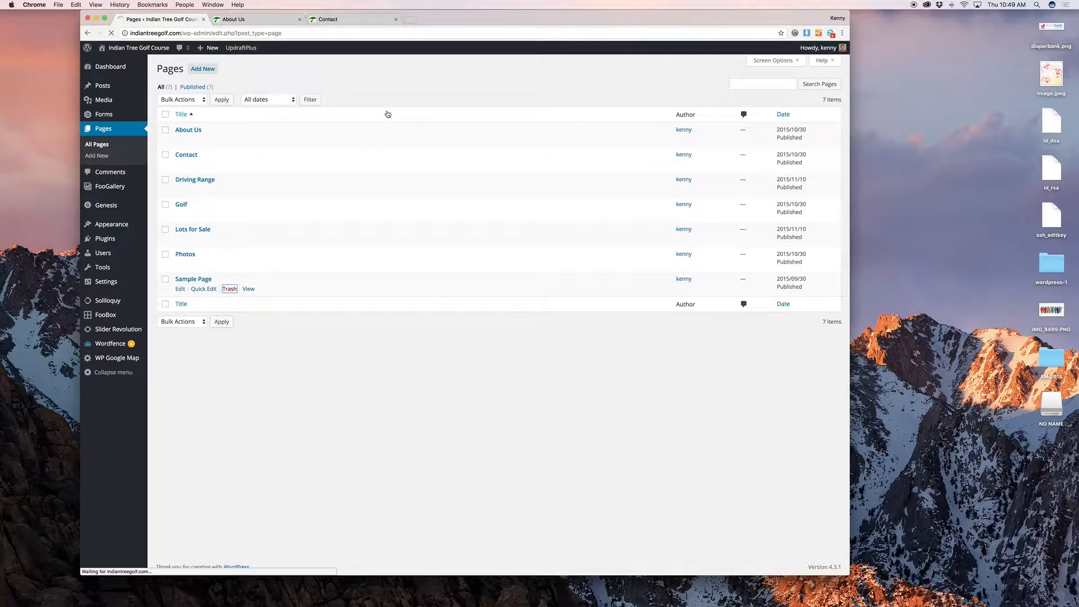
Step: Permanently delete Sample Page from the Trash, then open the Contact page for editing
click(228, 112)
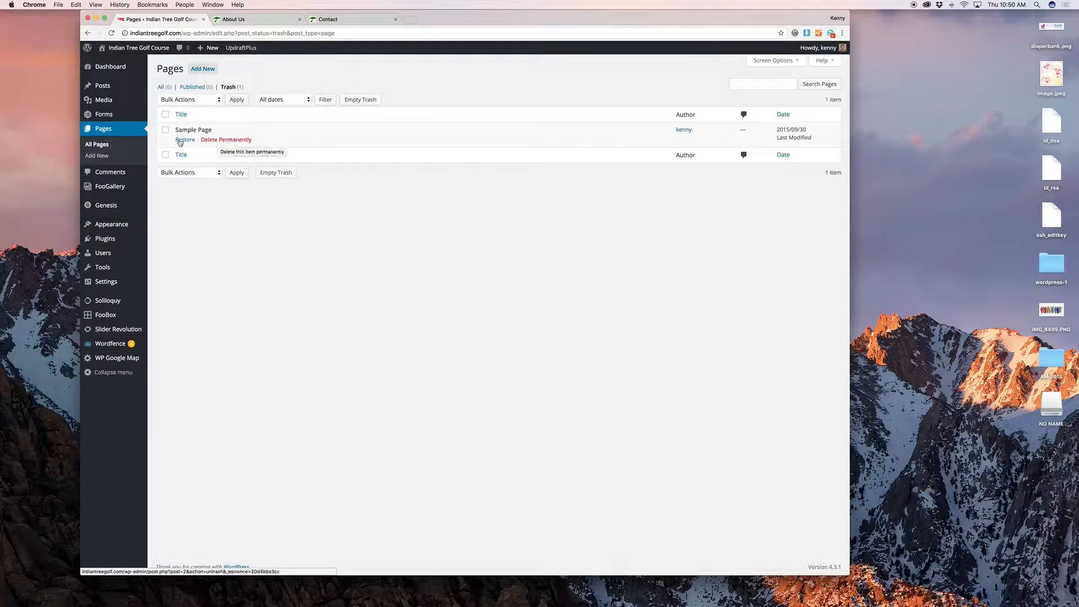
click(232, 140)
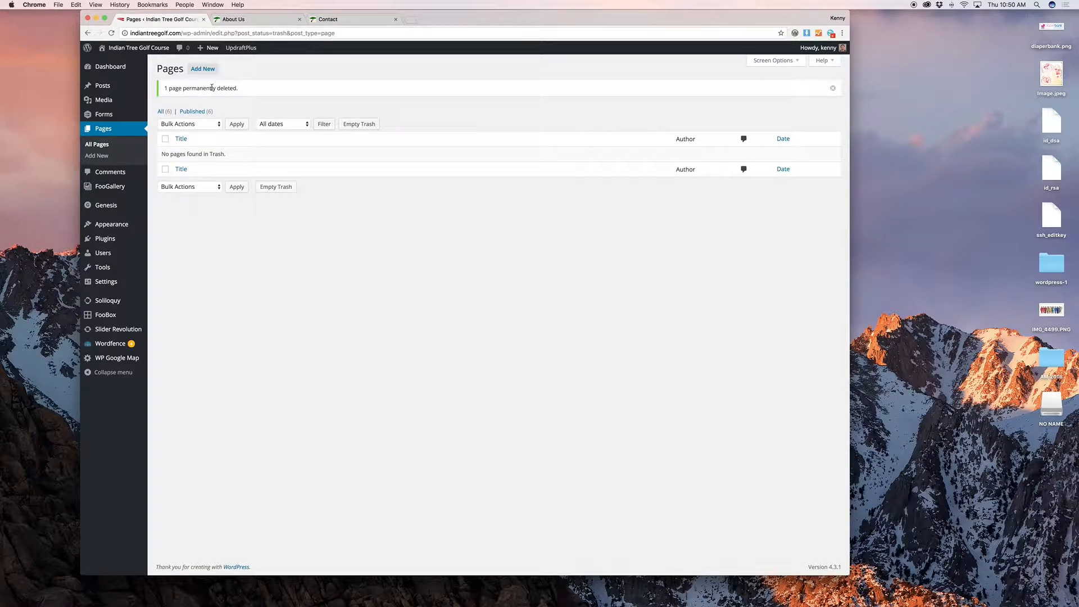
click(162, 111)
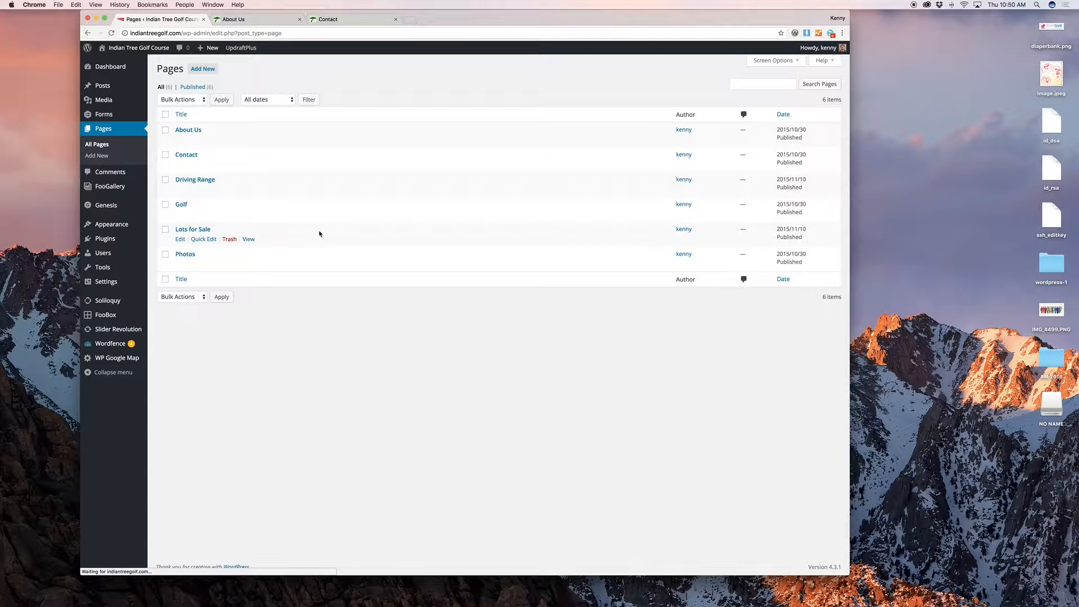
click(180, 165)
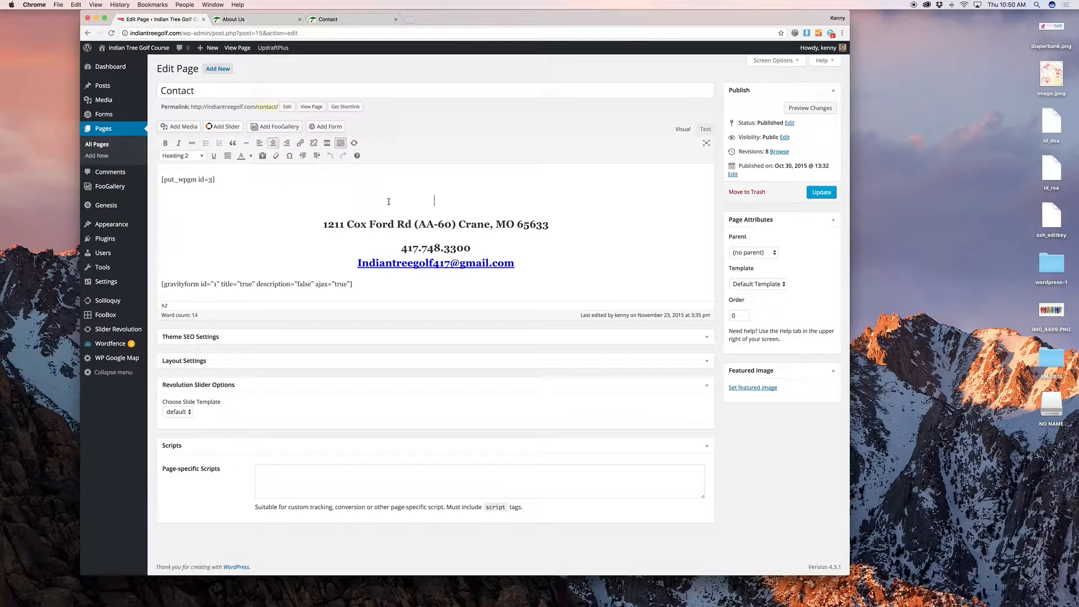
Step: Compare the Contact page preview against its editor content
click(800, 109)
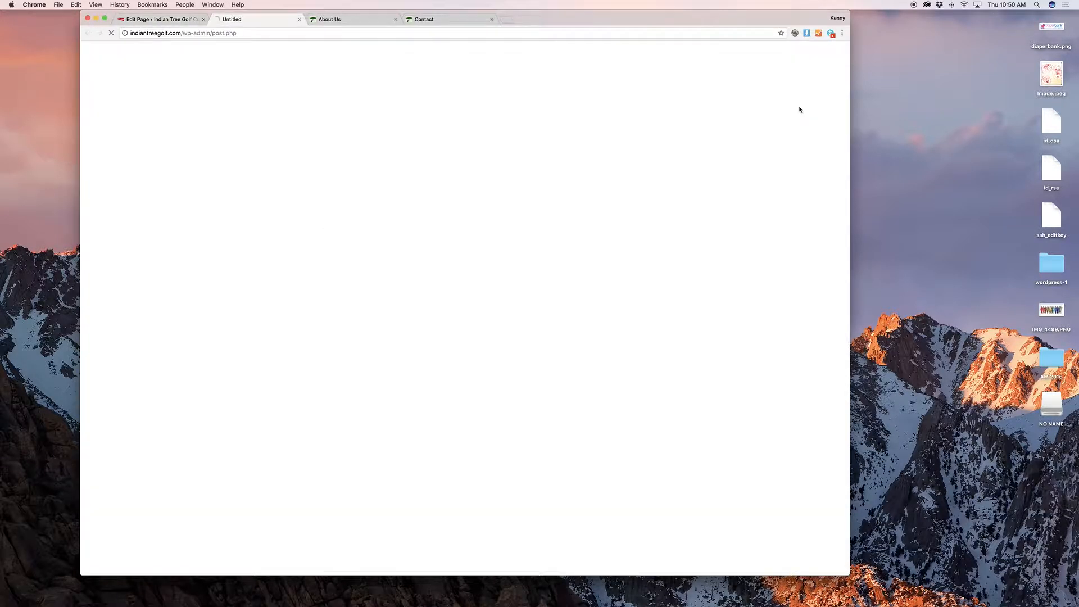
click(185, 21)
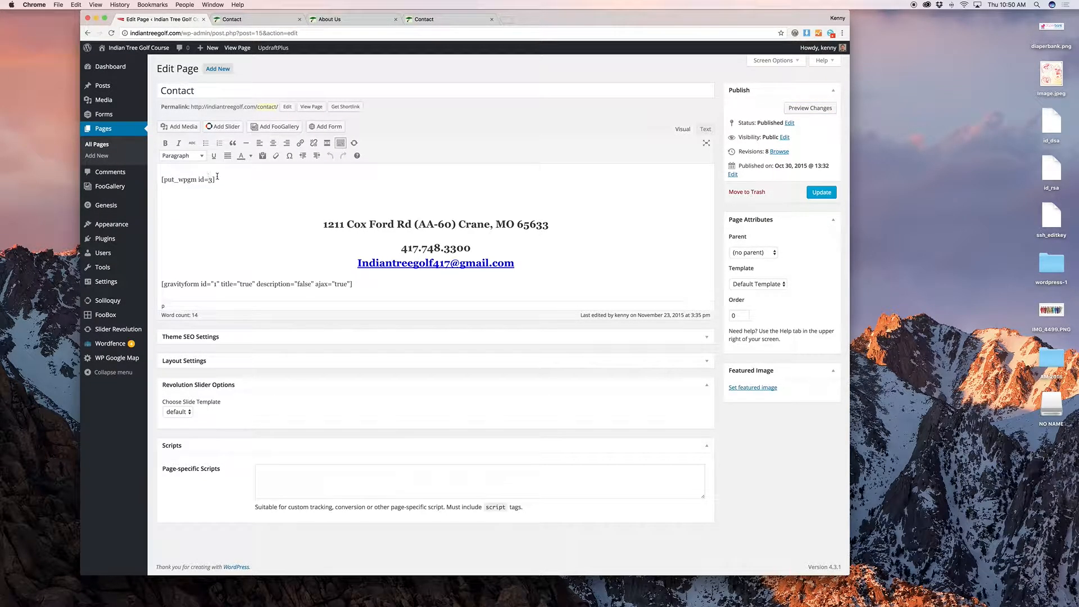
click(240, 19)
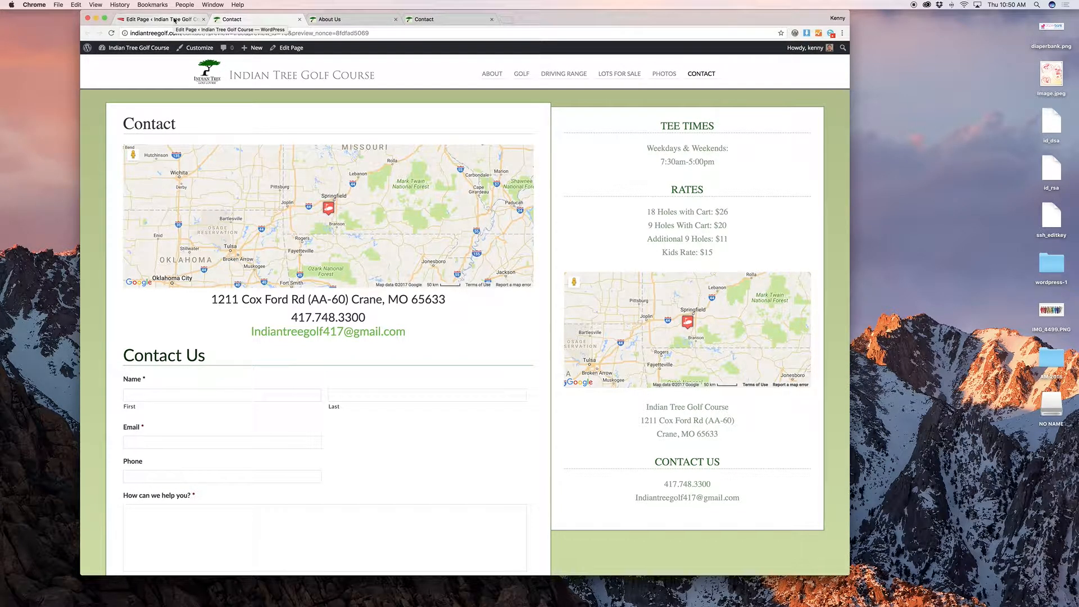
click(174, 21)
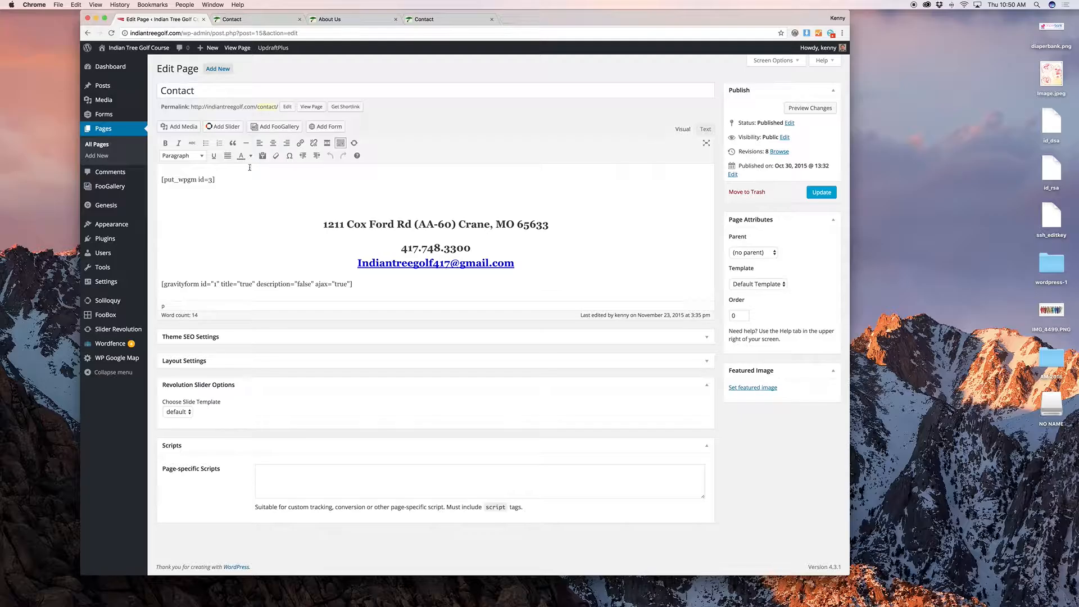
click(256, 19)
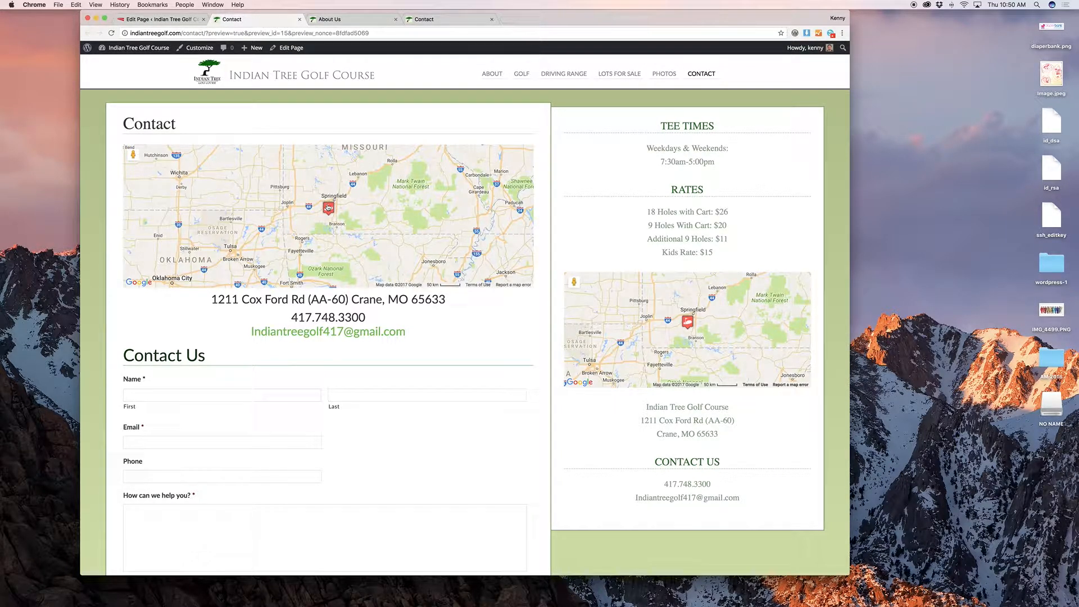
click(175, 20)
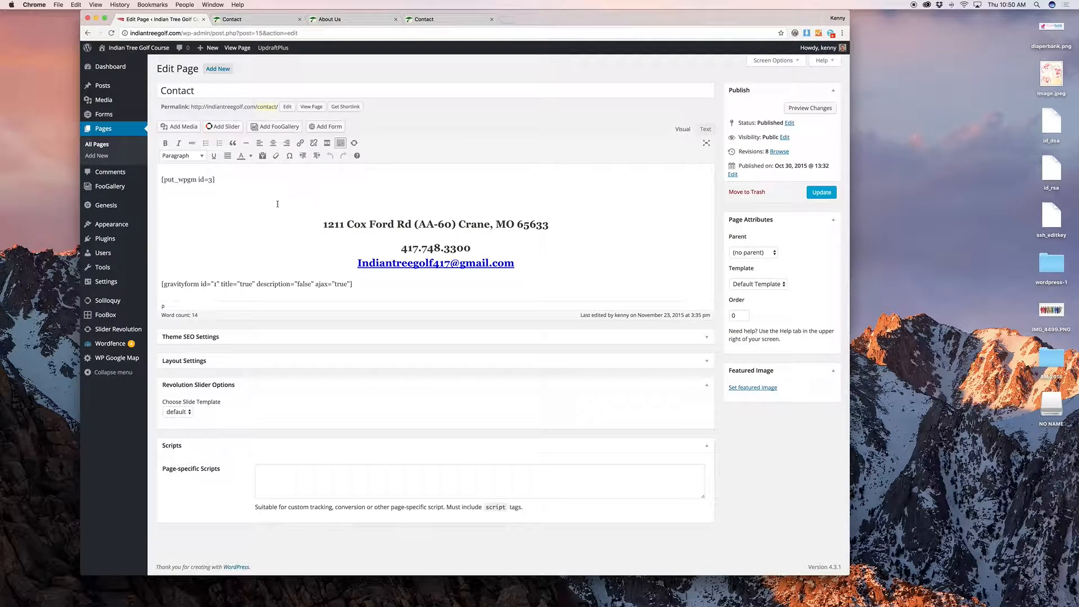
Step: Delete the [gravityform] shortcode line from the Contact page content
triple_click(216, 180)
click(232, 179)
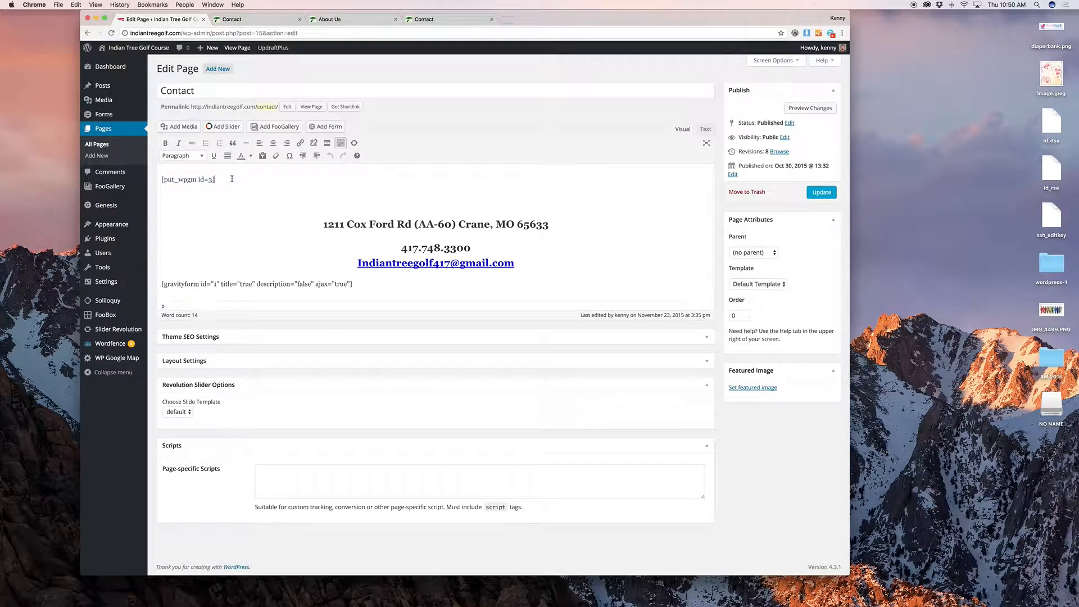
triple_click(292, 284)
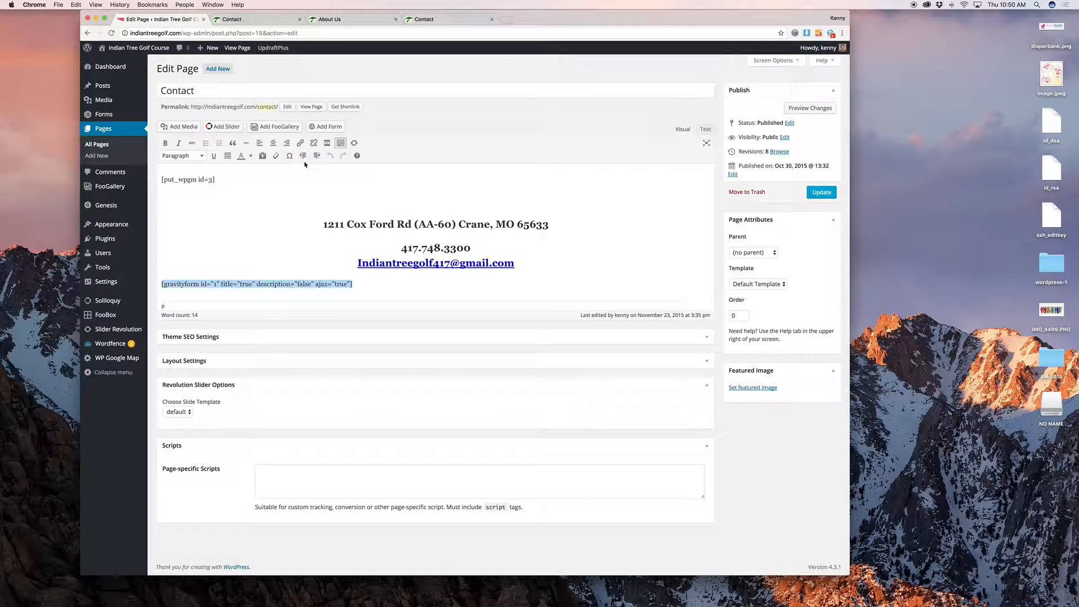
click(257, 21)
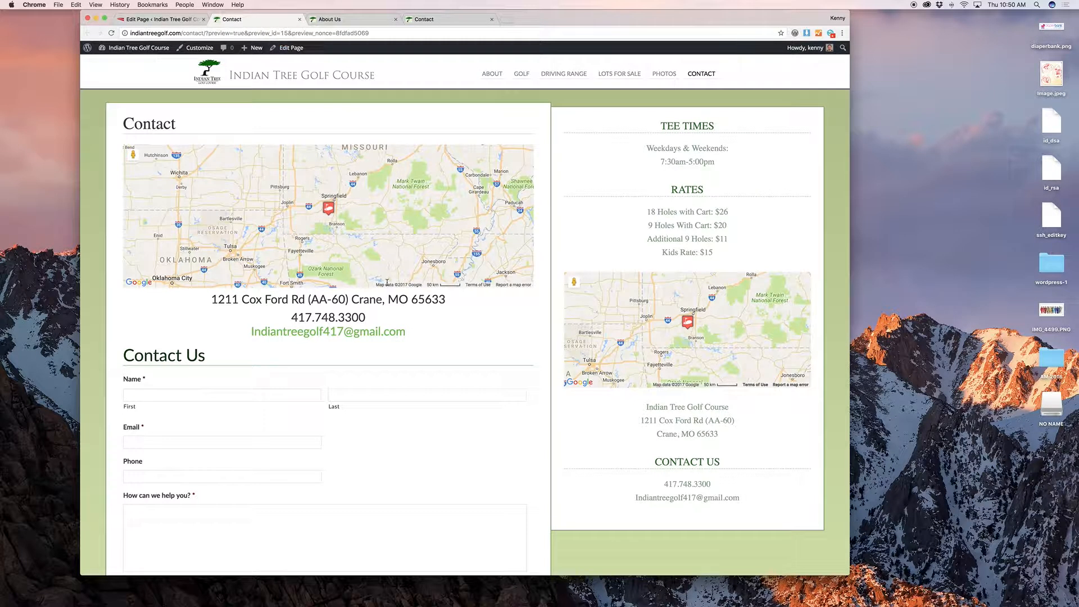
scroll(293, 241, down, 5)
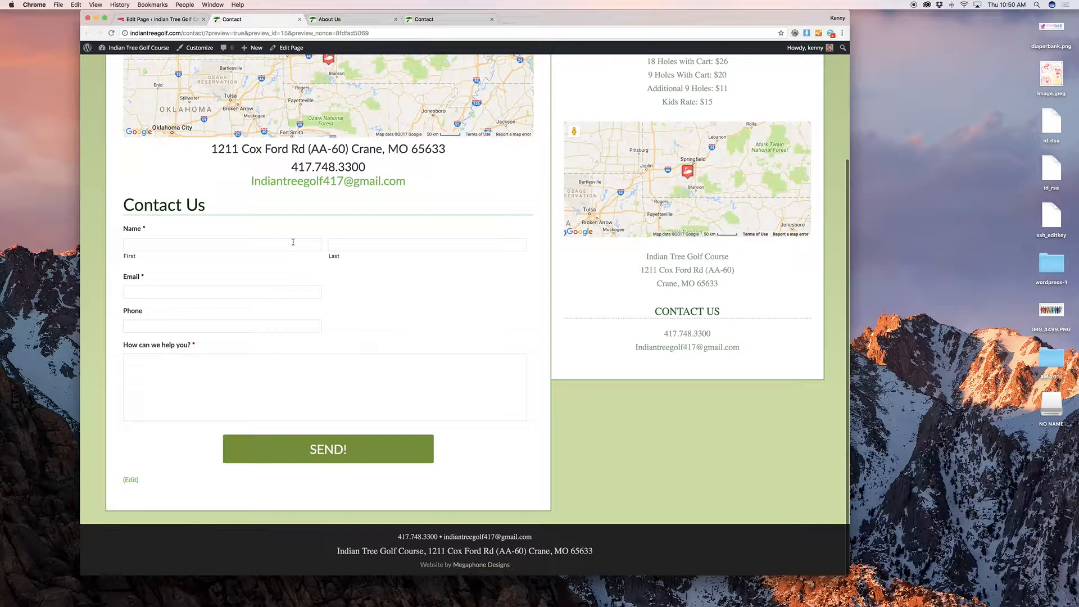
click(160, 19)
key(BackSpace)
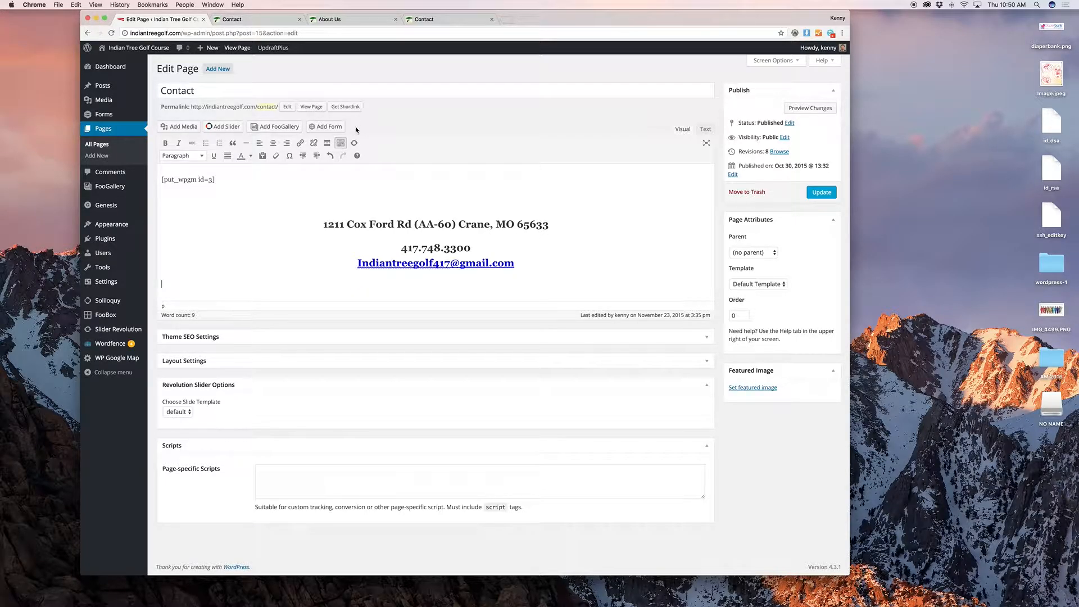
click(332, 126)
Step: Insert the Contact Us form with its title hidden and AJAX enabled
click(341, 125)
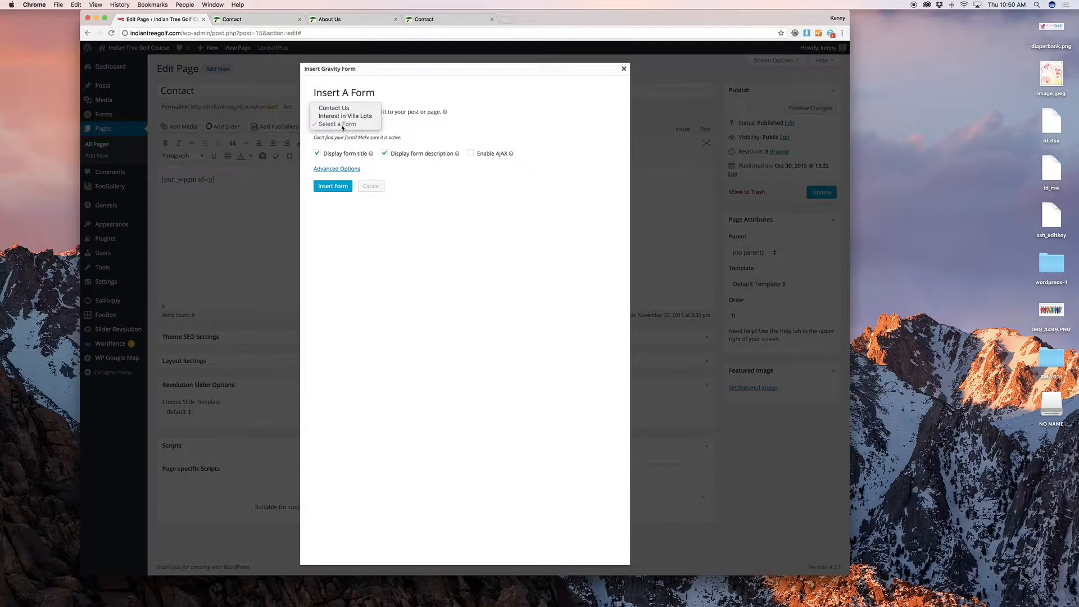
click(340, 107)
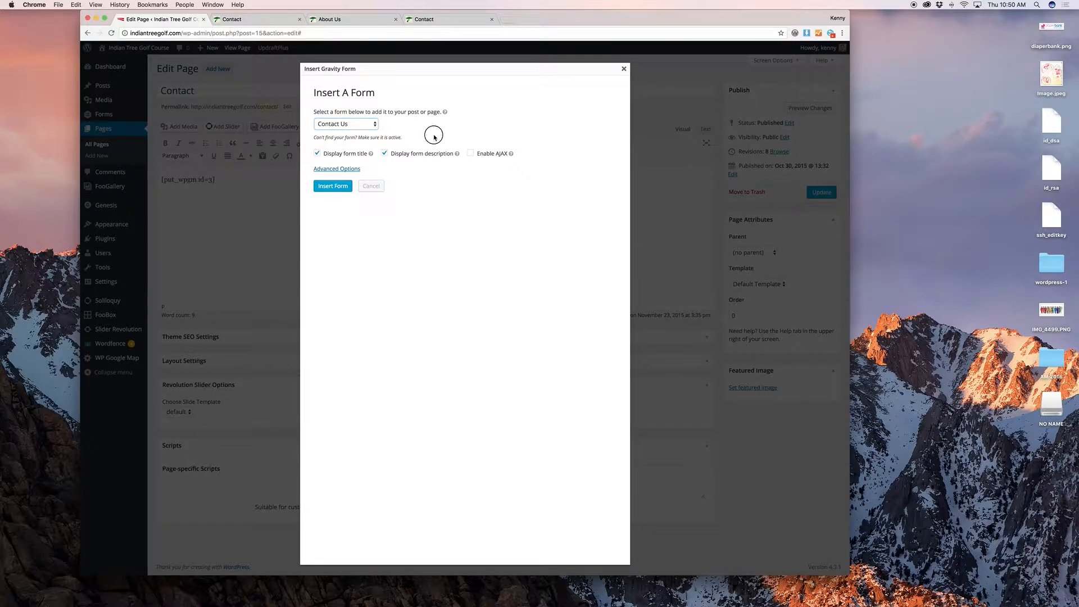
click(420, 155)
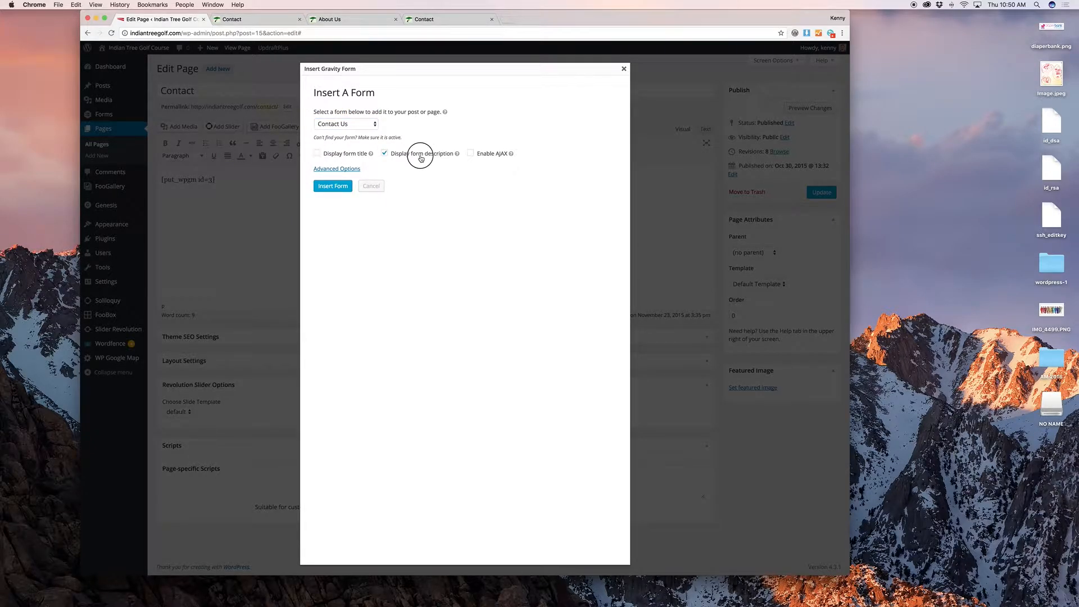
click(485, 157)
click(332, 185)
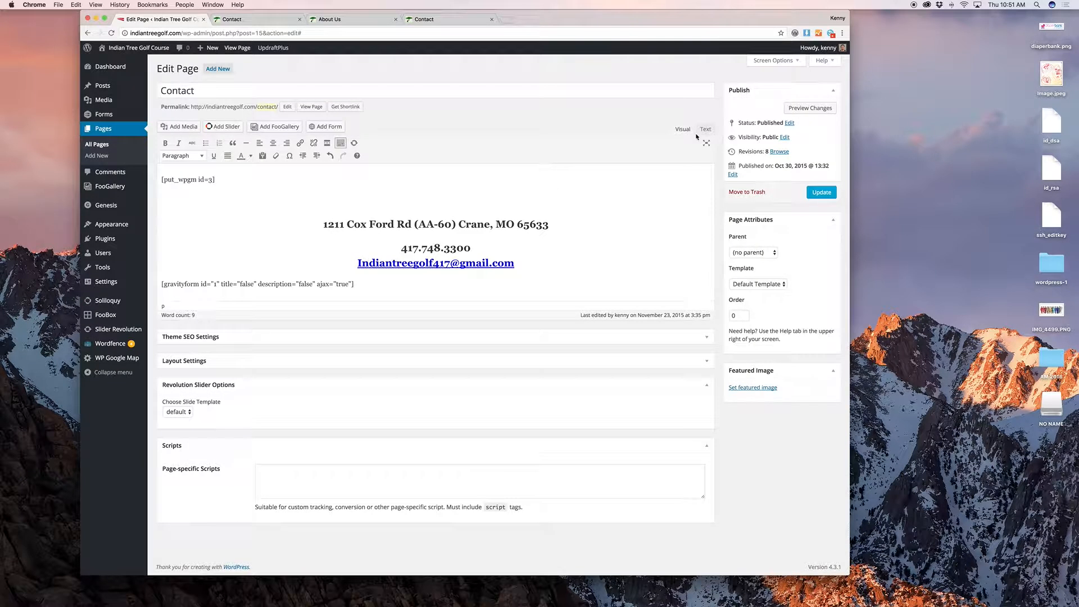
Step: Preview and update the Contact page, then leave the editor for All Pages
click(814, 112)
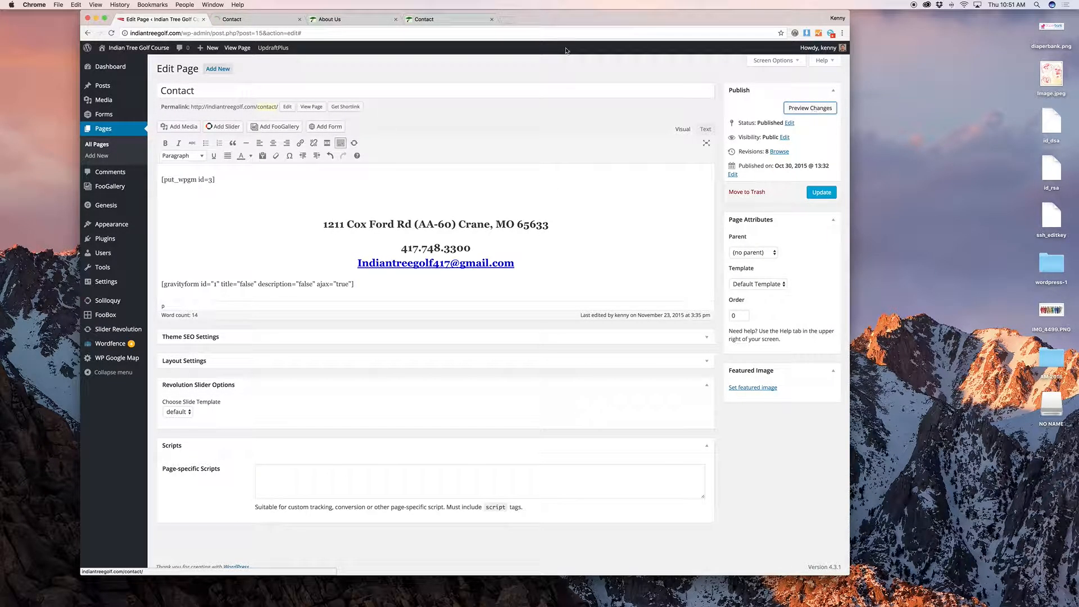
click(231, 19)
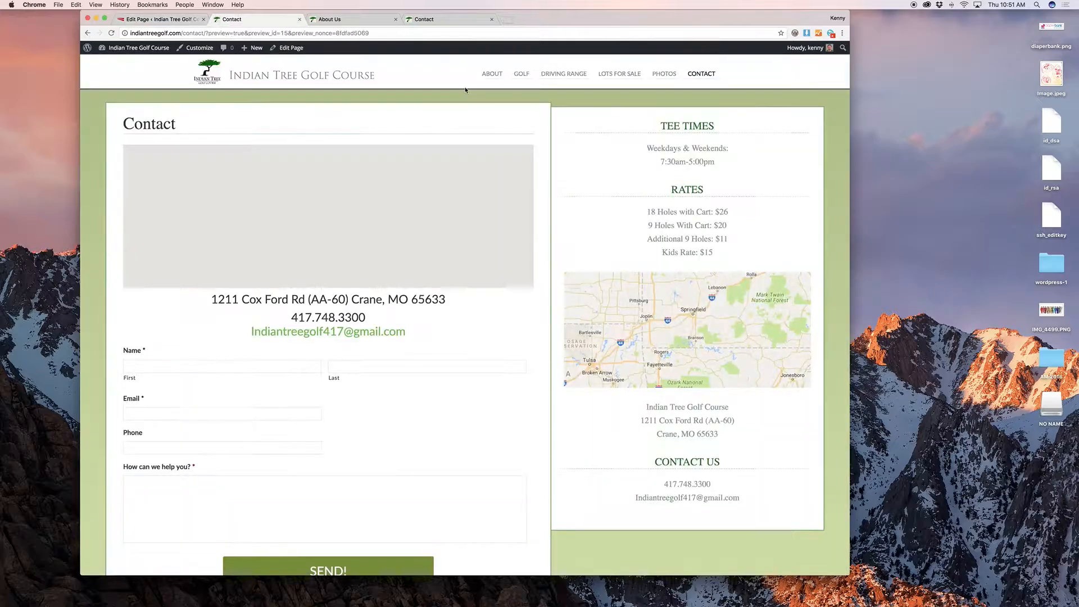
scroll(509, 149, down, 3)
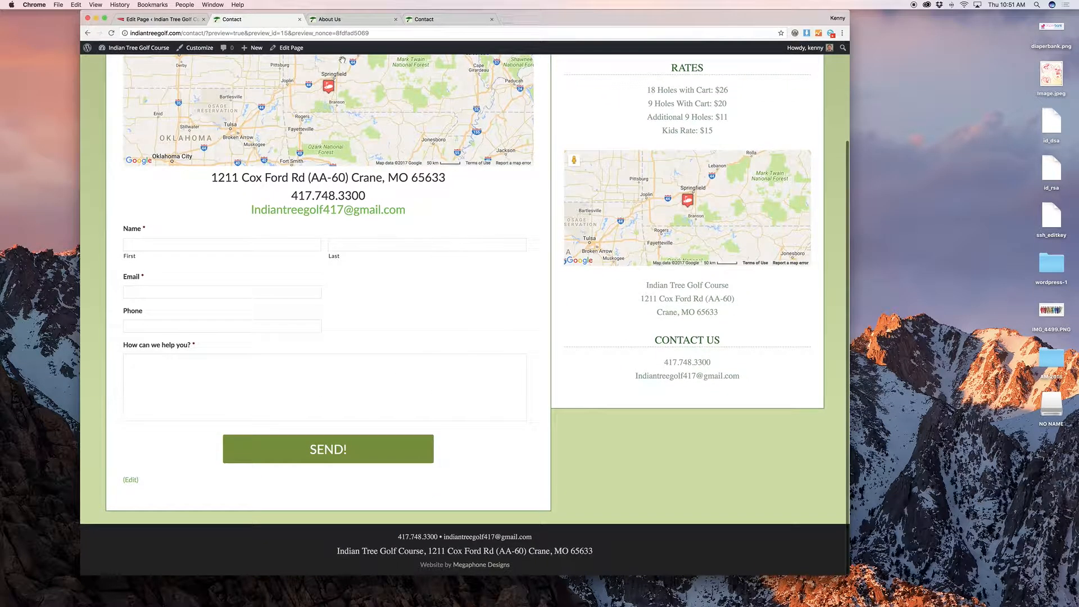
click(177, 20)
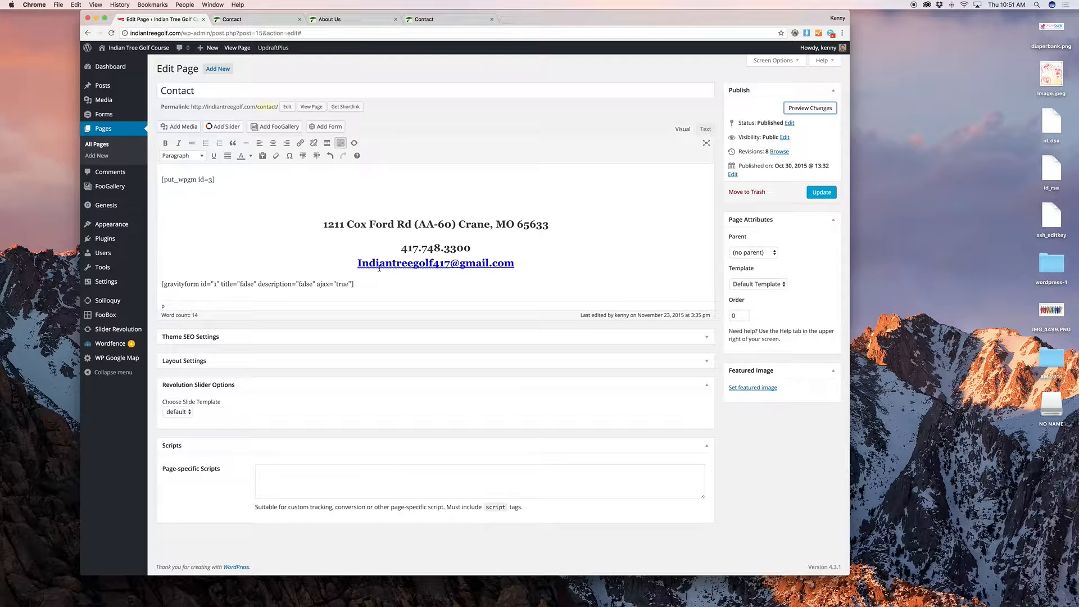
click(813, 192)
click(110, 144)
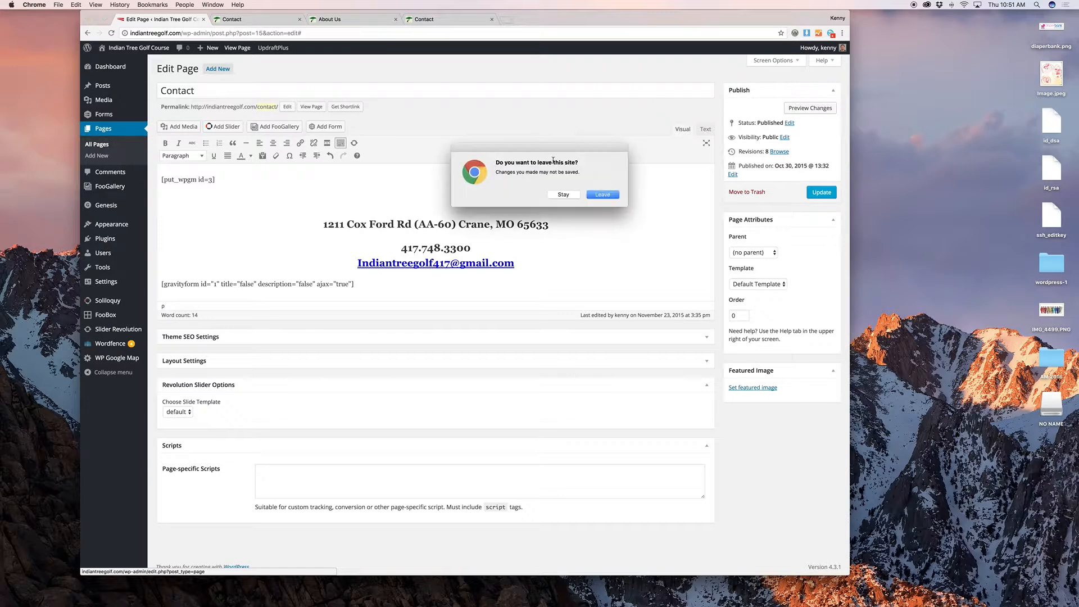
click(613, 194)
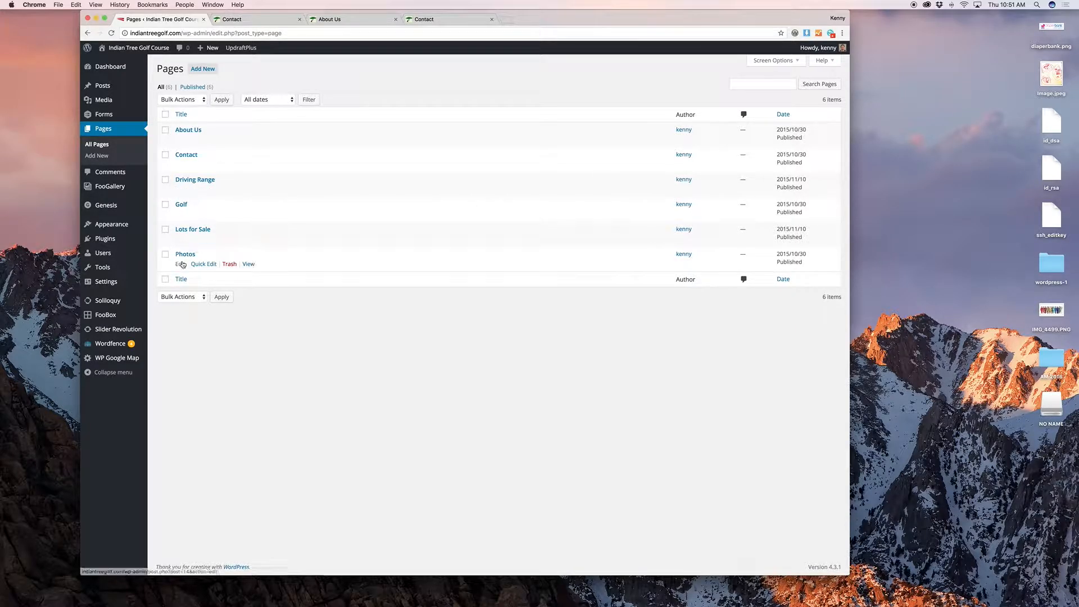
Step: Preview the Photos page, then open its General Photos gallery in the gallery editor
click(180, 264)
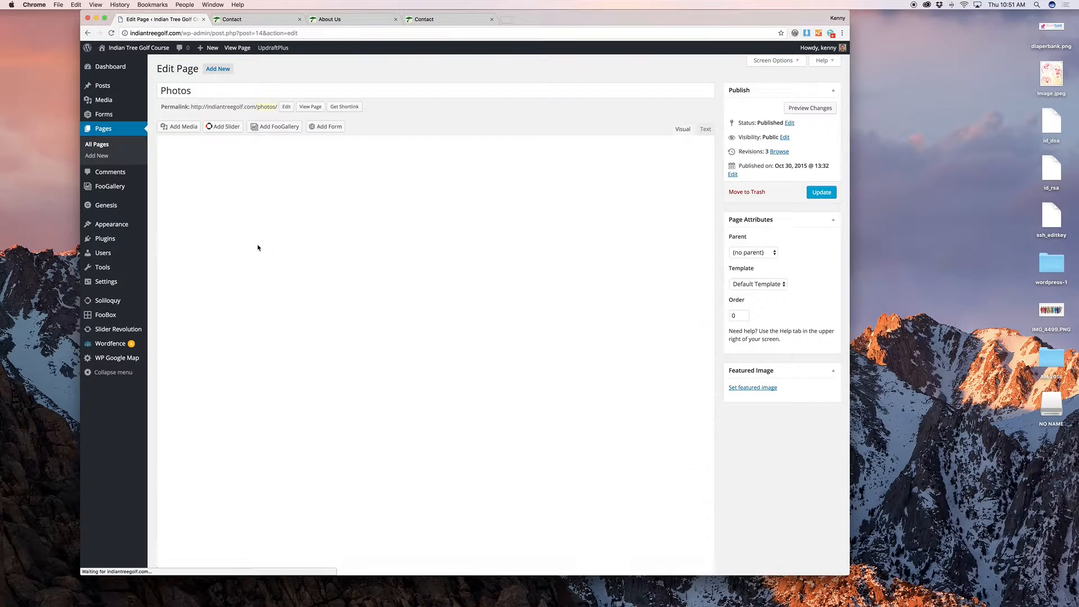
click(428, 250)
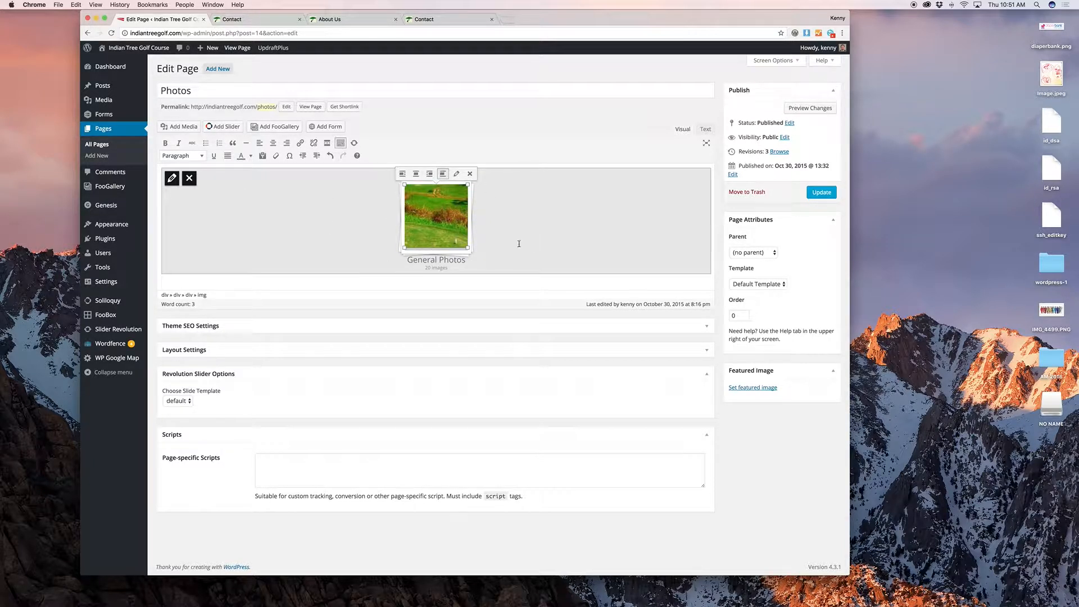
click(816, 107)
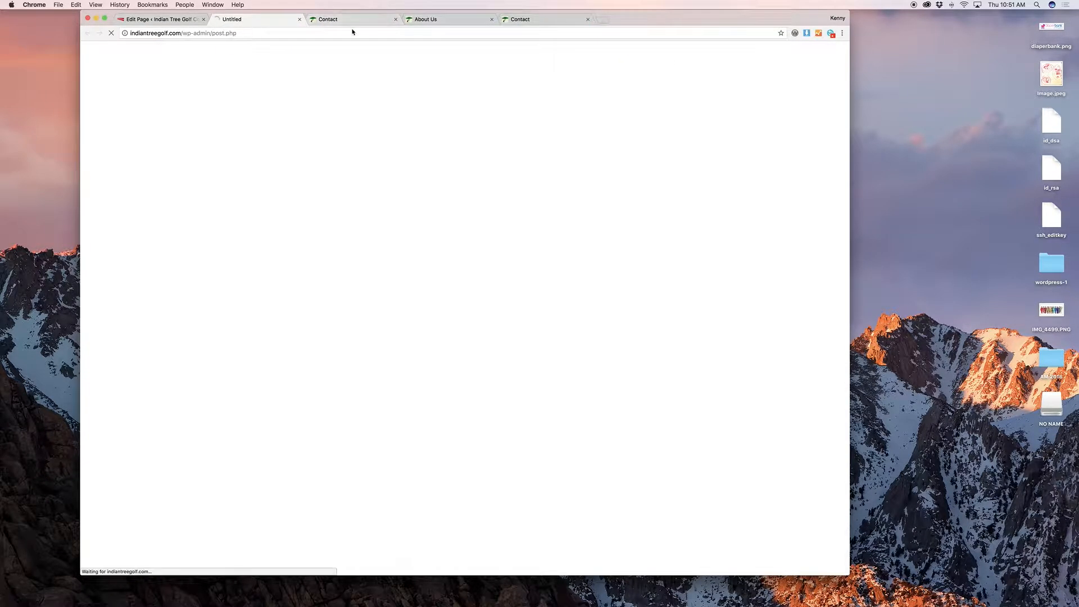
click(171, 21)
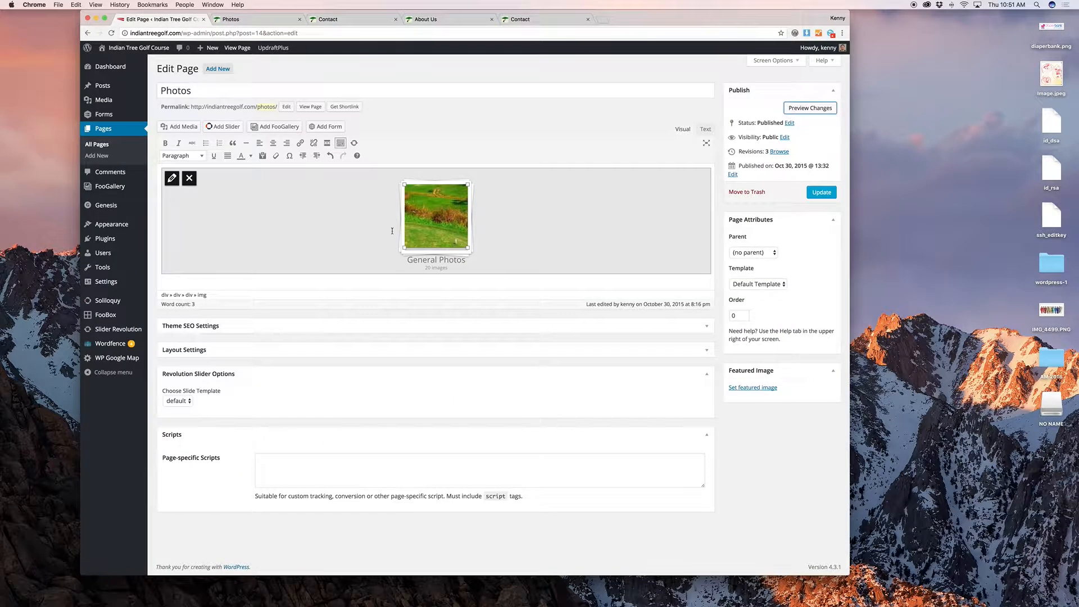
click(171, 178)
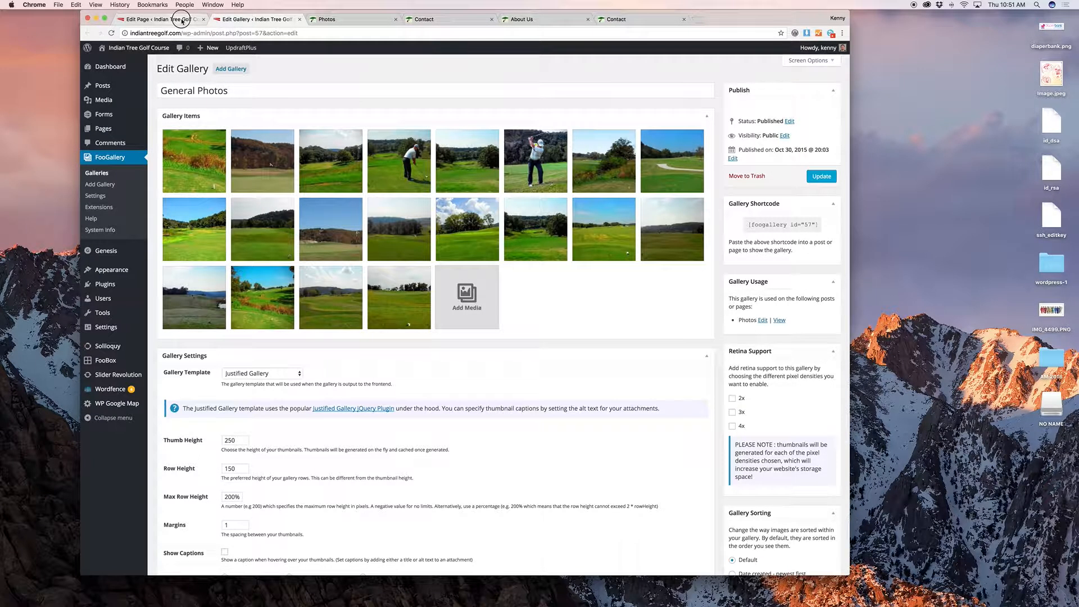
click(182, 20)
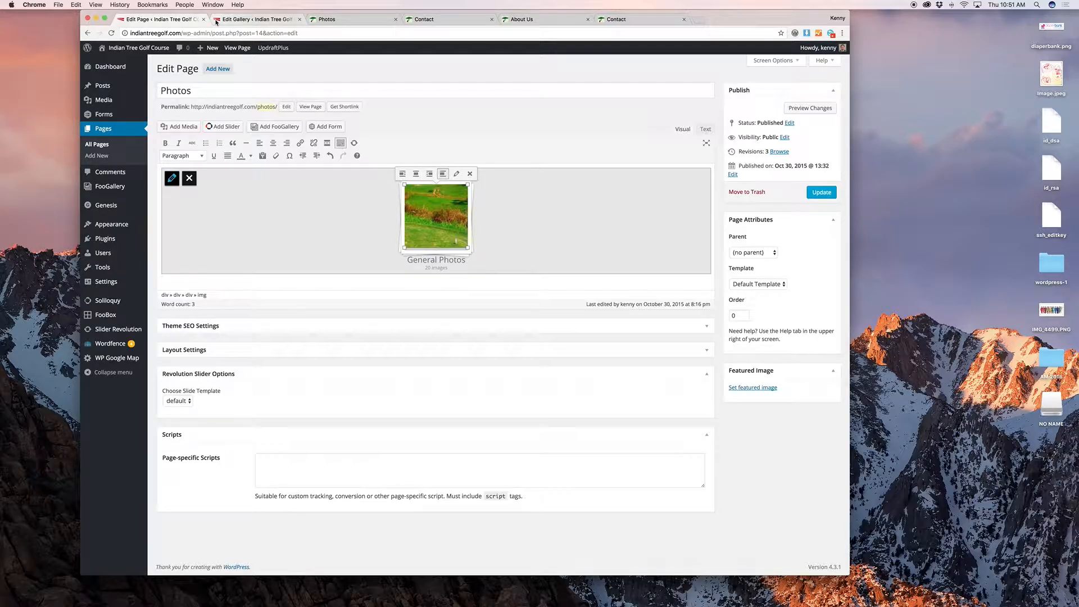
click(217, 22)
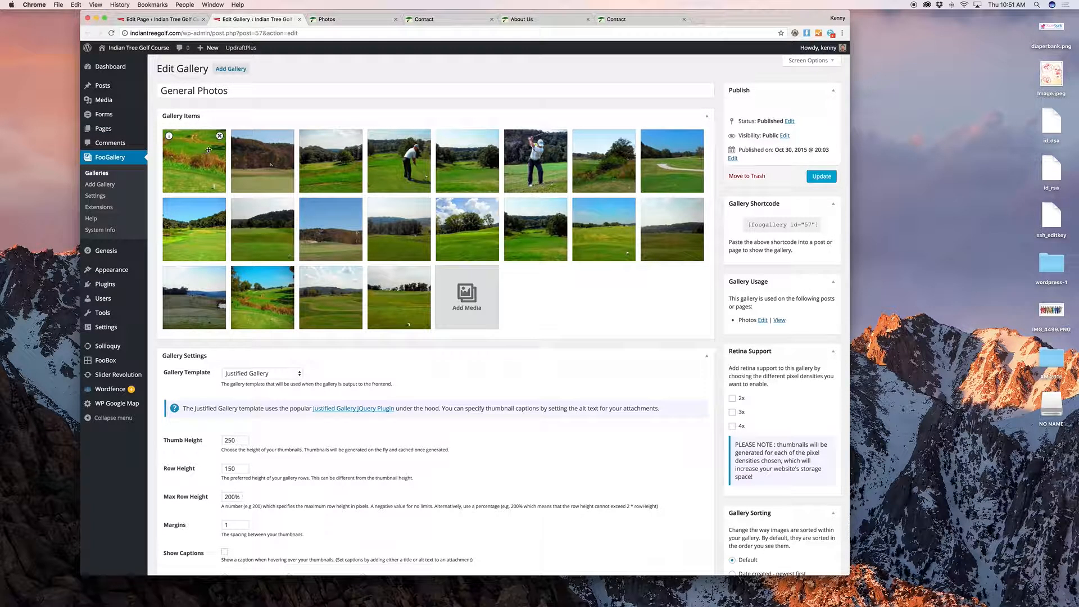
Step: Move the brown hillside photo to third place in the General Photos gallery
scroll(209, 150, down, 3)
scroll(353, 129, up, 2)
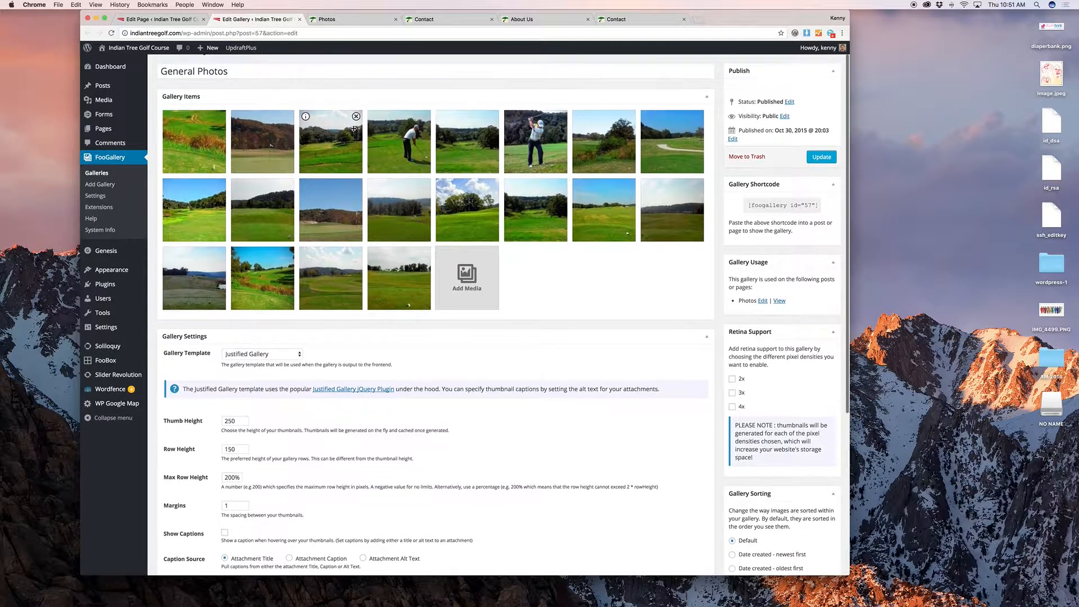
scroll(354, 129, up, 1)
mouse_move(274, 162)
mouse_down()
mouse_move(359, 163)
mouse_move(255, 161)
mouse_up()
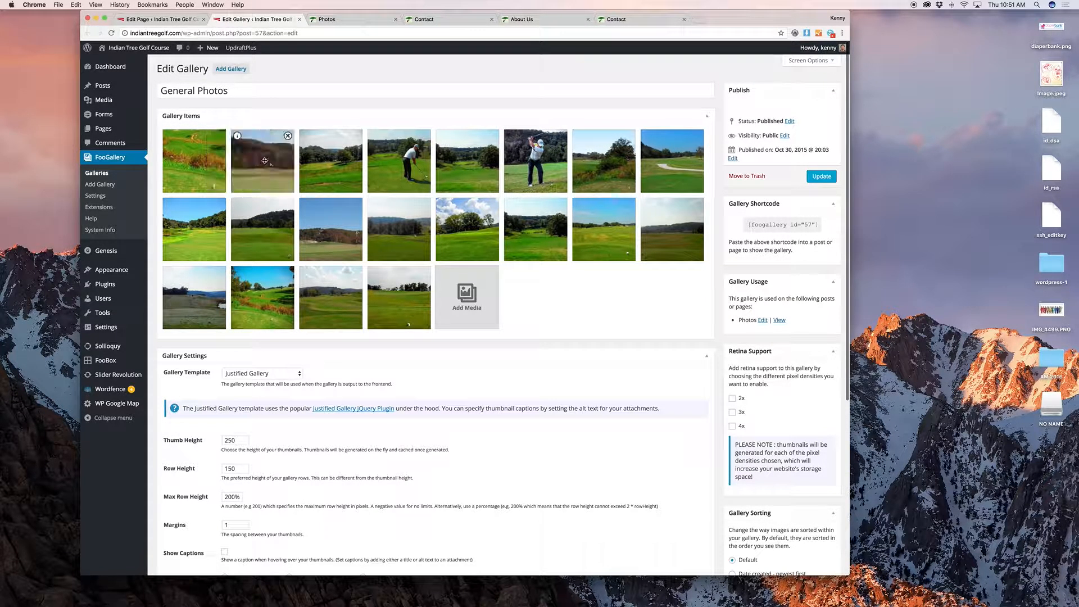
Step: Add the Indian Tree logo to the gallery from the media library, then remove it again
click(473, 307)
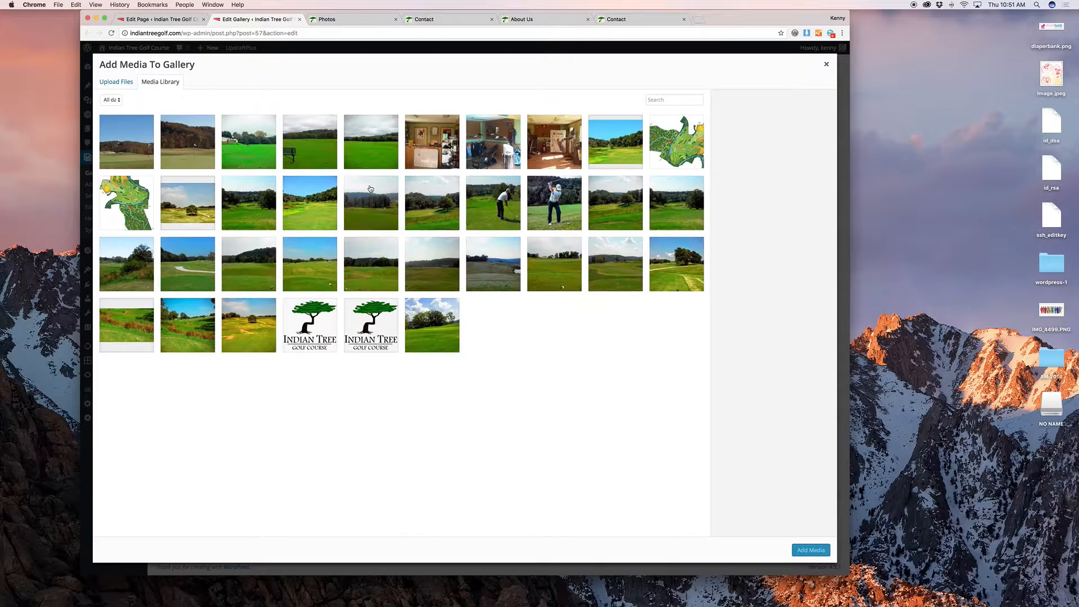
click(376, 327)
click(811, 550)
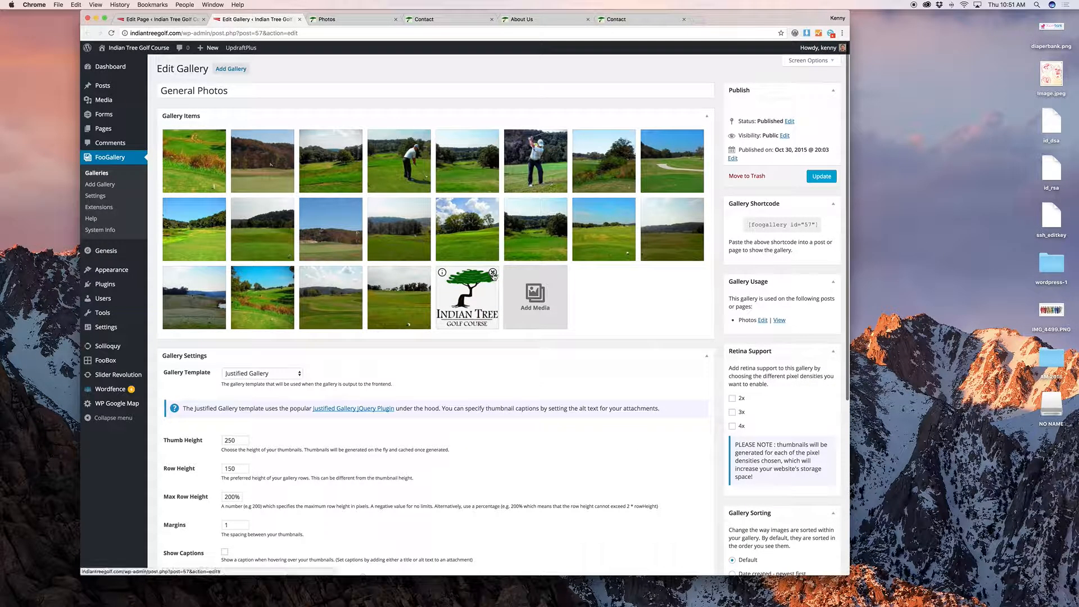
click(493, 272)
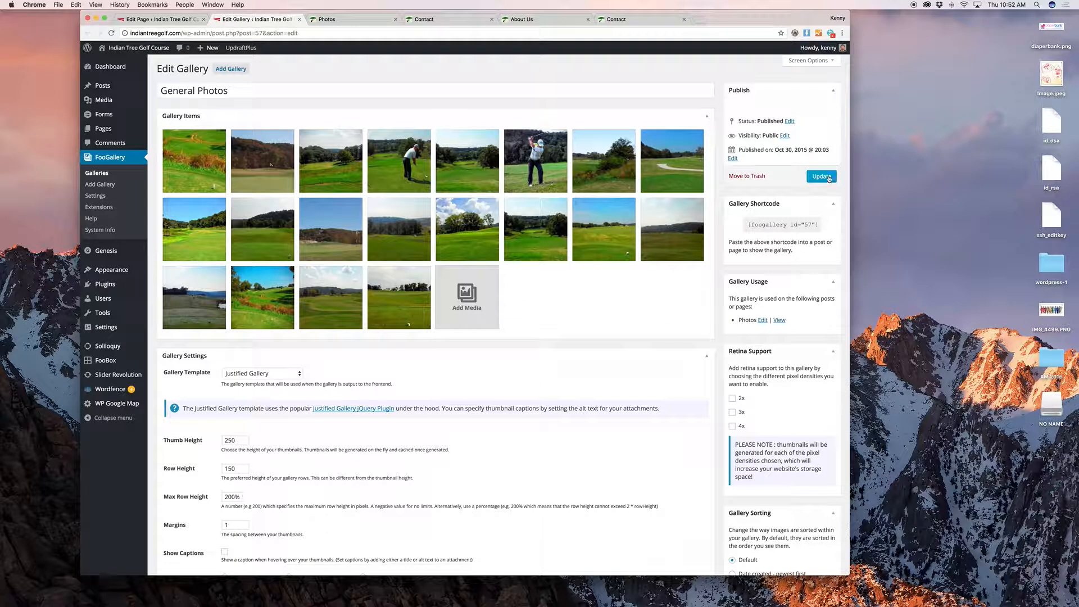
scroll(244, 343, down, 3)
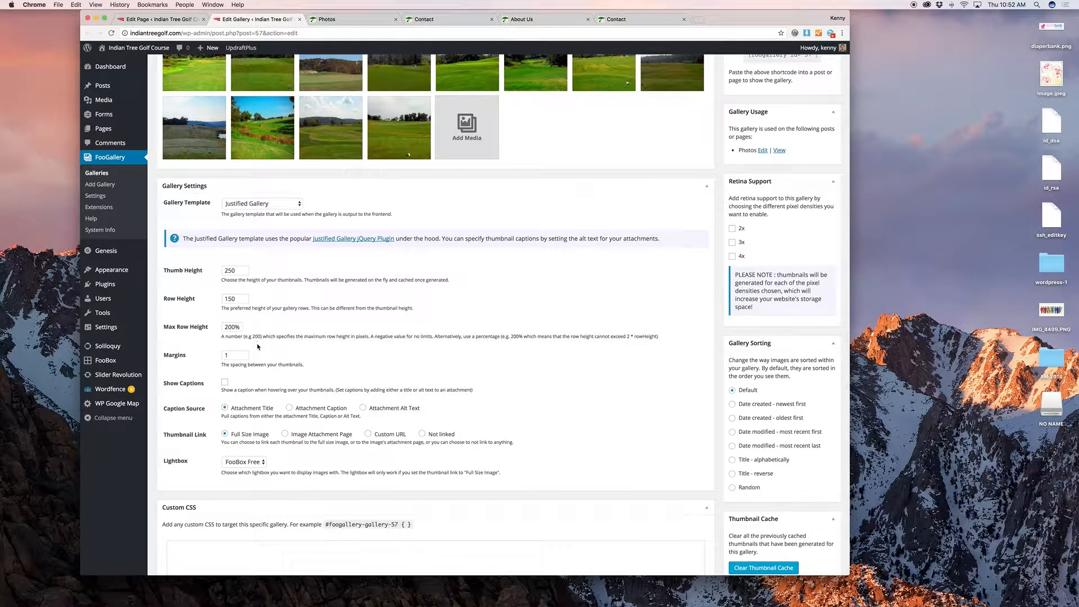
scroll(269, 281, up, 3)
click(338, 19)
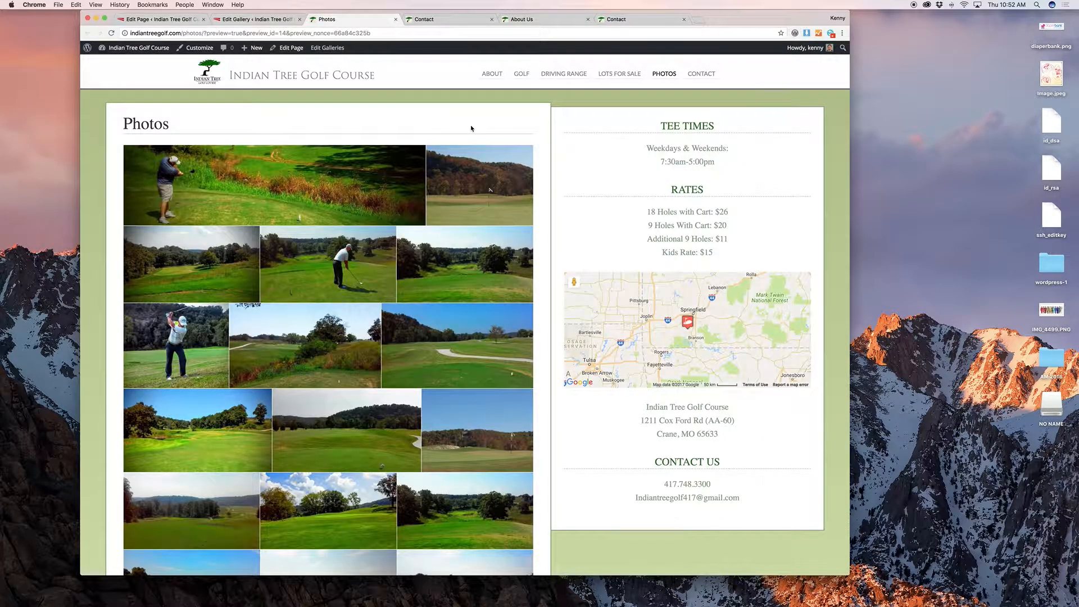
Step: Scroll through and reload the Photos page to confirm the gallery has no logo, then return to Edit Gallery
scroll(470, 126, down, 10)
scroll(471, 133, up, 10)
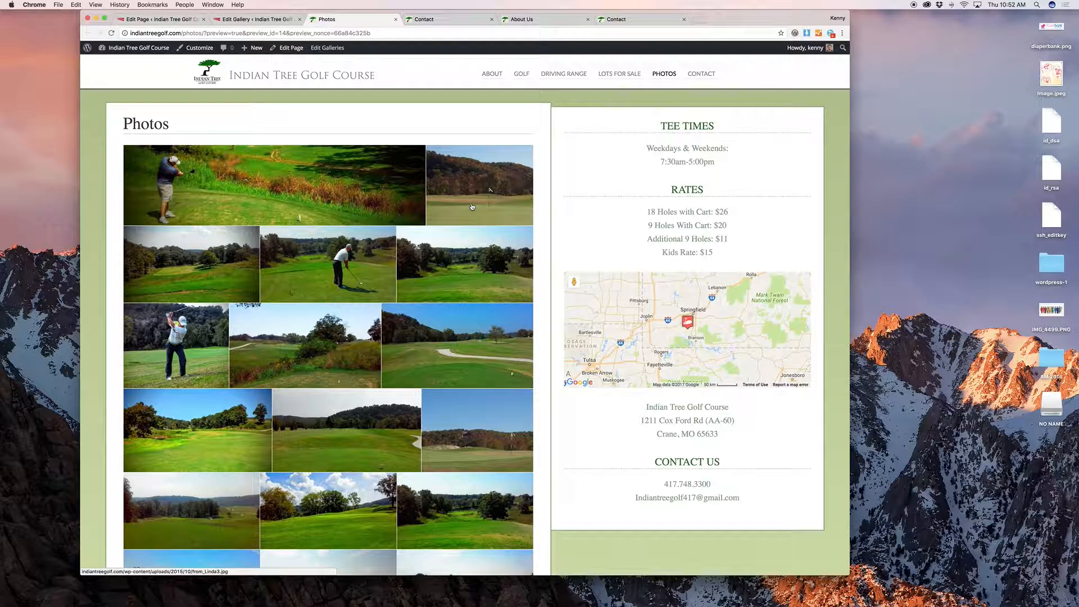
scroll(472, 206, down, 5)
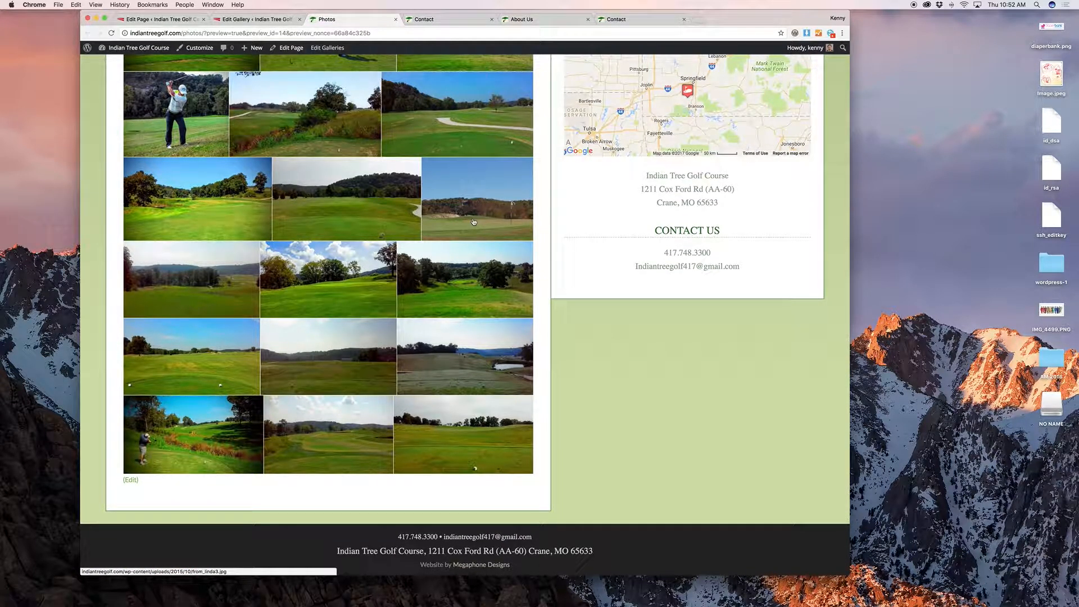
key(super+r)
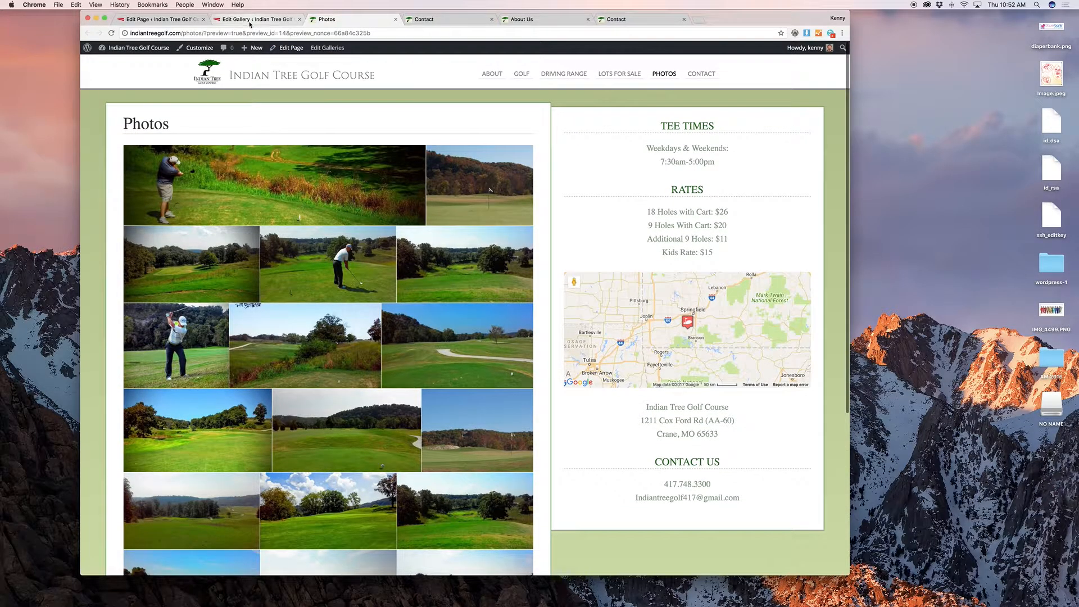
click(256, 20)
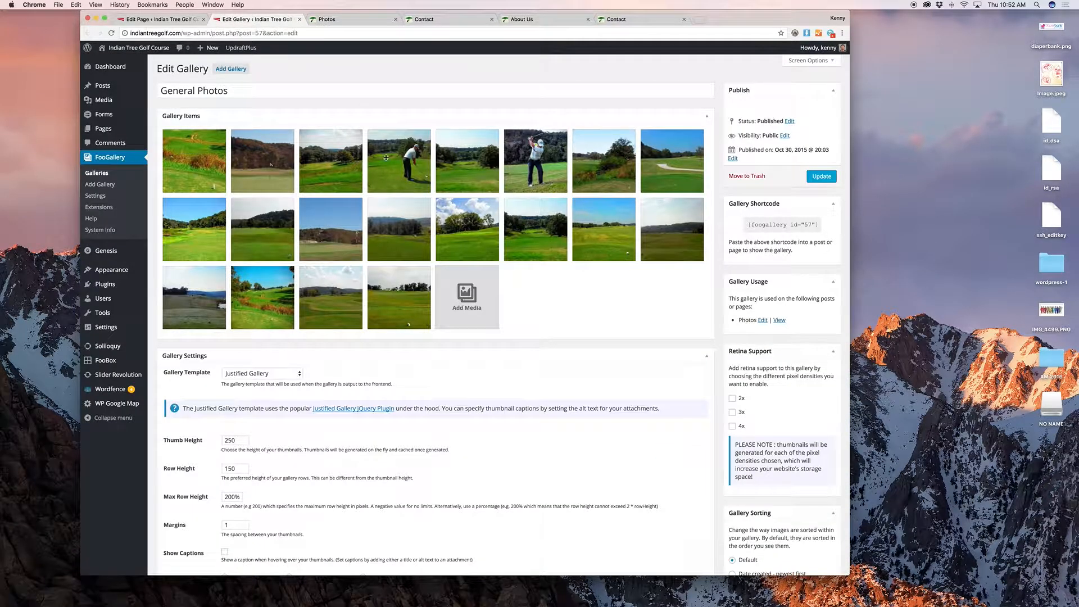
Step: Open the Holes gallery from the Galleries list and load the site's Golf page showing its hole photos
click(101, 173)
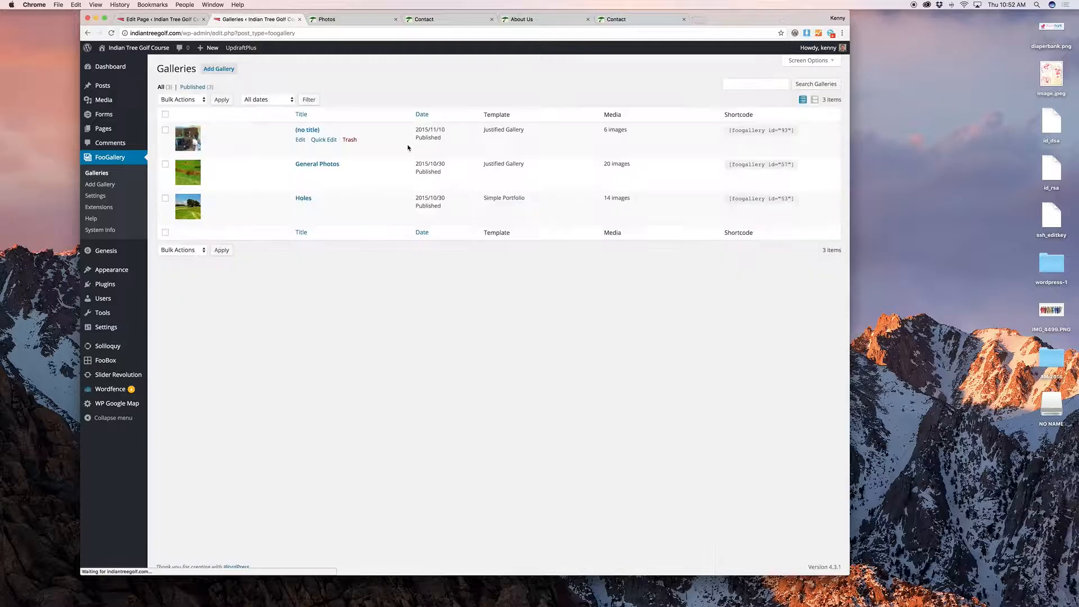
click(300, 207)
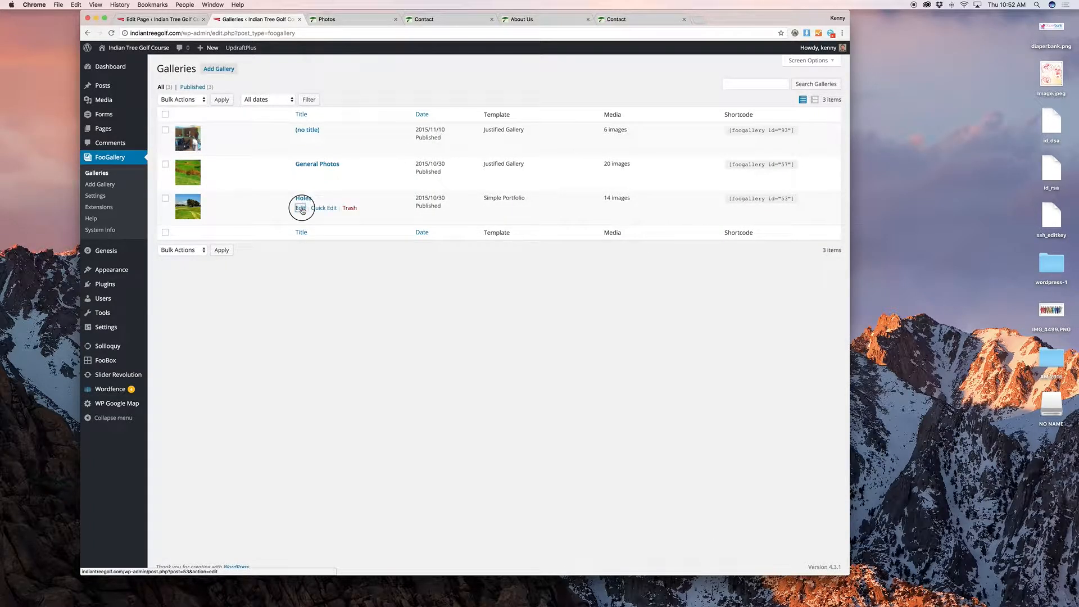
click(341, 20)
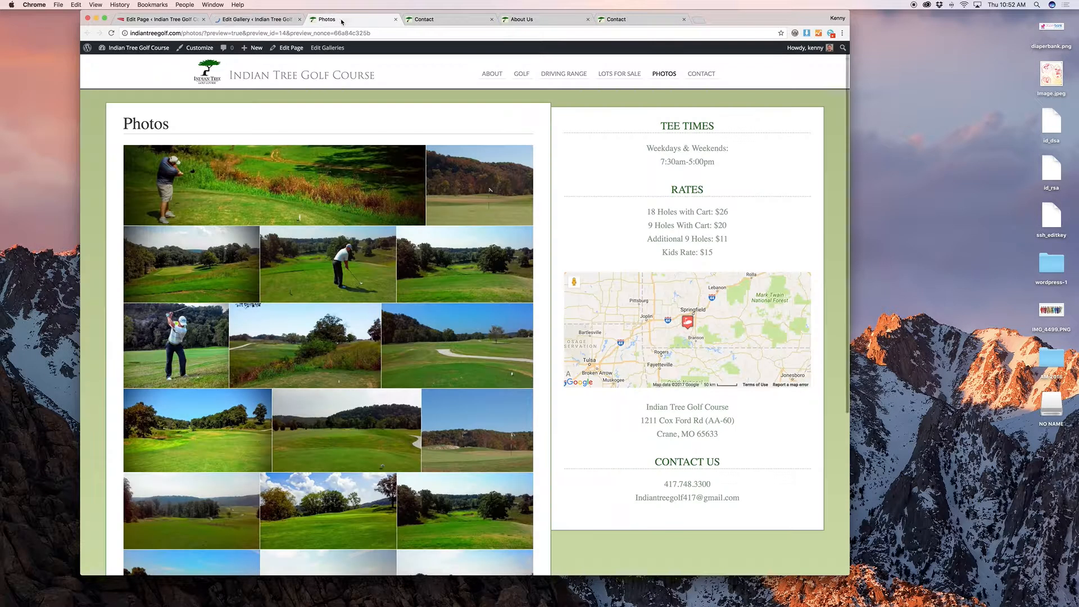
click(527, 74)
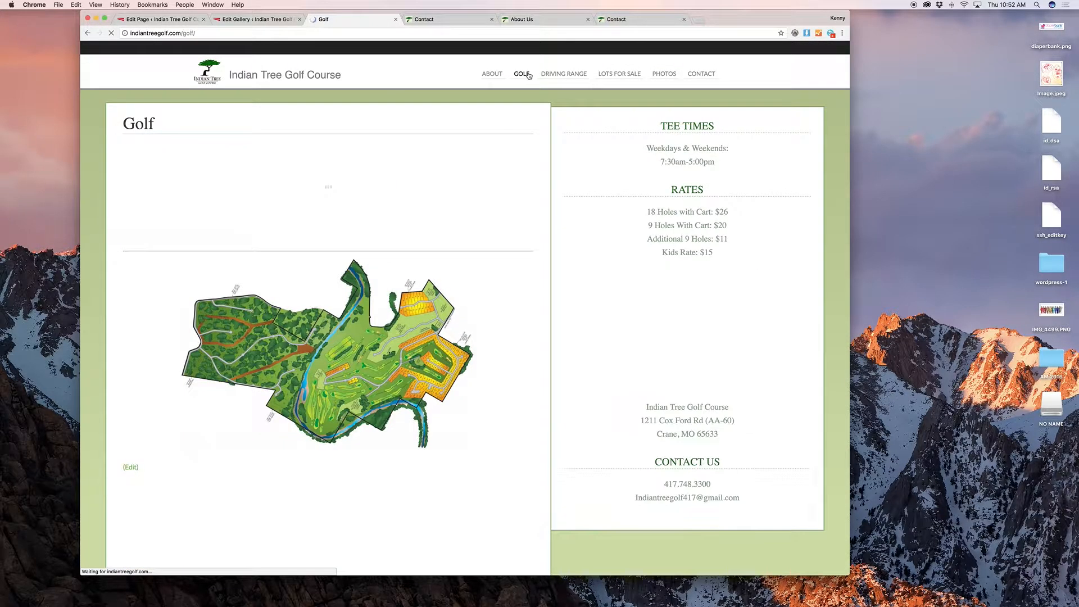
scroll(525, 108, down, 2)
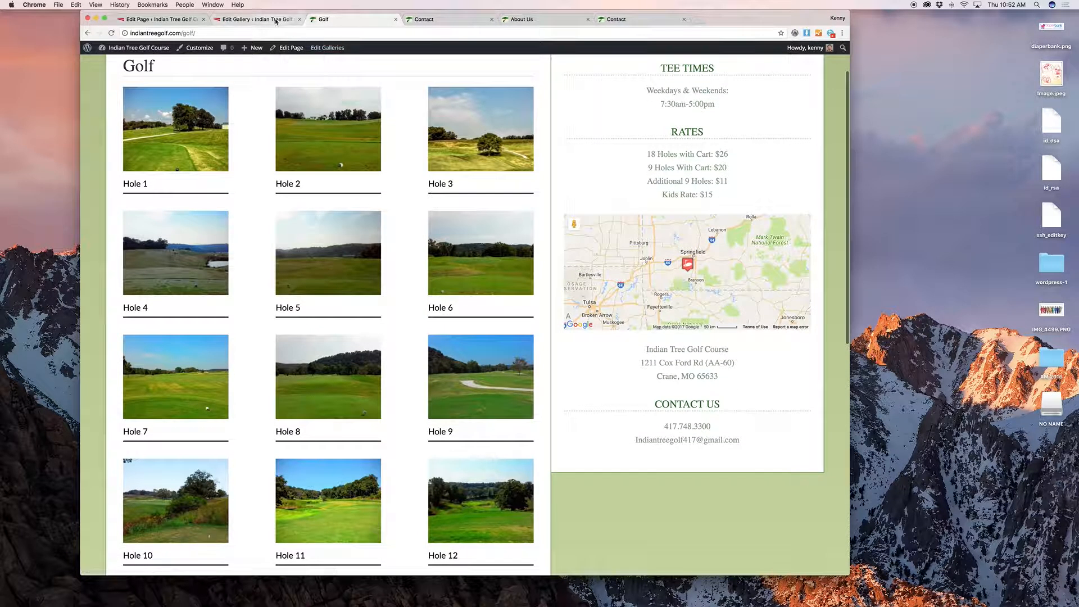
click(258, 19)
scroll(353, 176, down, 3)
scroll(354, 176, up, 5)
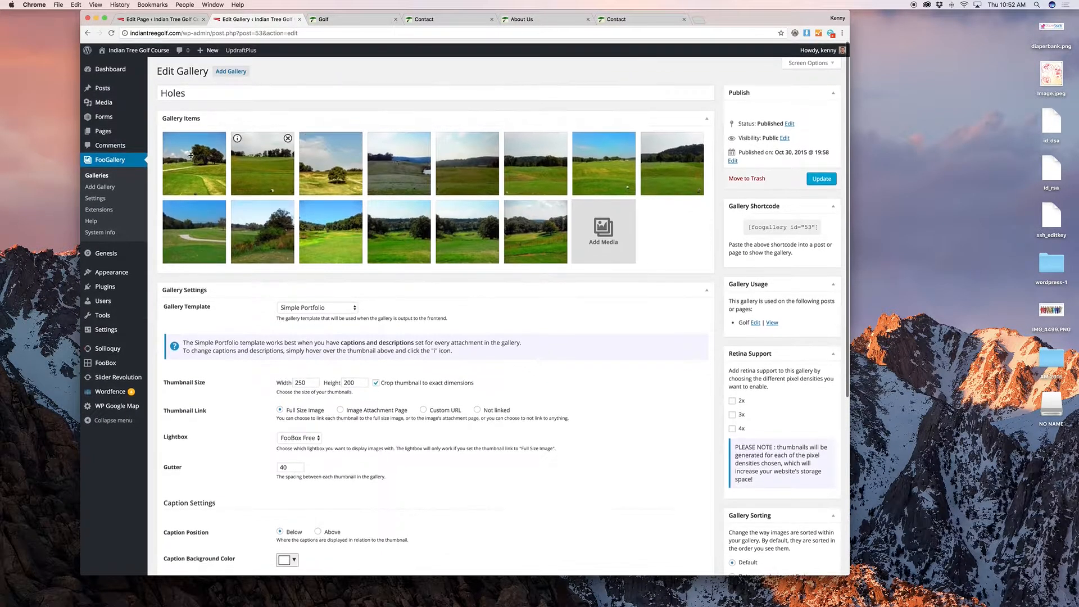
Step: Scroll through the hole photos on the Golf page
click(347, 20)
scroll(381, 145, down, 5)
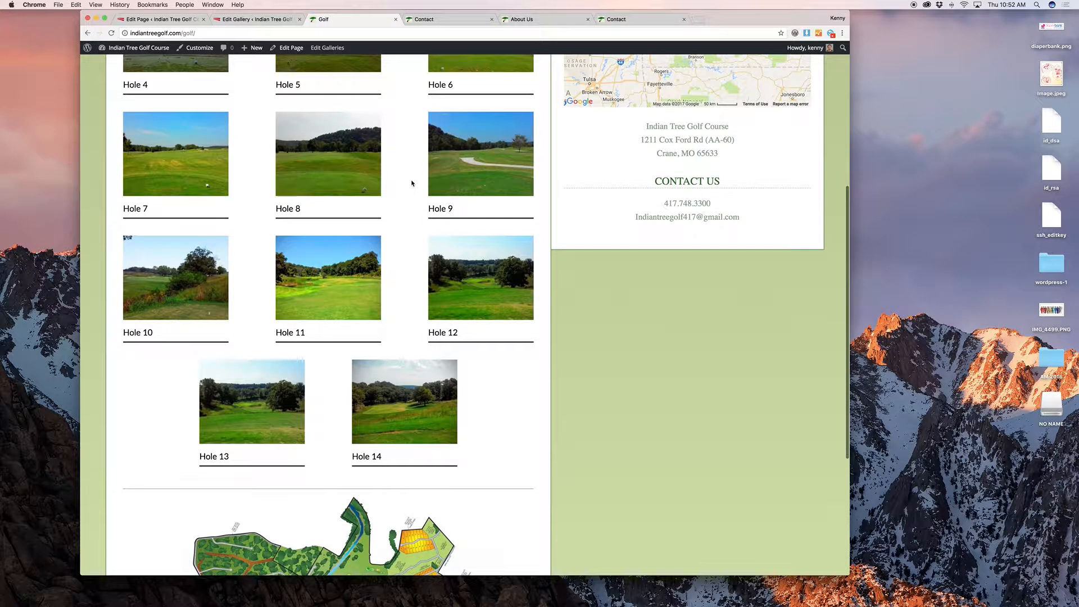
scroll(410, 182, down, 1)
scroll(416, 182, down, 3)
scroll(414, 183, up, 10)
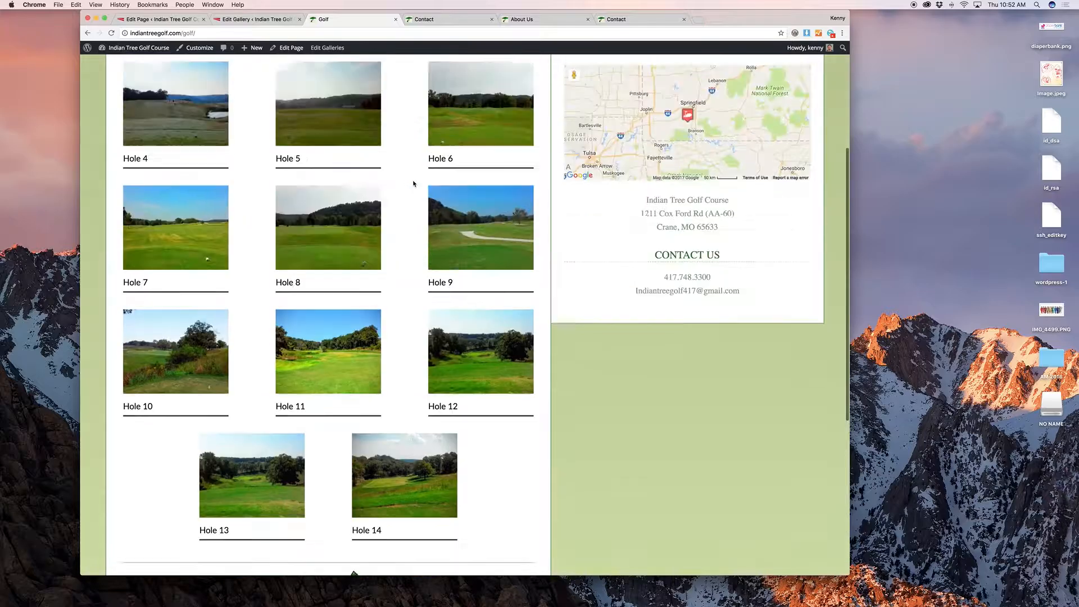
Step: Drag the lone-tree hole photo to the front of the Holes gallery
click(259, 20)
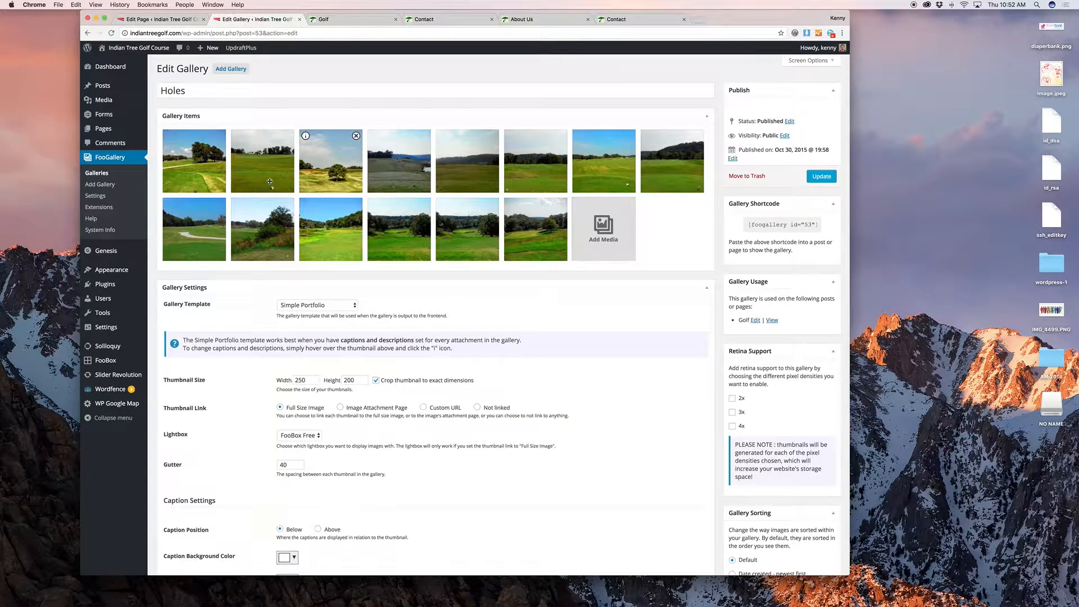
mouse_move(209, 175)
mouse_down()
mouse_move(272, 169)
mouse_move(201, 177)
mouse_move(190, 170)
mouse_move(255, 163)
mouse_move(194, 163)
mouse_up()
scroll(579, 273, down, 5)
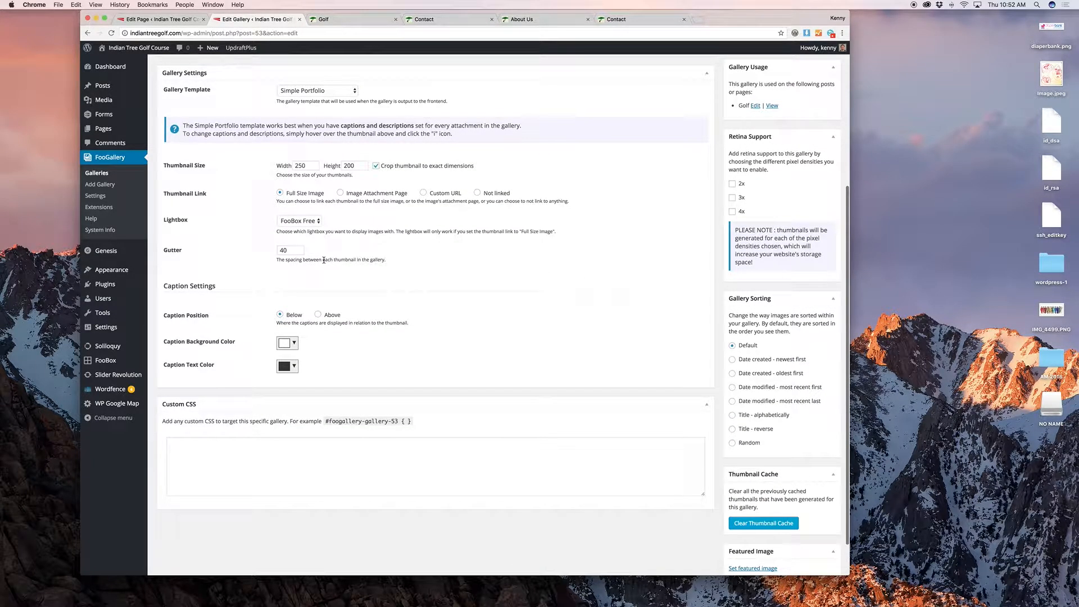
scroll(261, 236, up, 5)
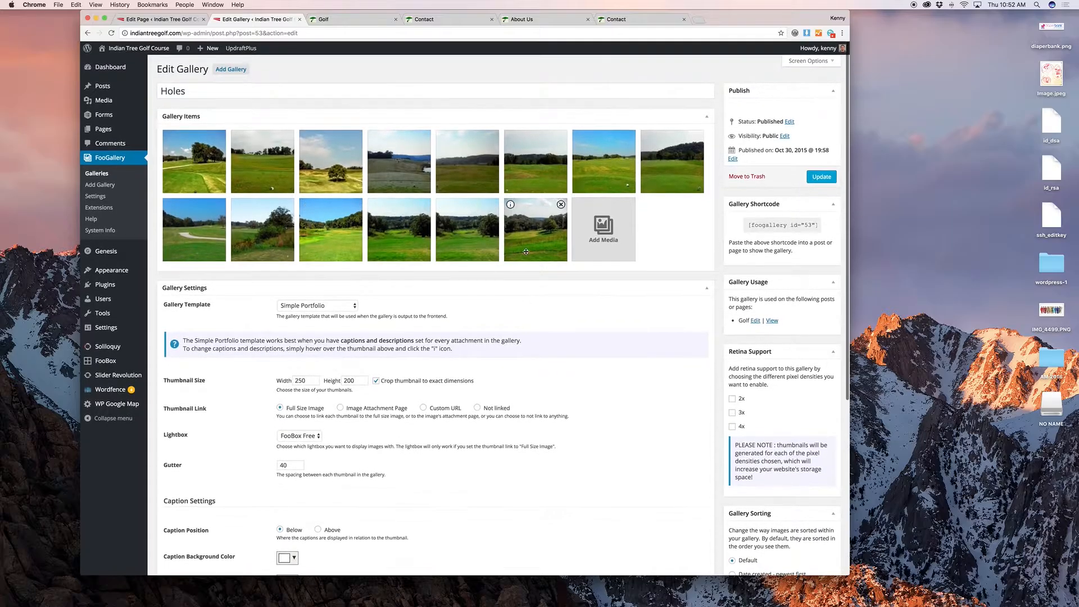
click(161, 19)
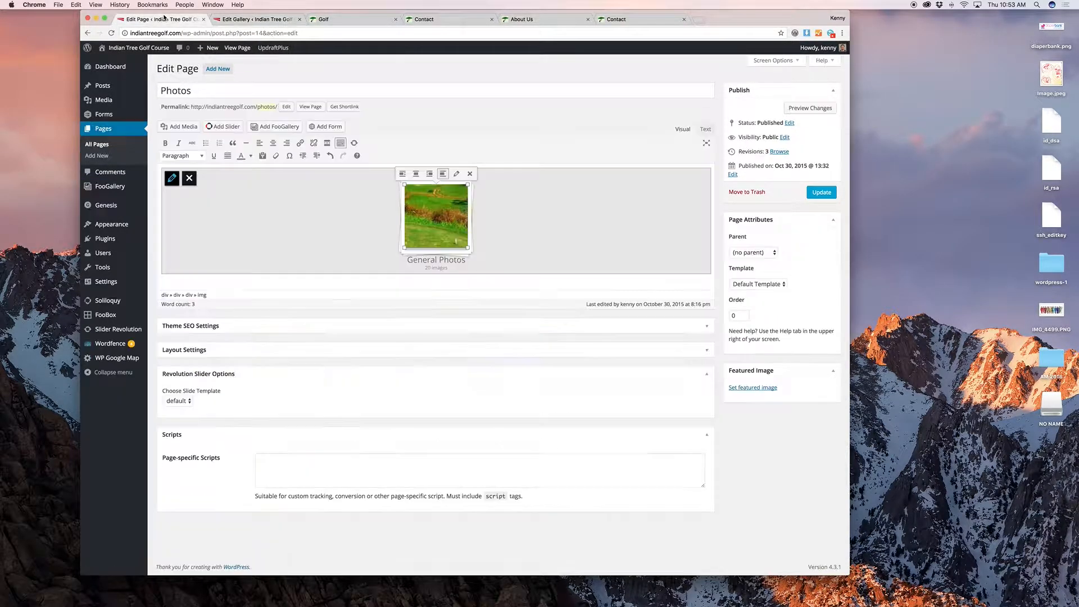
Step: Copy the Holes gallery shortcode and delete the General Photos gallery block from the Photos page
click(255, 19)
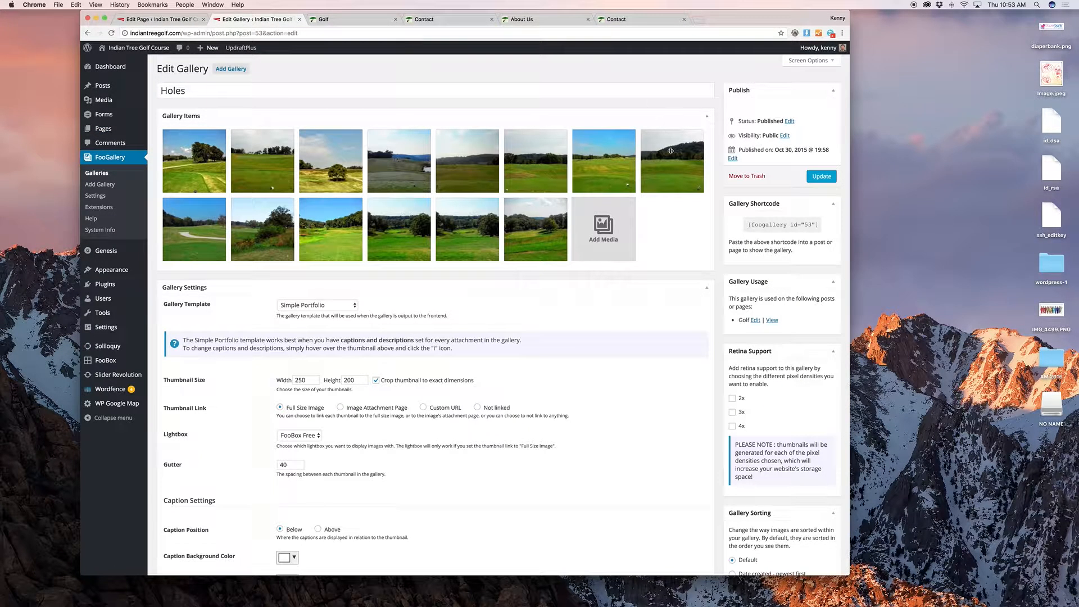
click(764, 225)
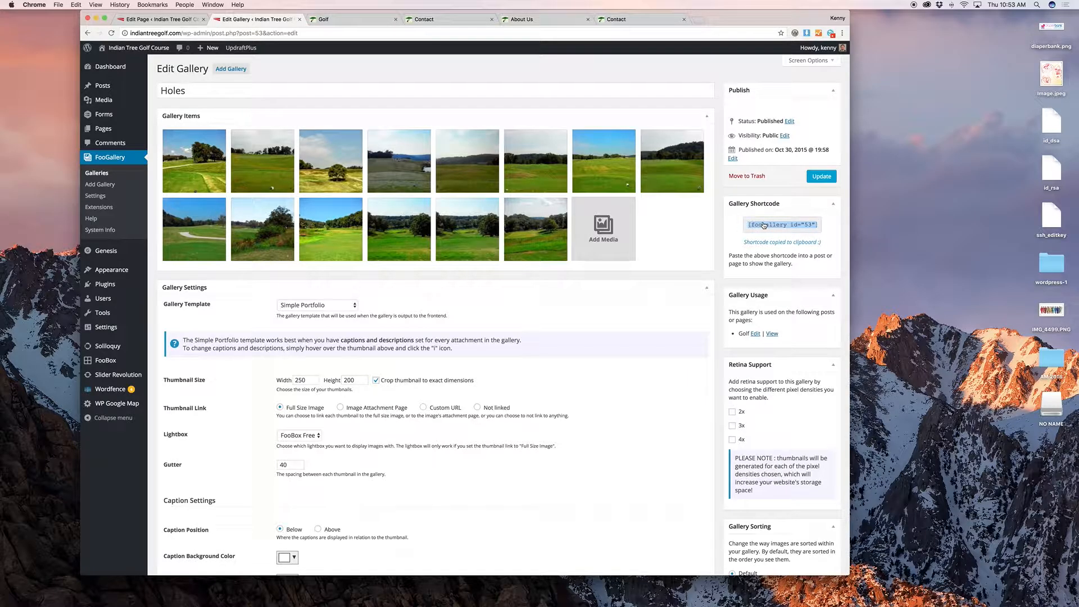
click(162, 19)
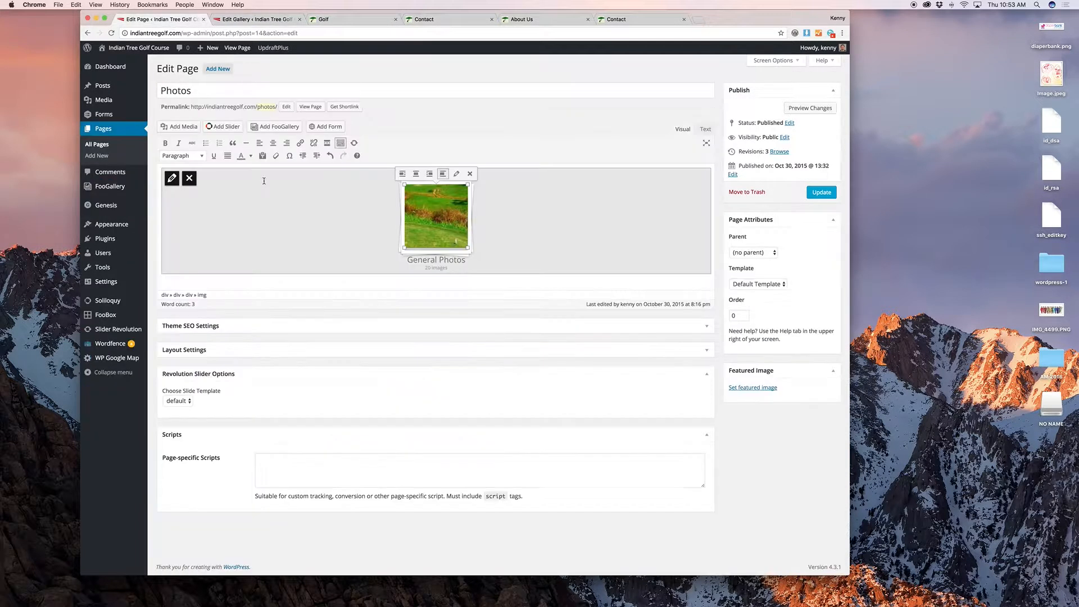
click(190, 179)
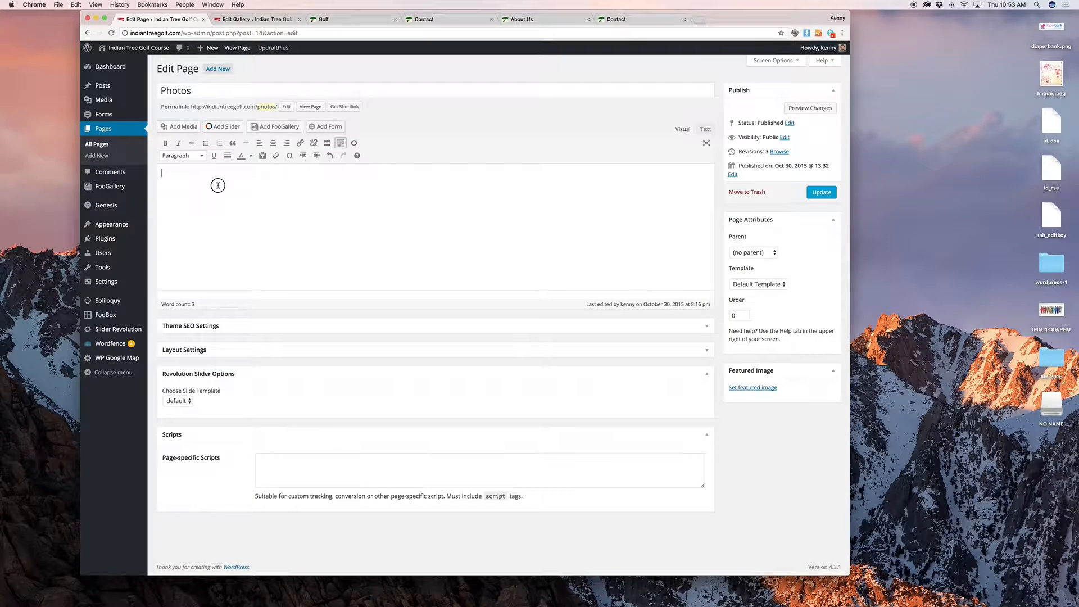
Step: Reinsert the General Photos gallery (id 57) into the Photos page and preview the changes
click(290, 127)
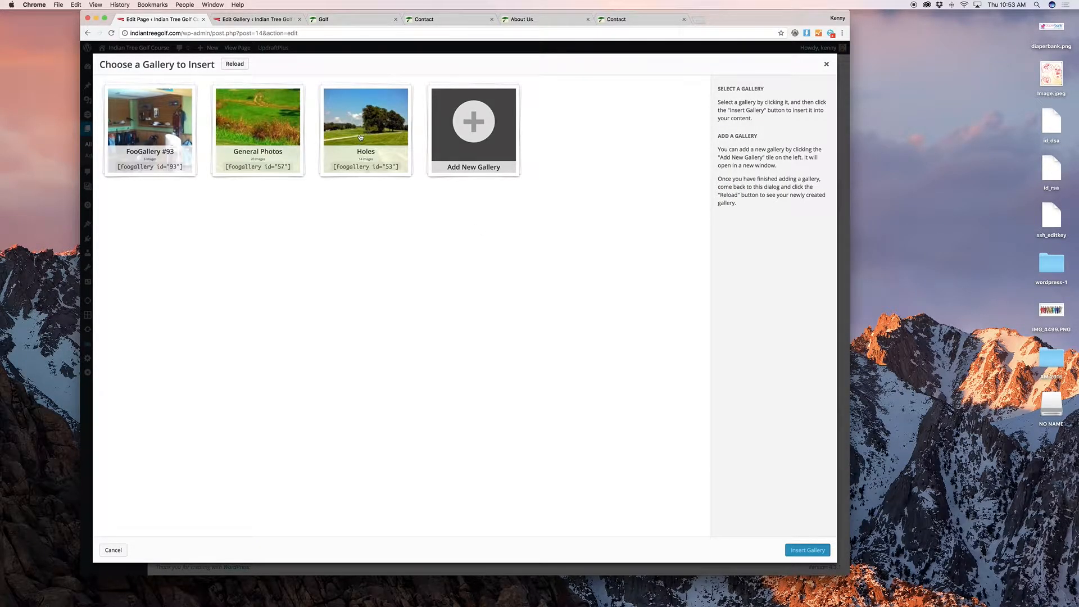
click(271, 133)
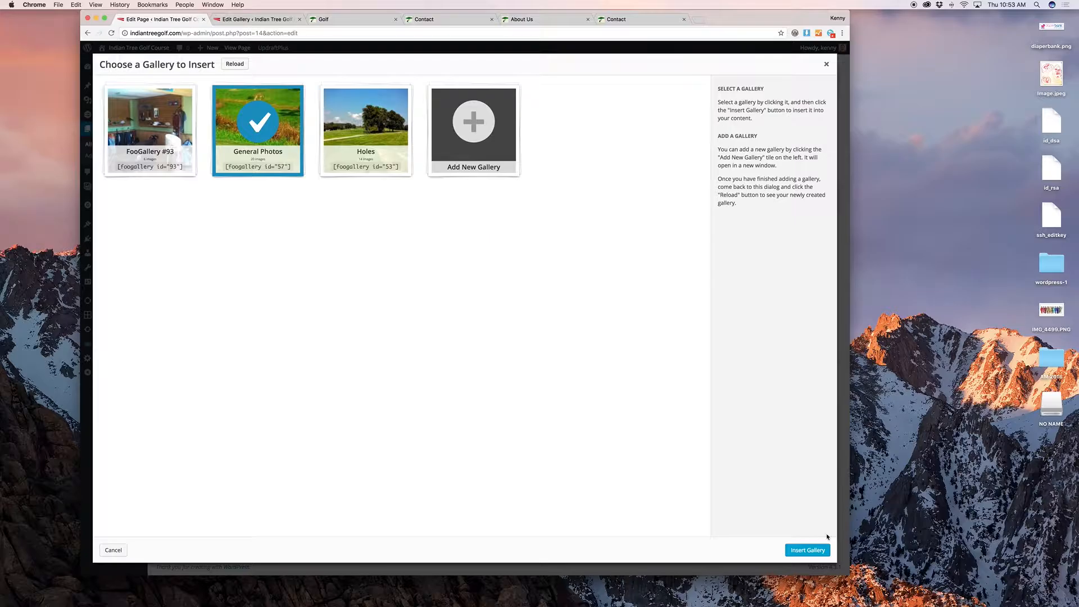
click(819, 549)
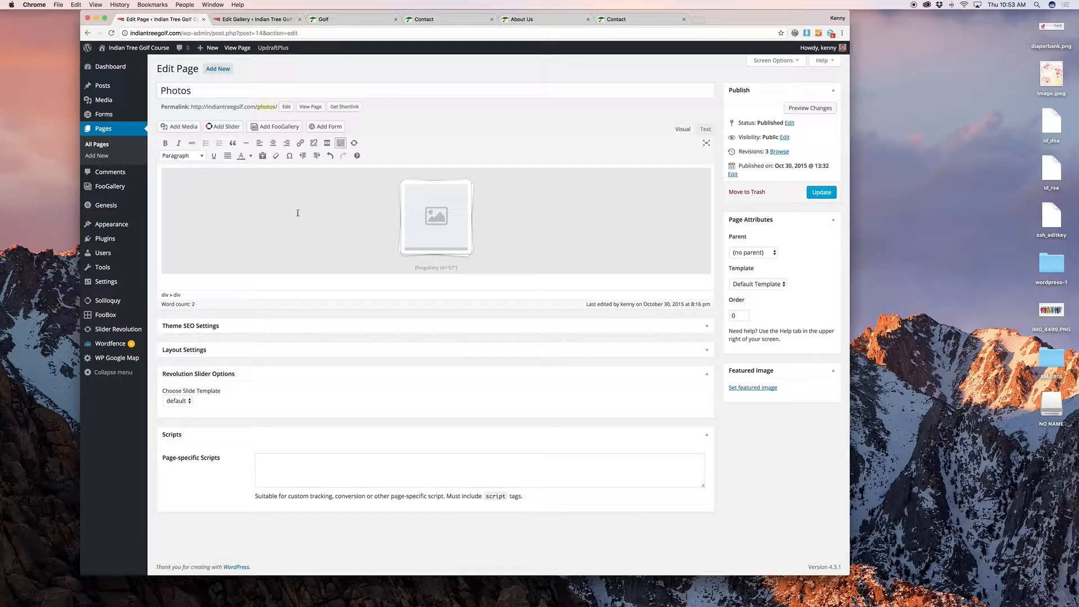
click(438, 279)
click(798, 108)
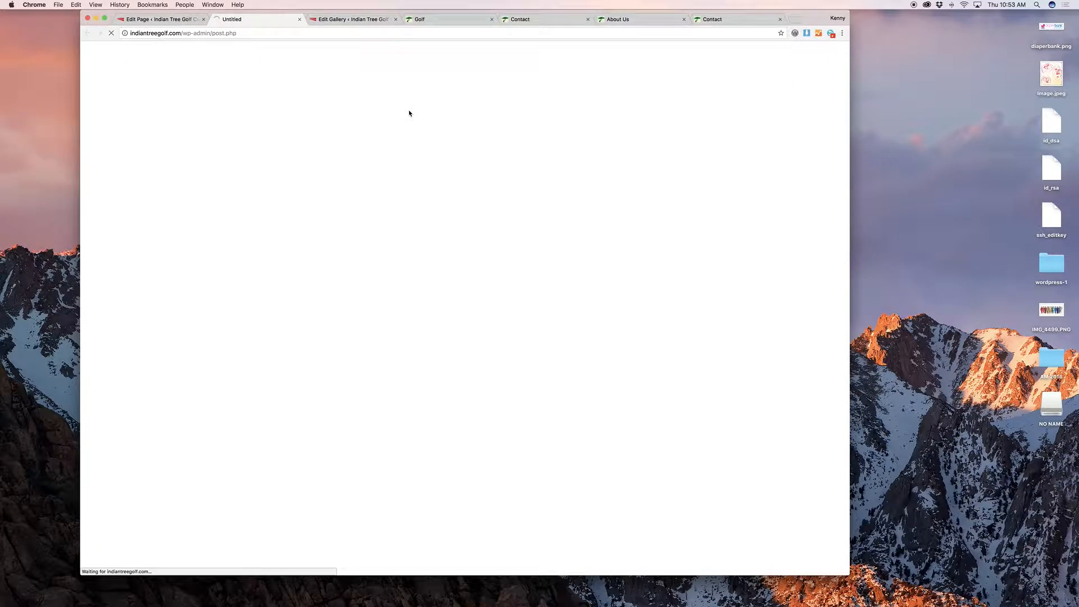
Step: Check the Photos page preview, then start a blank new FooGallery gallery (shortcode id 151)
scroll(410, 114, down, 10)
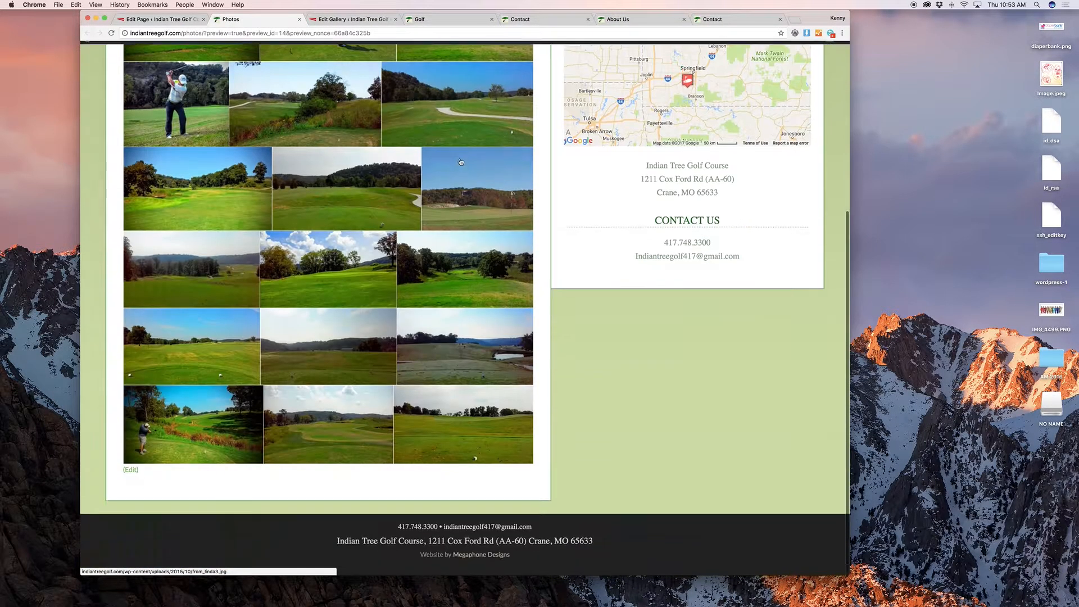
scroll(337, 85, up, 10)
click(192, 21)
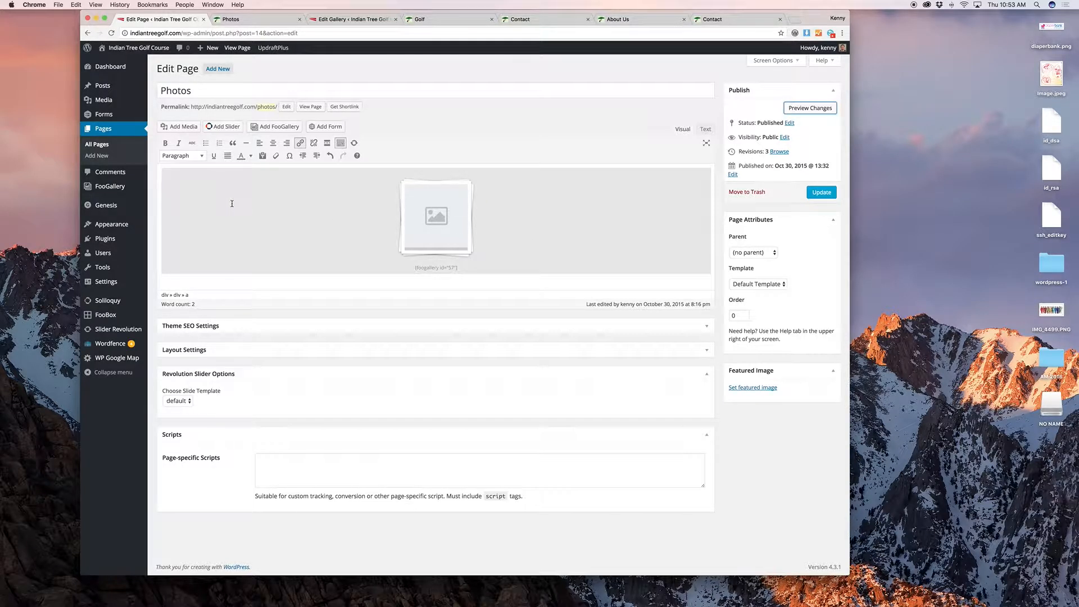
click(167, 198)
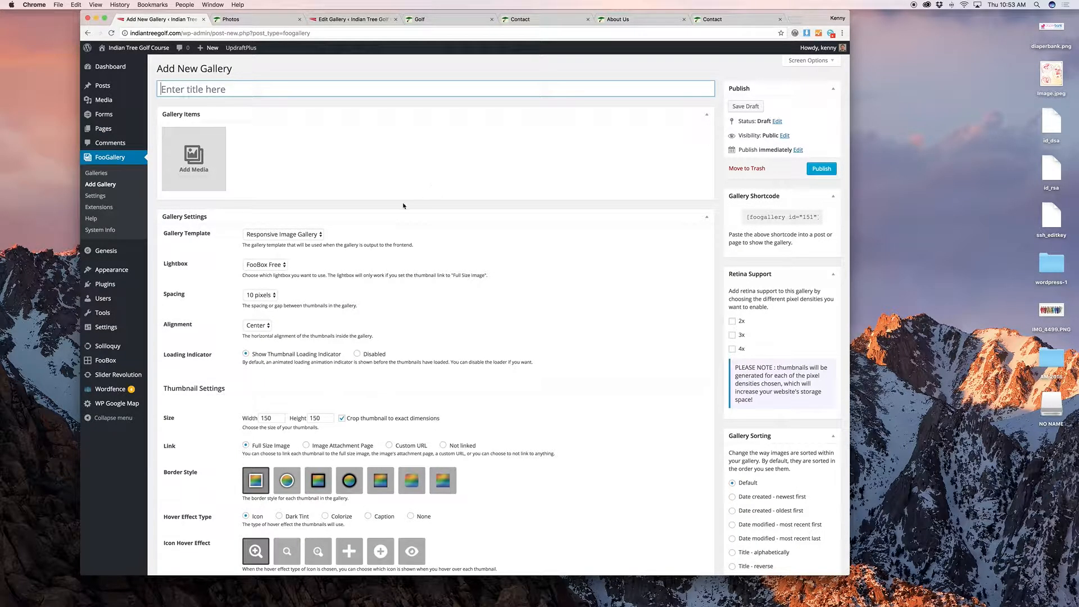
Step: Set the new gallery's template to Image Viewer, with 640×360 thumbnails
click(314, 238)
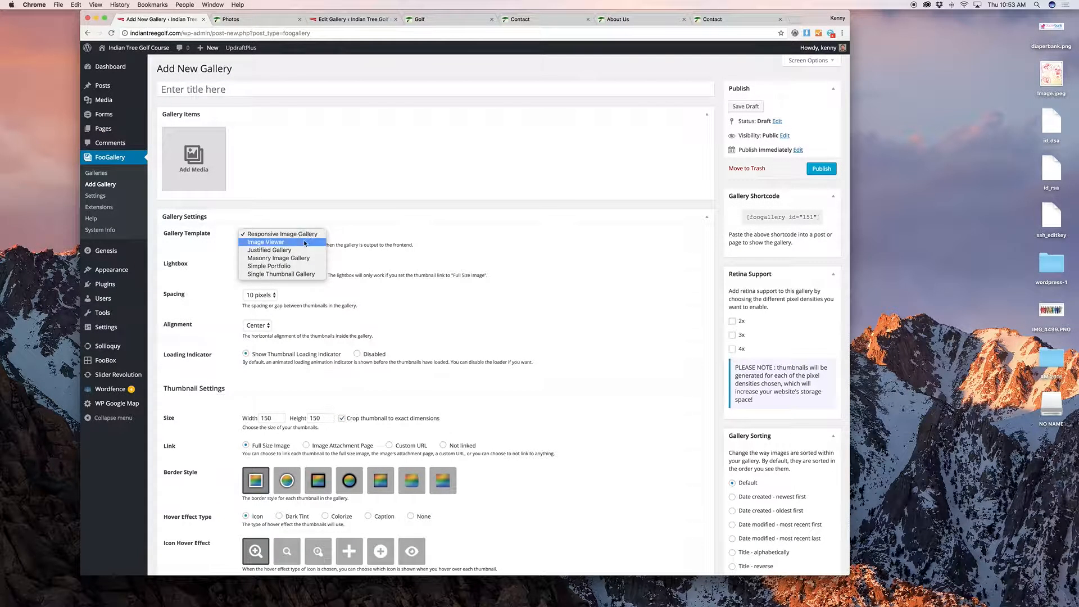
click(312, 242)
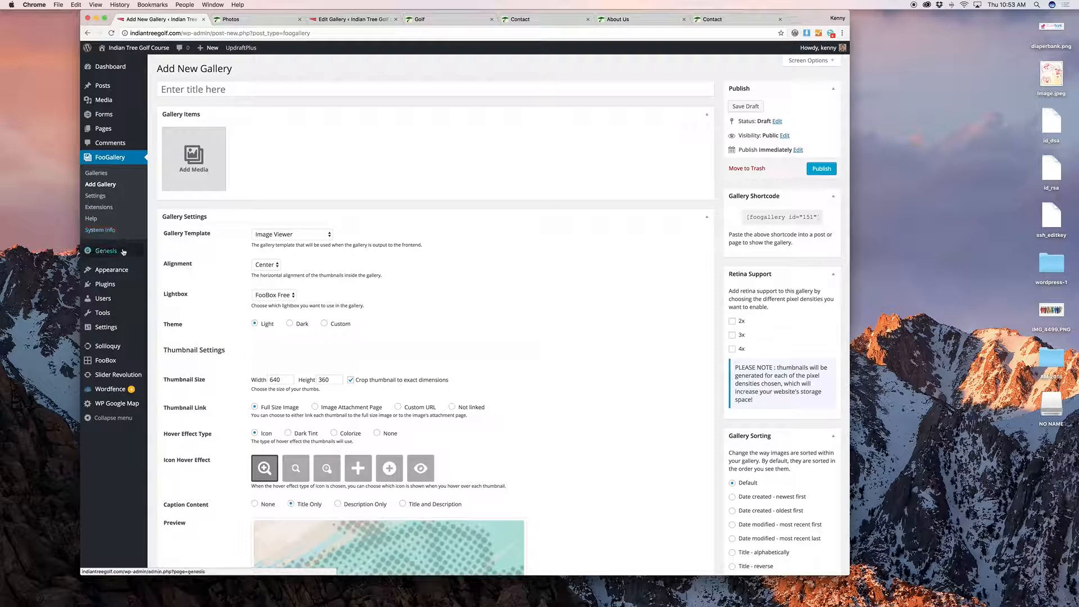
mouse_move(124, 253)
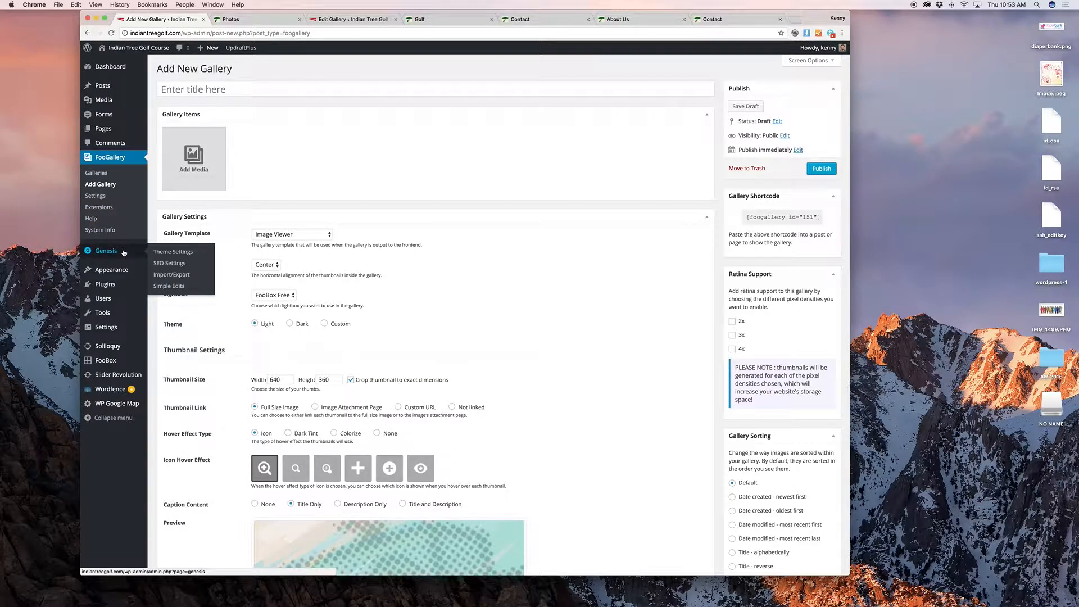
mouse_move(126, 273)
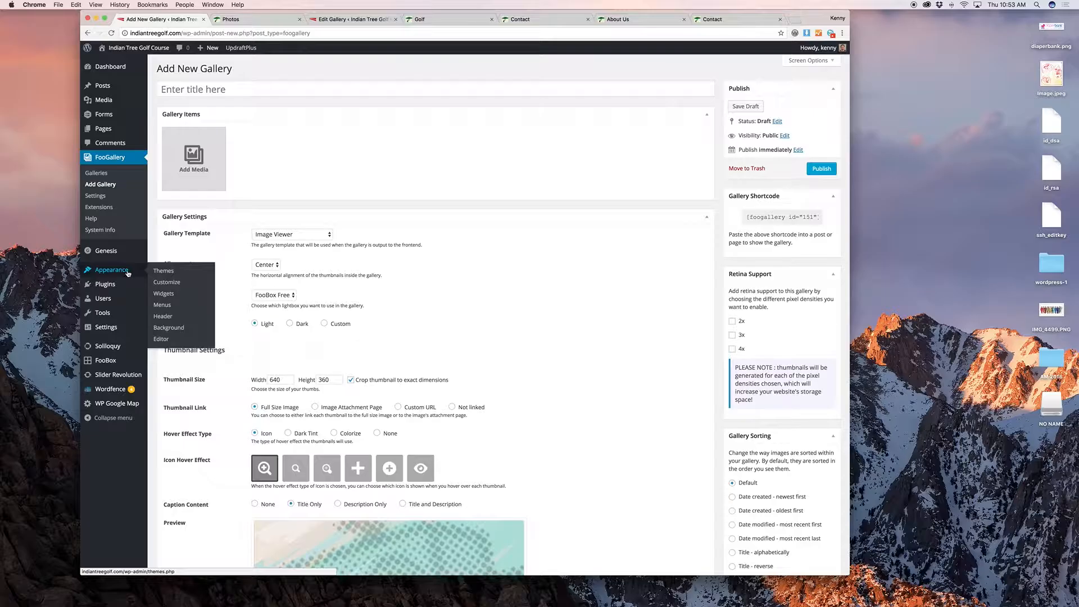
Step: Open Appearance > Widgets and glance at the live Photos page
click(179, 294)
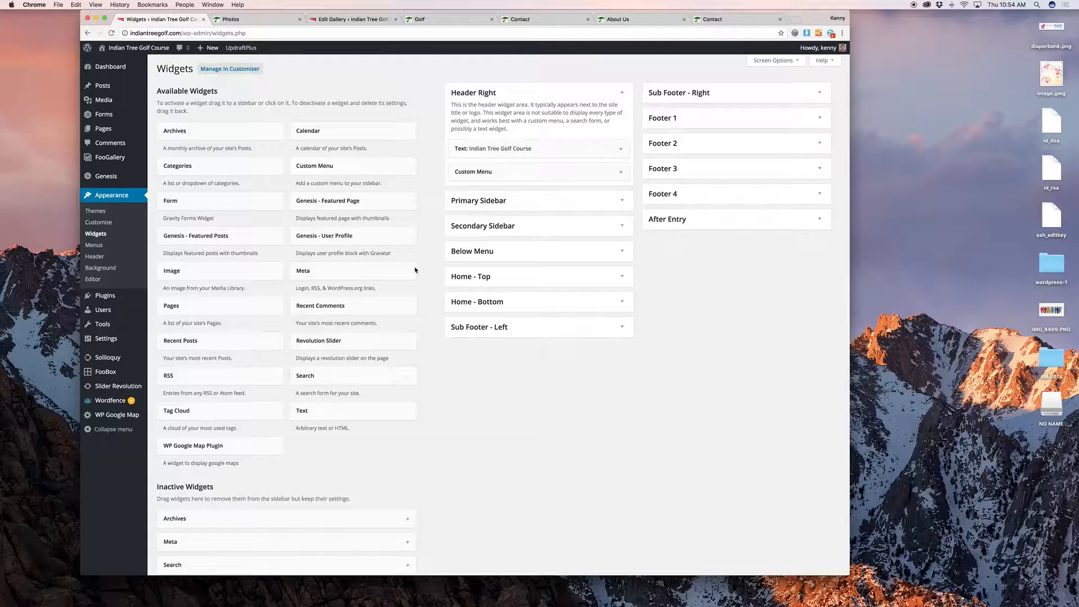
click(230, 19)
scroll(602, 154, down, 2)
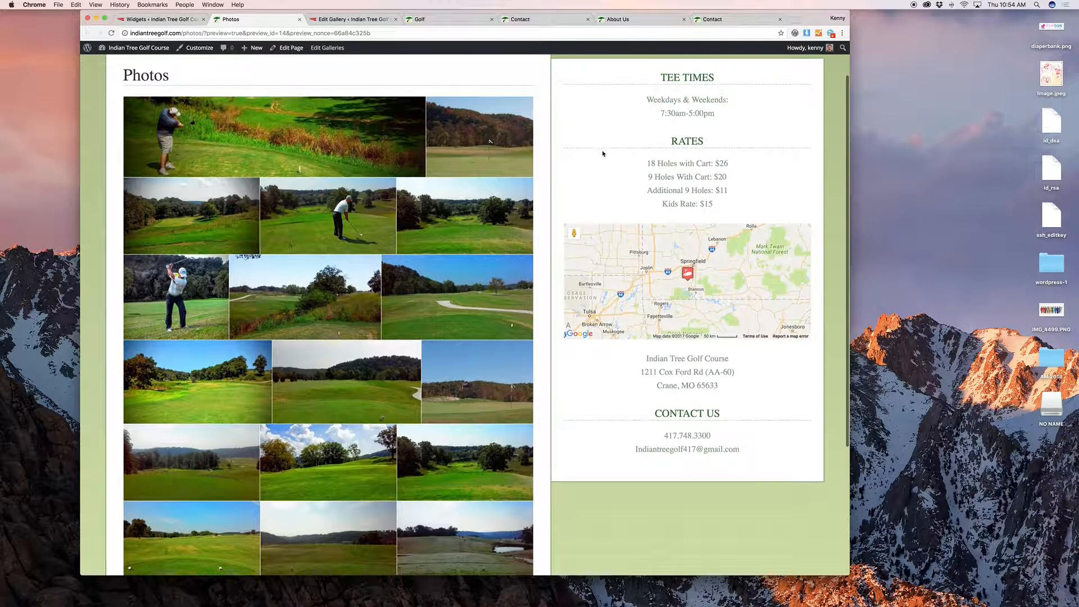
click(353, 19)
click(141, 19)
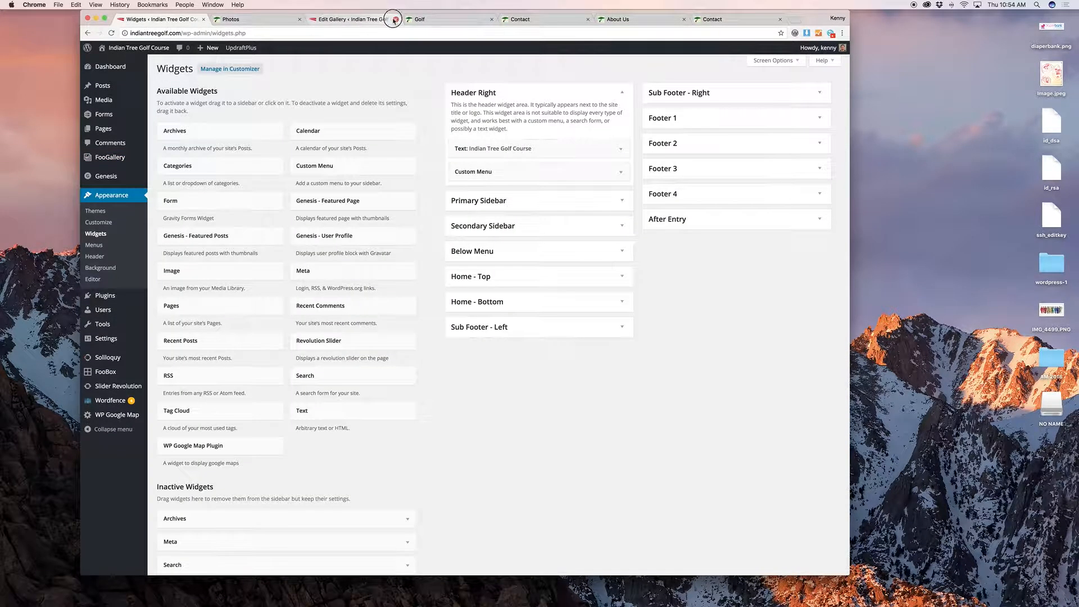
Step: Compare the Indian Tree Golf Course header text widget with the live header and its logo link
click(583, 150)
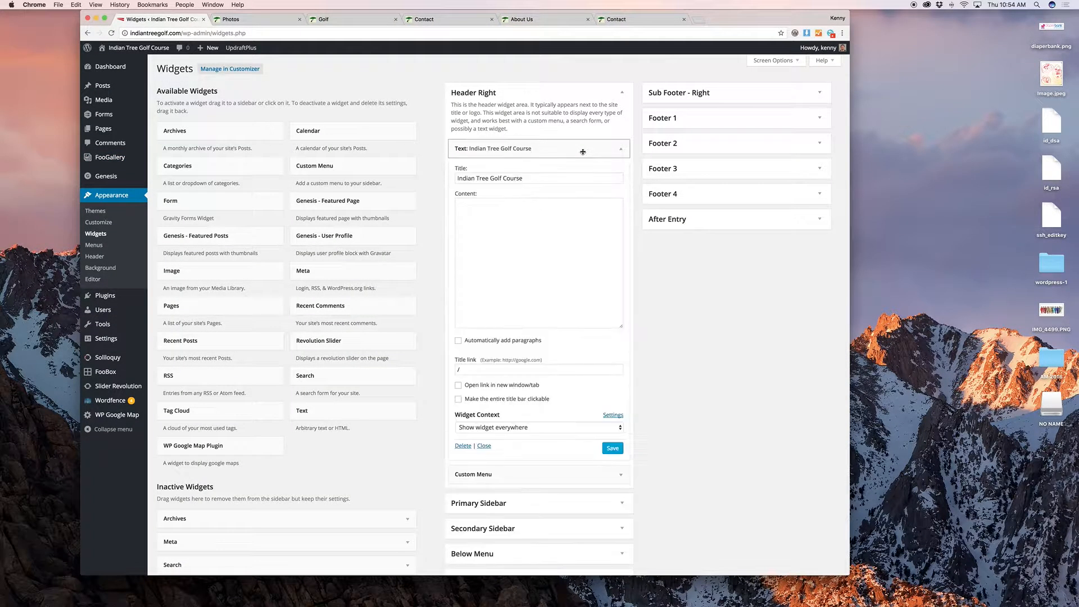
click(582, 150)
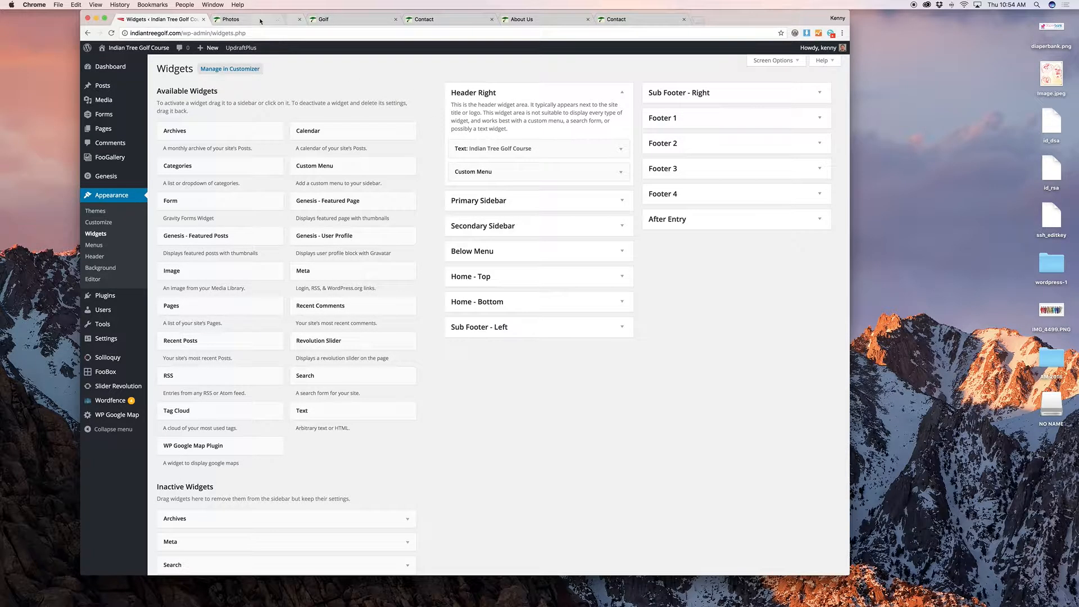
click(235, 19)
scroll(364, 146, up, 2)
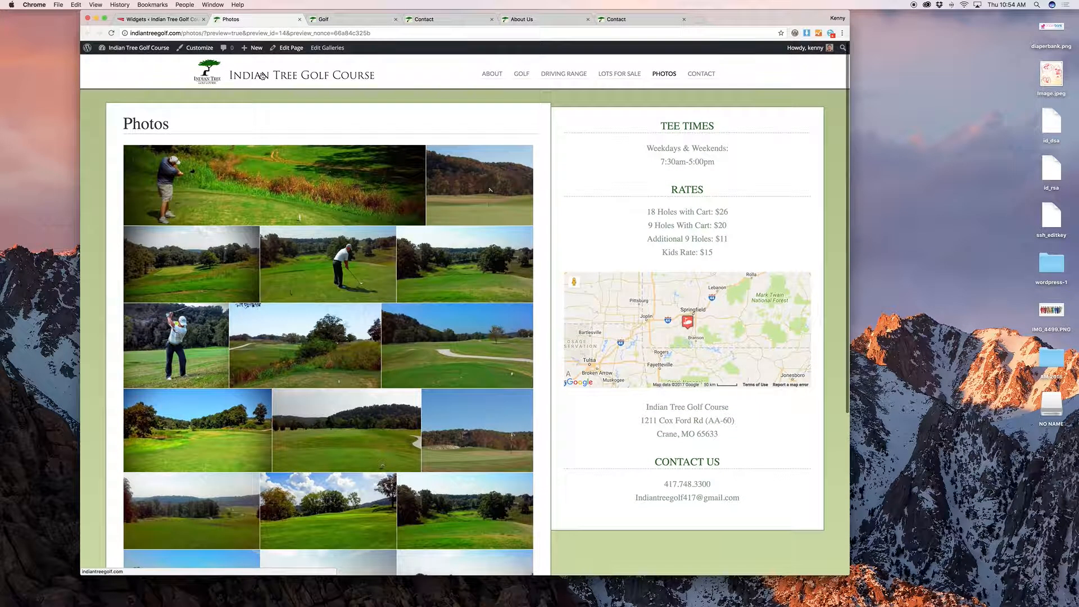
click(185, 20)
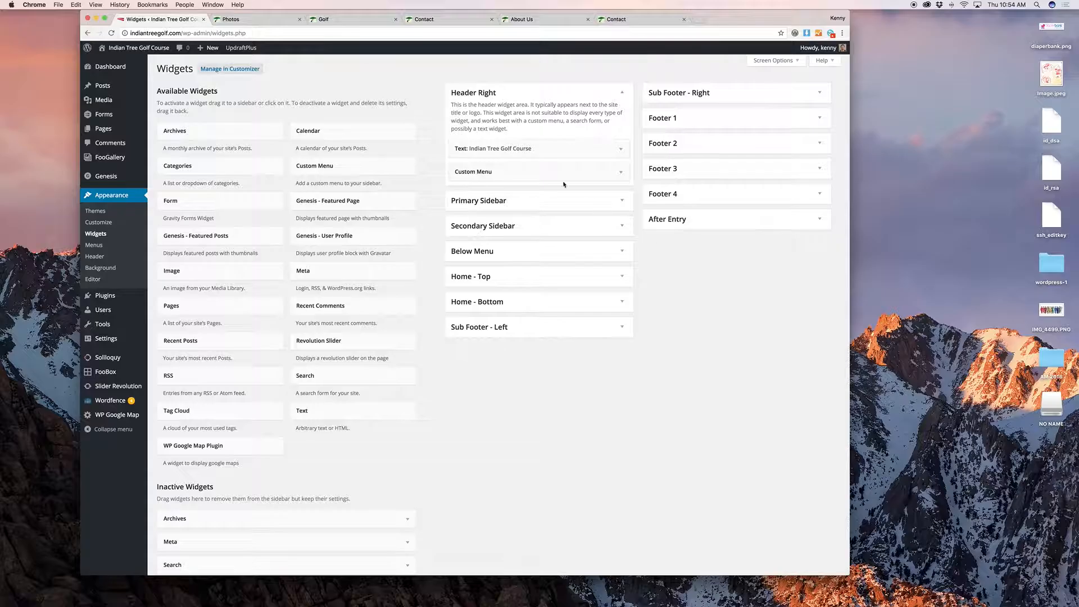
click(567, 149)
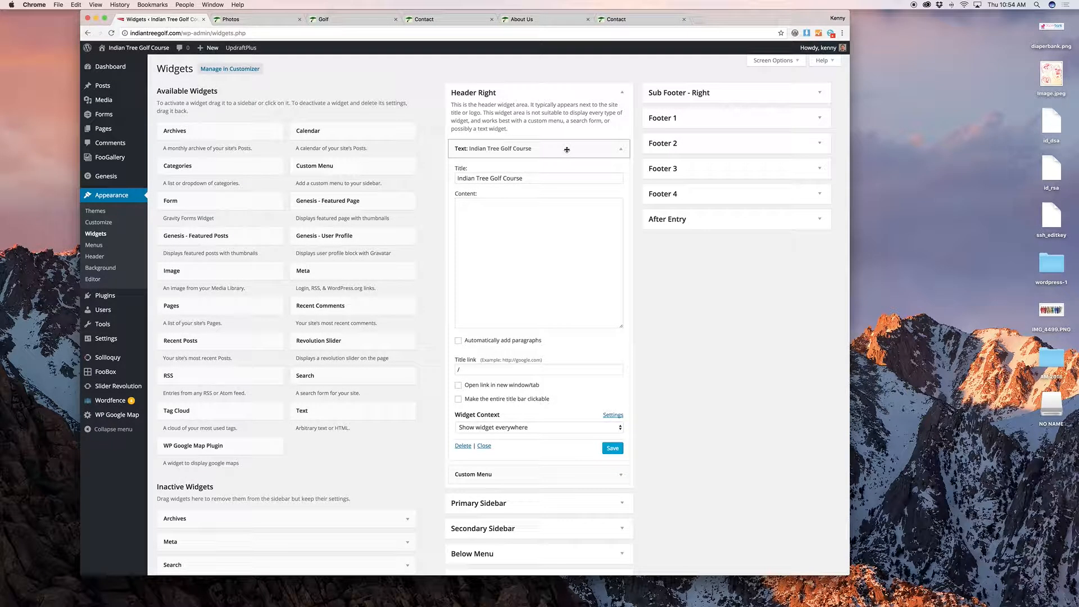
click(567, 149)
click(255, 21)
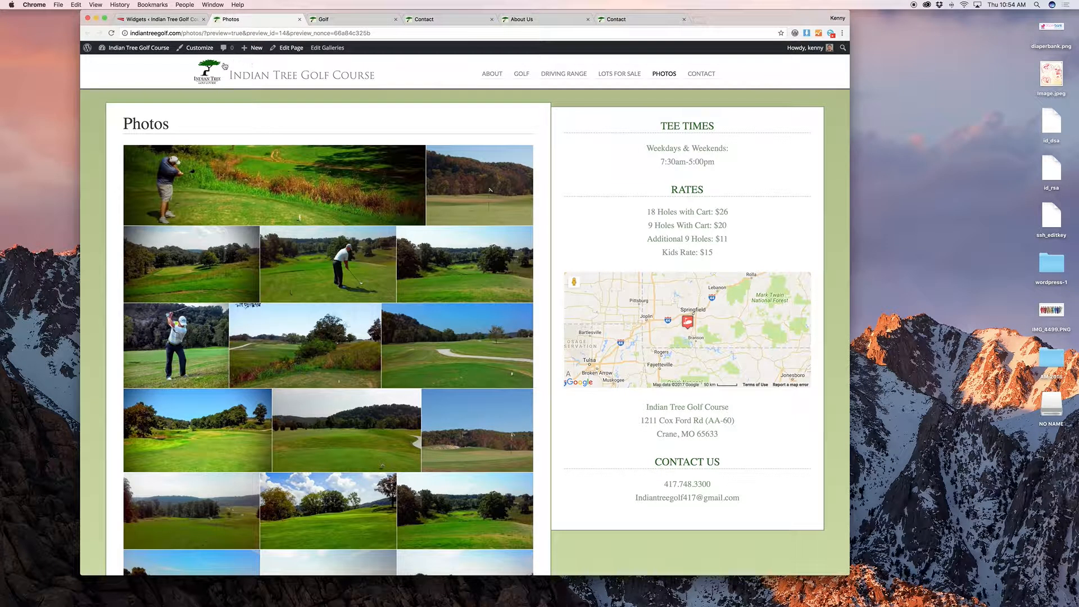
right_click(208, 72)
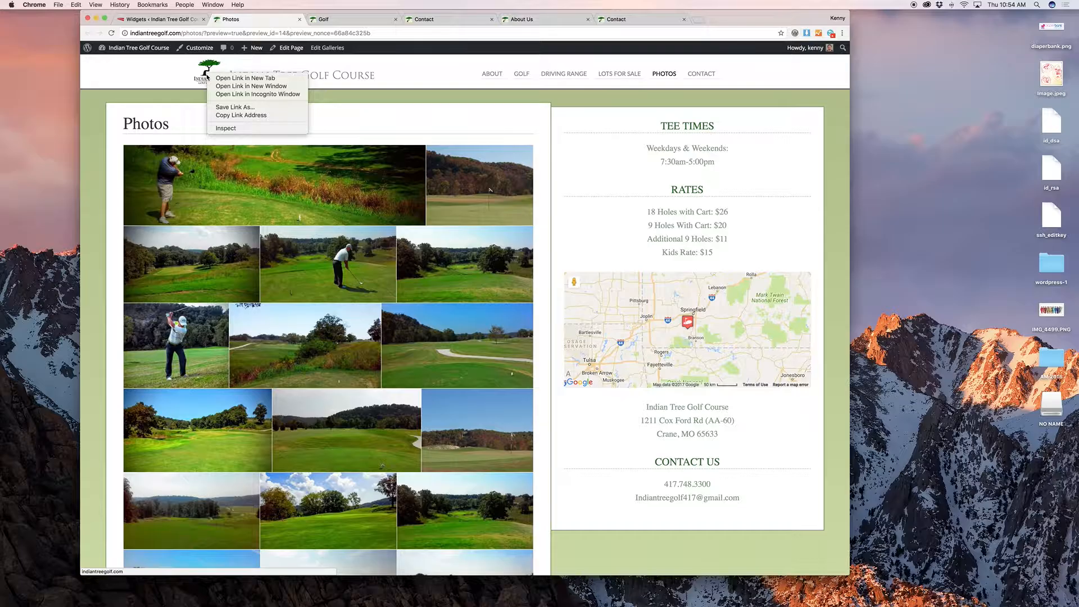
click(141, 87)
Step: Compare the Header Right Custom Menu widget with the live site's navigation menu
click(147, 20)
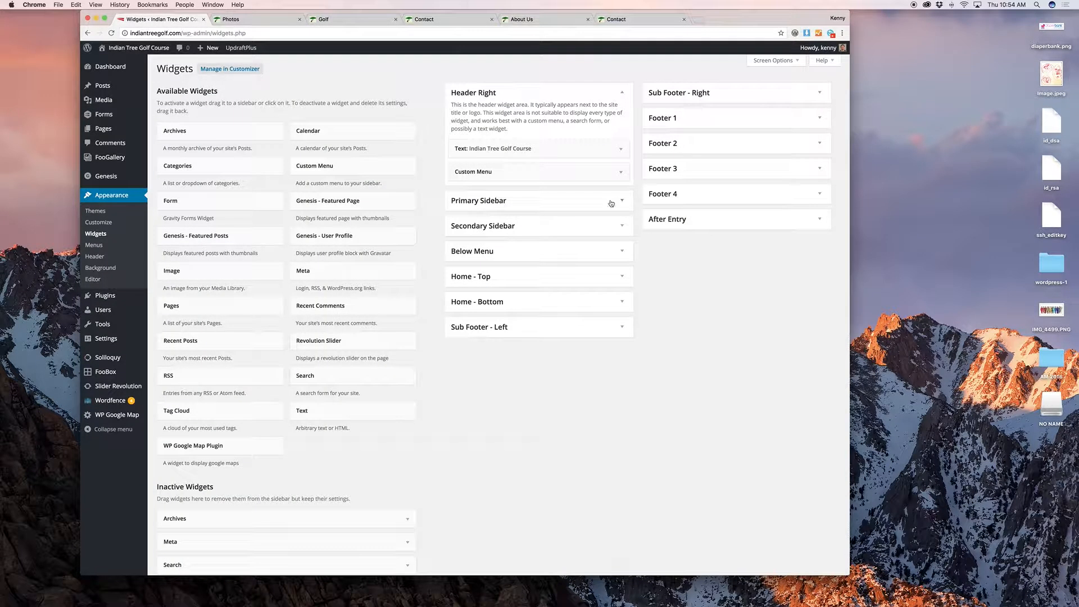
click(585, 149)
click(585, 149)
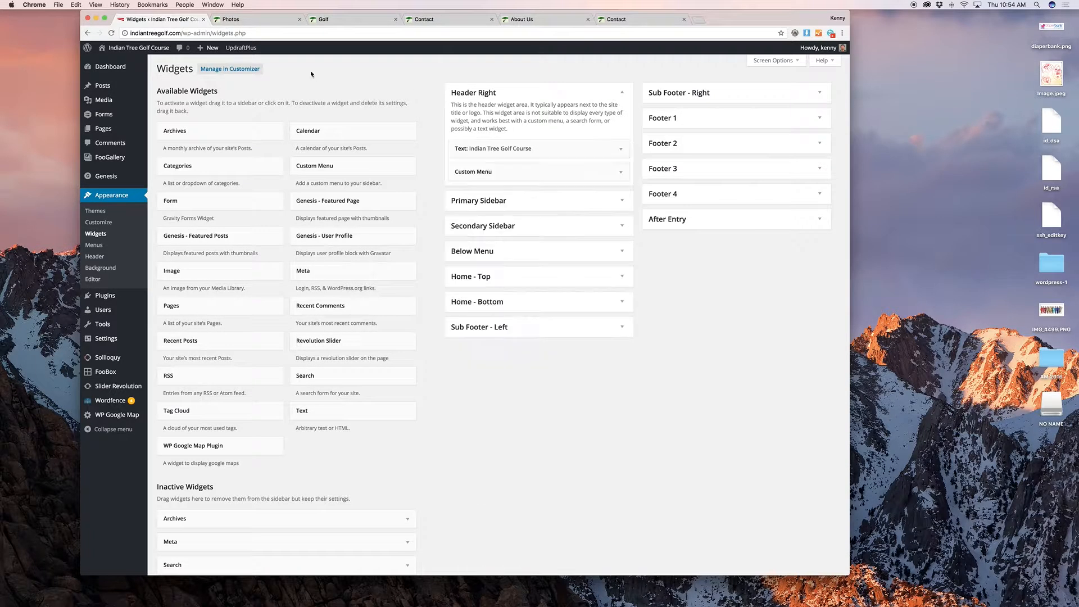
click(254, 19)
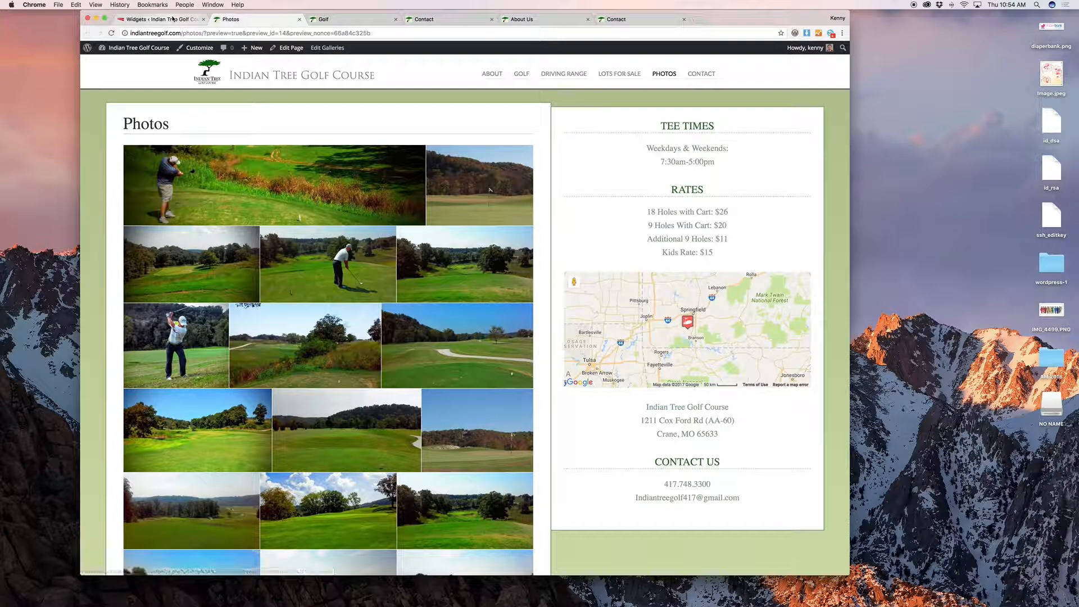
click(173, 19)
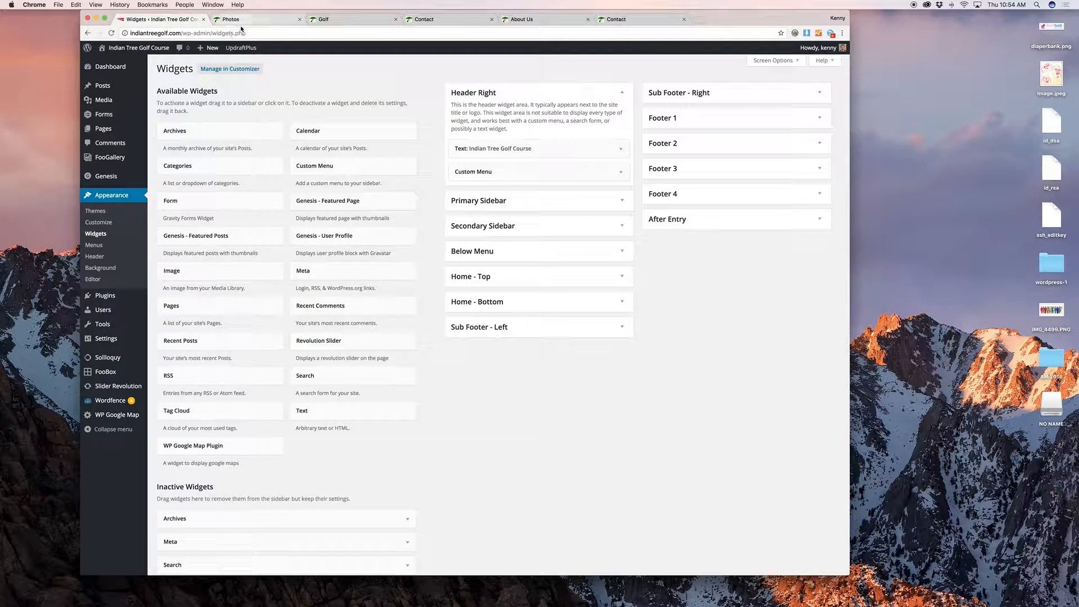
click(574, 178)
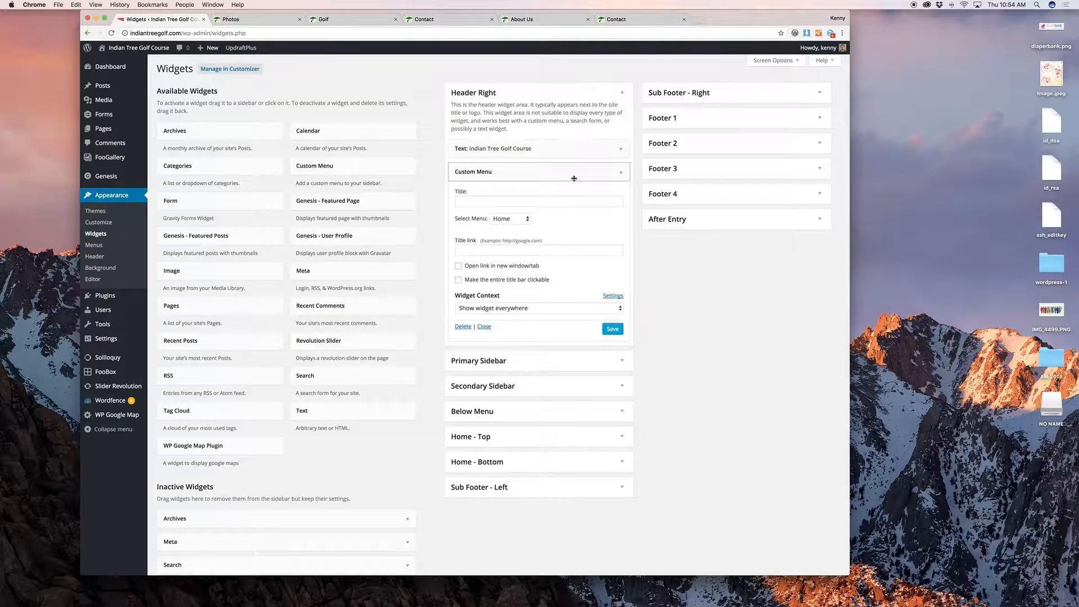
click(573, 178)
click(259, 19)
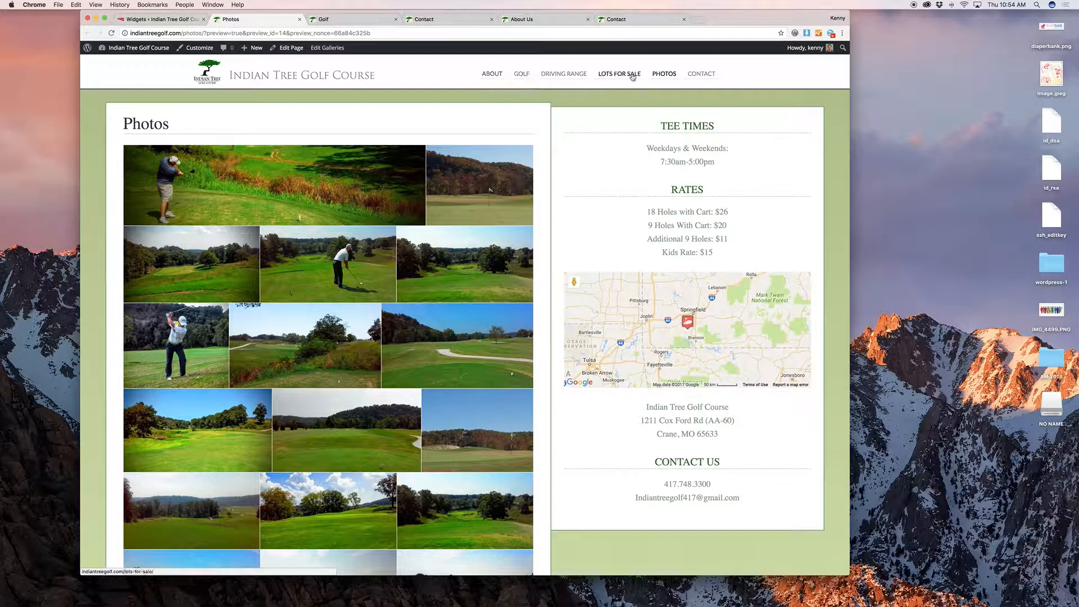
click(160, 19)
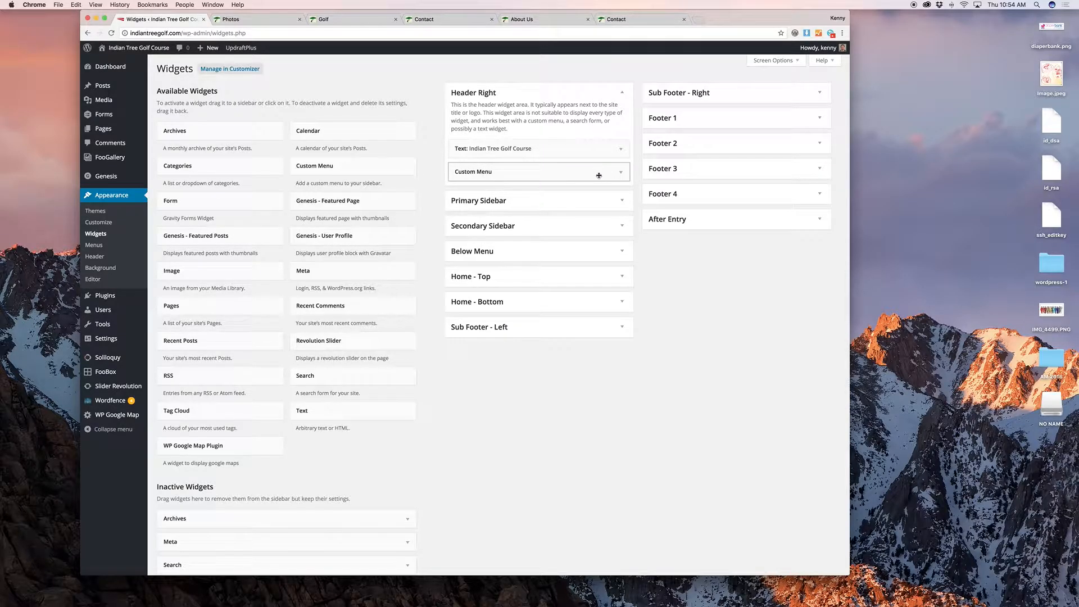
Step: Review the Primary Sidebar widgets against the Photos page sidebar
click(626, 207)
scroll(664, 252, down, 1)
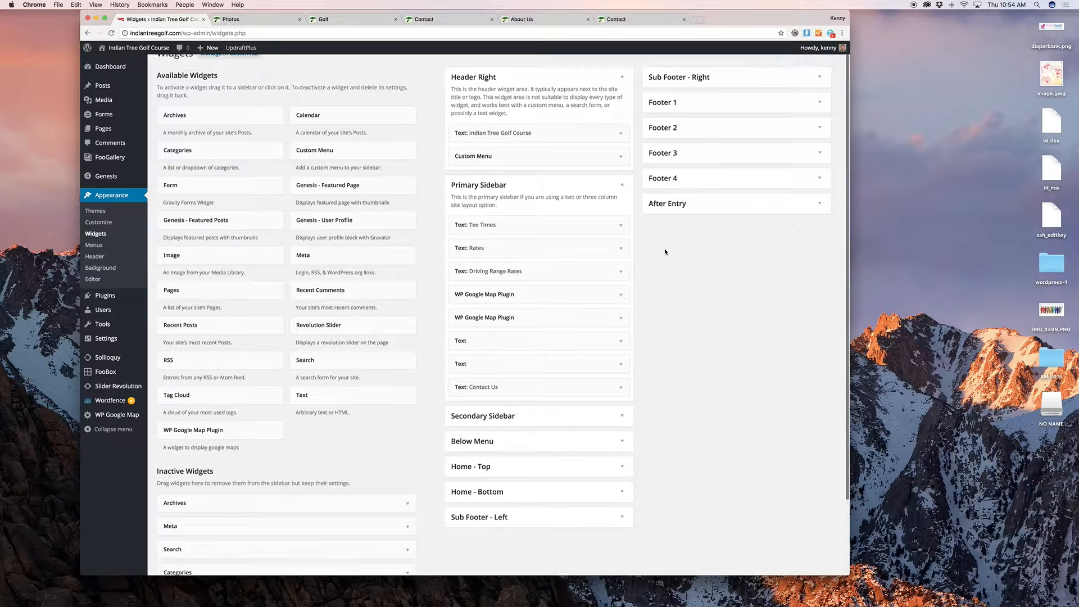
scroll(665, 252, down, 3)
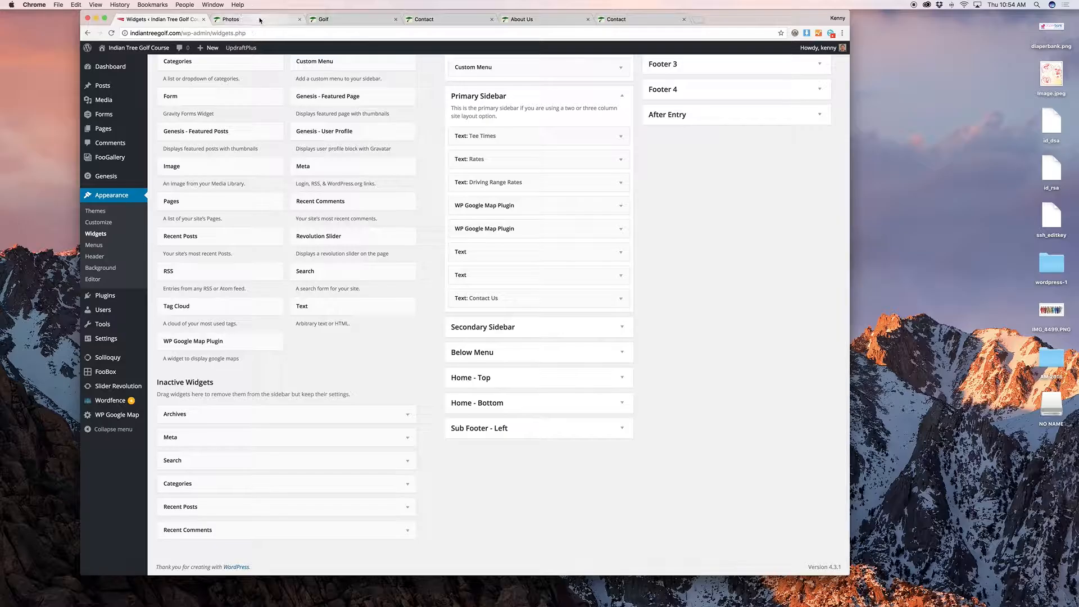
click(239, 19)
scroll(652, 186, down, 2)
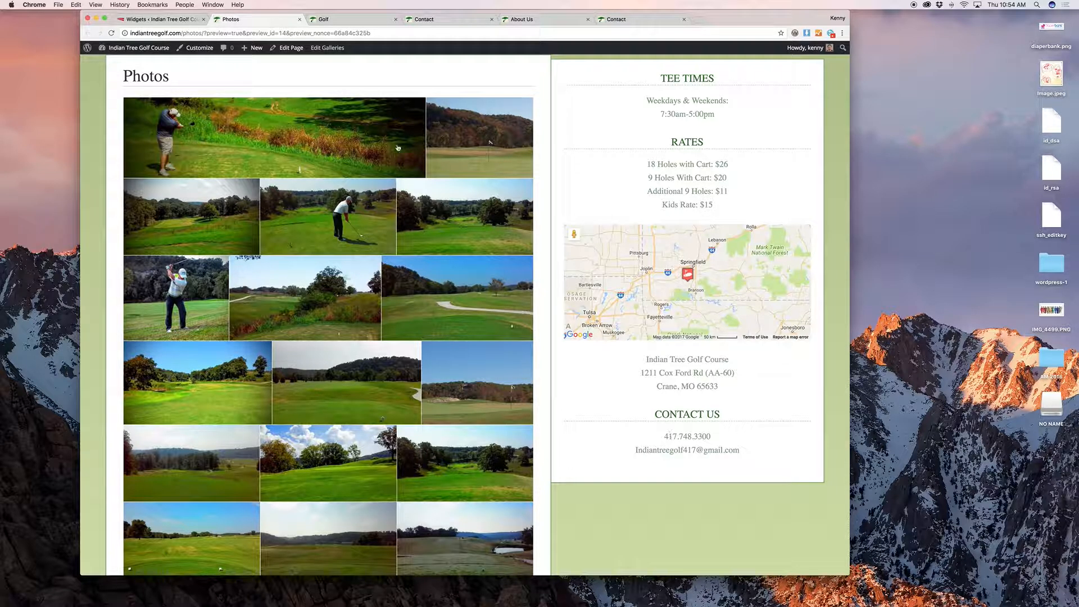
key(ctrl+shift+Tab)
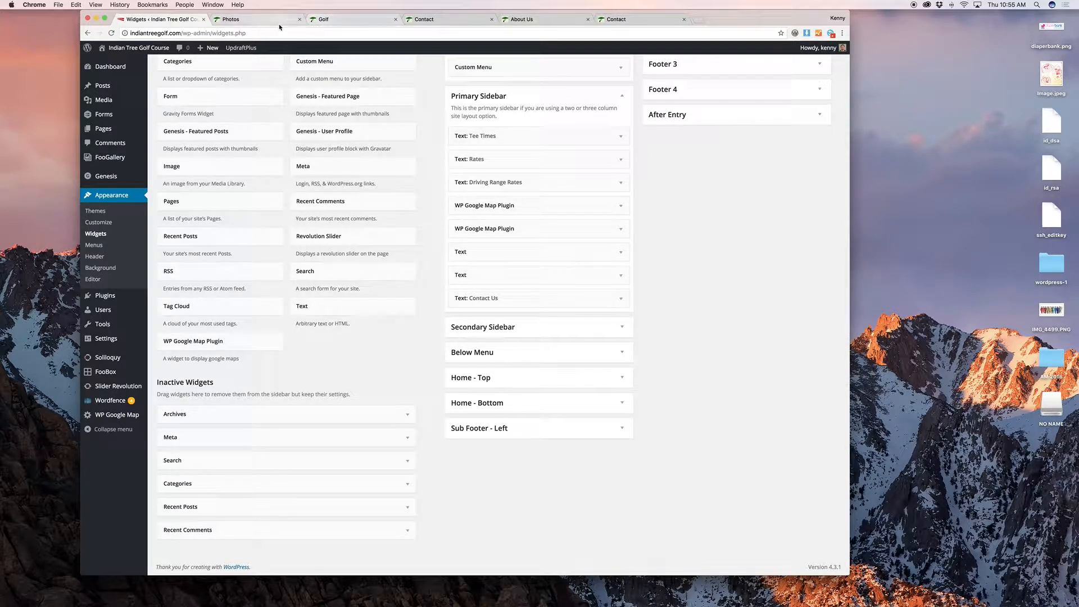
Step: Open the Tee Times widget's Target by URL entries and select the /driving-range entry
click(550, 135)
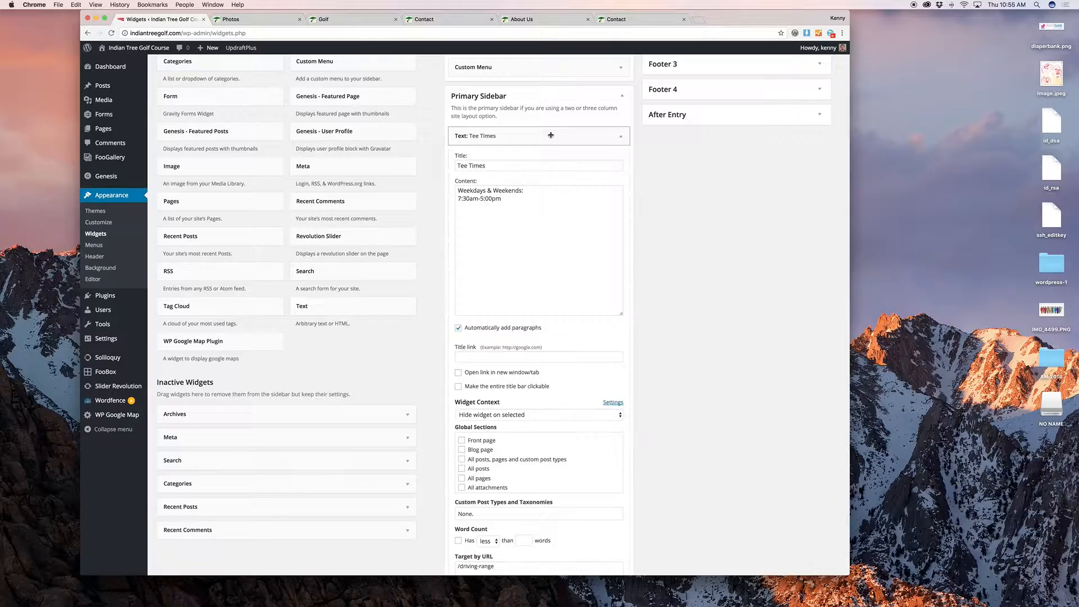
scroll(727, 260, down, 3)
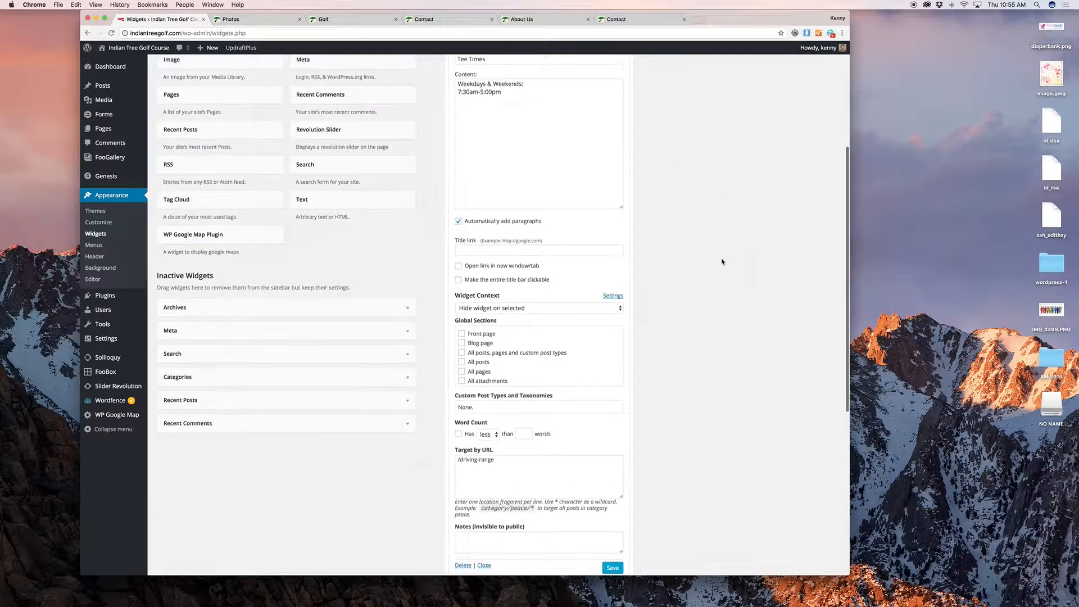
scroll(745, 477, down, 1)
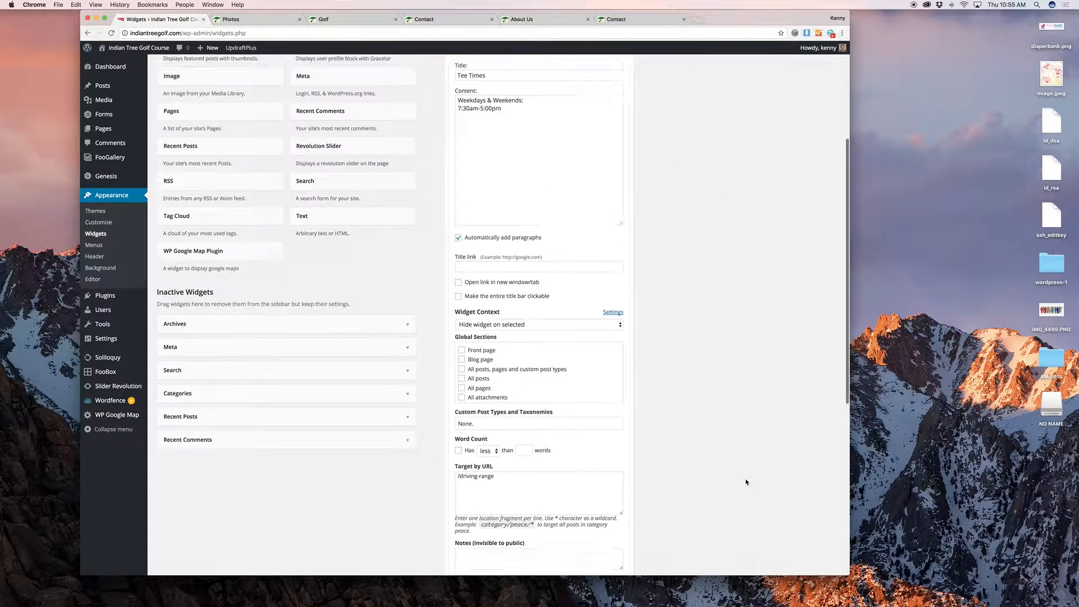
click(586, 483)
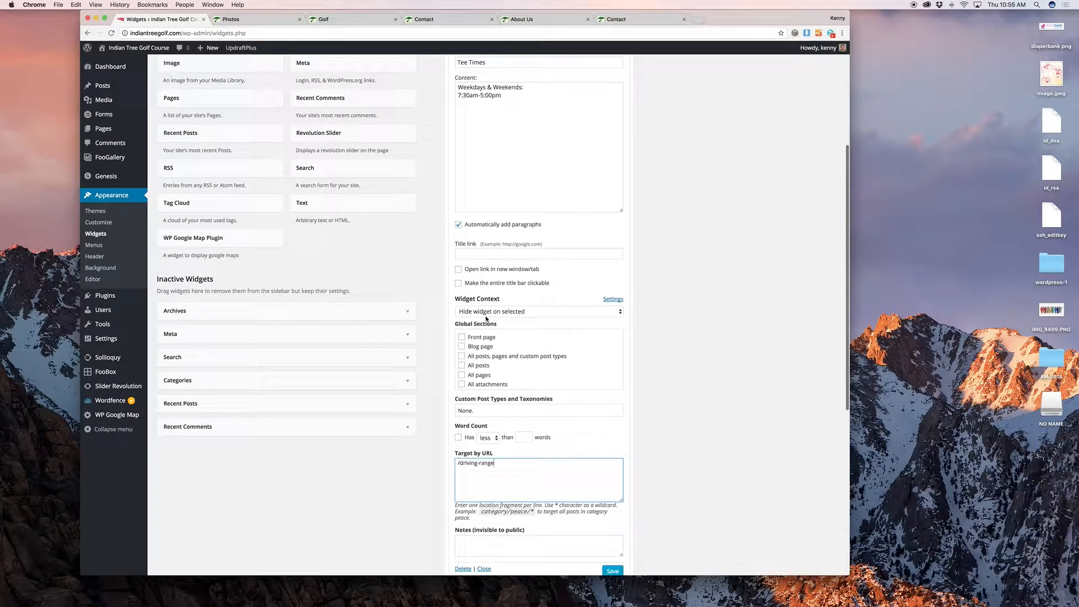
scroll(486, 319, down, 1)
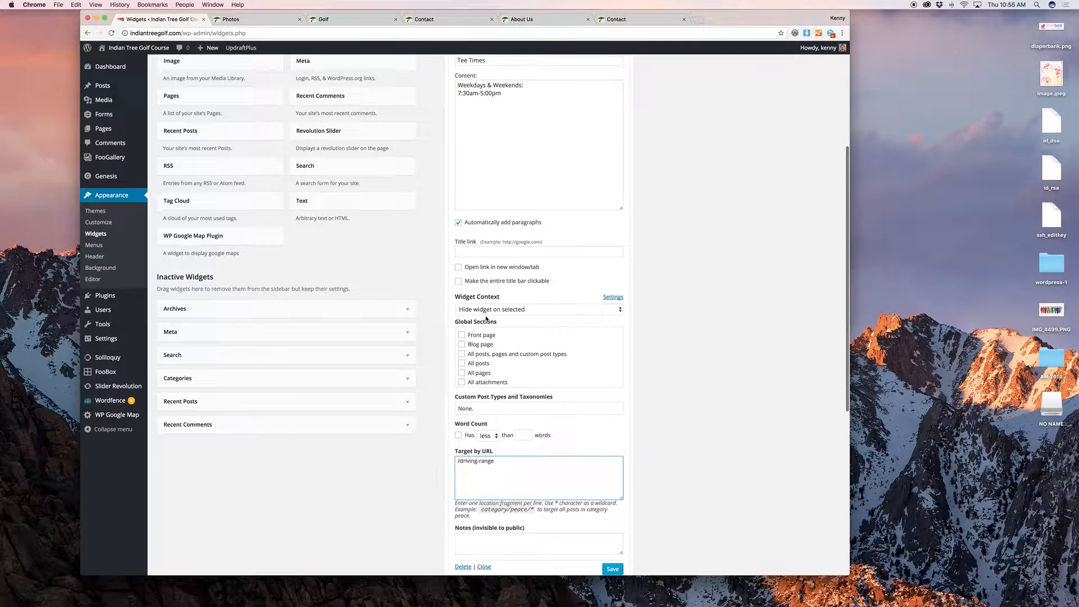
triple_click(503, 462)
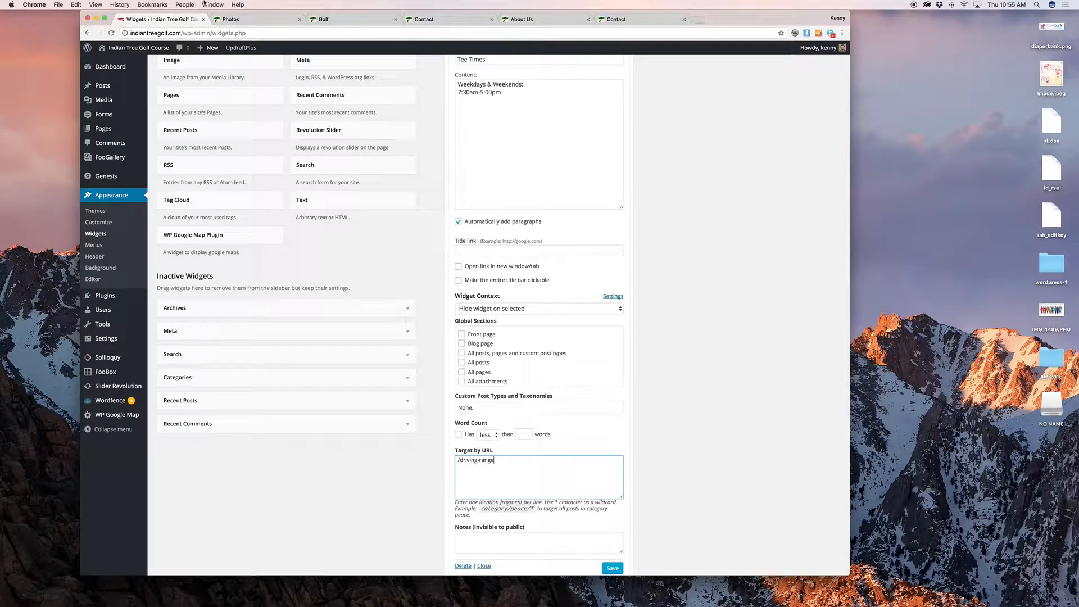
Step: Copy the Driving Range page path from the live site and paste it into Target by URL
click(232, 19)
scroll(475, 121, down, 1)
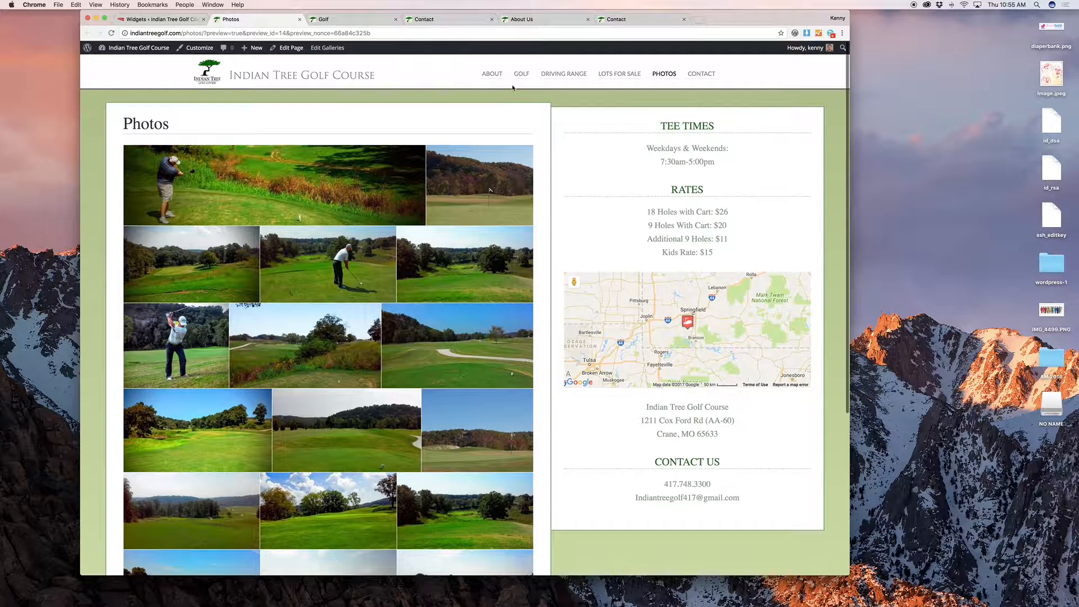
click(564, 73)
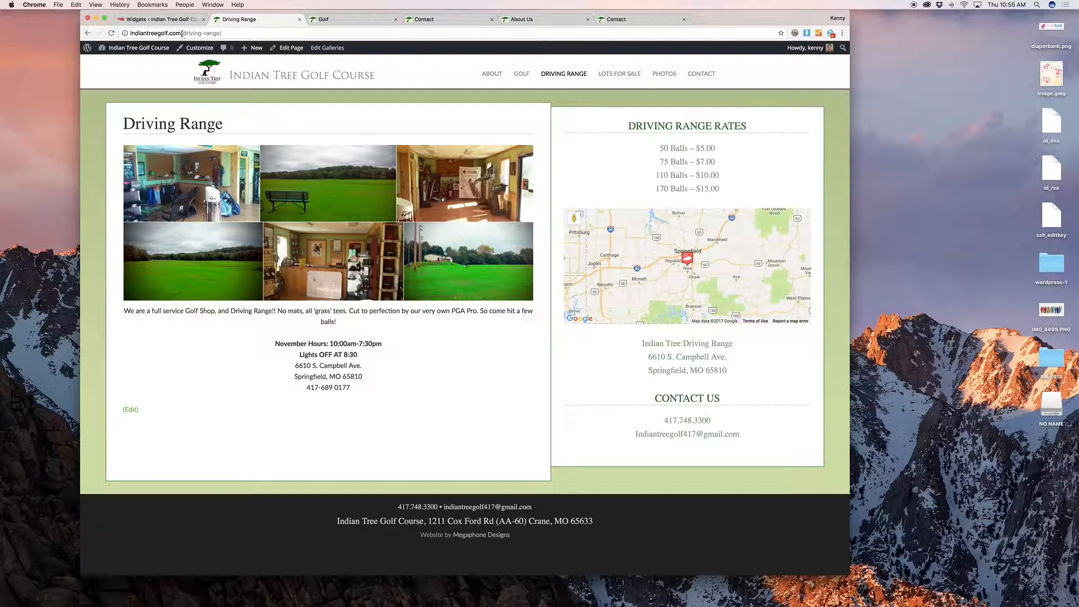
drag(181, 34, 223, 33)
key(super+c)
click(160, 19)
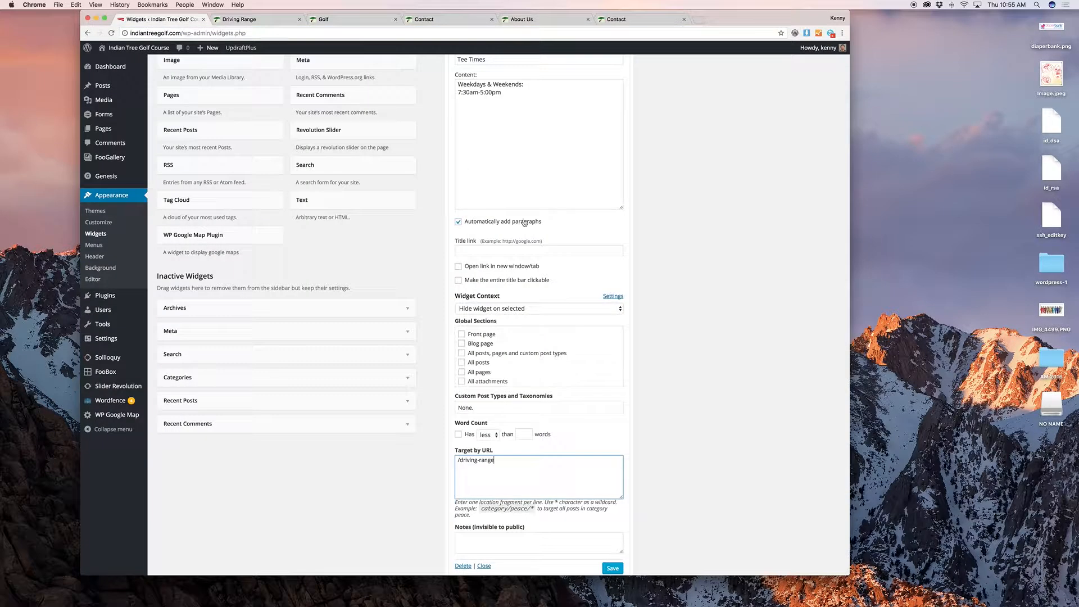
drag(511, 469, 426, 456)
key(super+v)
scroll(640, 457, up, 5)
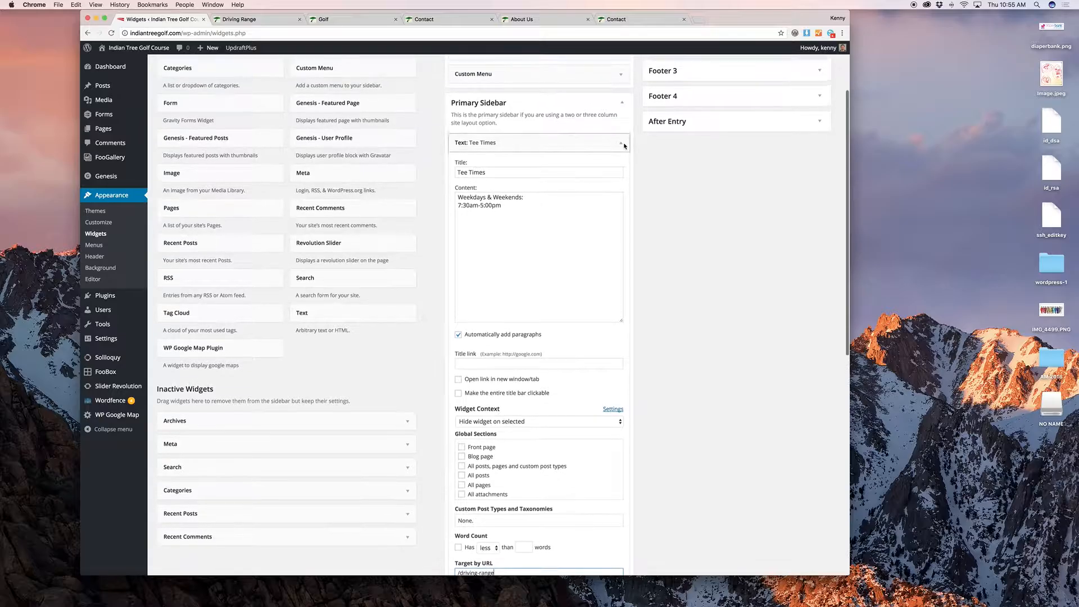
Step: Review the Rates and Driving Range Rates widgets in the Primary Sidebar
click(613, 151)
click(624, 167)
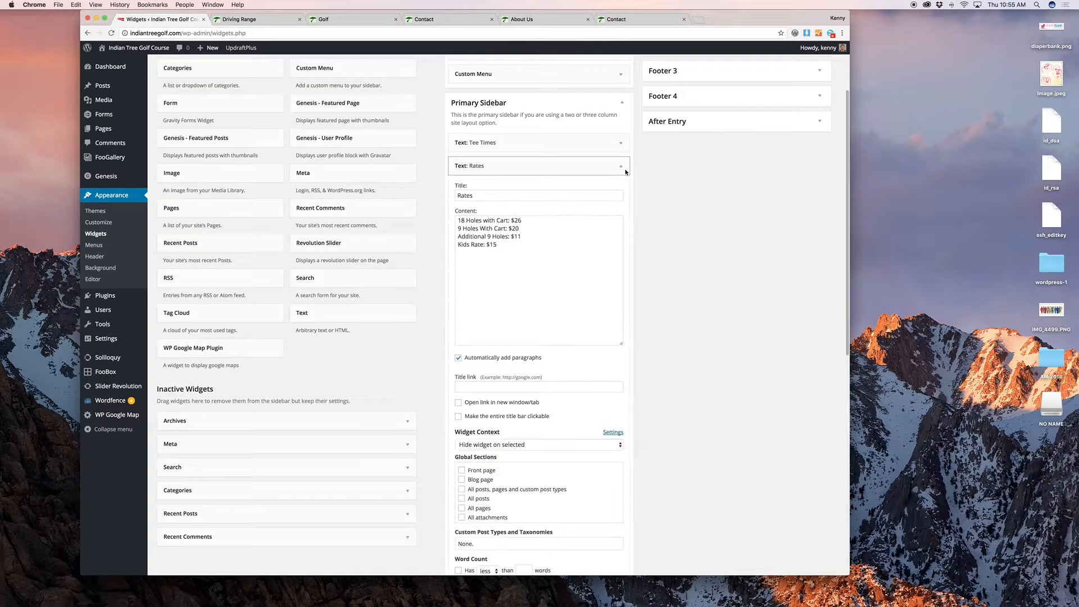
scroll(623, 173, down, 3)
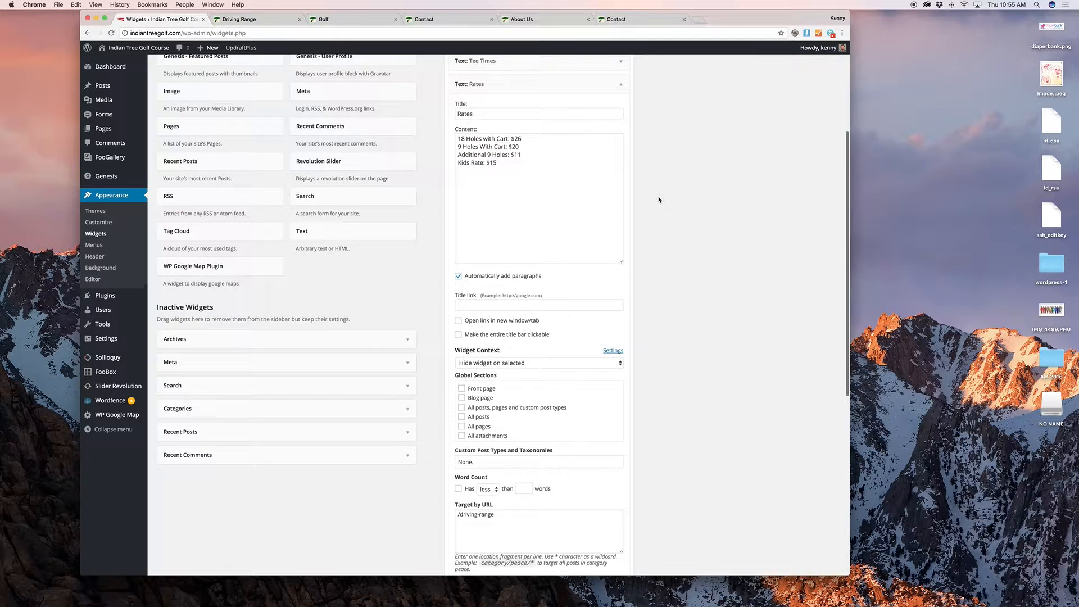
scroll(621, 175, up, 4)
click(619, 178)
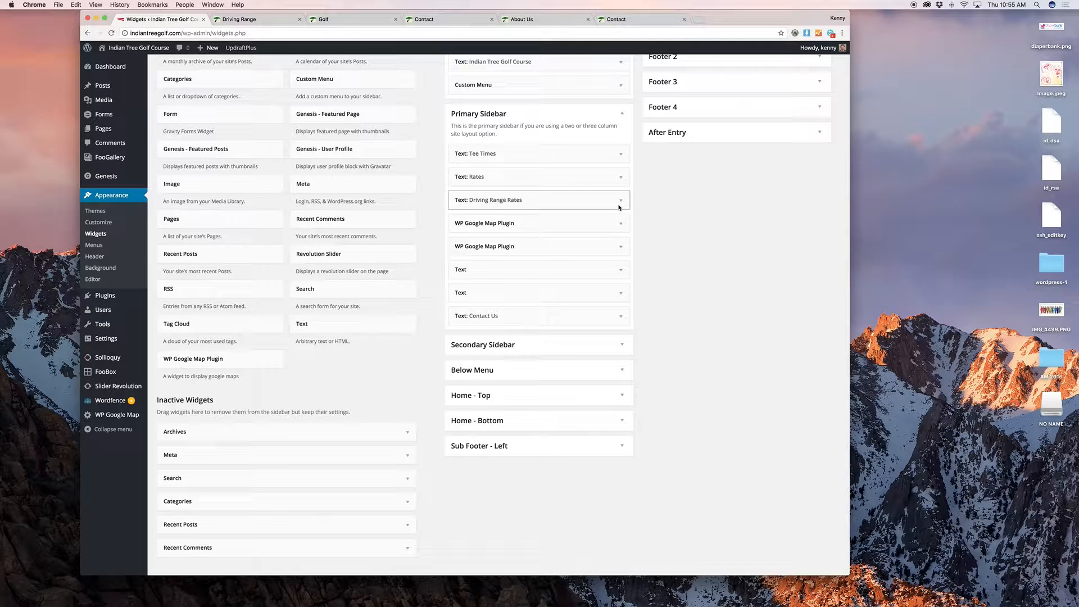
click(620, 200)
scroll(688, 250, down, 1)
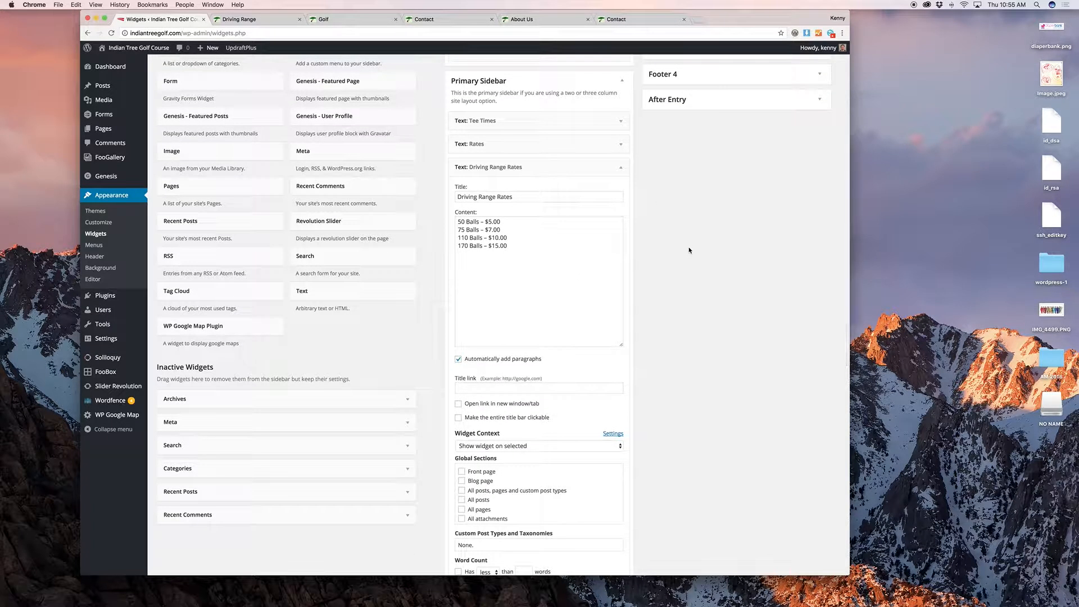
scroll(689, 250, down, 4)
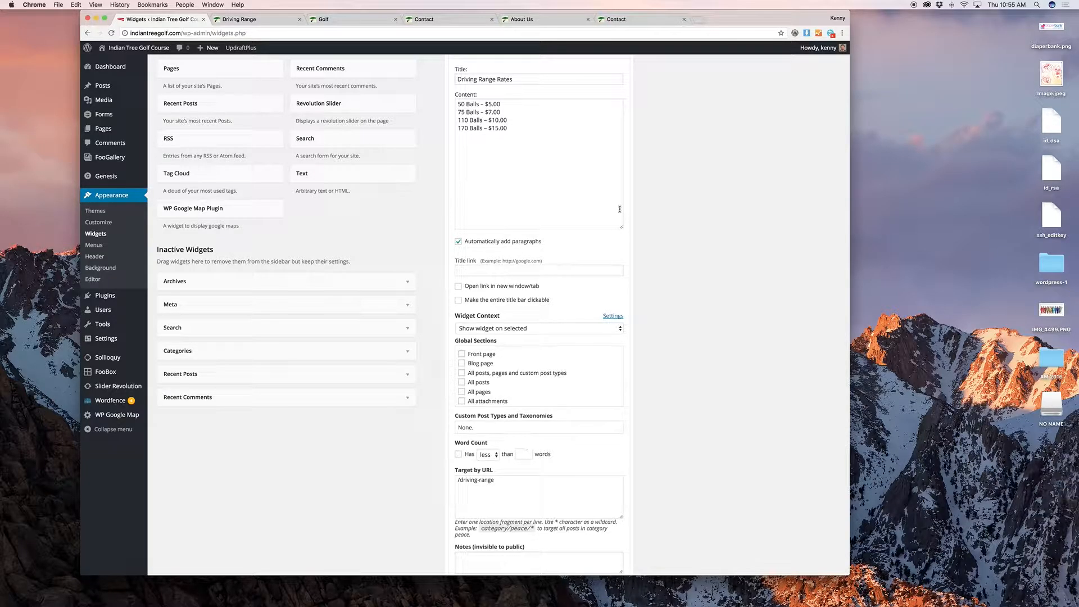
scroll(620, 209, up, 4)
click(606, 133)
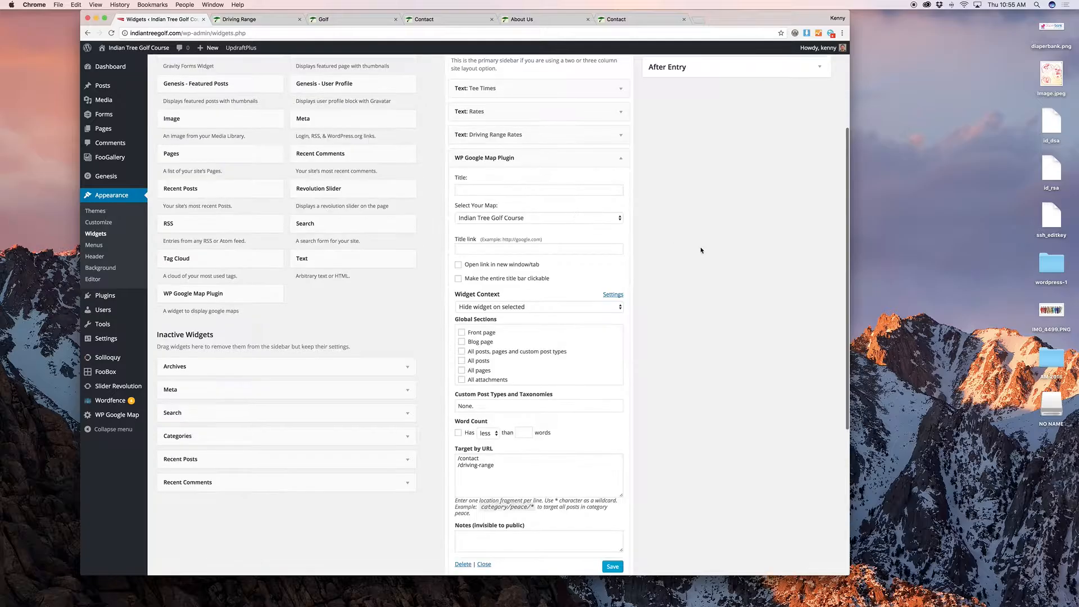
Step: Review the two Google Map widgets, the course address Text widget and Contact Us
scroll(700, 253, down, 4)
scroll(699, 254, up, 1)
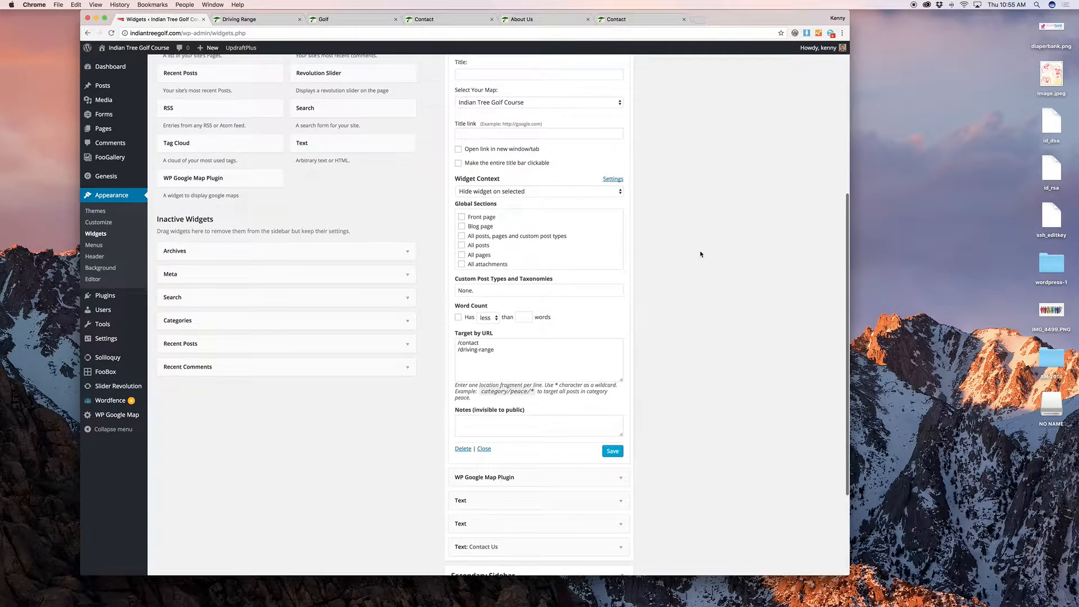
scroll(678, 235, up, 1)
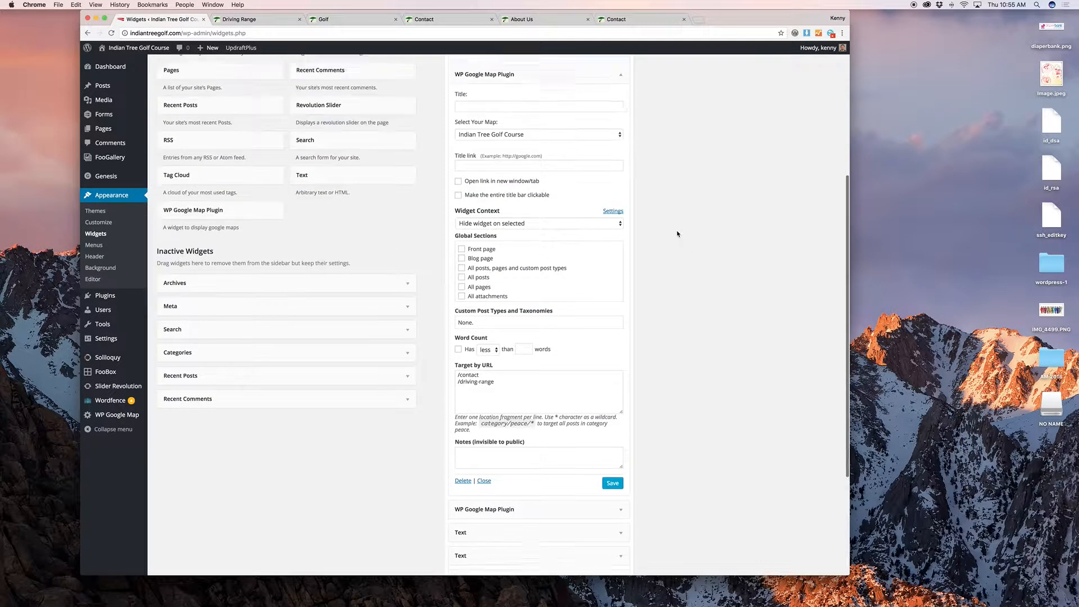
scroll(678, 234, up, 1)
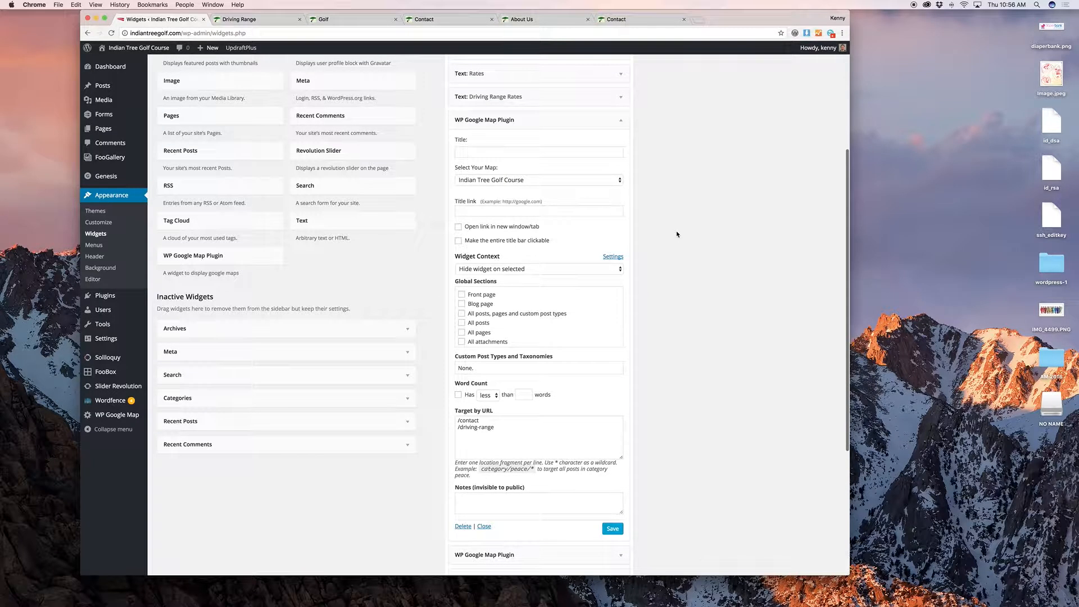
click(622, 121)
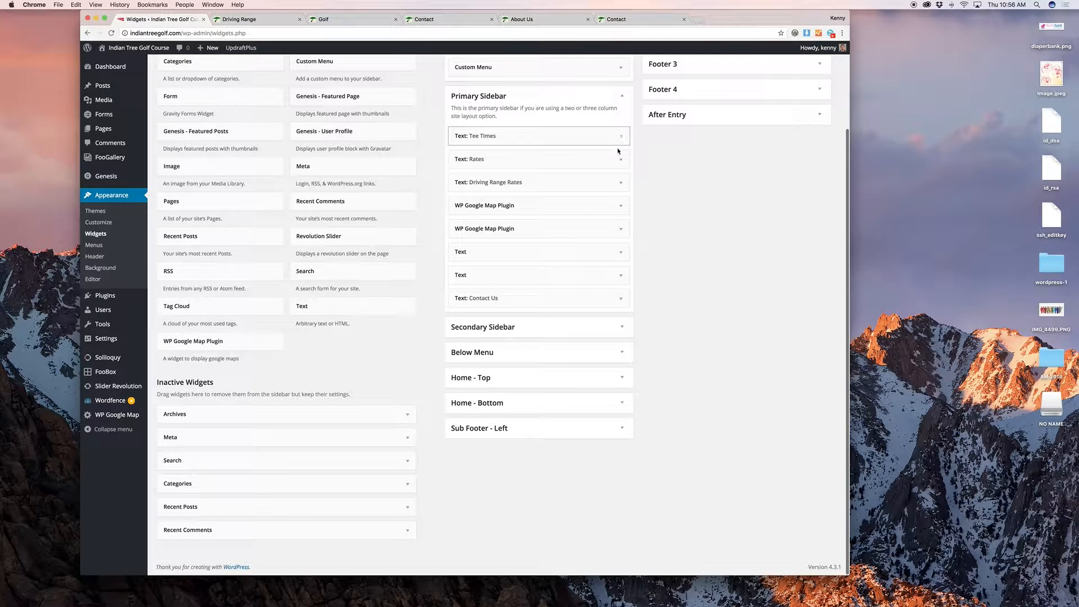
click(615, 228)
scroll(691, 259, down, 2)
scroll(691, 259, down, 3)
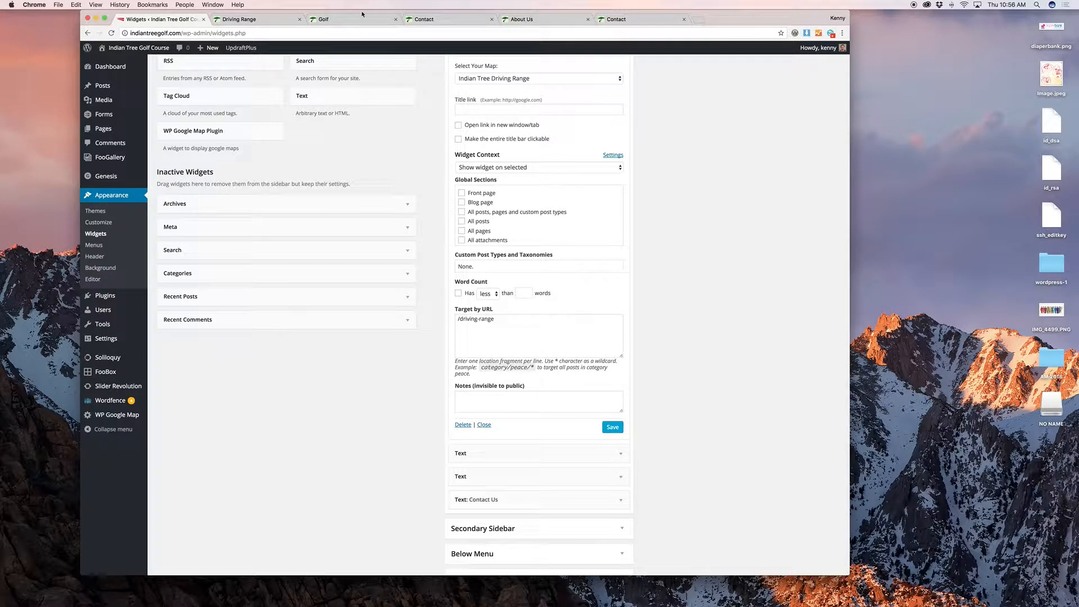
scroll(655, 208, up, 2)
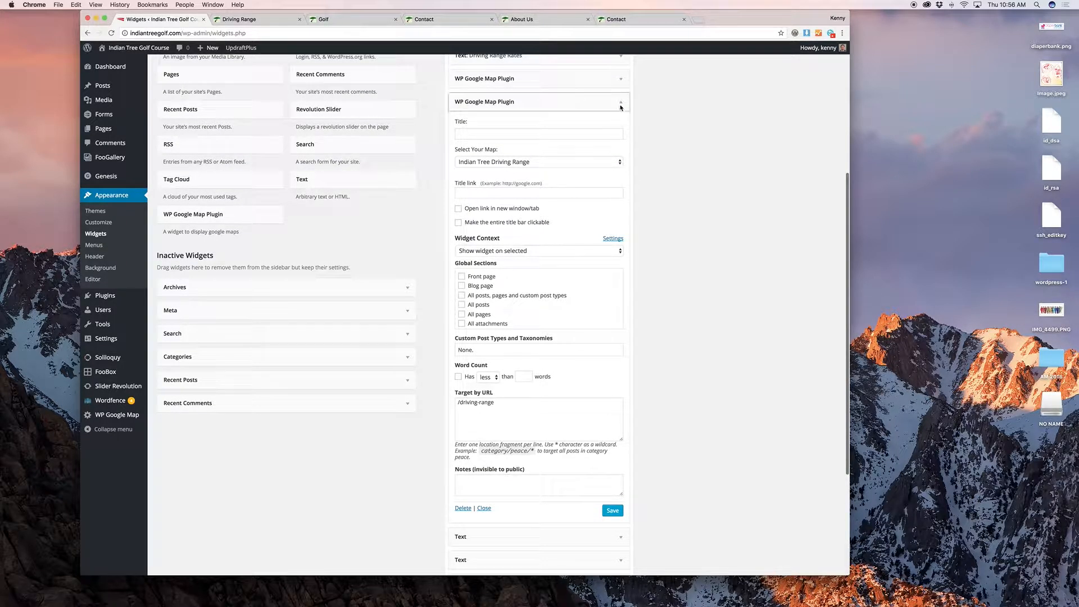
click(621, 105)
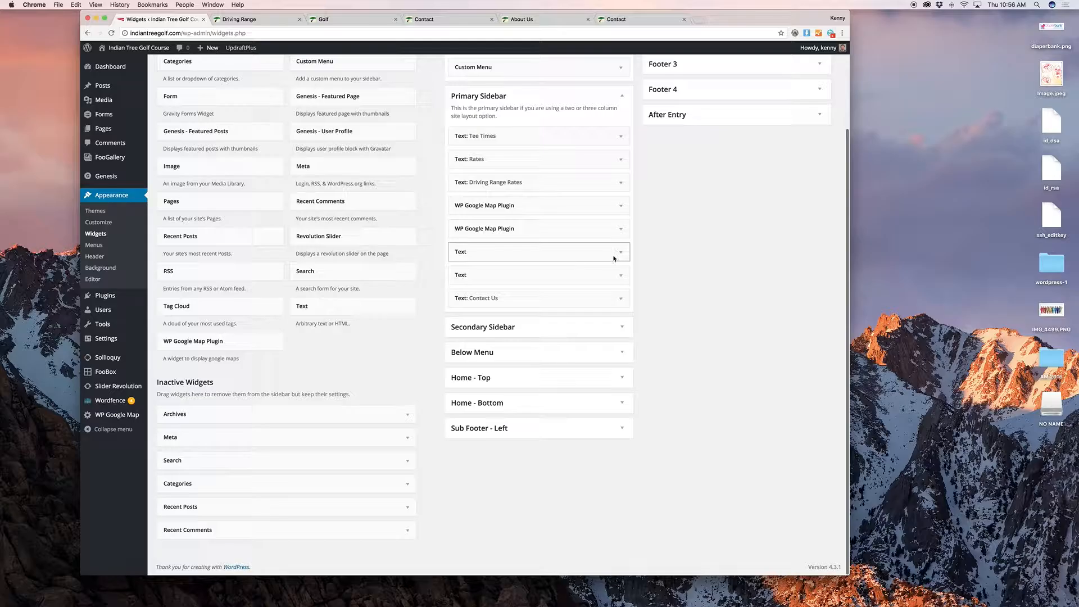
click(614, 255)
scroll(616, 251, down, 3)
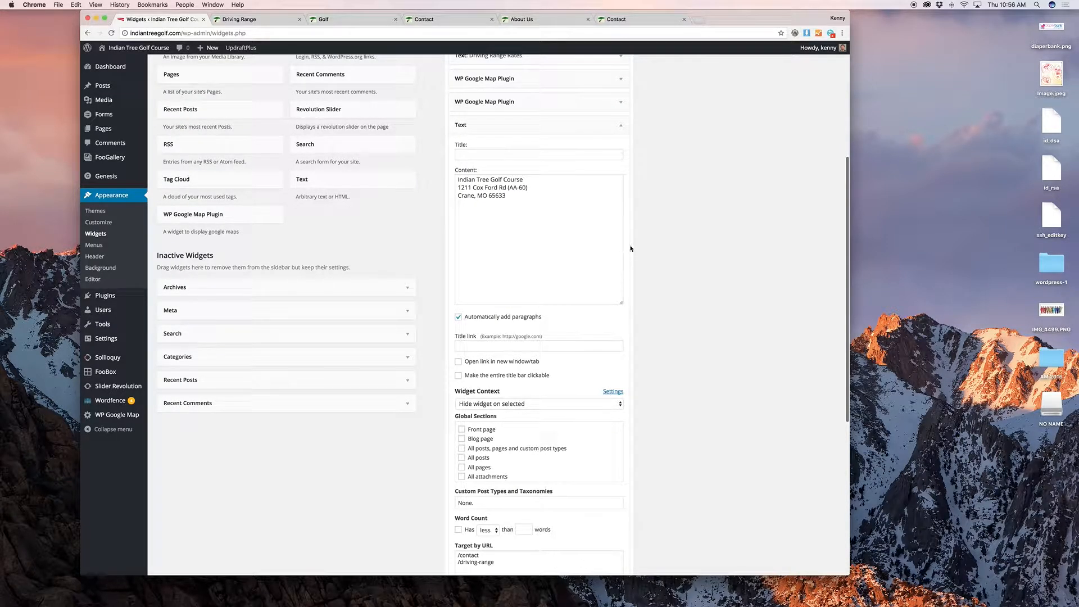
click(615, 122)
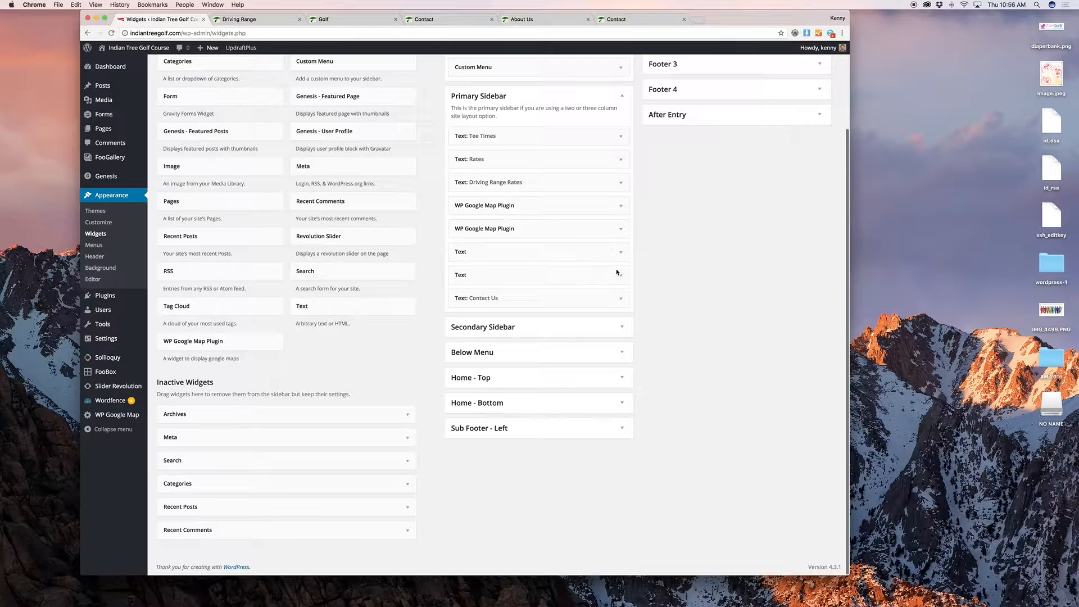
click(622, 299)
scroll(622, 299, down, 3)
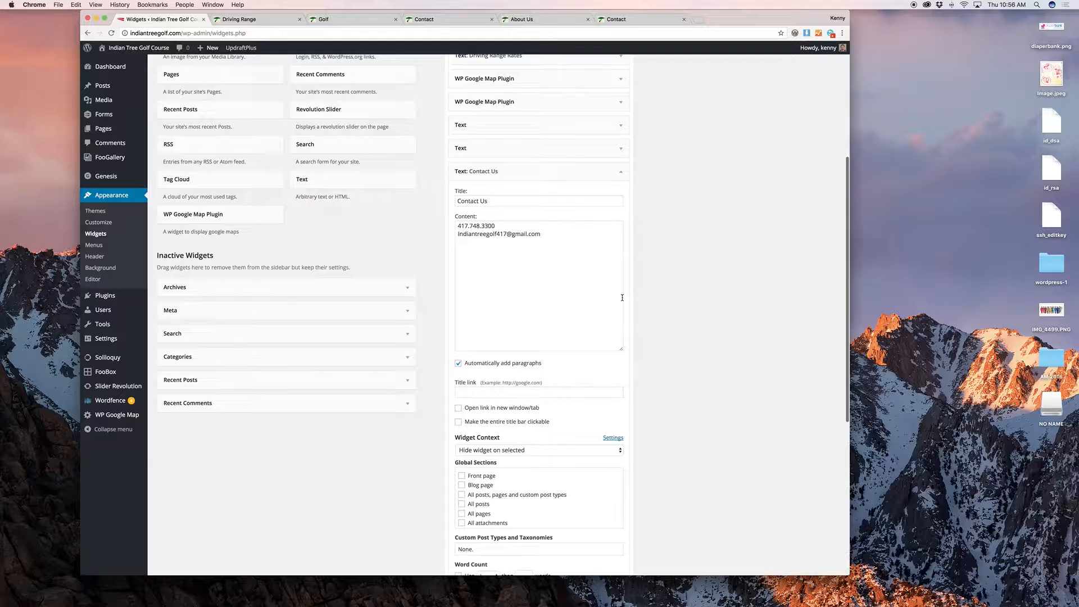
click(615, 181)
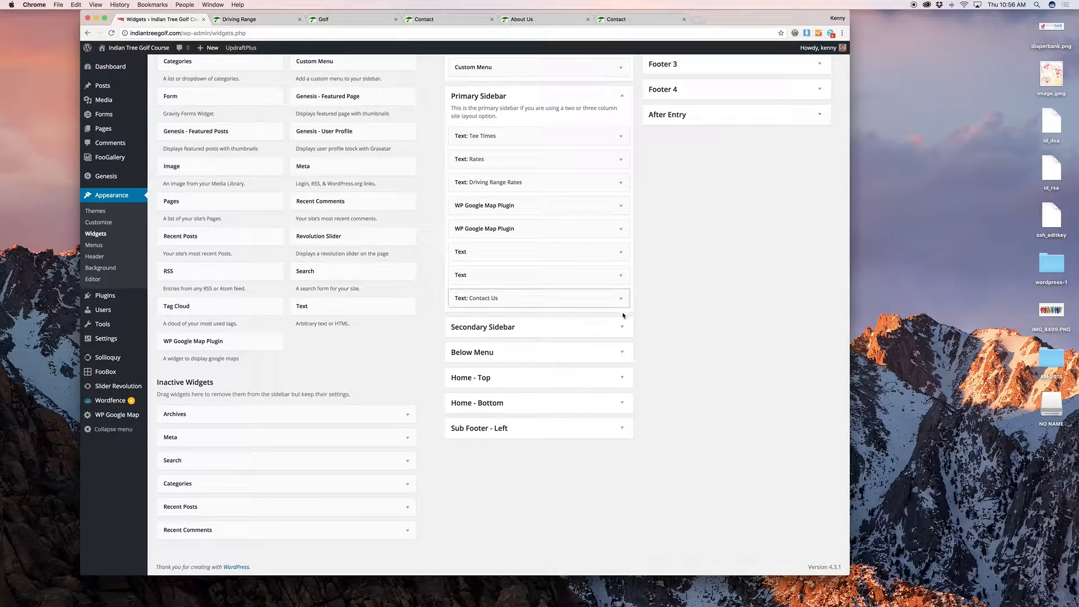
Step: Expand the empty Secondary Sidebar and the Below Menu Image widget with its golf photo
click(616, 331)
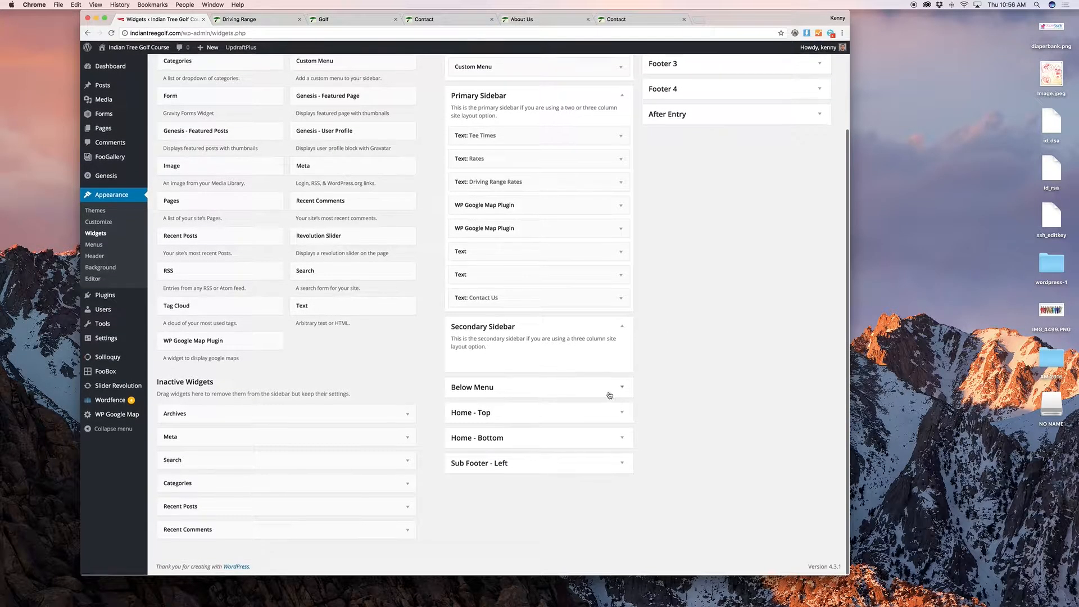
click(614, 387)
click(613, 428)
scroll(674, 403, down, 5)
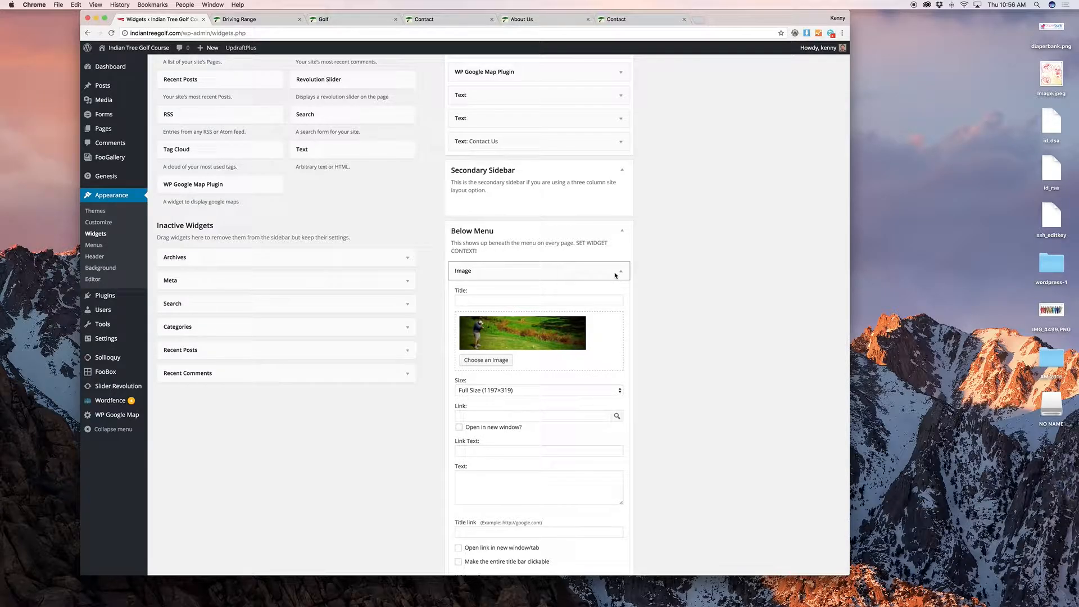
Step: Collapse the Image widget, then reload the live Driving Range page and go to the site's home page
click(616, 272)
click(215, 21)
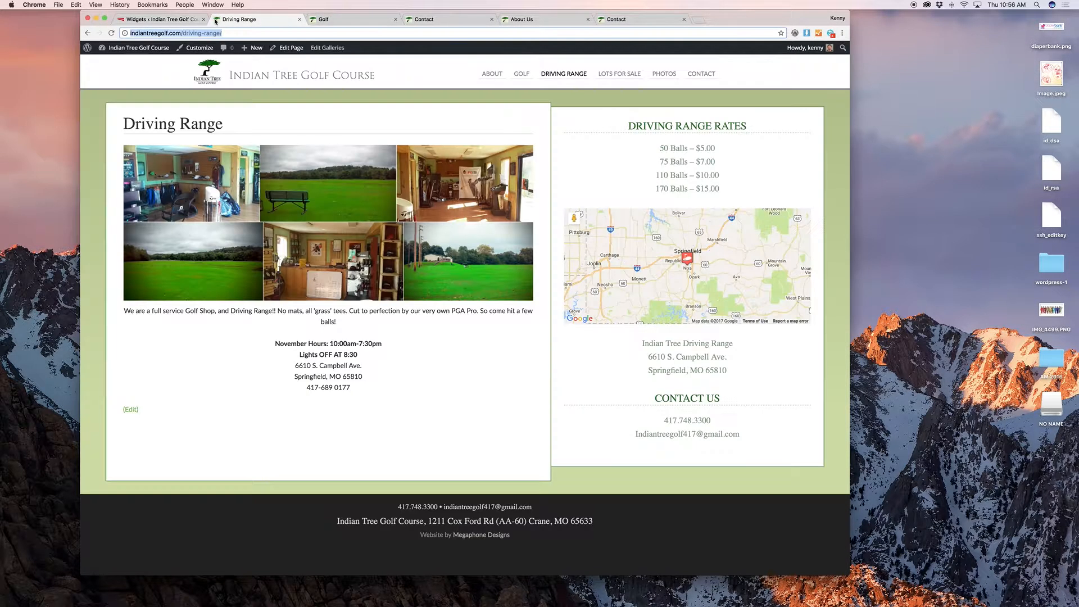
click(174, 21)
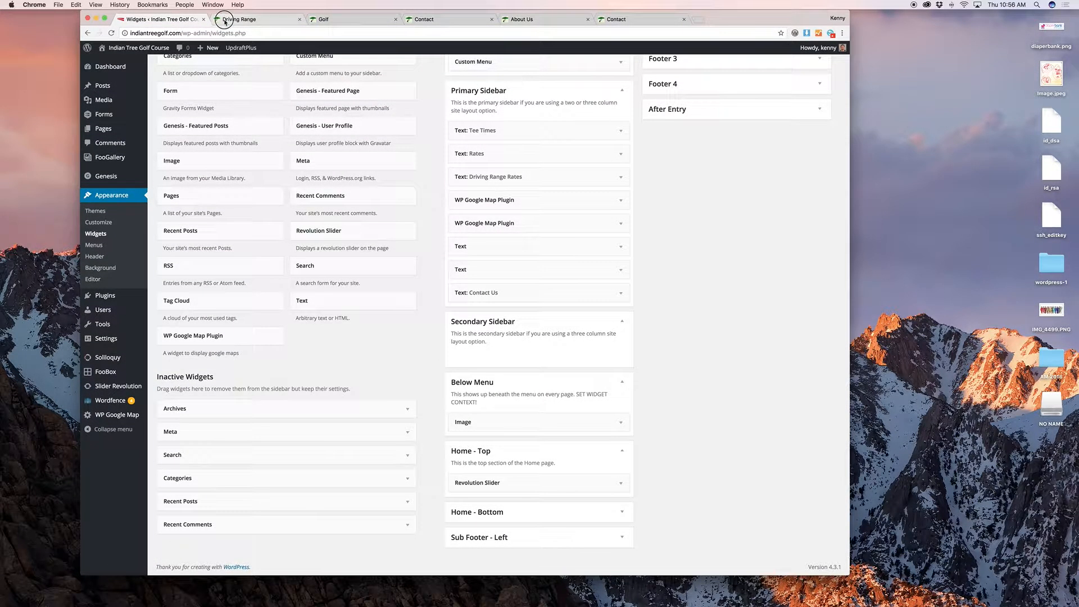
click(238, 19)
key(super+r)
click(231, 76)
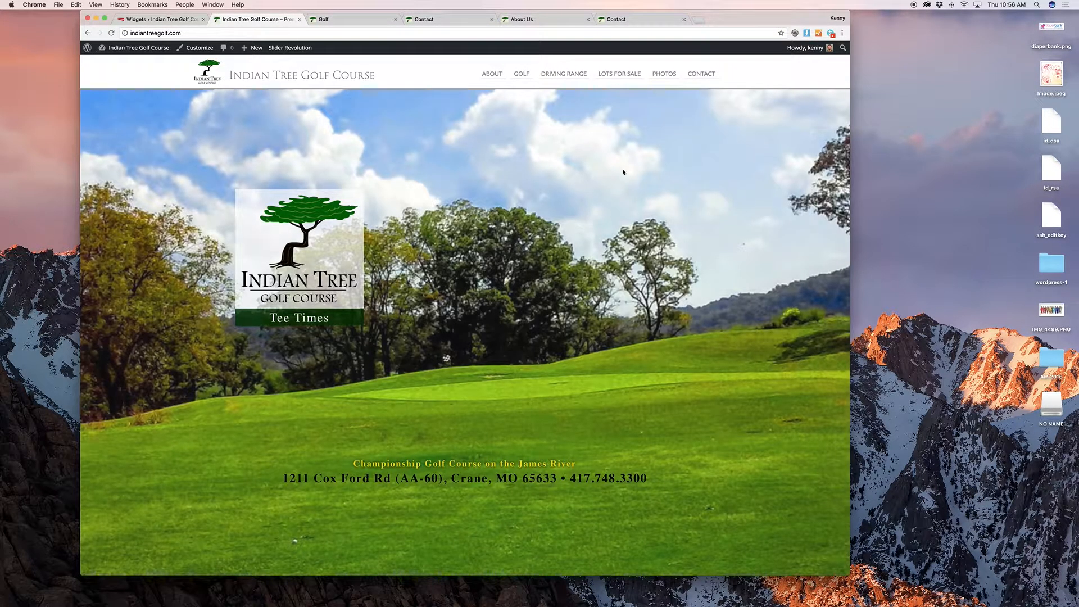
click(173, 20)
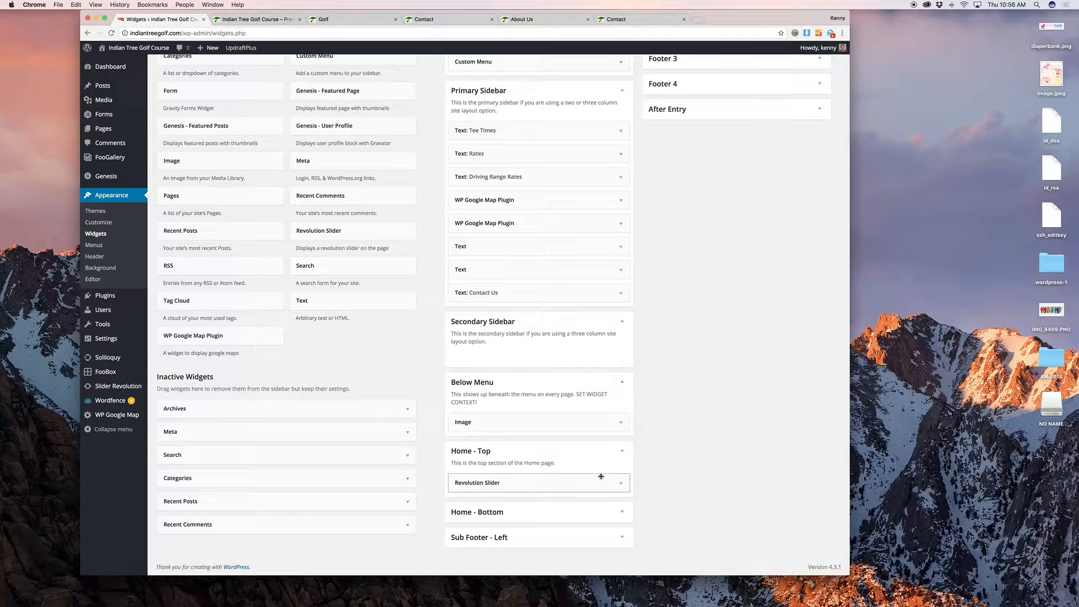
Step: Expand the Home - Bottom, Sub Footer Left and Right, and Footer 1 widget areas, then view the live site's footer
click(611, 510)
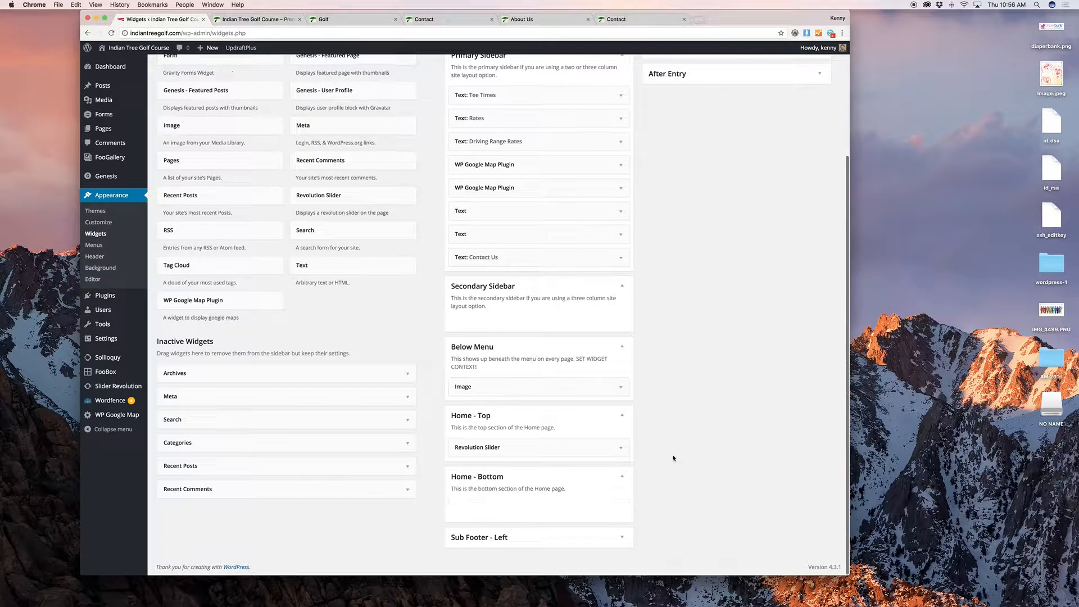
click(627, 537)
scroll(706, 416, up, 5)
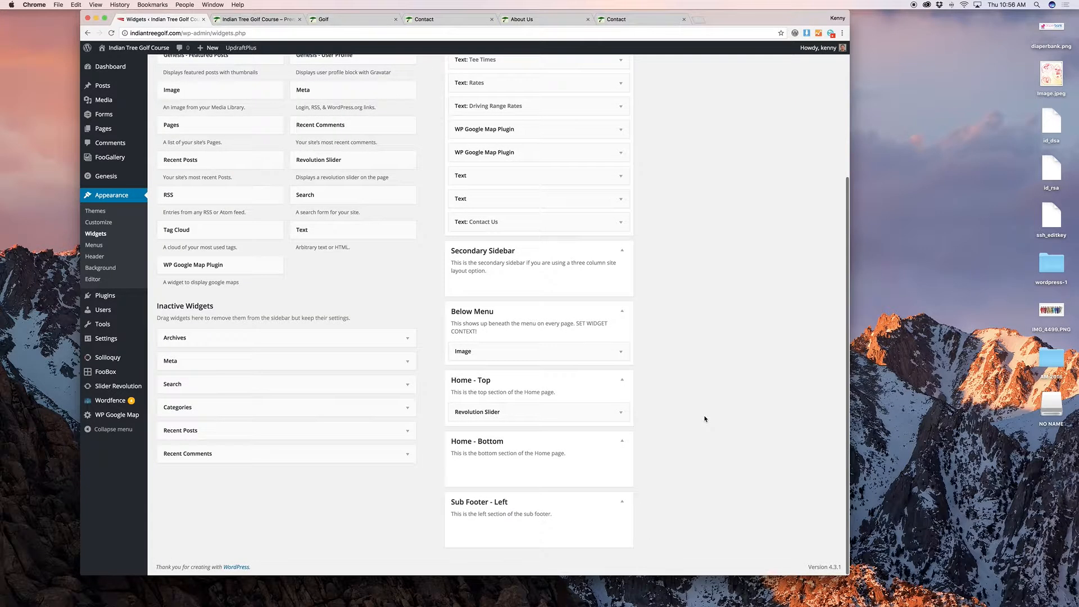
click(693, 96)
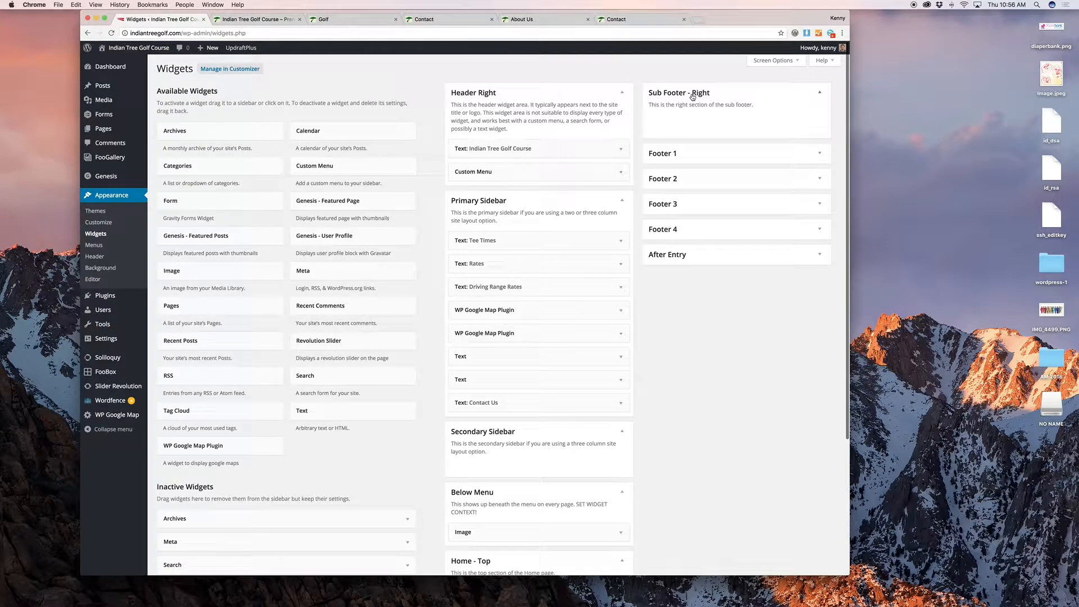
click(688, 152)
click(276, 19)
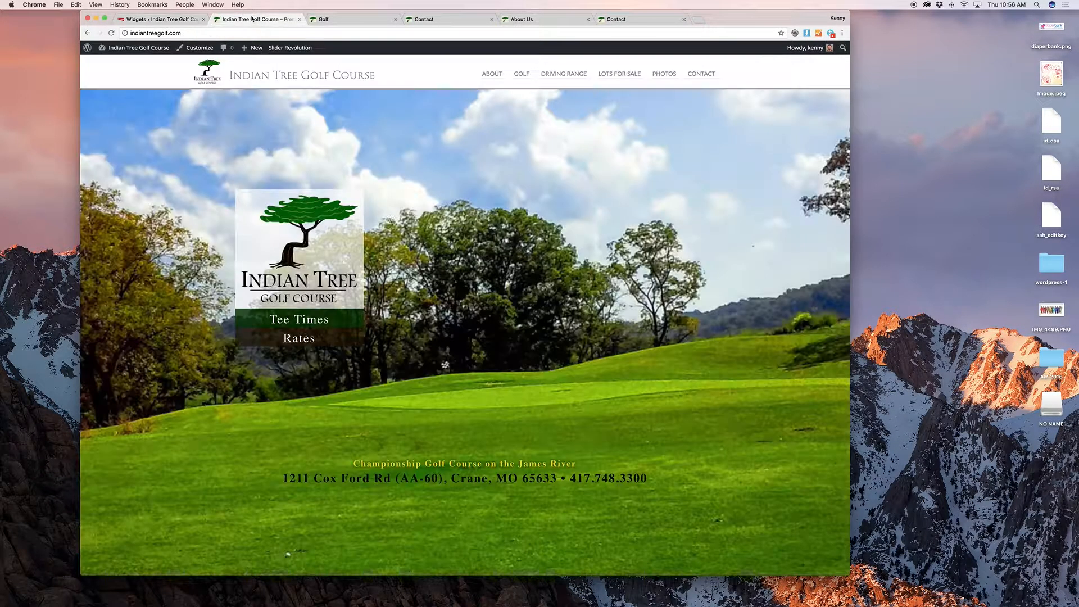
scroll(449, 322, down, 3)
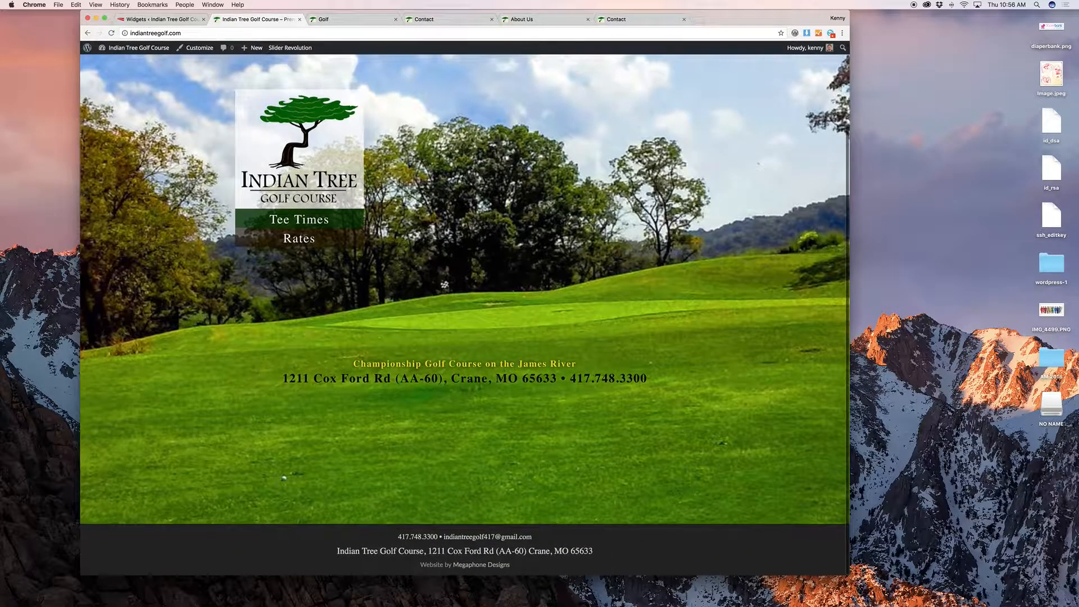
Step: Inspect Footer 1's three Text widgets: contact details, address and designer credit
click(160, 19)
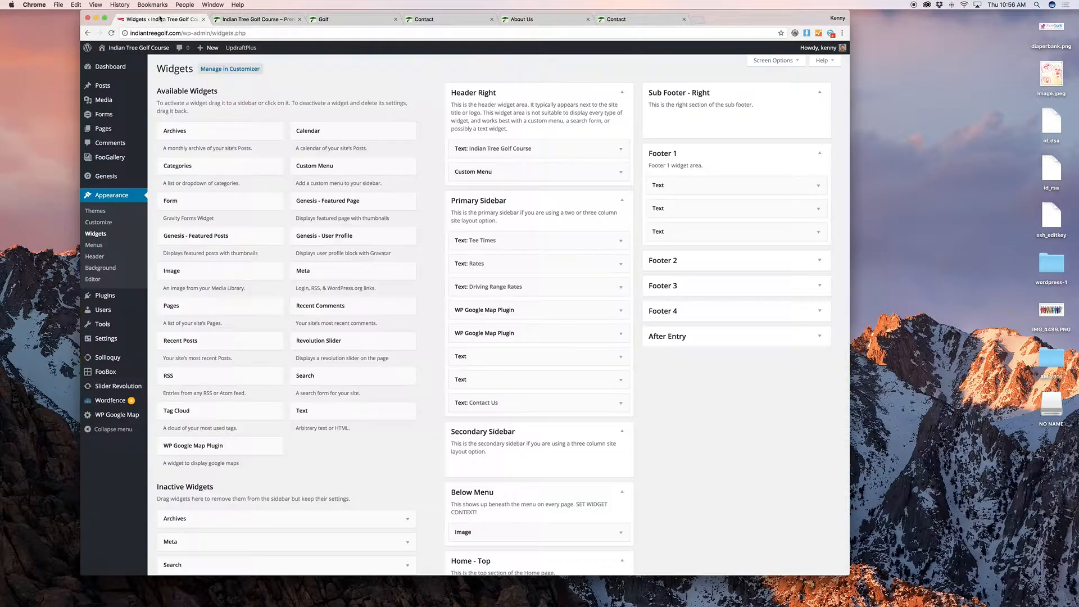
click(743, 184)
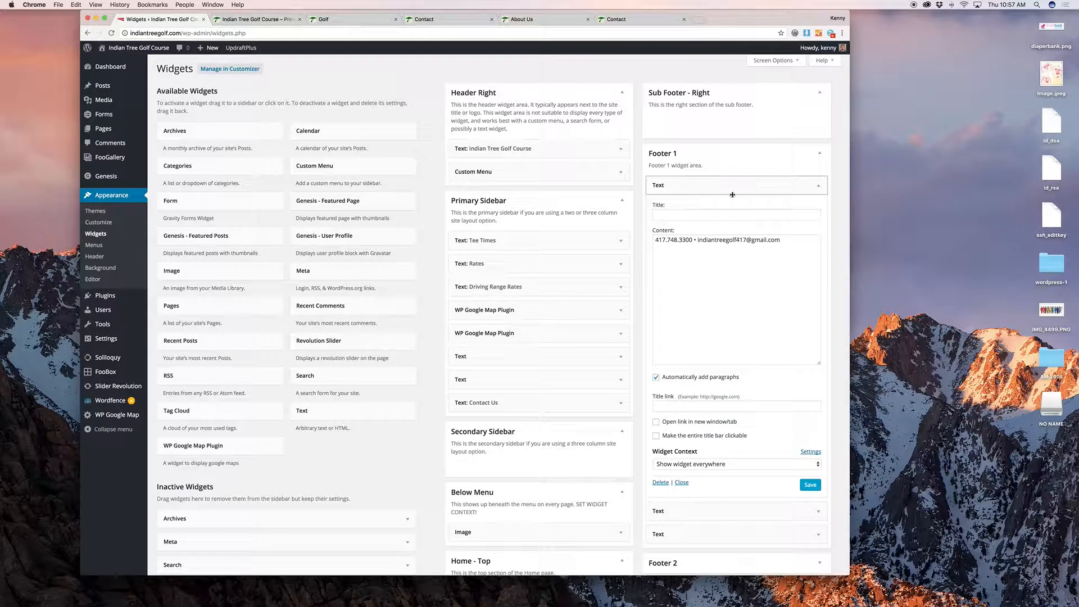
click(721, 193)
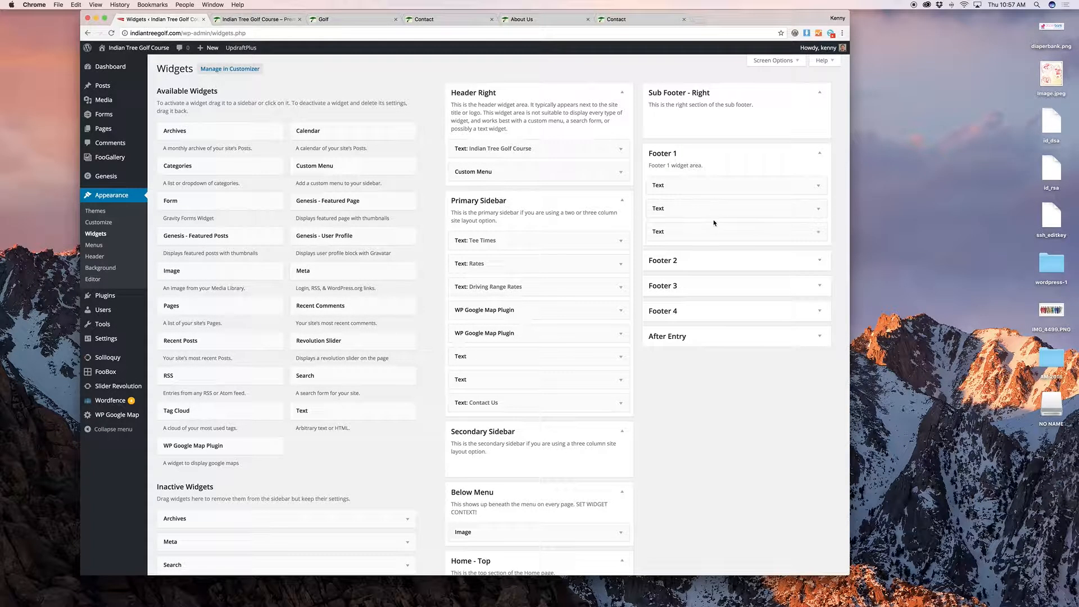
click(716, 216)
click(717, 215)
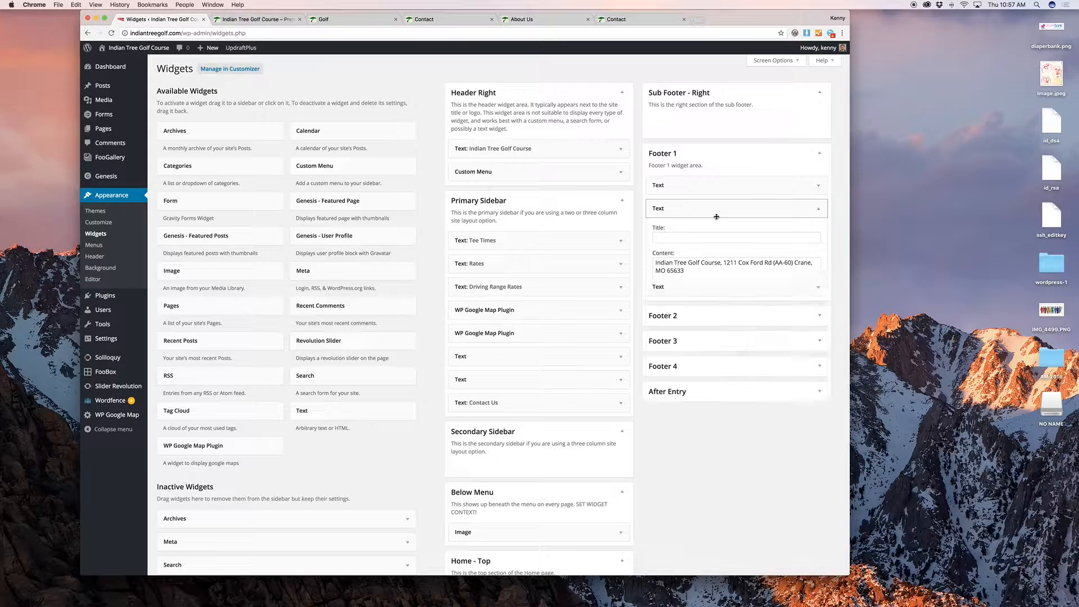
click(721, 232)
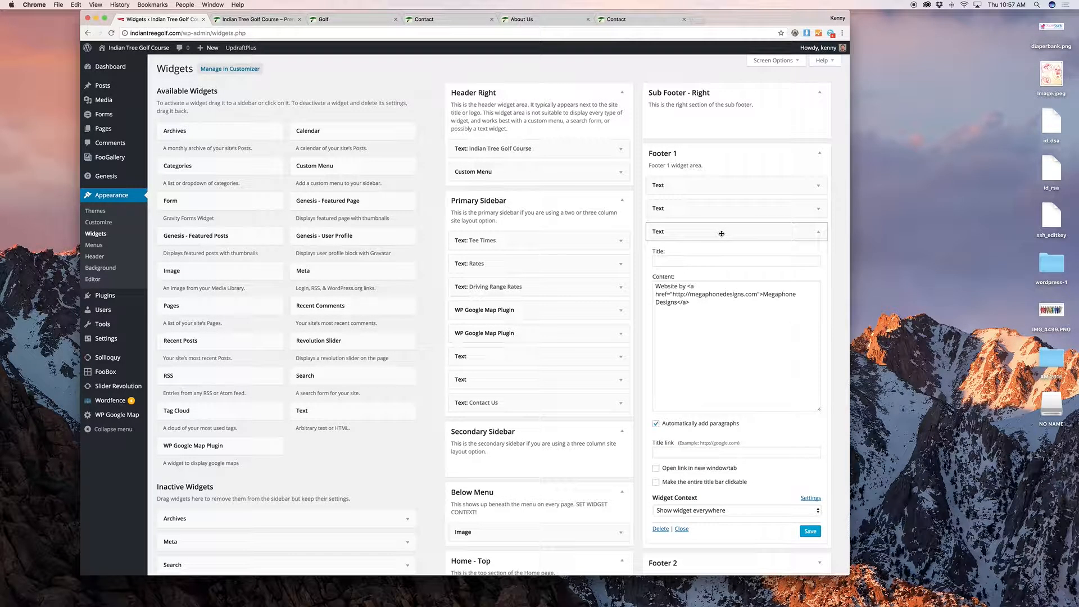
click(721, 233)
Step: Expand the empty Footer 2, Footer 3, Footer 4 and After Entry widget areas
click(733, 266)
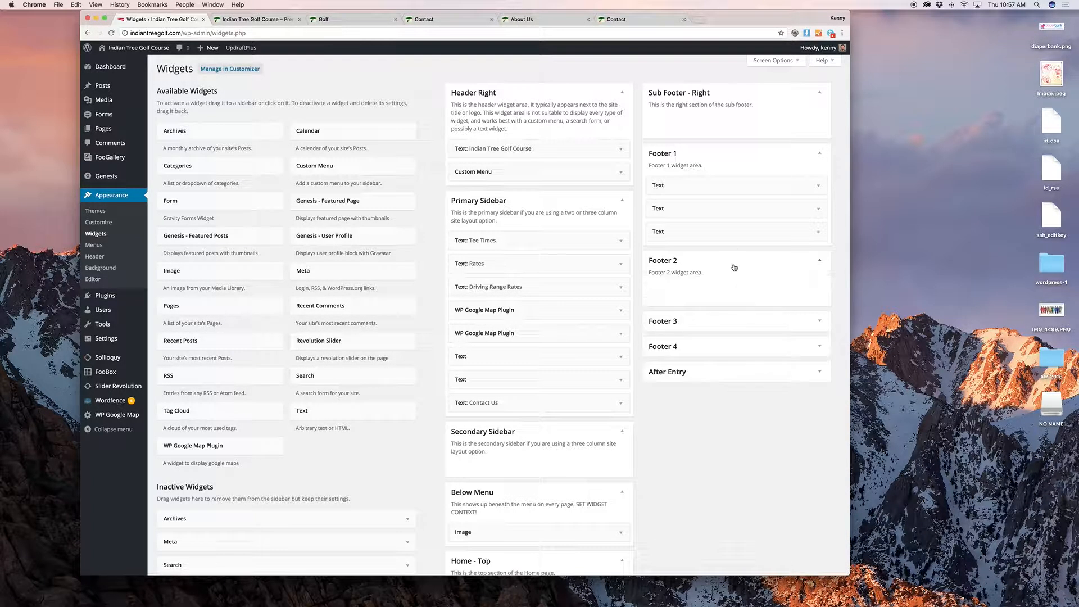
click(730, 319)
click(737, 382)
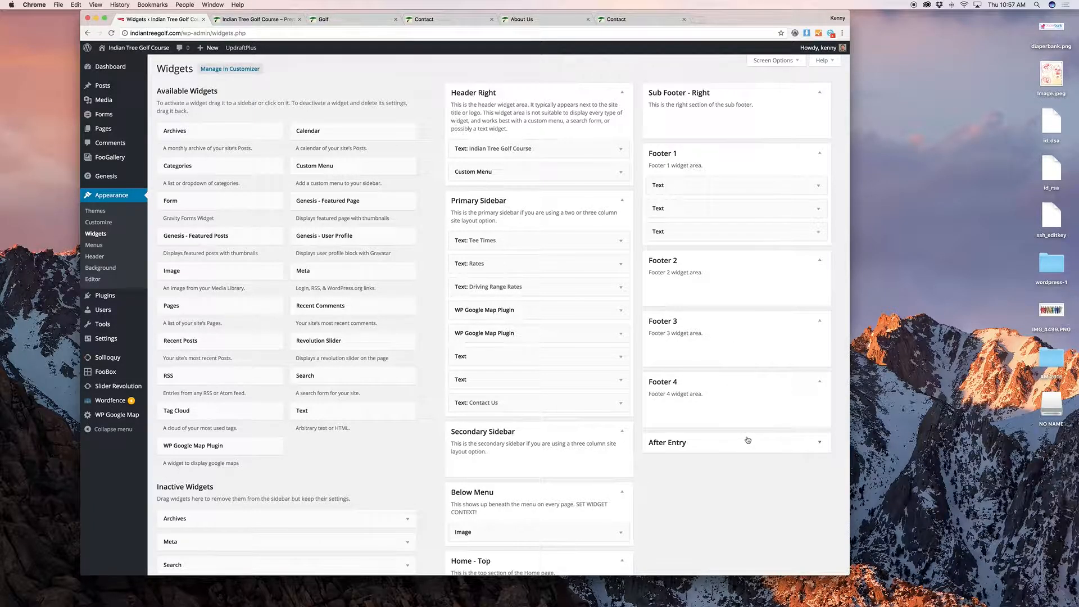
click(747, 440)
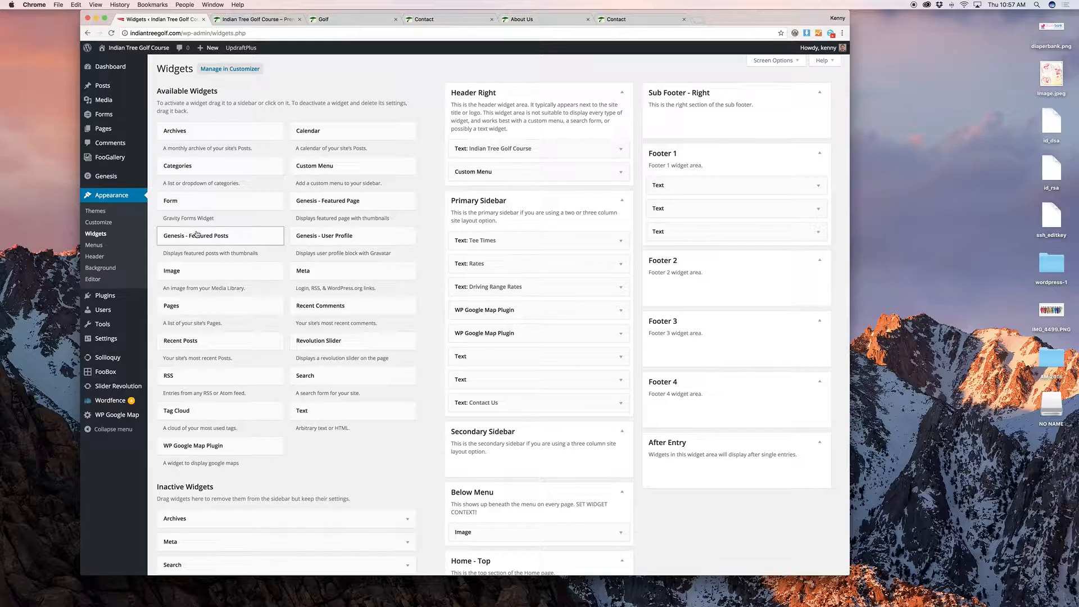
Step: In the Home menu, try reordering About, add 'U' to its label, then revert it to About
click(130, 247)
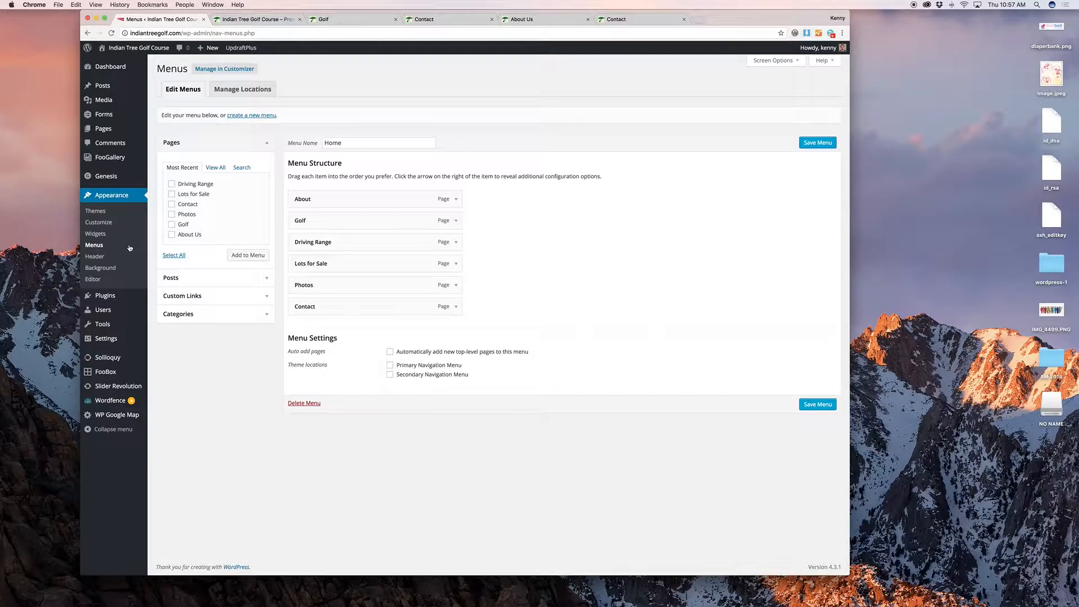
mouse_move(392, 197)
mouse_down()
mouse_move(457, 229)
mouse_move(399, 193)
mouse_move(401, 219)
mouse_move(401, 190)
mouse_move(401, 272)
mouse_move(400, 191)
mouse_up()
click(456, 200)
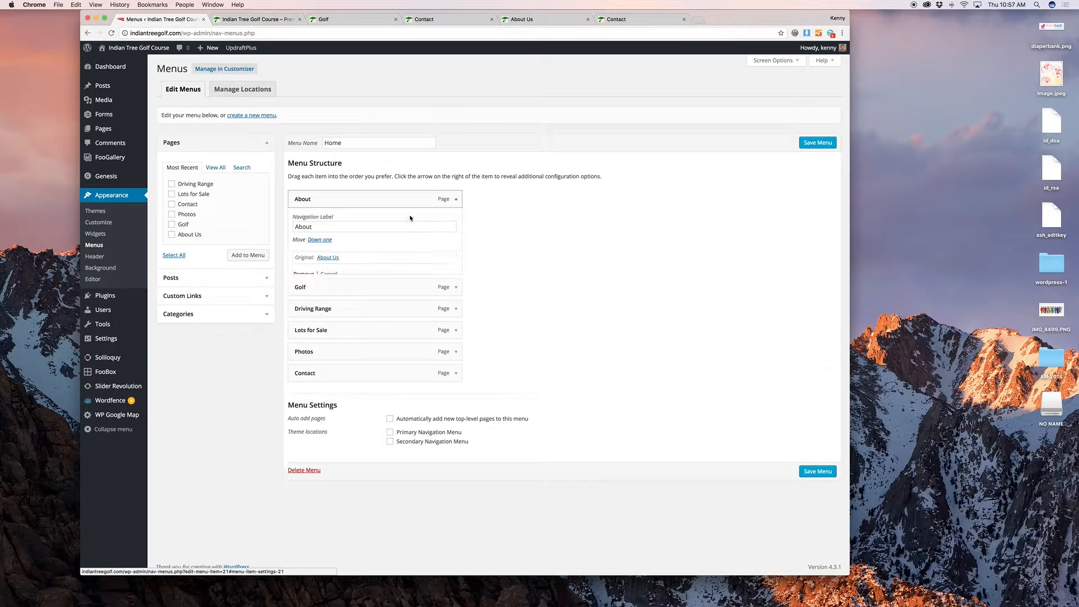
click(379, 227)
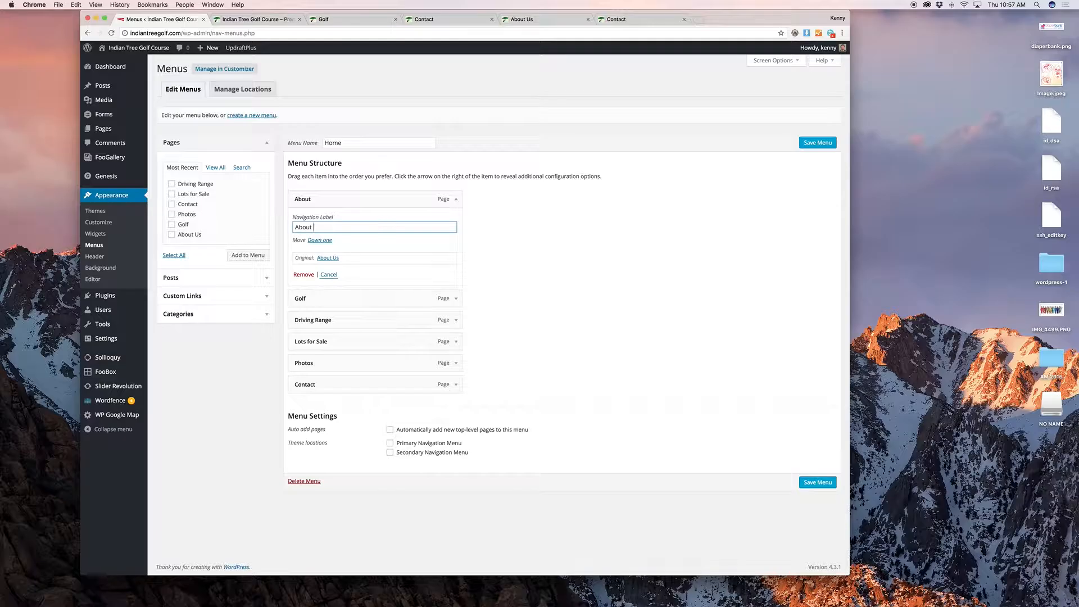
text(Us)
click(255, 19)
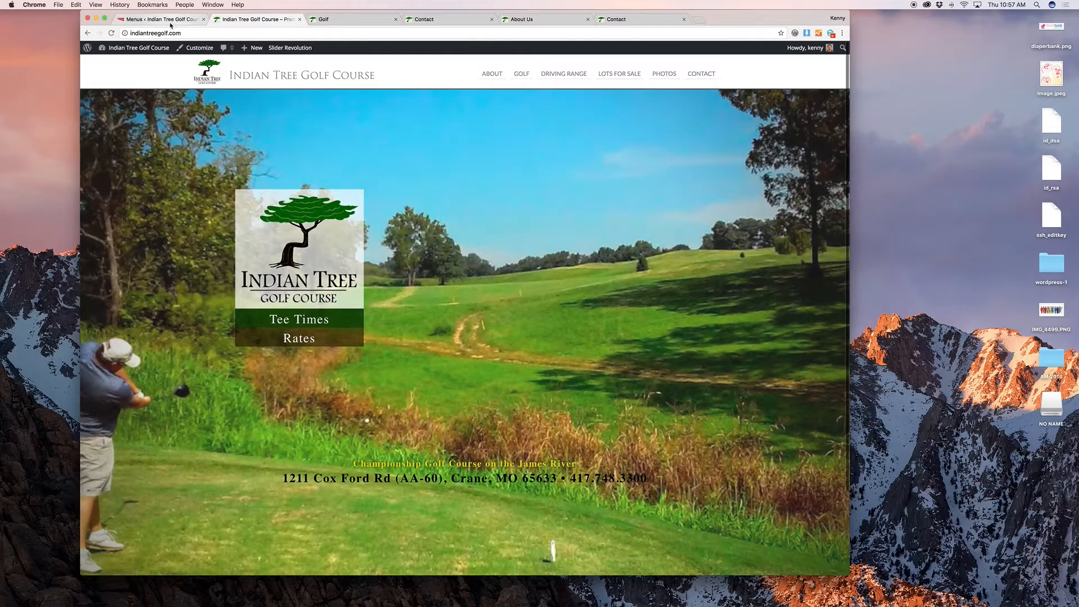
click(170, 23)
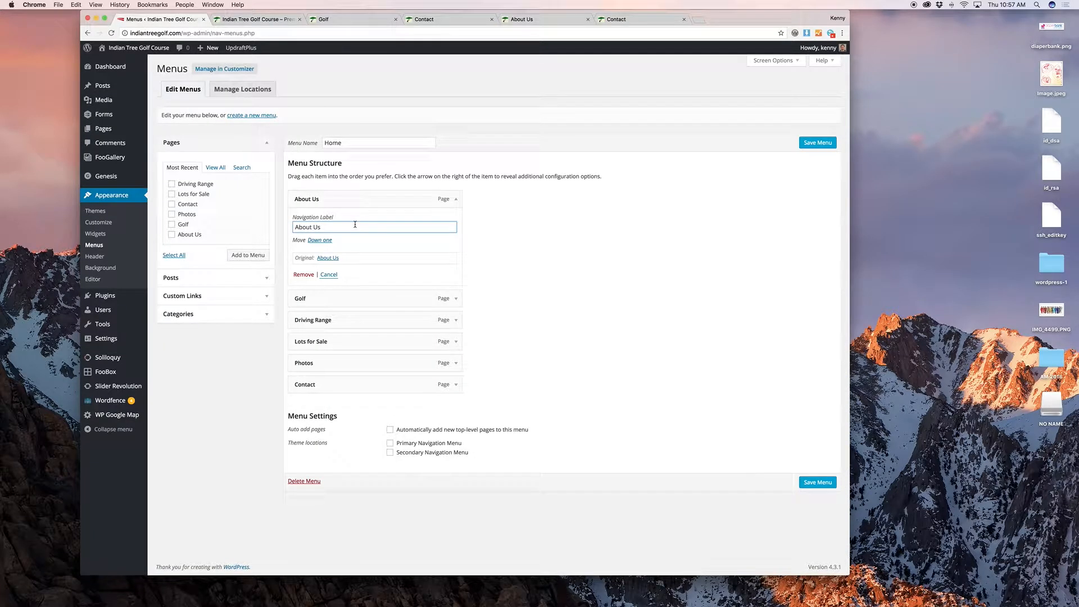
key(BackSpace)
key(BackSpace)
click(455, 199)
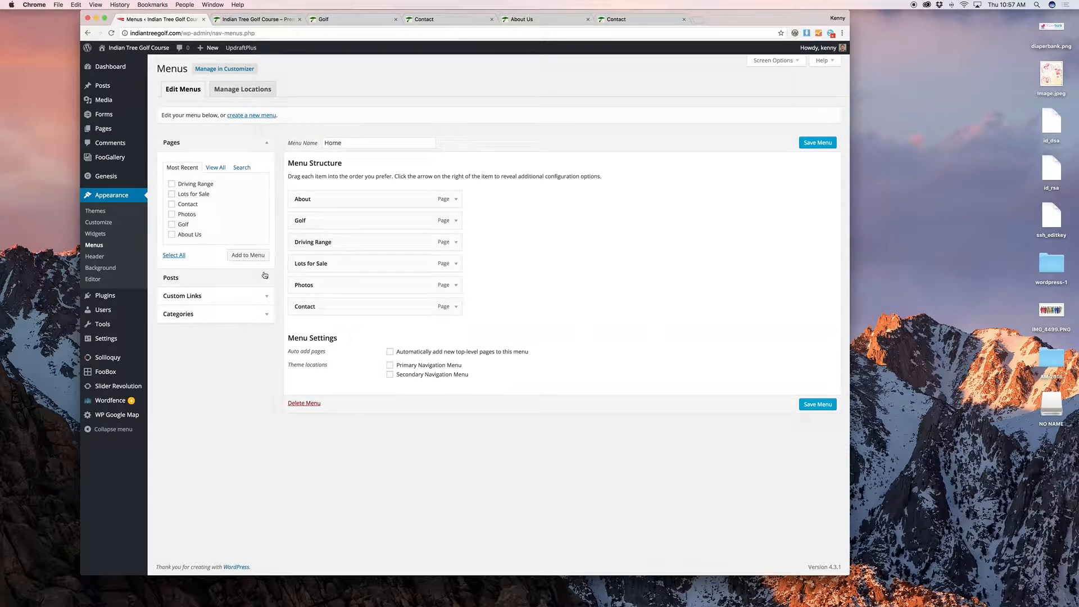
Step: Add the Contact page to the Home menu from the full page list
click(214, 166)
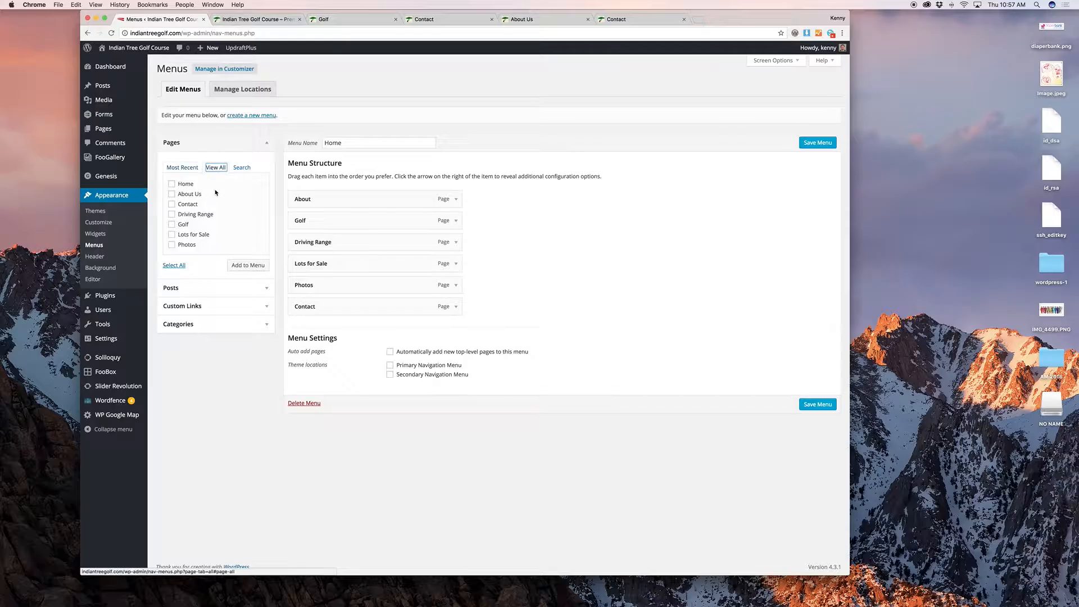
click(172, 204)
click(240, 265)
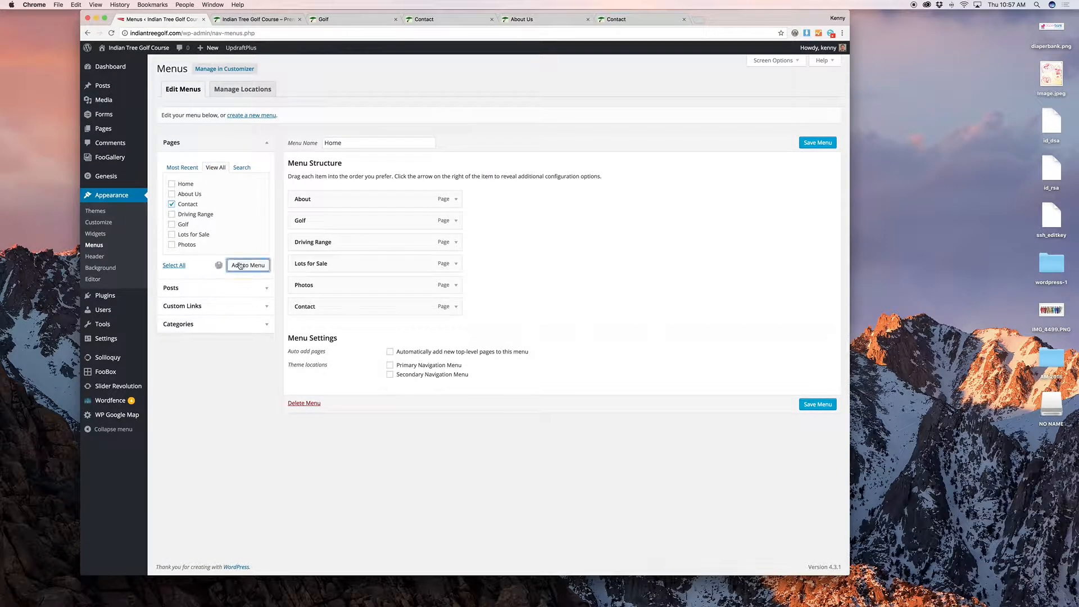
Step: Add a 'Google It!' custom link to google.com and move it between Photos and Contact
click(221, 306)
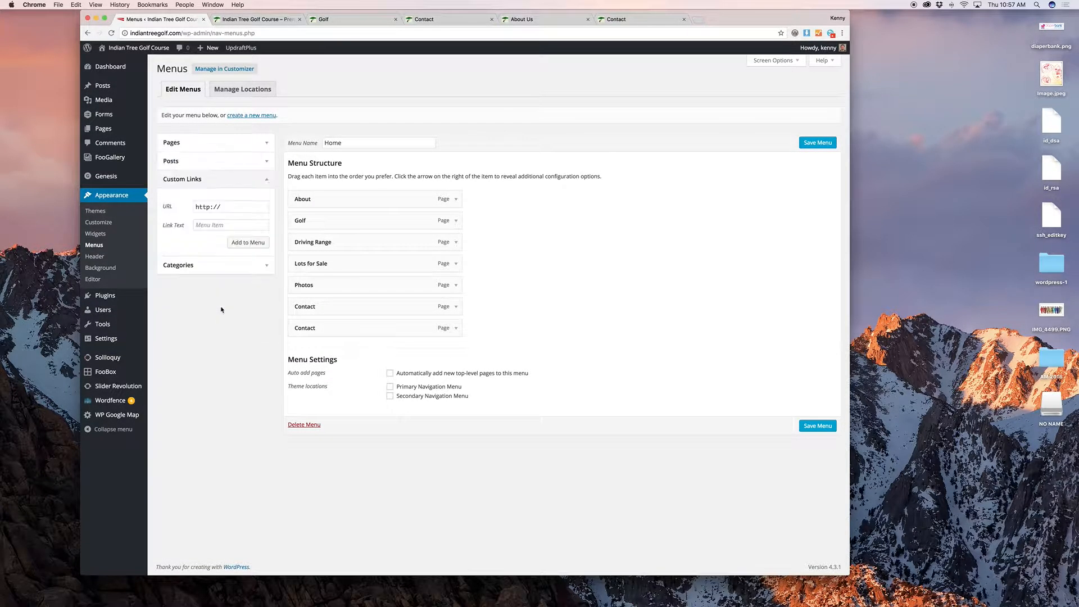
click(218, 207)
double_click(218, 208)
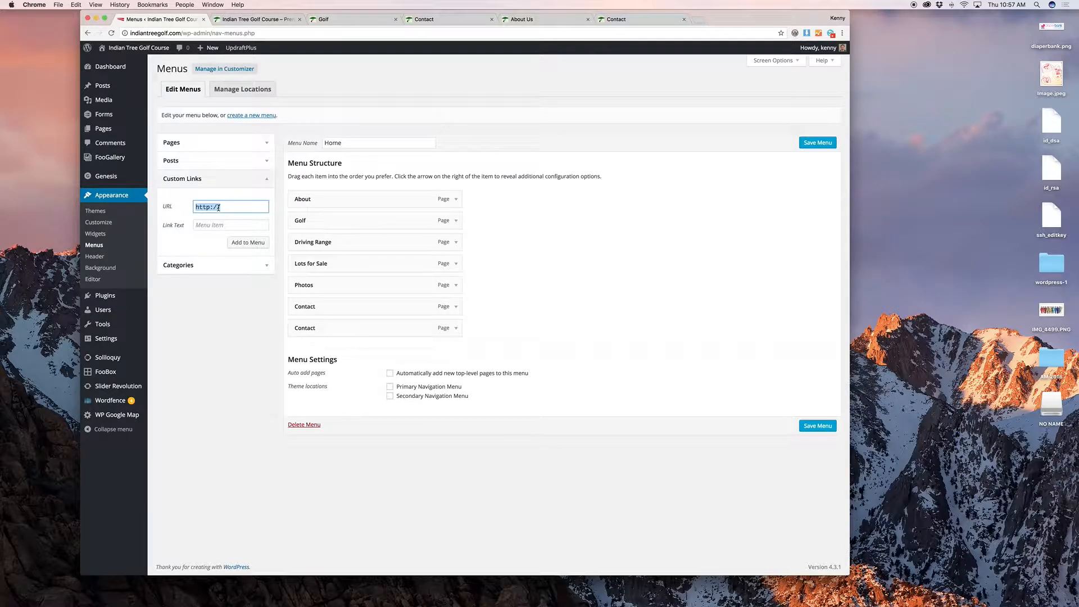
text(google.com)
key(Tab)
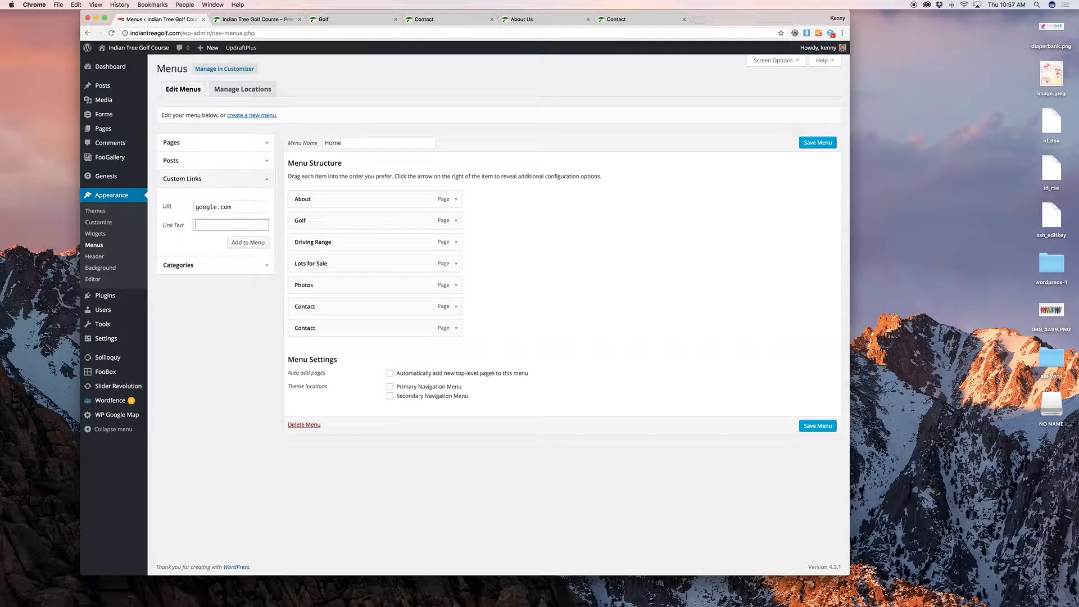
text(Google It!)
click(248, 243)
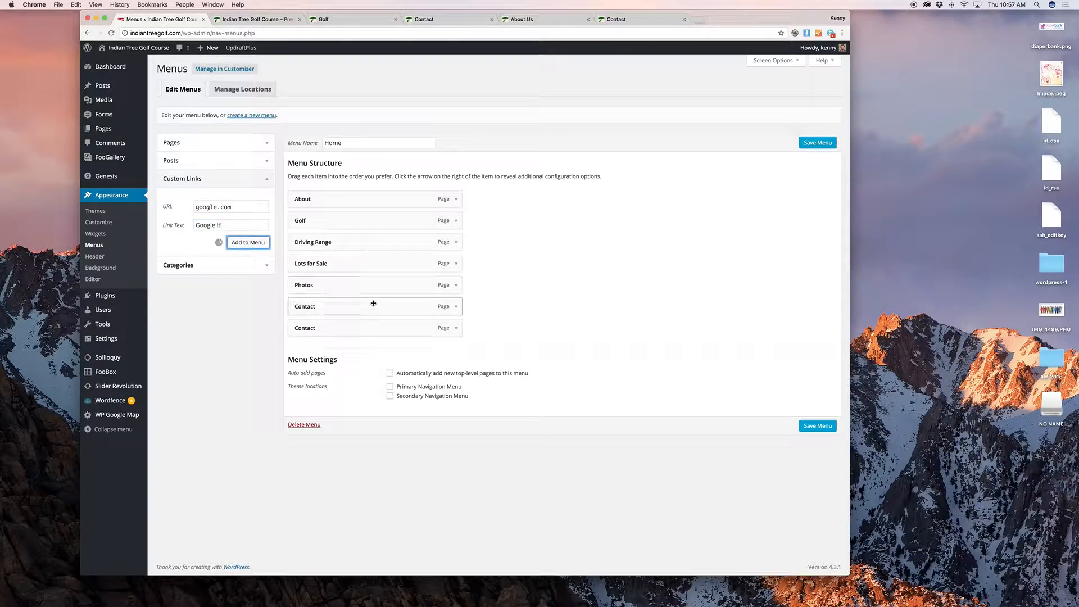
drag(356, 349, 353, 309)
Step: Open the Categories panel and check the updated menu on the live site
click(267, 266)
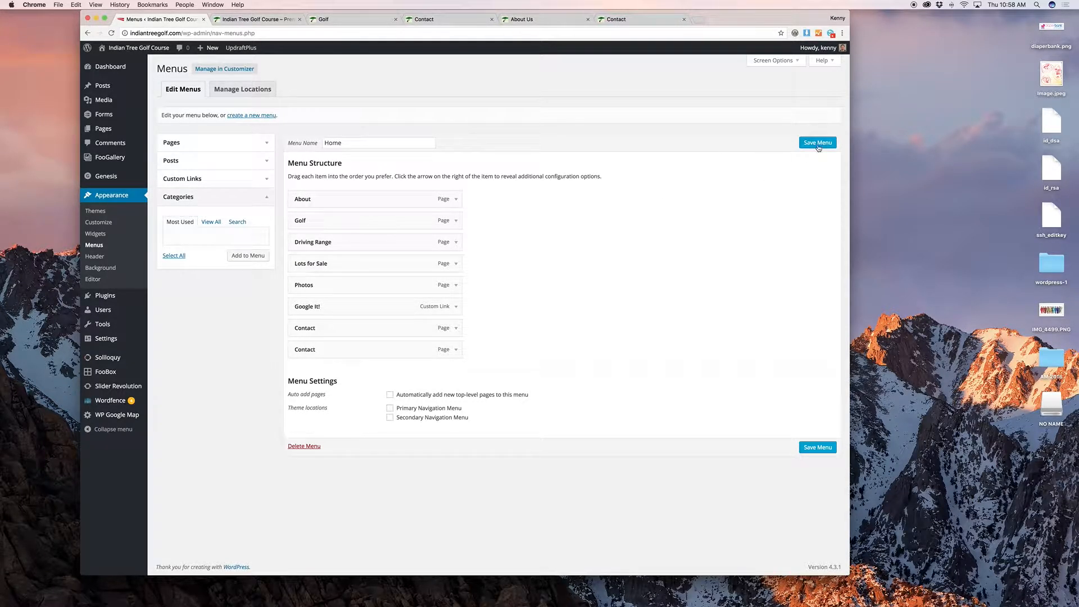
click(250, 20)
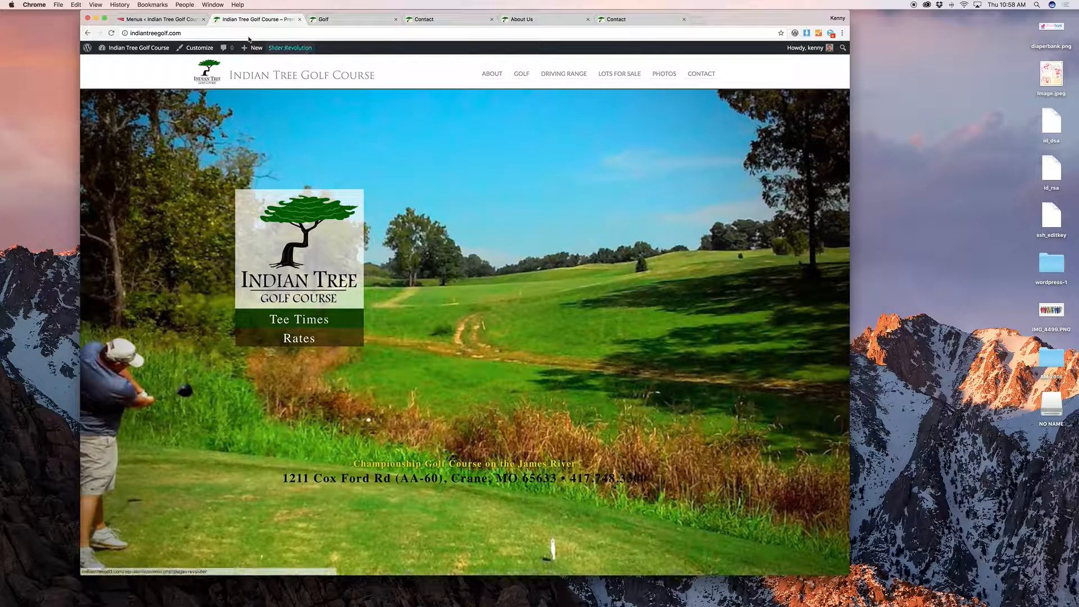
click(189, 20)
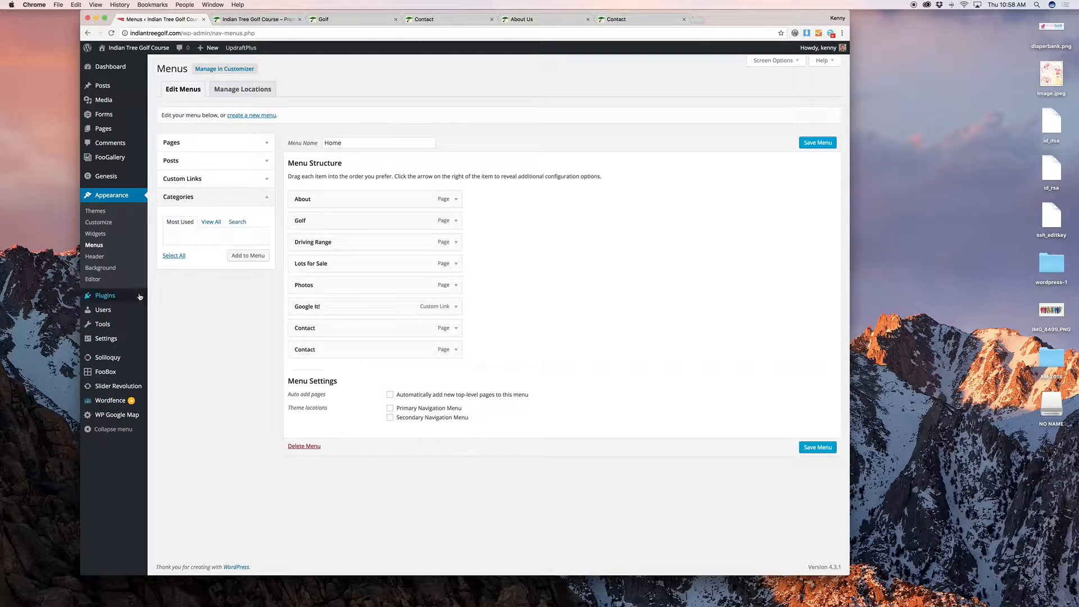
mouse_move(134, 299)
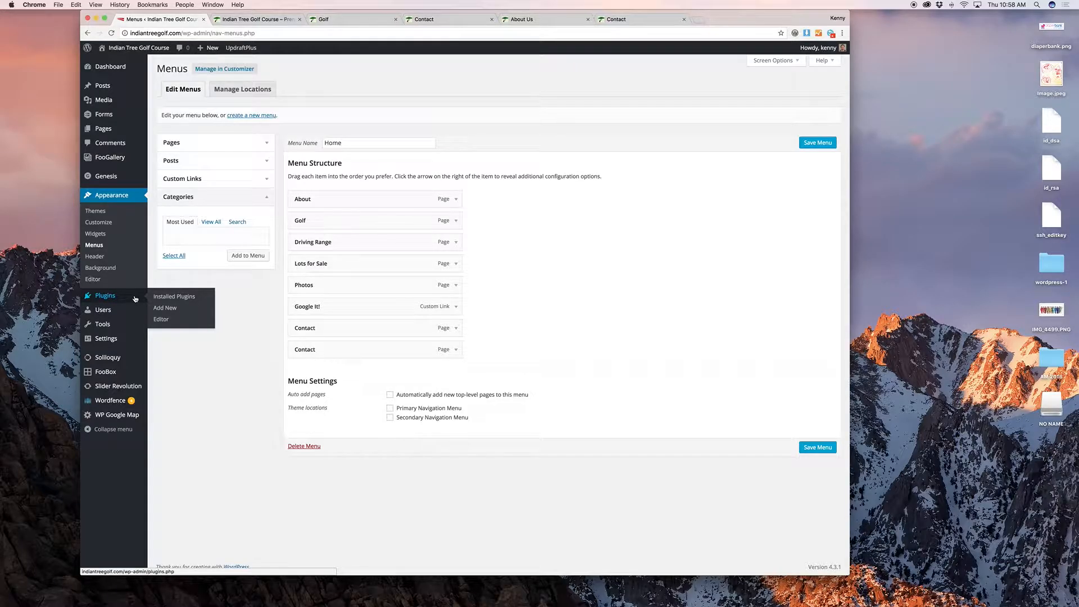
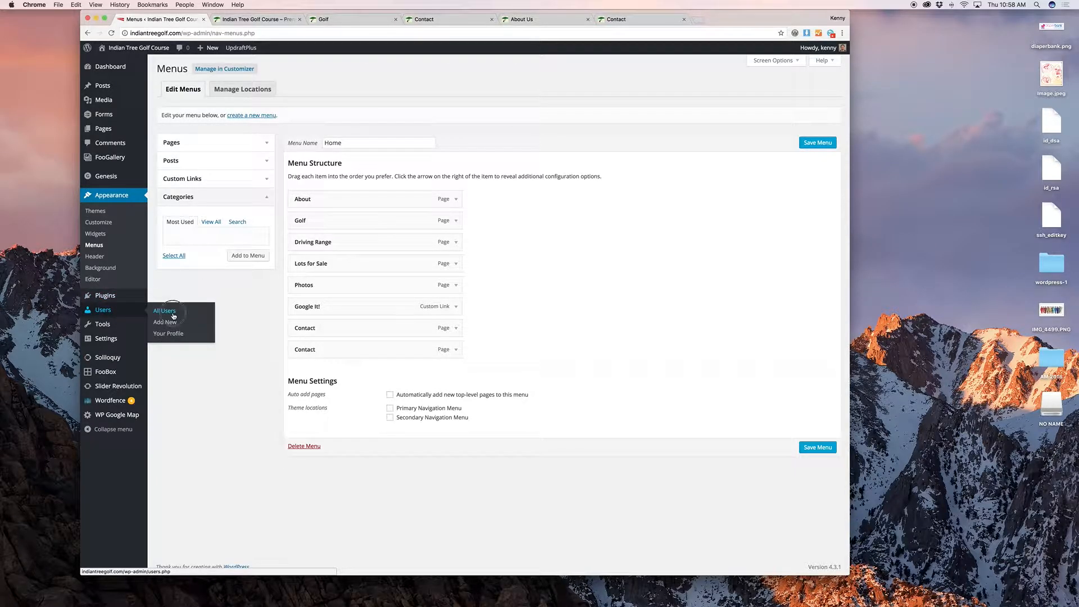
Step: Delete the last staff user, attributing all their content to another administrator, then open Add New User
click(165, 312)
click(598, 195)
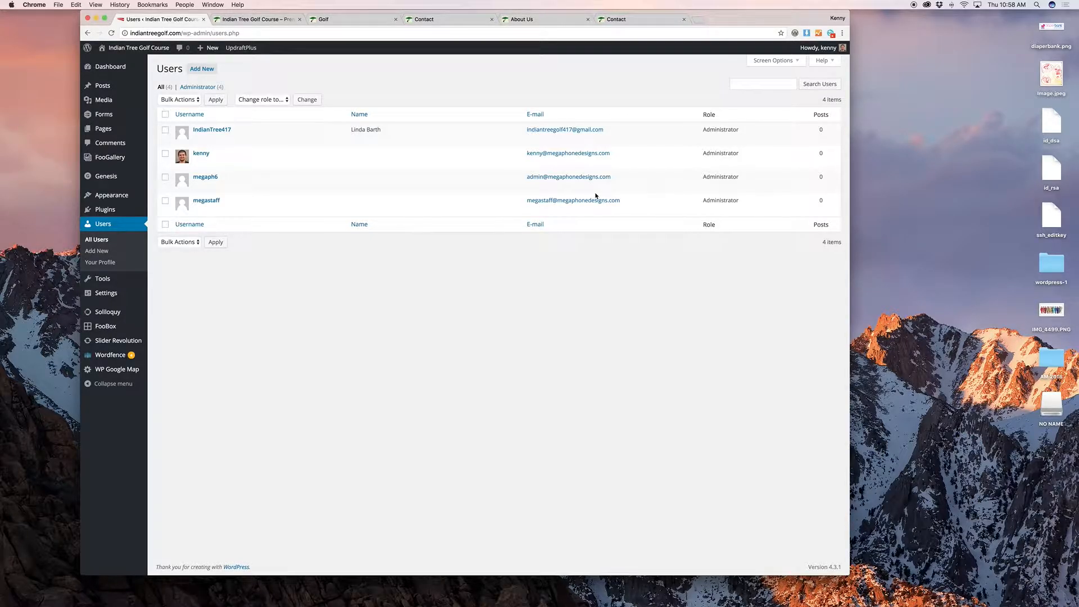
click(216, 209)
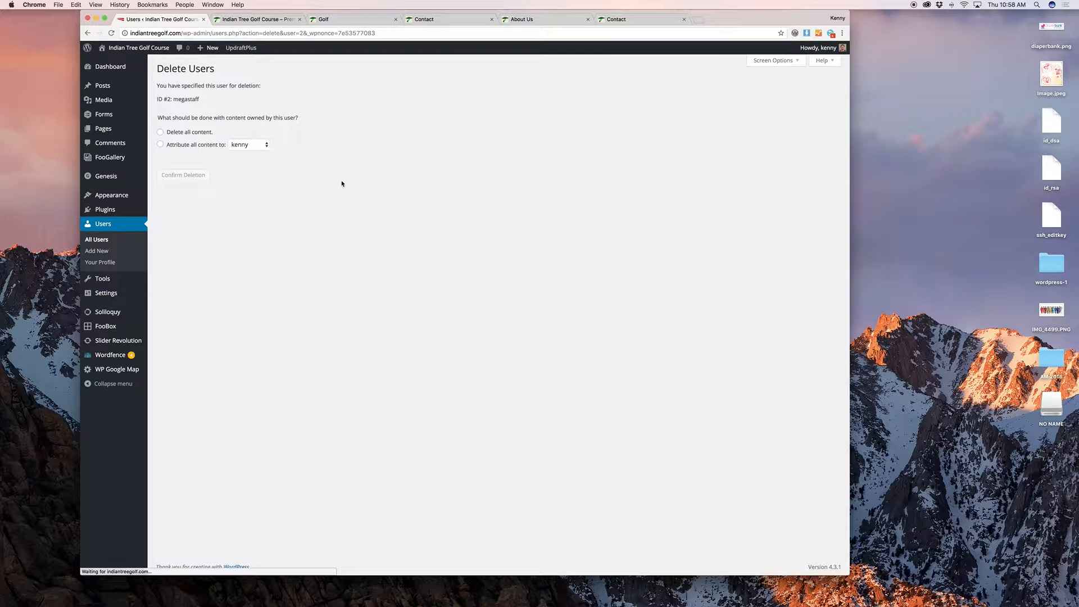
click(187, 145)
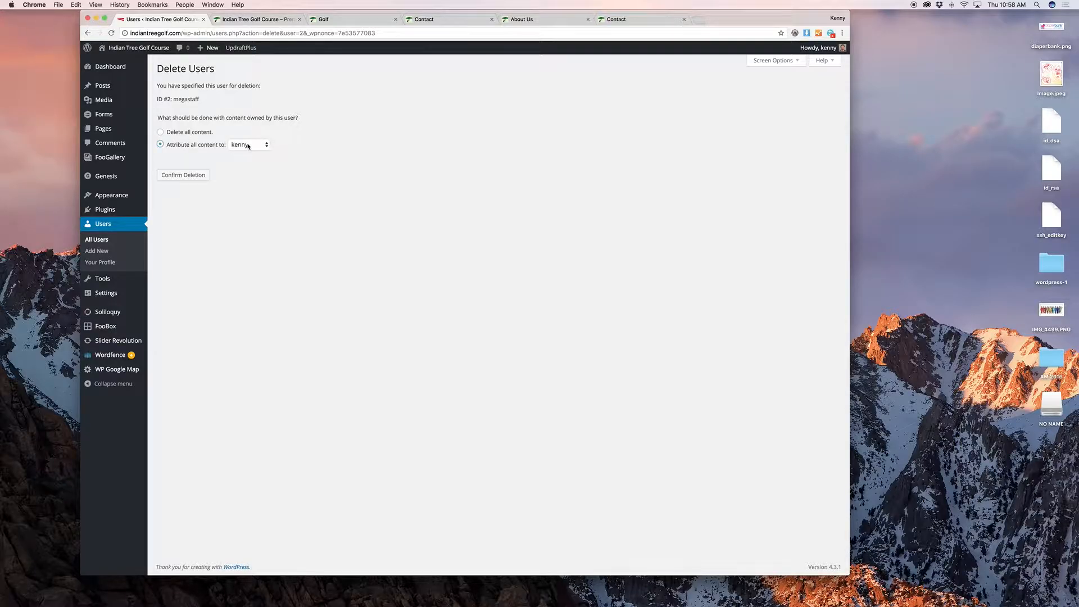
click(249, 144)
click(245, 160)
click(194, 177)
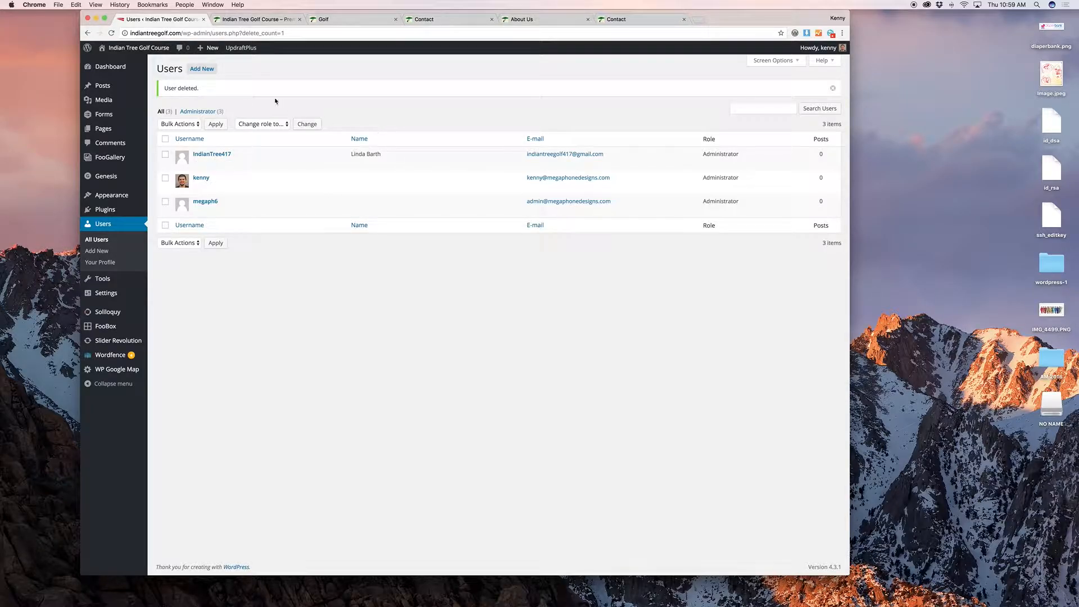
click(202, 68)
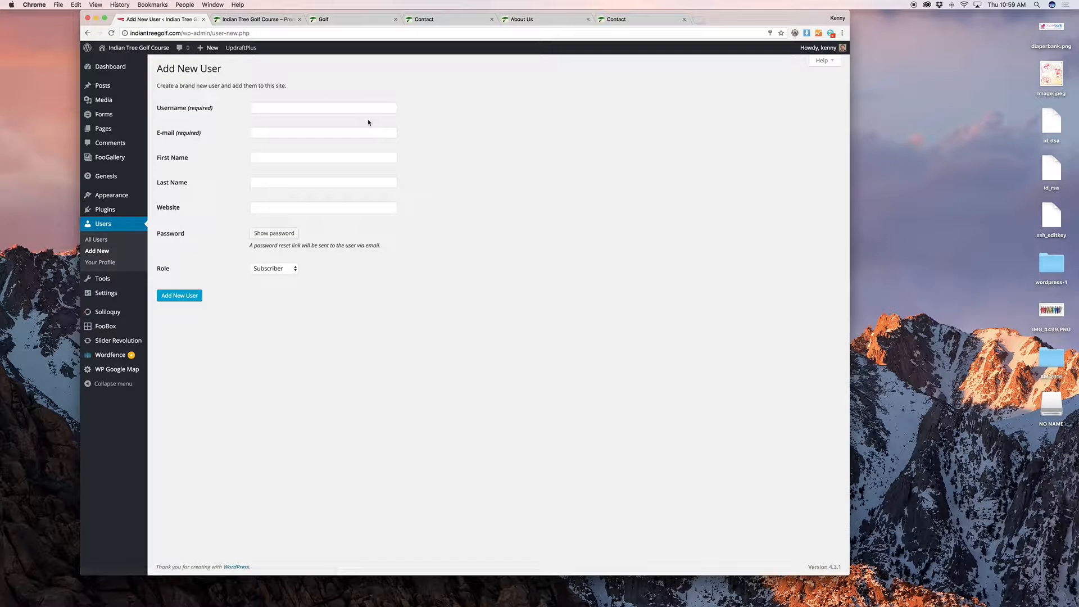
Step: Enter username 'nameuser' and a sample e-mail address, then reveal the generated strong password
click(336, 107)
text(nameuser)
key(Tab)
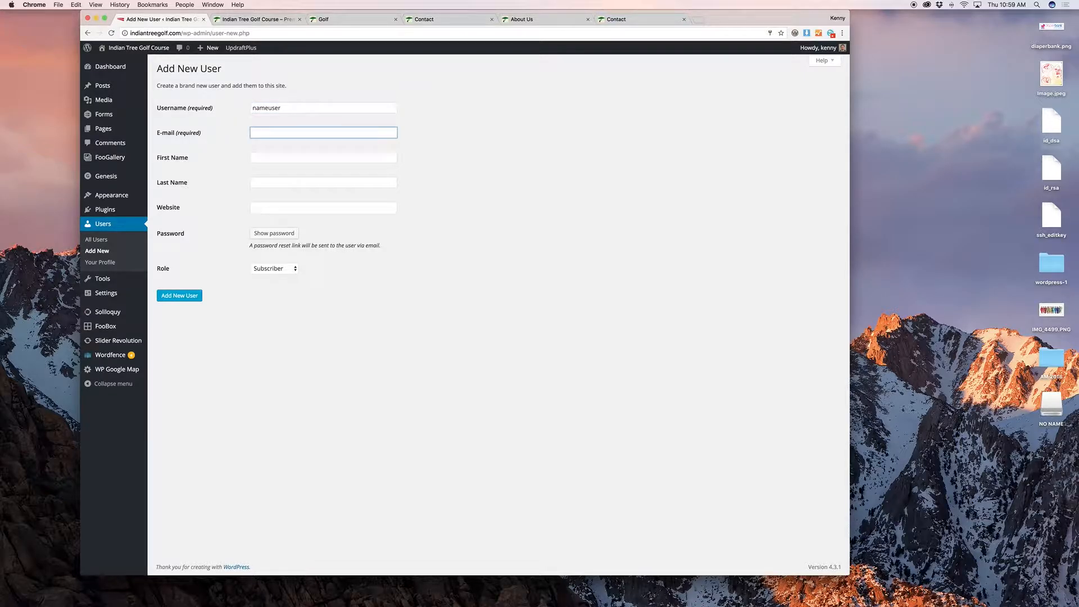
text(k)
key(BackSpace)
text(email@)
text(email.com)
key(Tab)
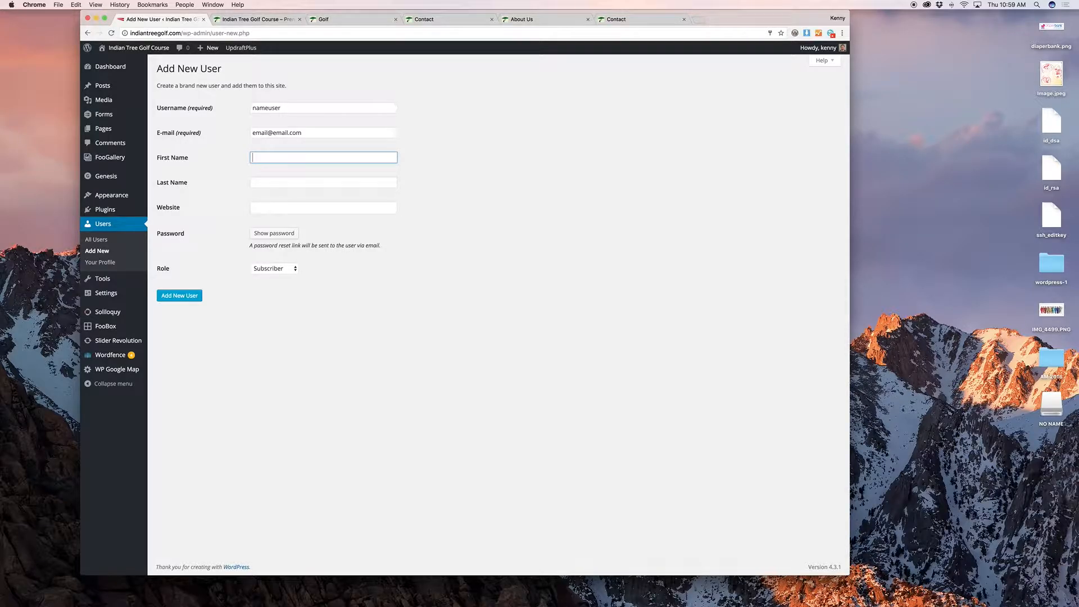
key(Tab)
key(Tab)
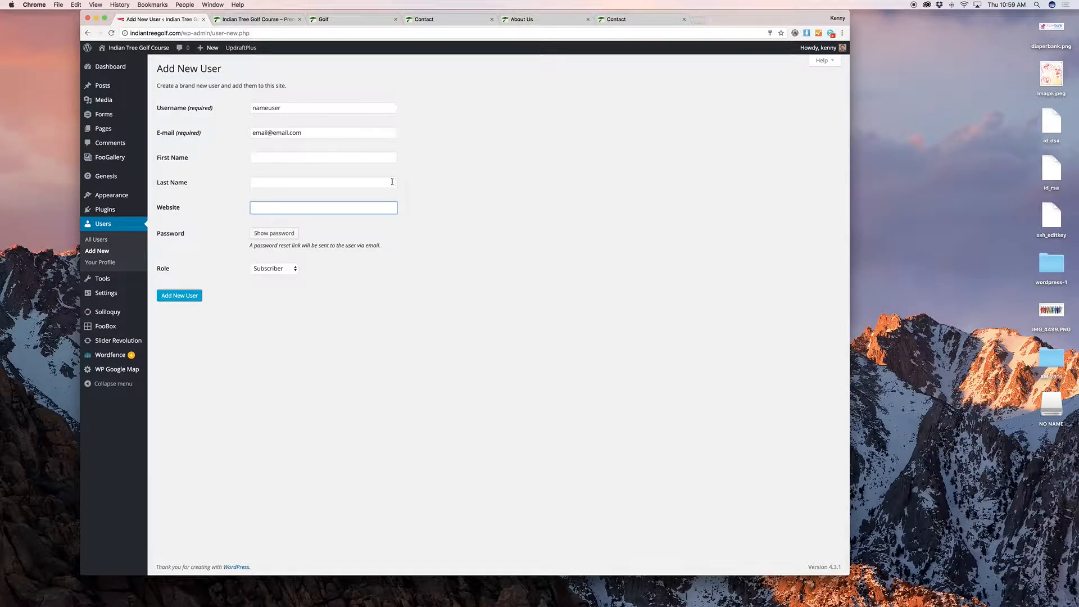
click(288, 233)
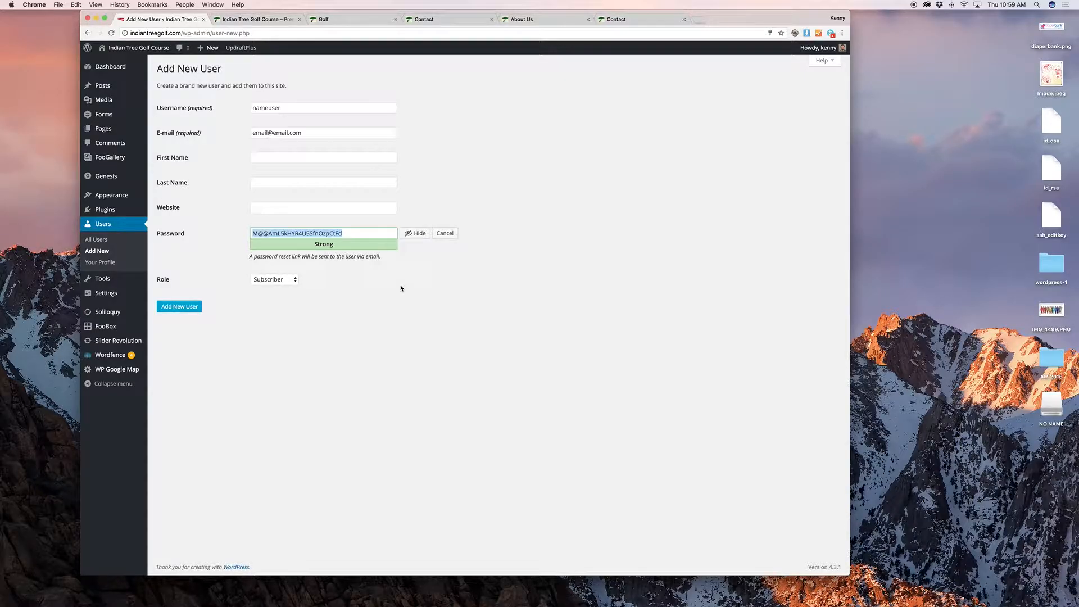
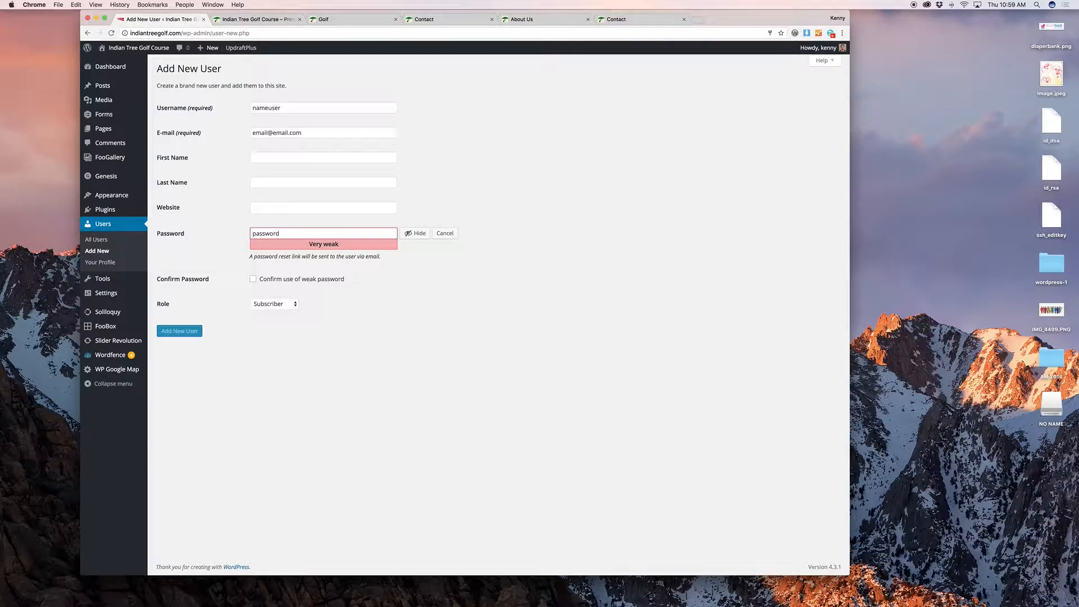
Step: Try a weak password, then a stronger one, and finally clear the Password field
key(super+a)
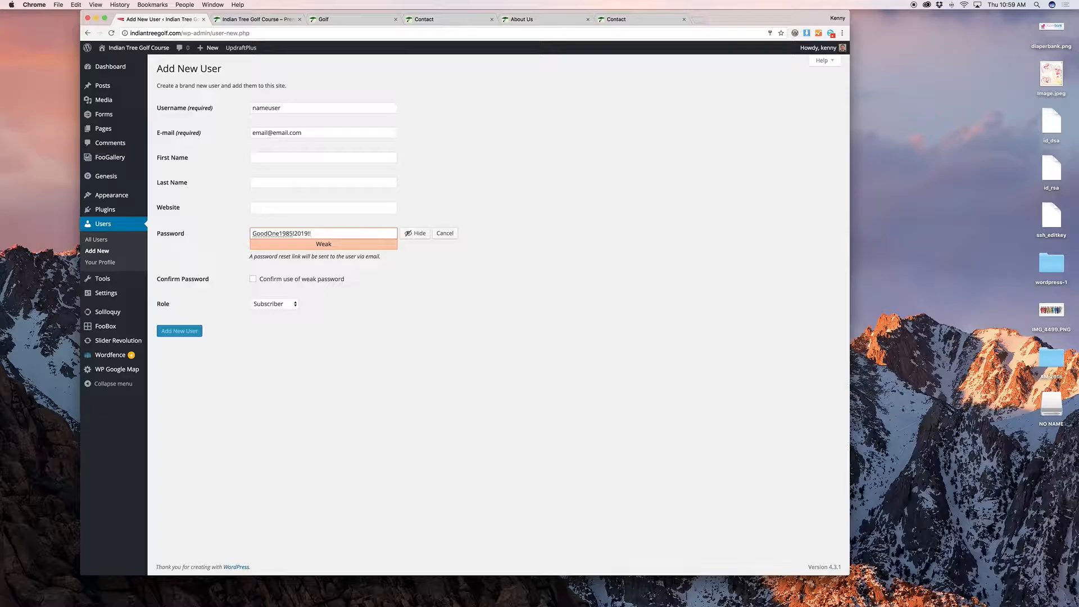
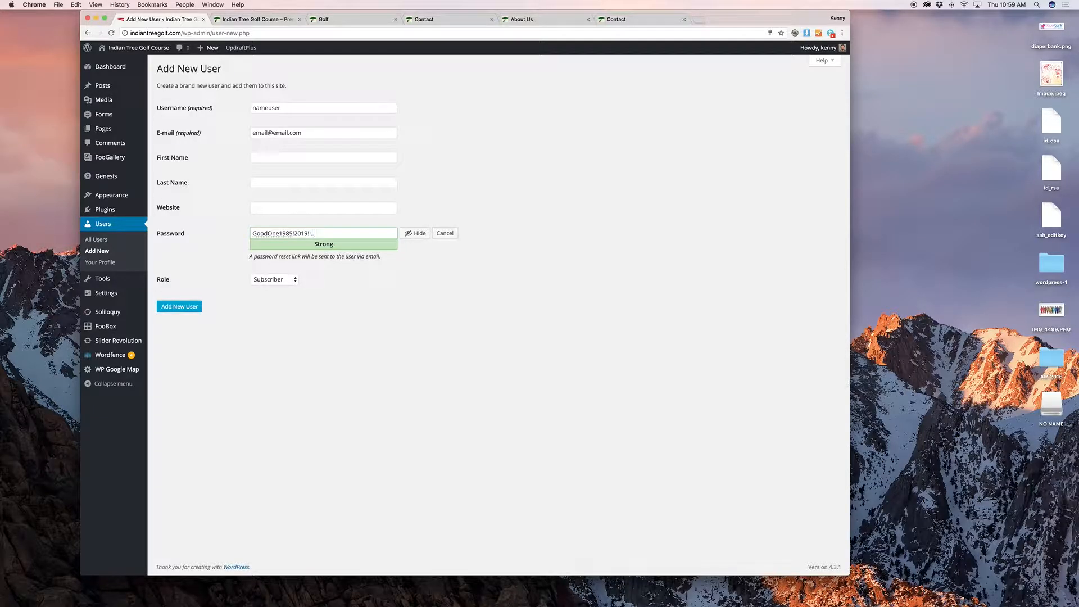
key(super+a)
key(BackSpace)
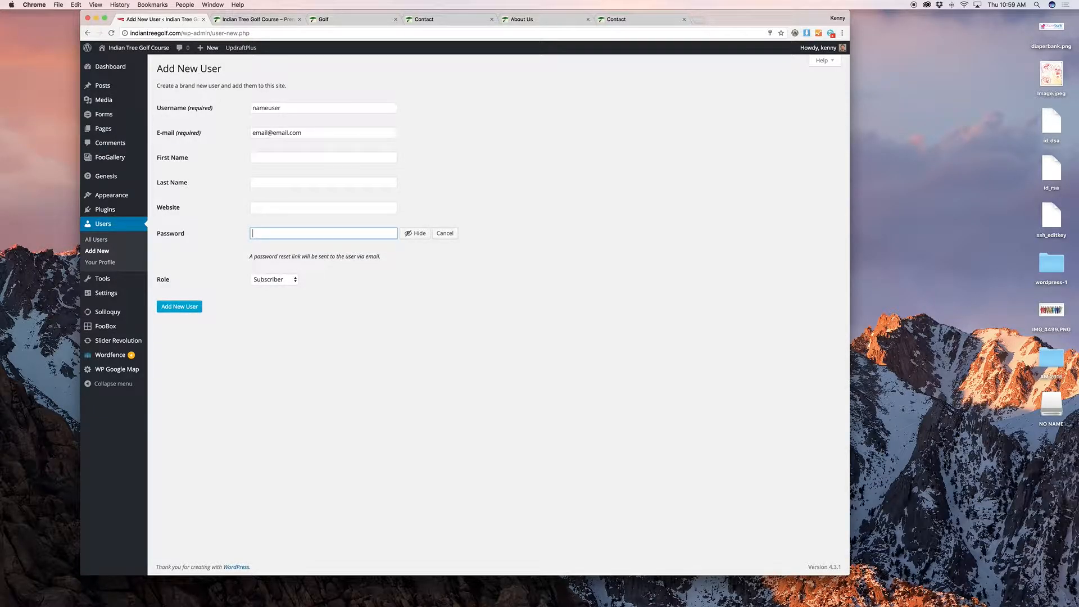
click(441, 272)
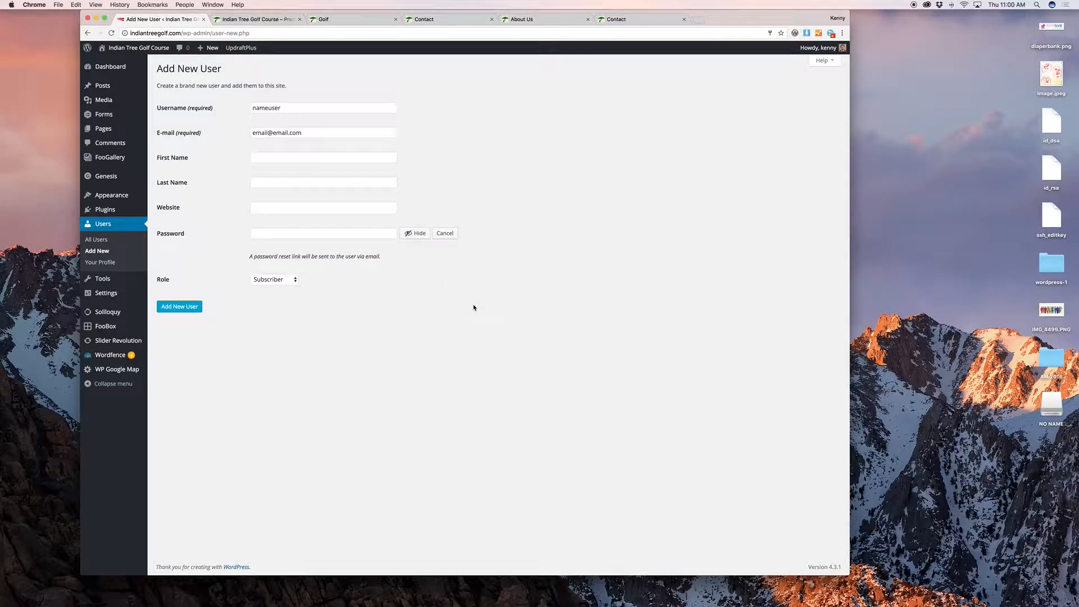
Step: Review the Role options, keep Subscriber, and head back to All Users
click(267, 278)
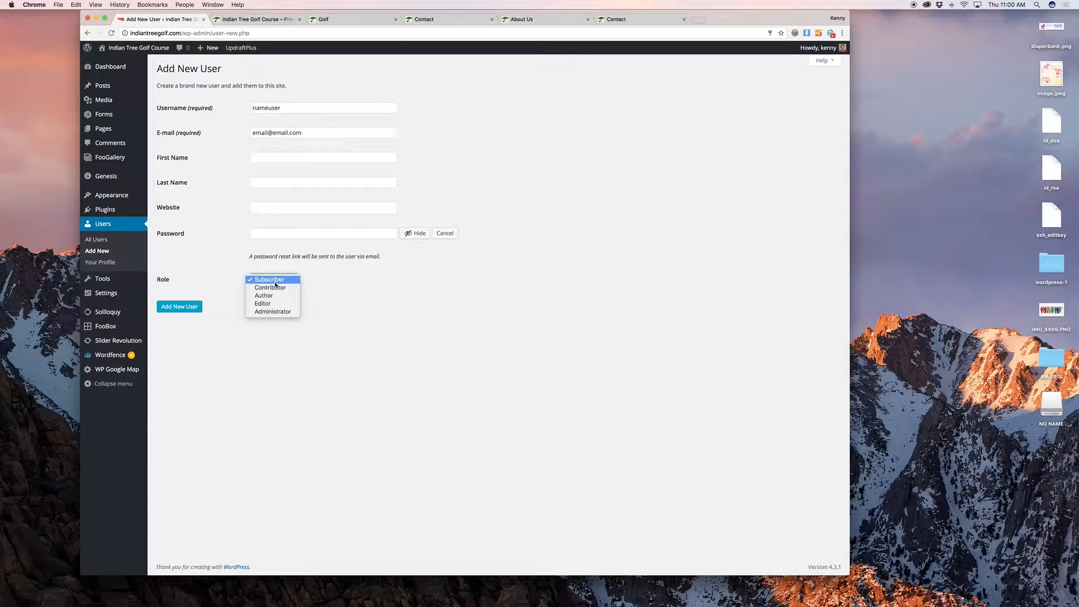
click(288, 313)
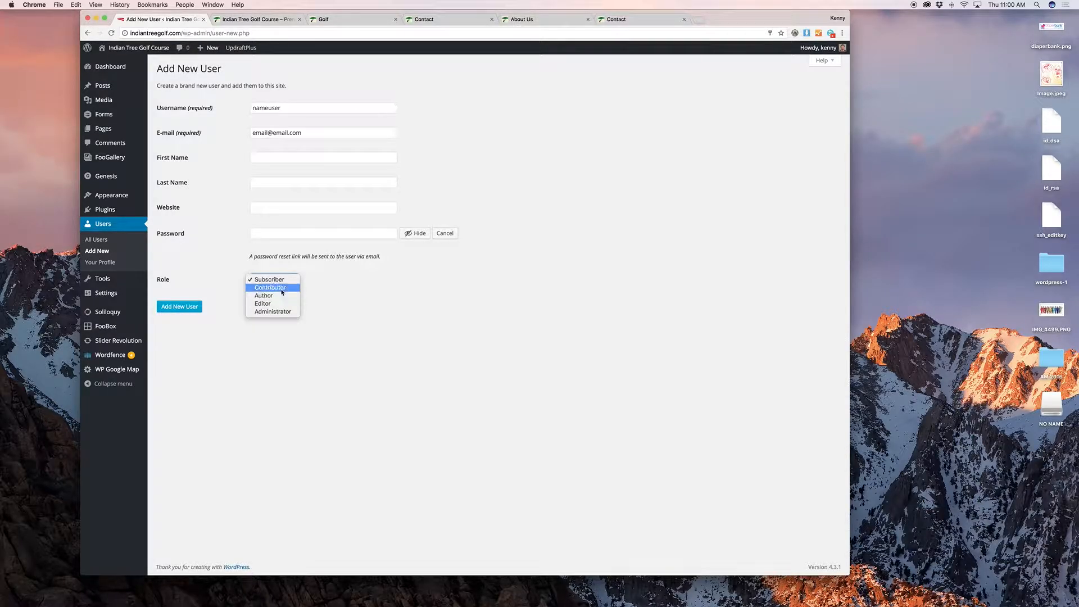
click(333, 273)
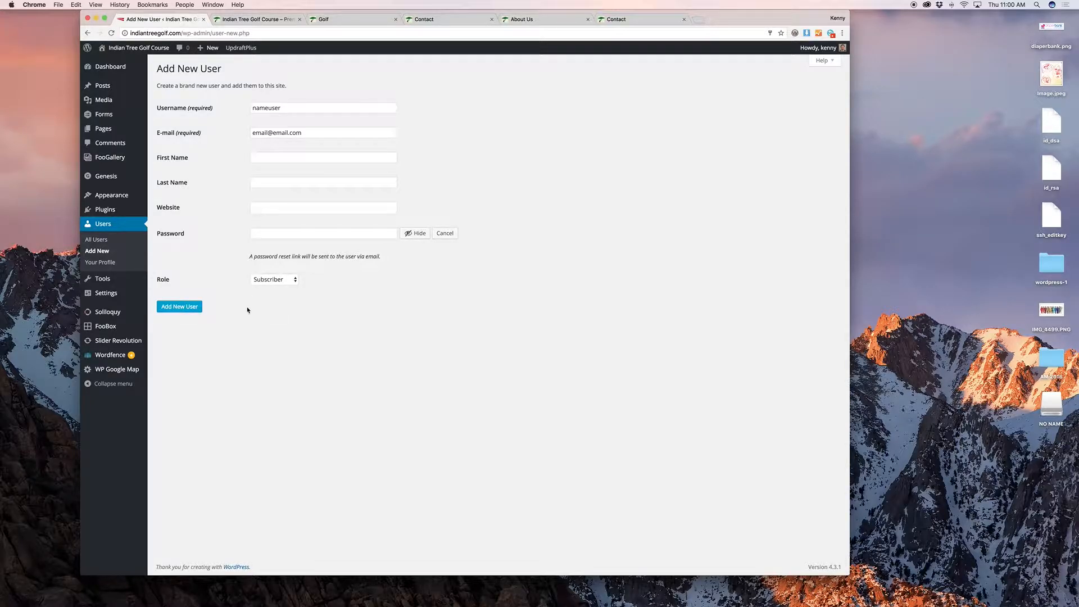
click(96, 239)
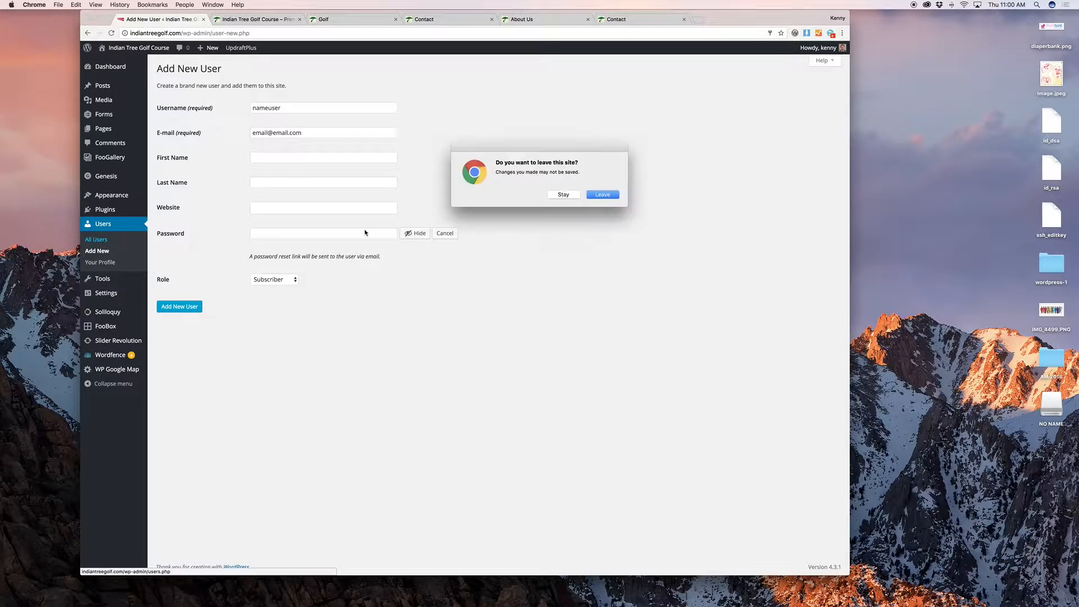
Step: Abandon the unsaved form and generate a new strong password on the administrator's profile
click(603, 195)
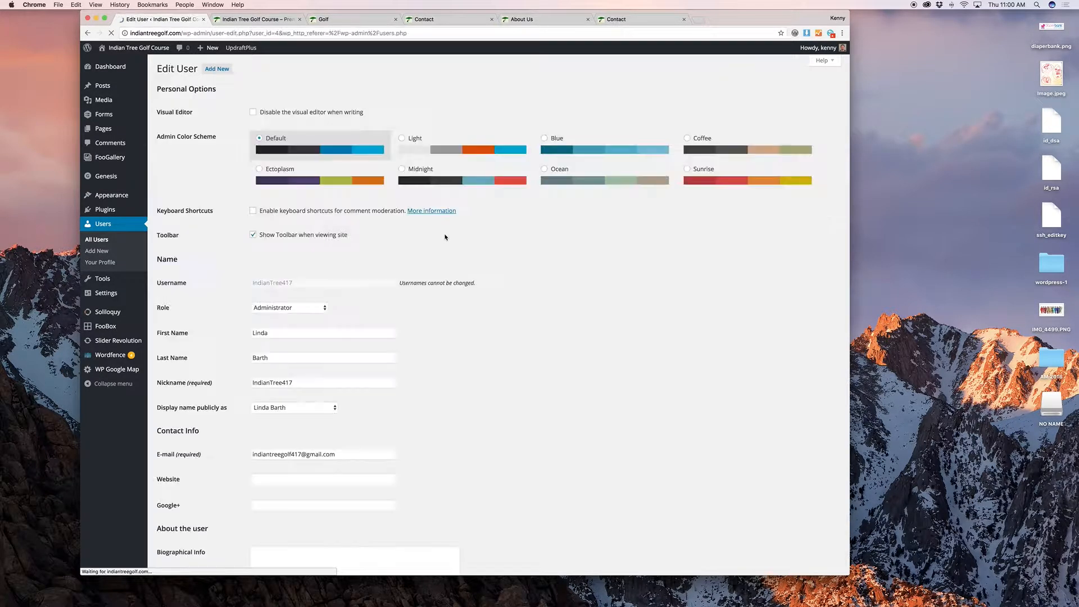
scroll(511, 250, down, 3)
scroll(512, 253, down, 5)
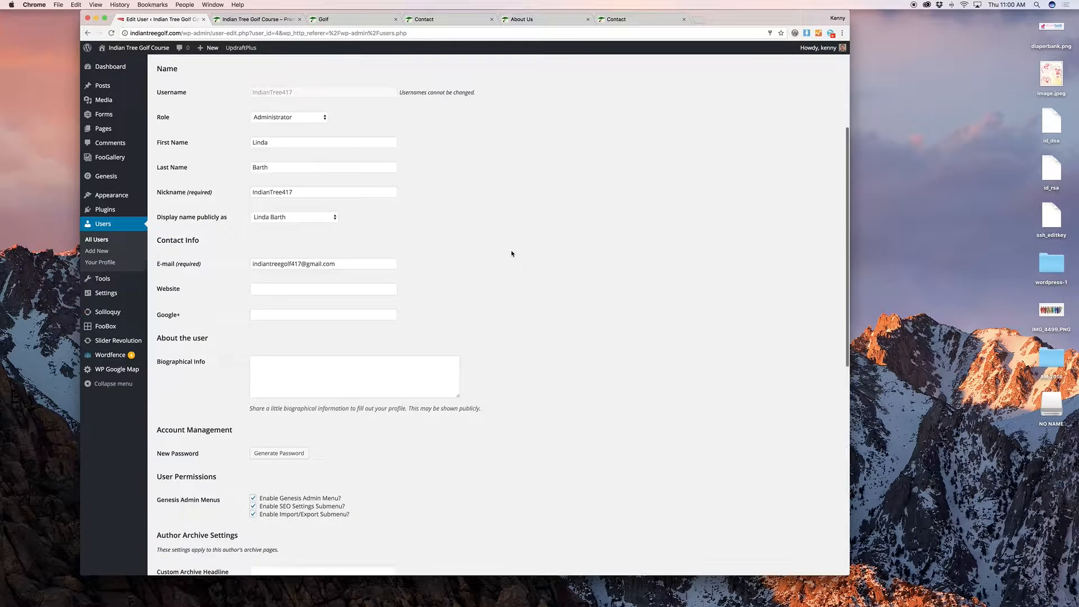
scroll(511, 253, up, 3)
scroll(511, 253, down, 3)
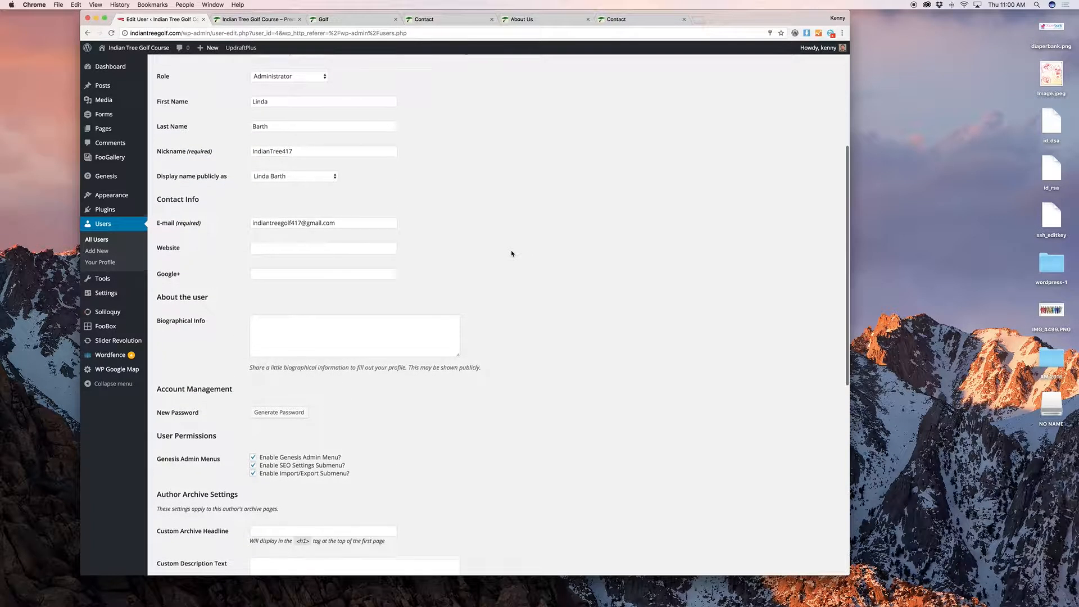
click(297, 348)
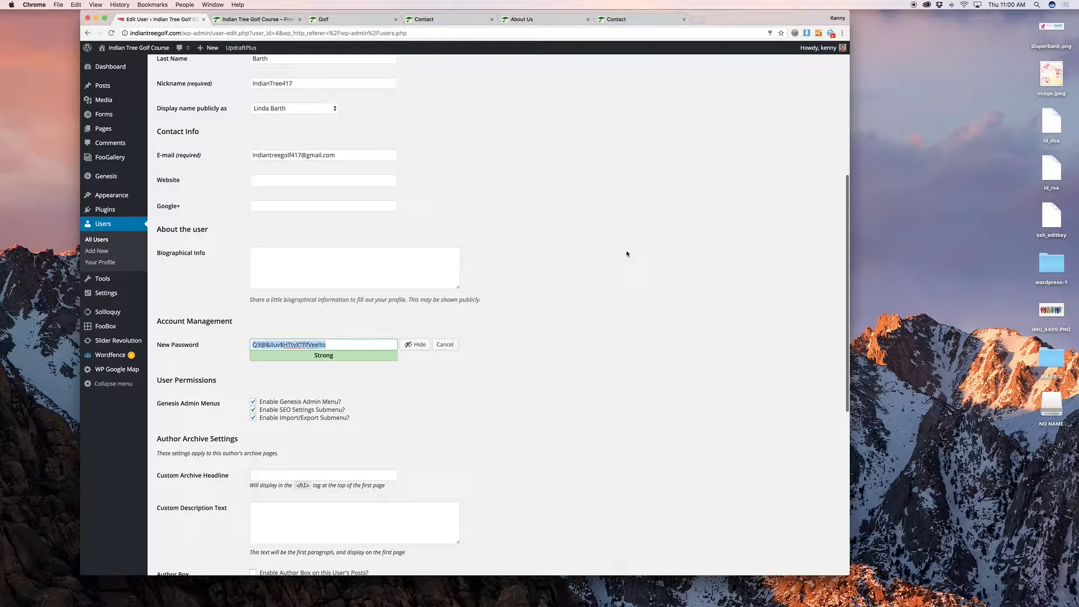
scroll(626, 253, down, 10)
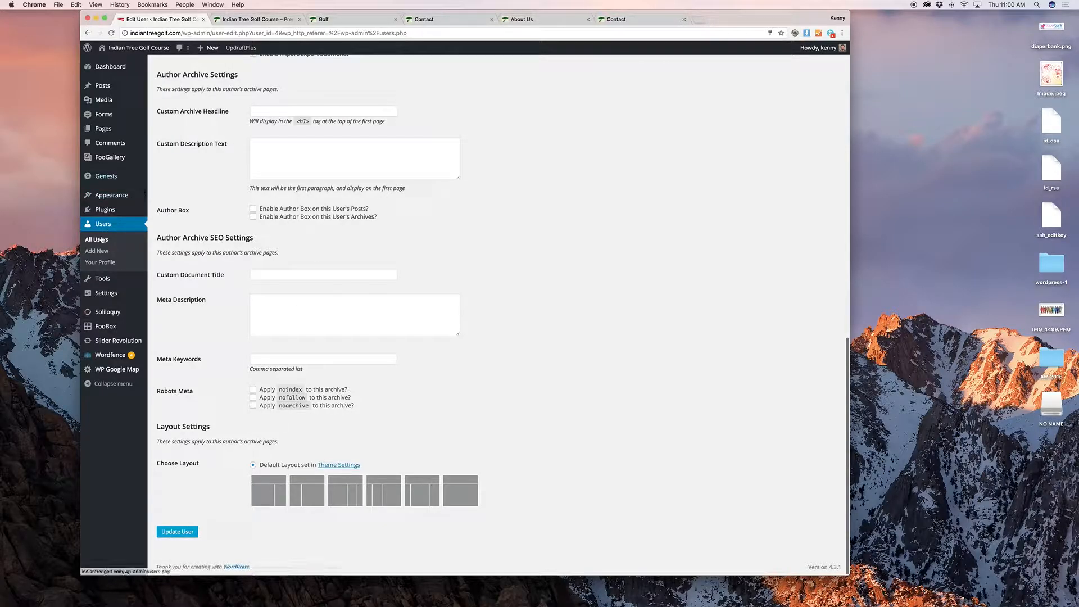
Step: Switch to the live Indian Tree Golf Course homepage tab
mouse_move(106, 279)
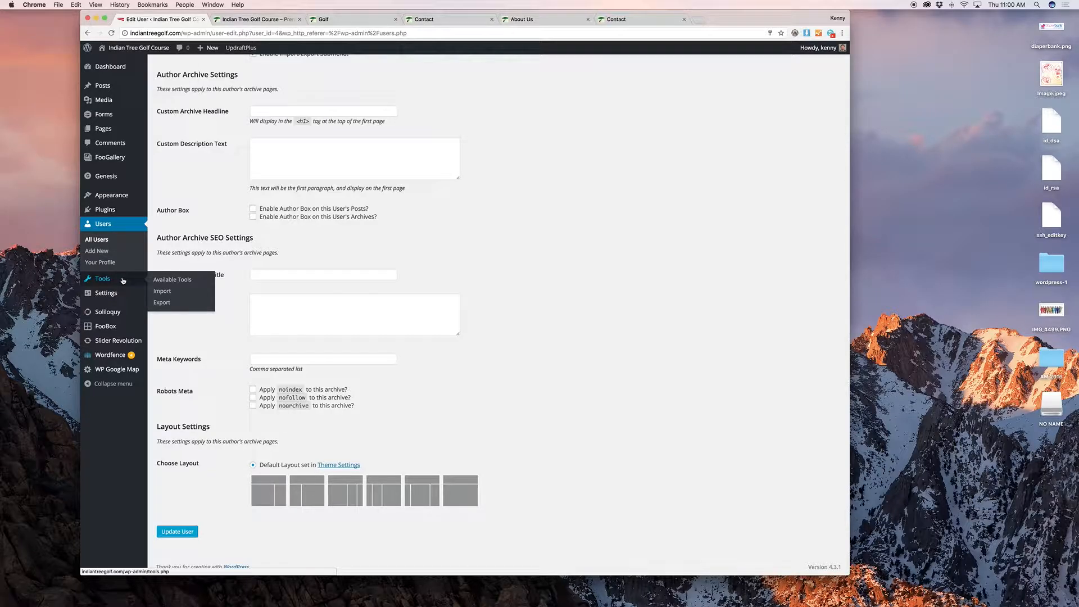
mouse_move(124, 298)
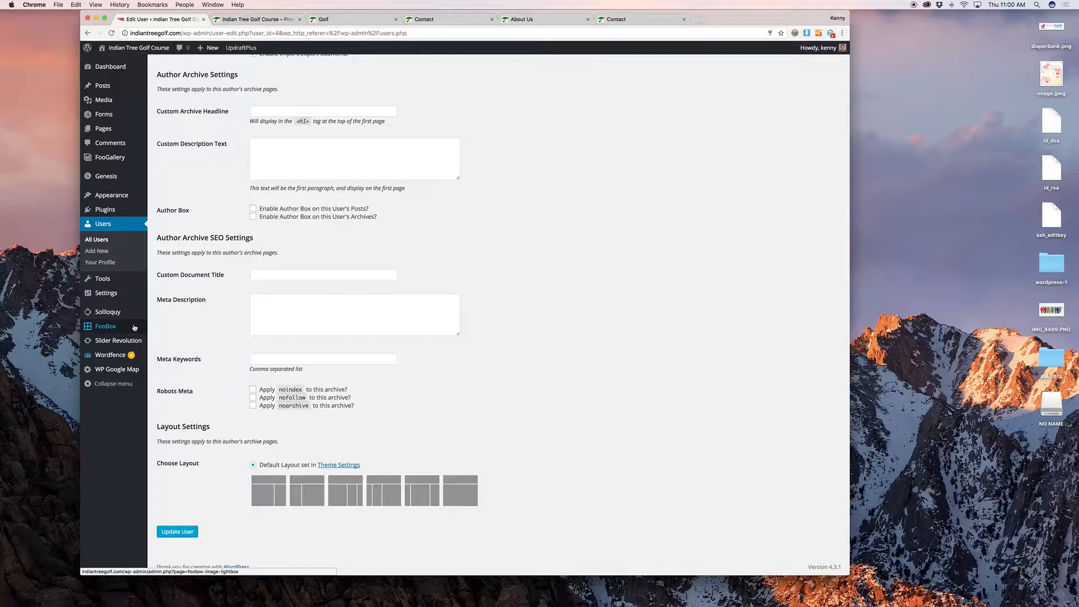
click(256, 19)
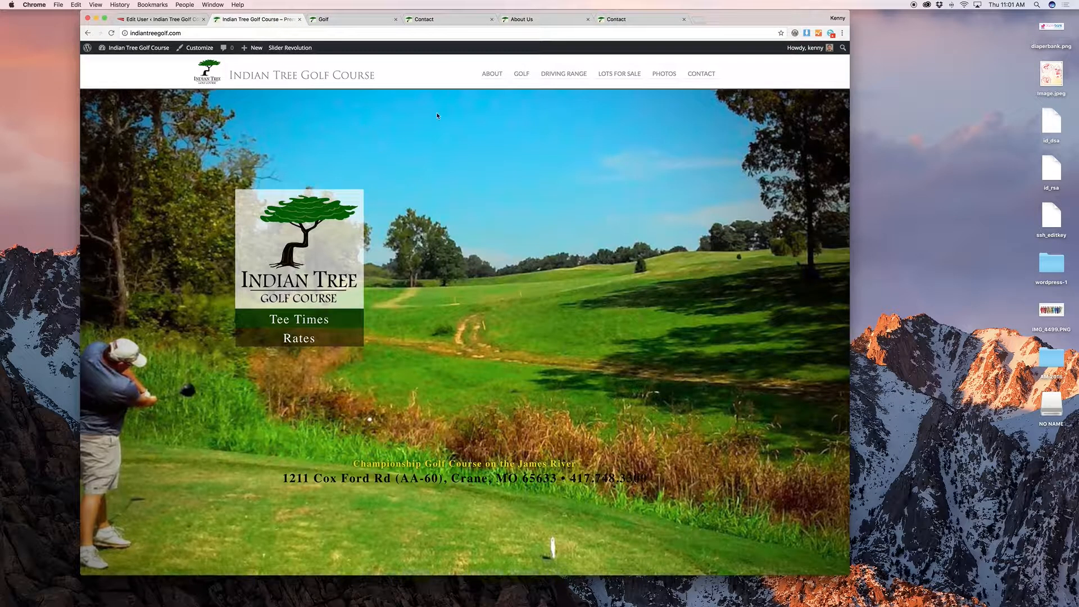
Step: View the live Photos gallery, enlarge and close the first photo, then return to Edit User
click(664, 74)
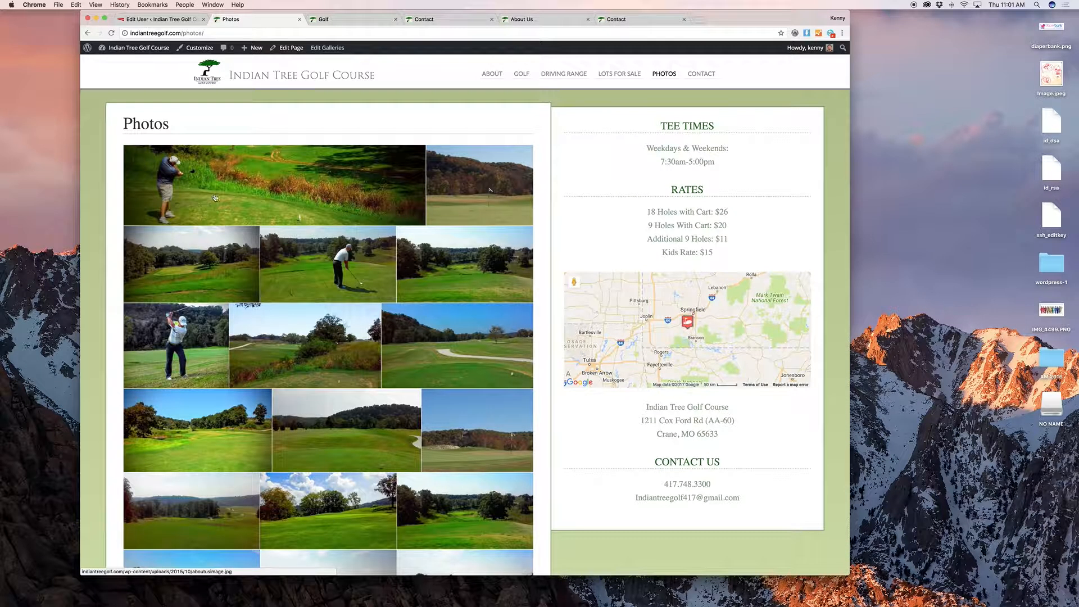
click(216, 198)
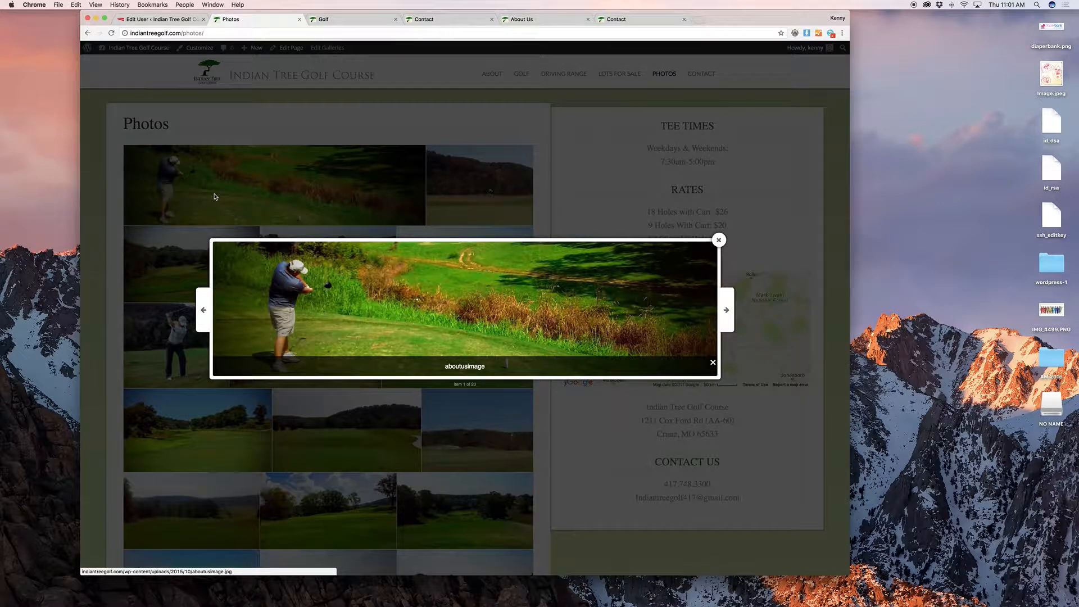
click(478, 206)
click(160, 19)
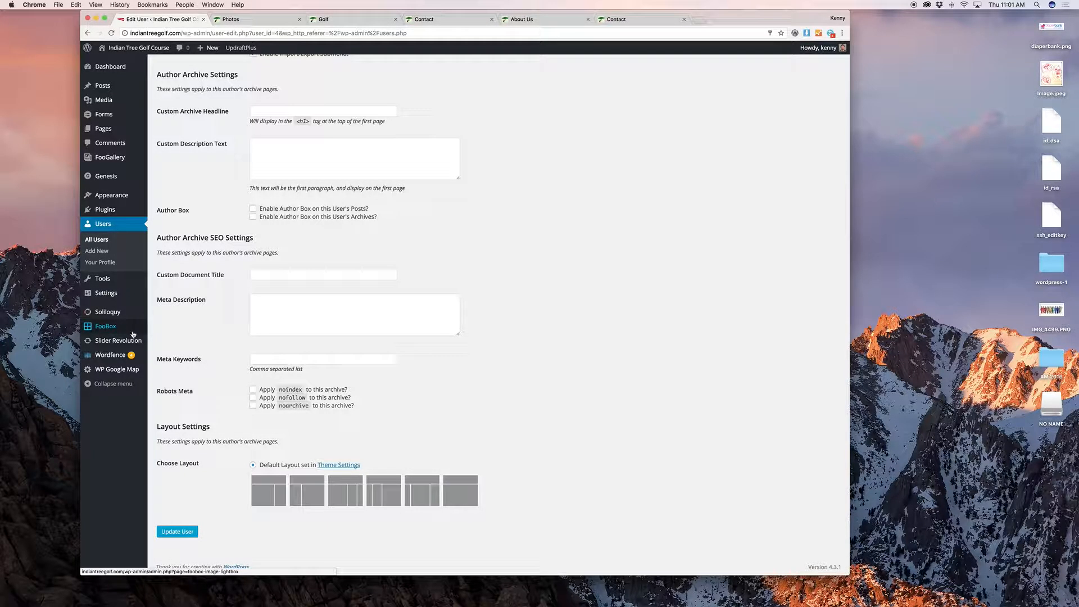
mouse_move(131, 340)
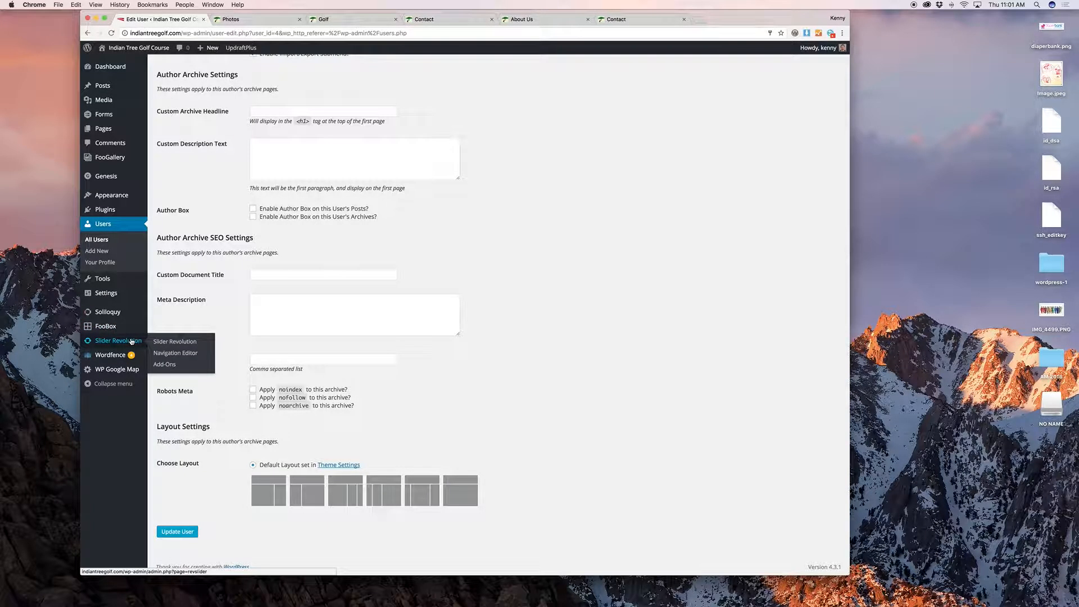
Step: Discard the user edits and open the 'home' slider in Slider Revolution's slide editor
click(194, 342)
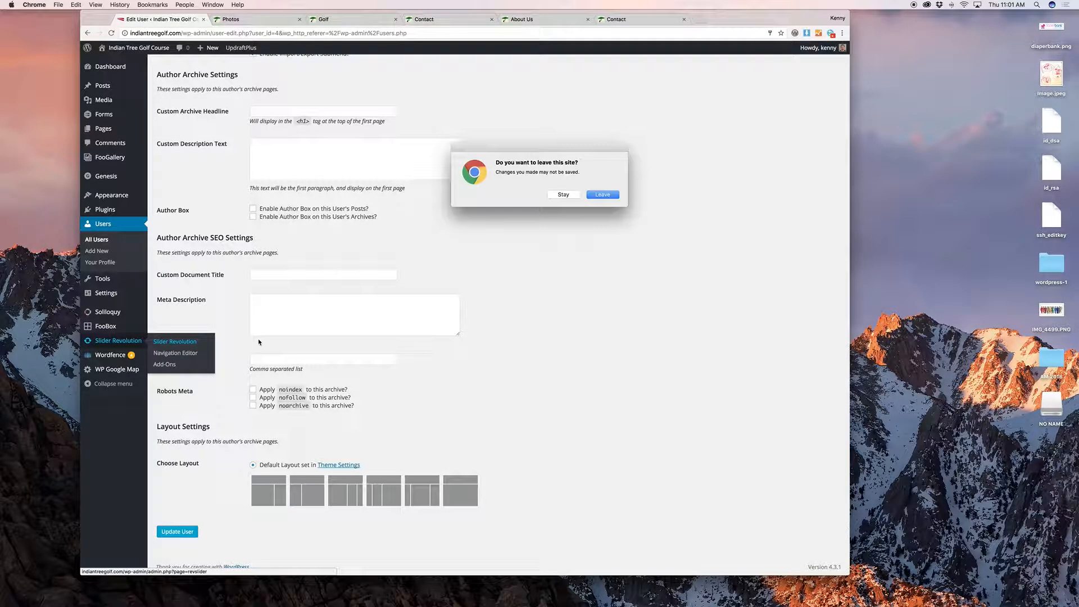
click(614, 196)
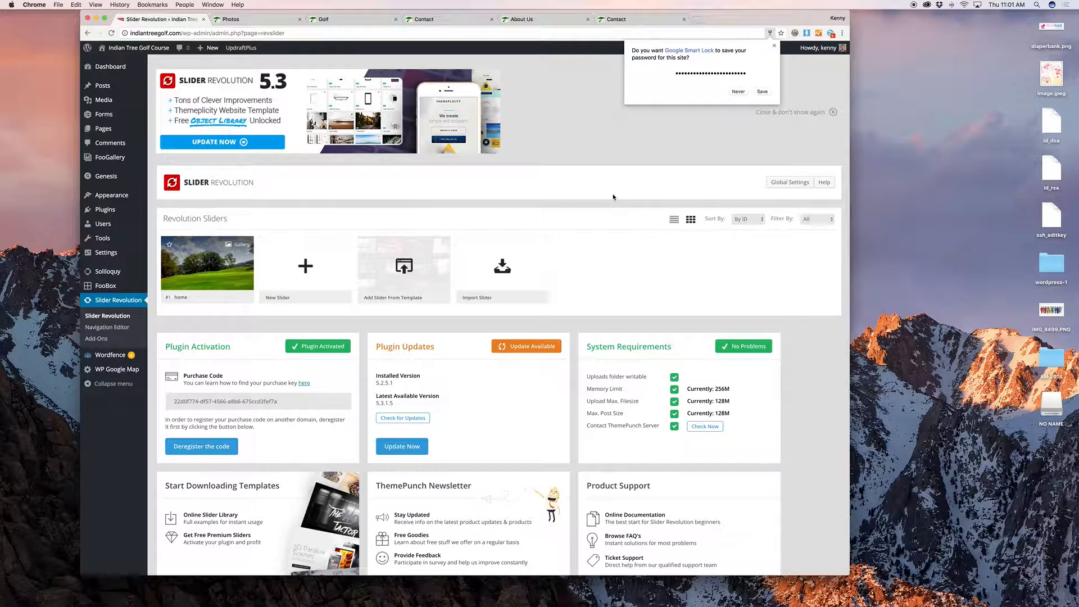
click(248, 298)
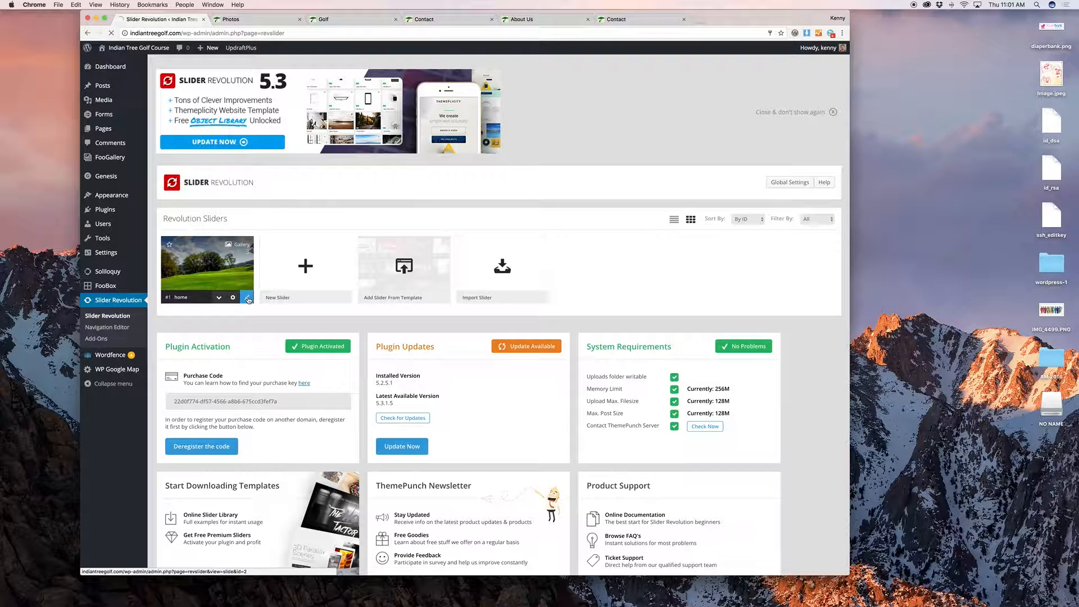
scroll(610, 185, down, 1)
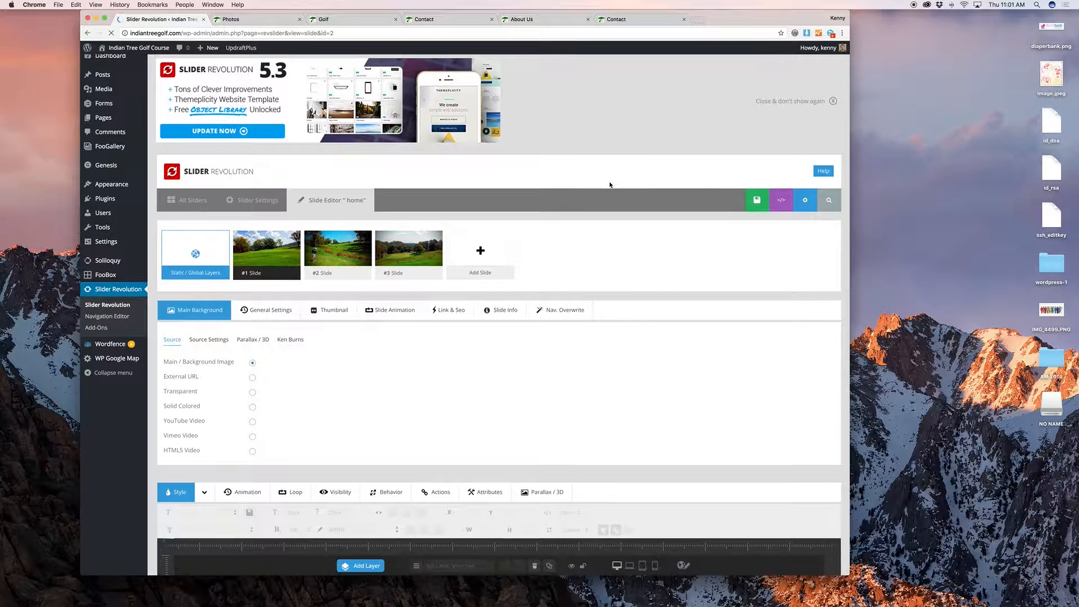
scroll(610, 185, down, 5)
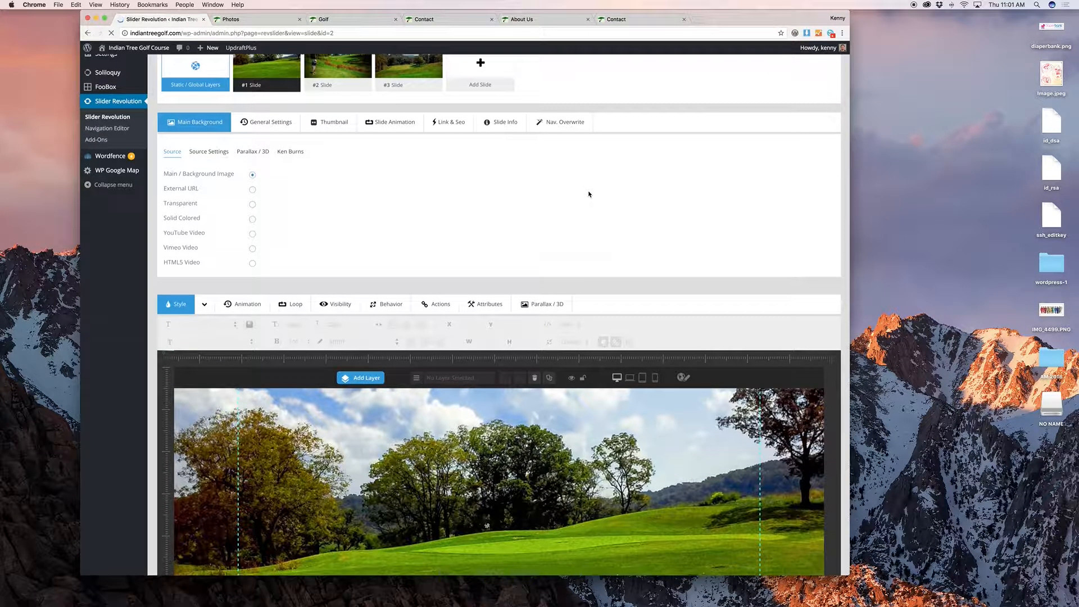
scroll(557, 232, up, 5)
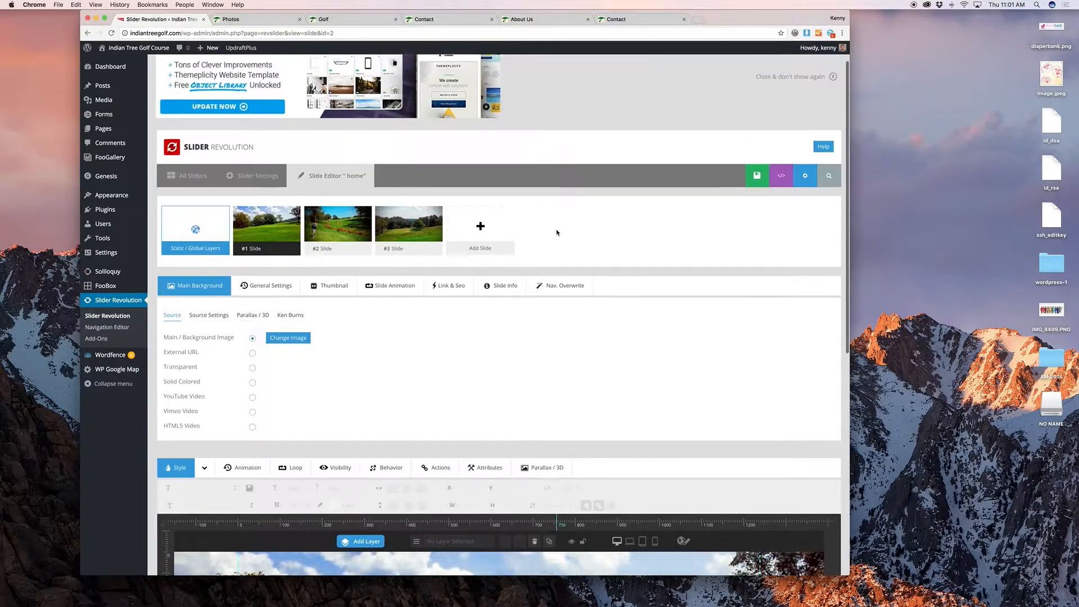
mouse_move(249, 248)
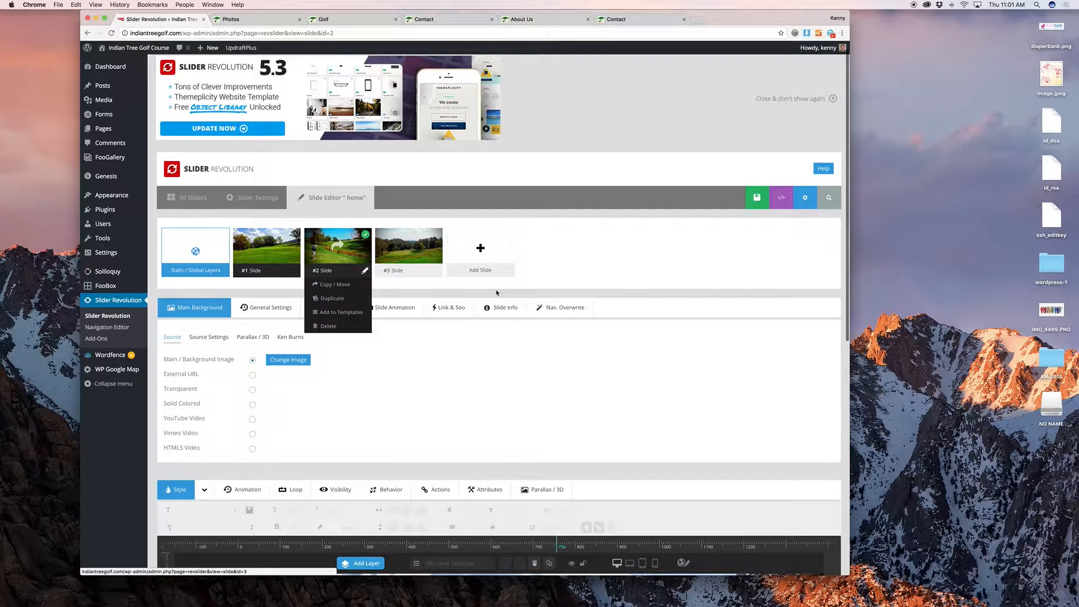
scroll(578, 308, down, 8)
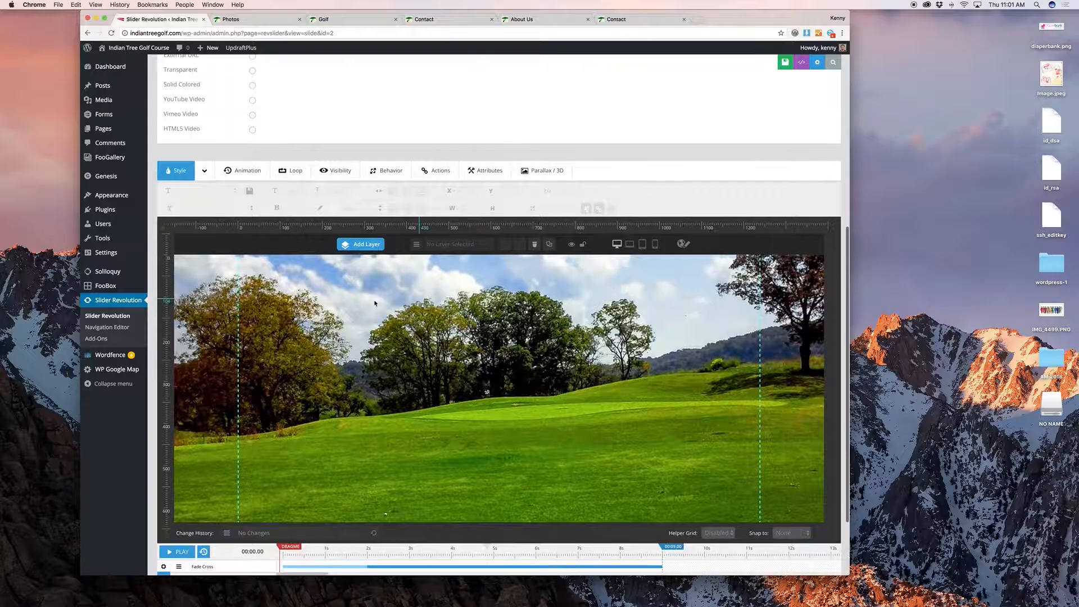
Step: Check the slider on the live home page, then return to the editor tab
click(261, 19)
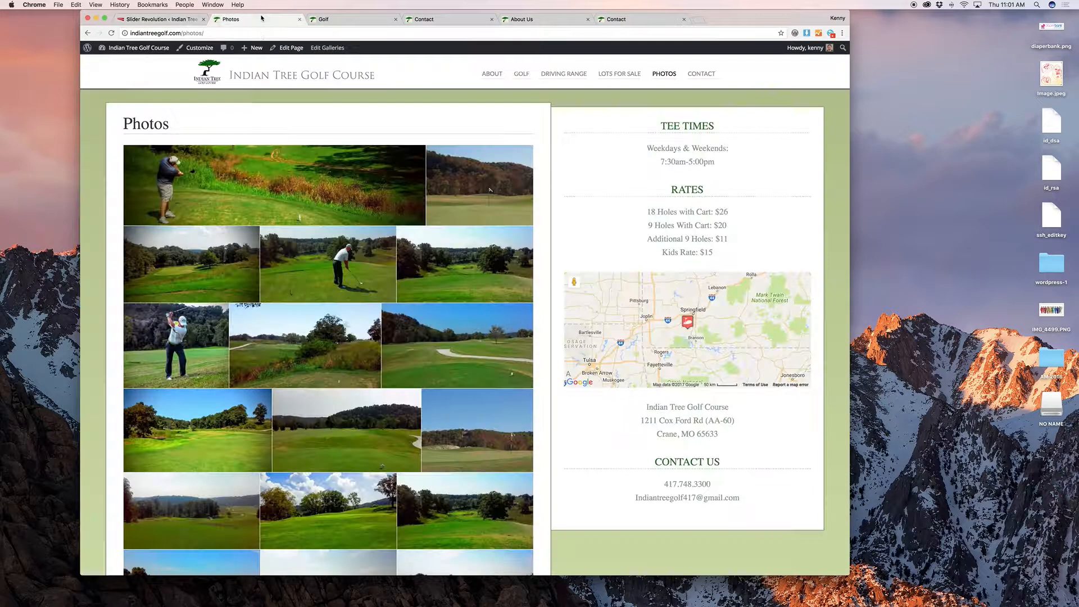
click(234, 73)
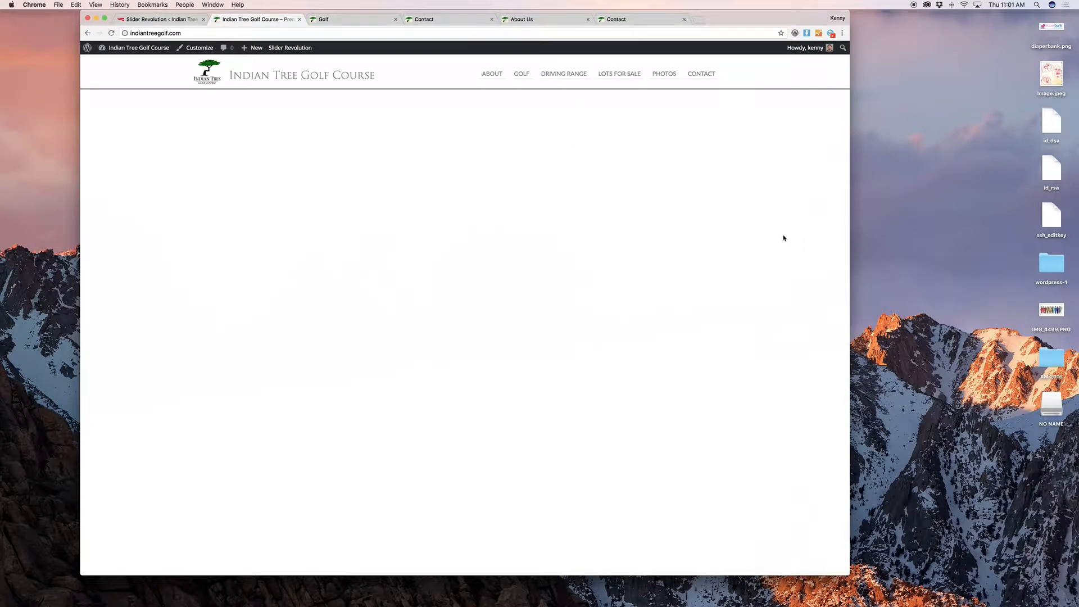
scroll(748, 213, down, 2)
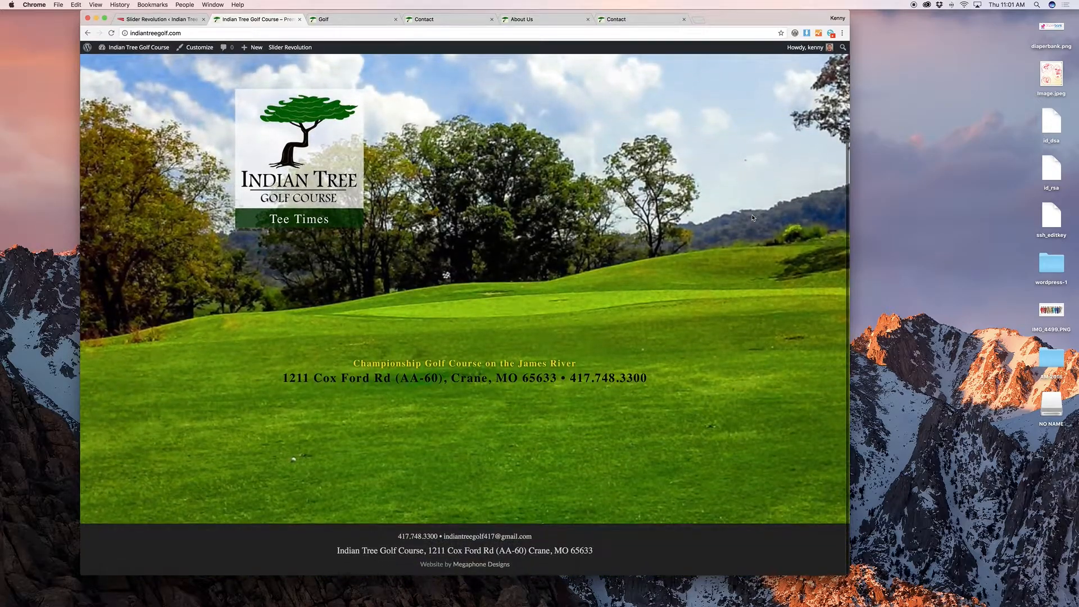
scroll(753, 218, up, 3)
click(149, 19)
scroll(336, 172, up, 5)
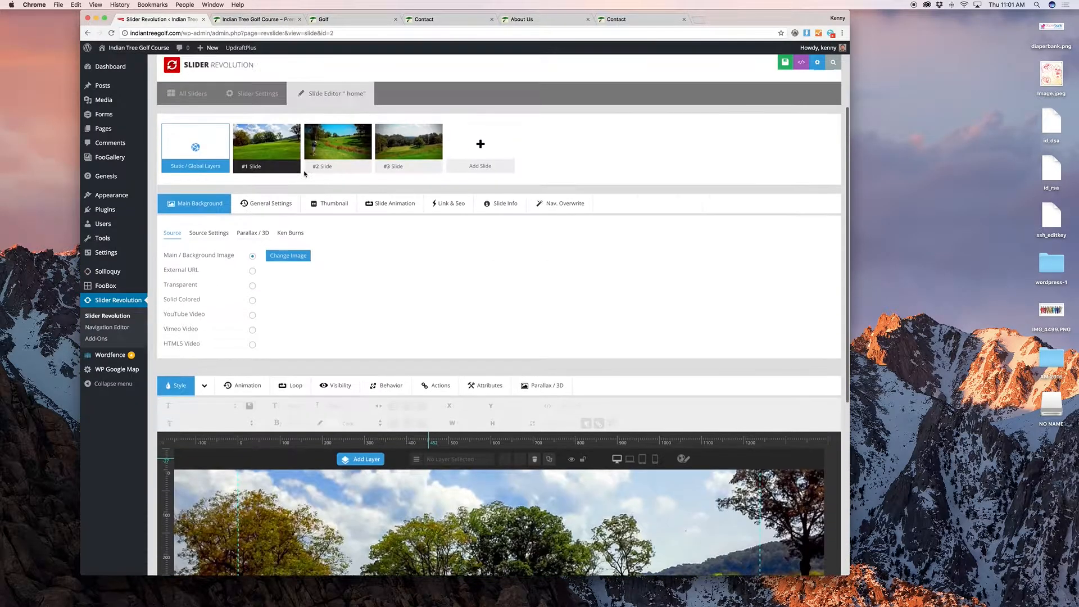
Step: Open the Static/Global Layers and preview them over slide 2, then slide 1
mouse_move(271, 200)
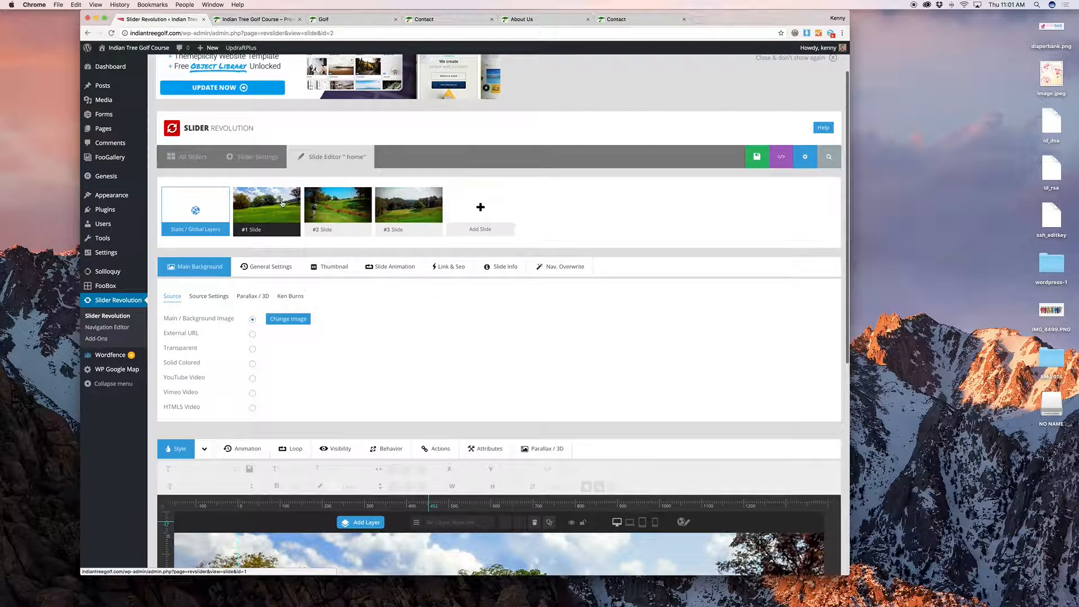
click(437, 204)
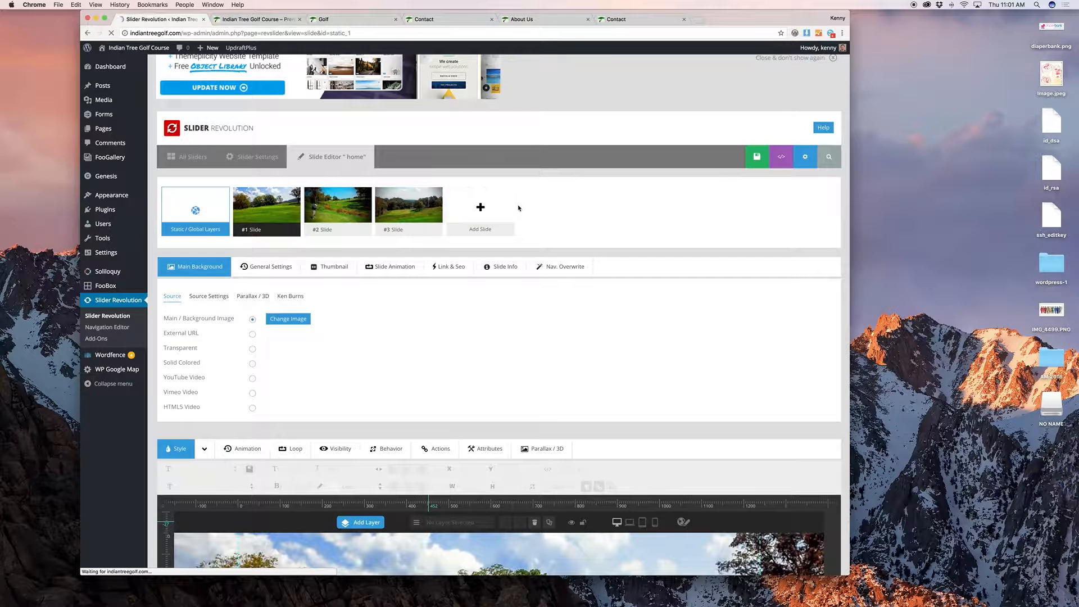
scroll(544, 204, down, 3)
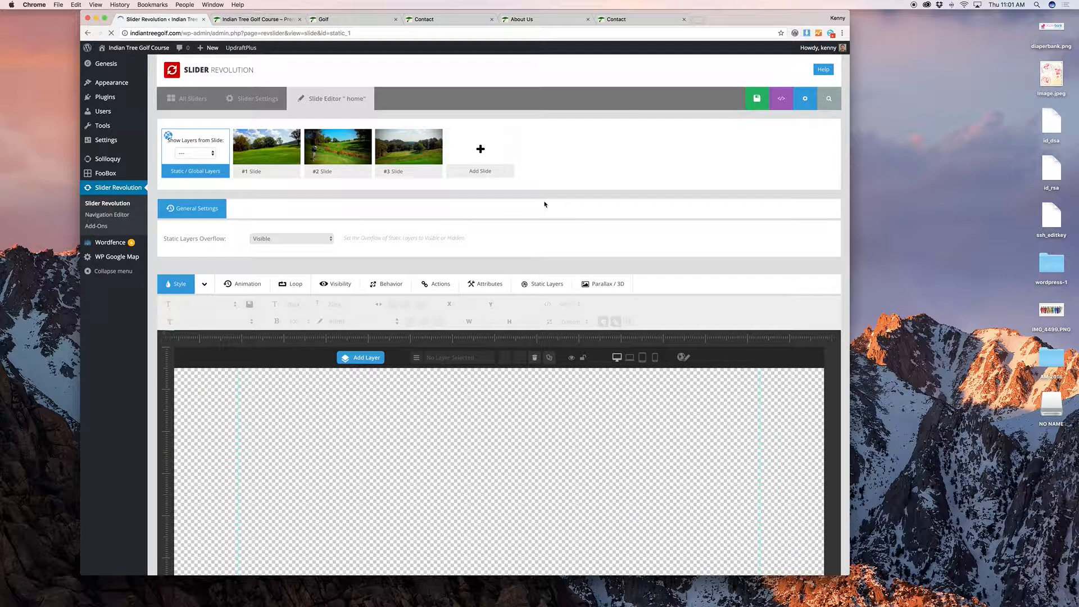
scroll(525, 206, down, 3)
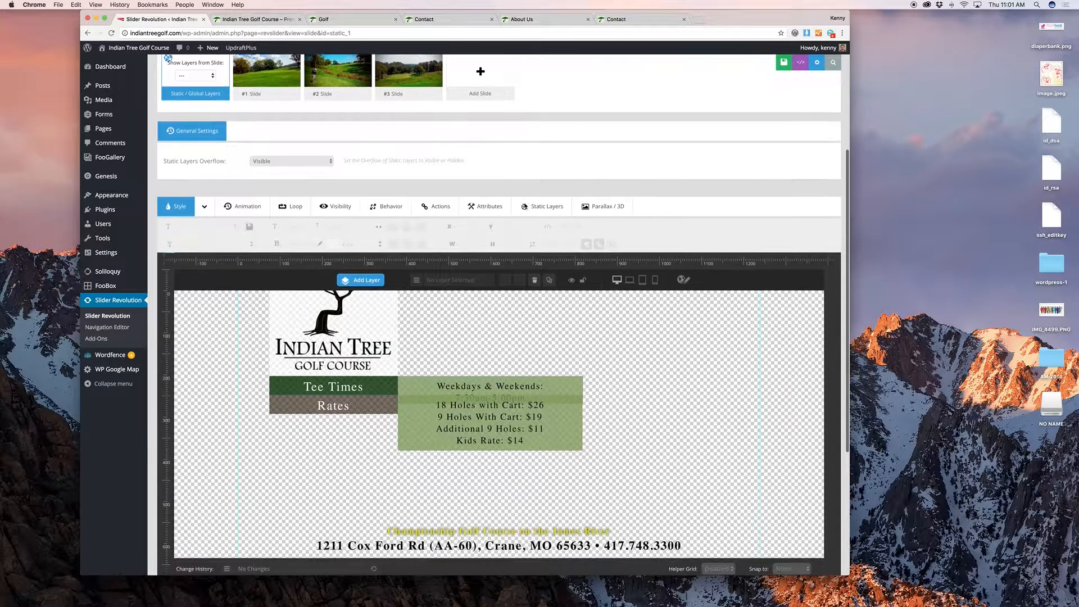
scroll(525, 205, up, 3)
click(197, 158)
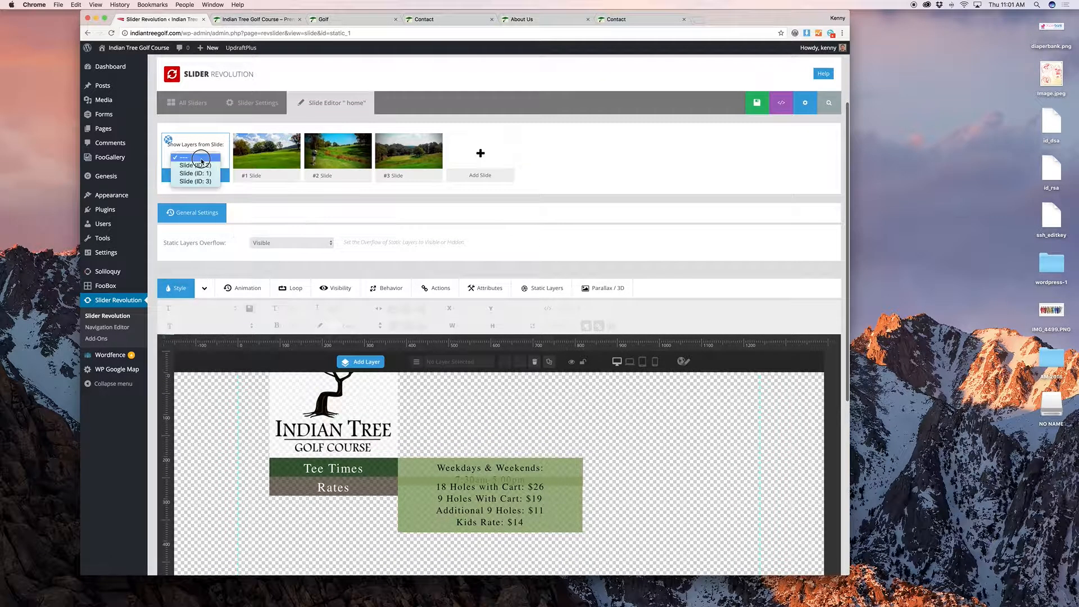
click(202, 166)
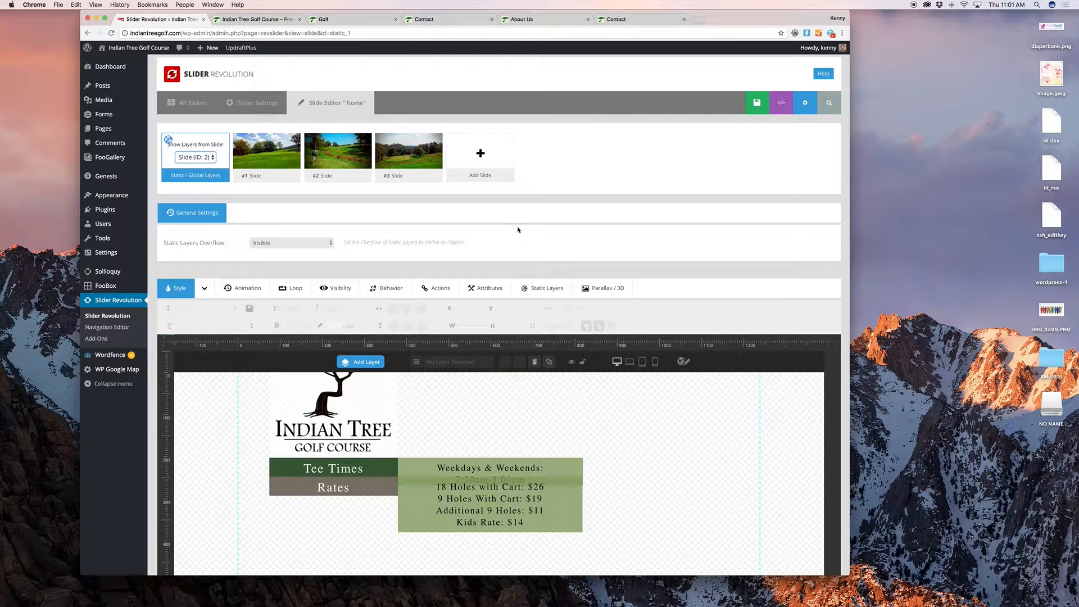
scroll(680, 220, down, 3)
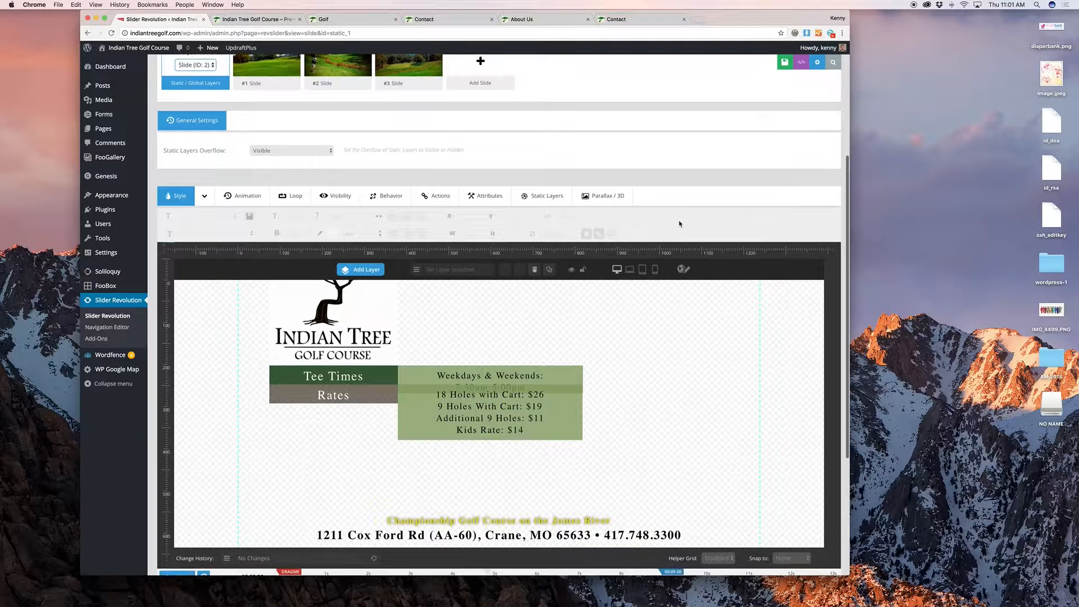
scroll(414, 182, up, 4)
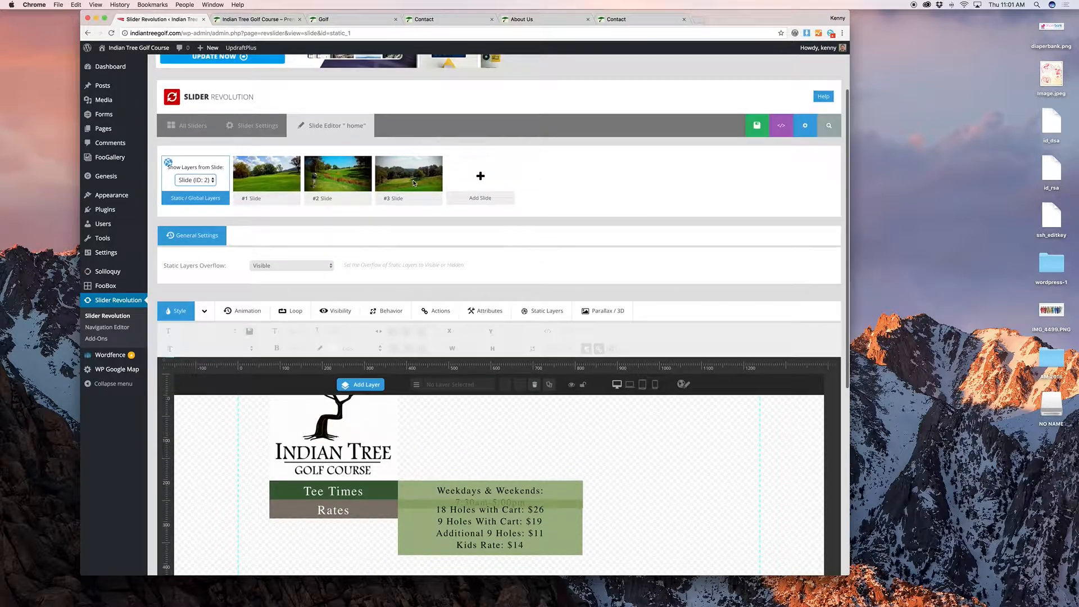
click(206, 180)
click(203, 189)
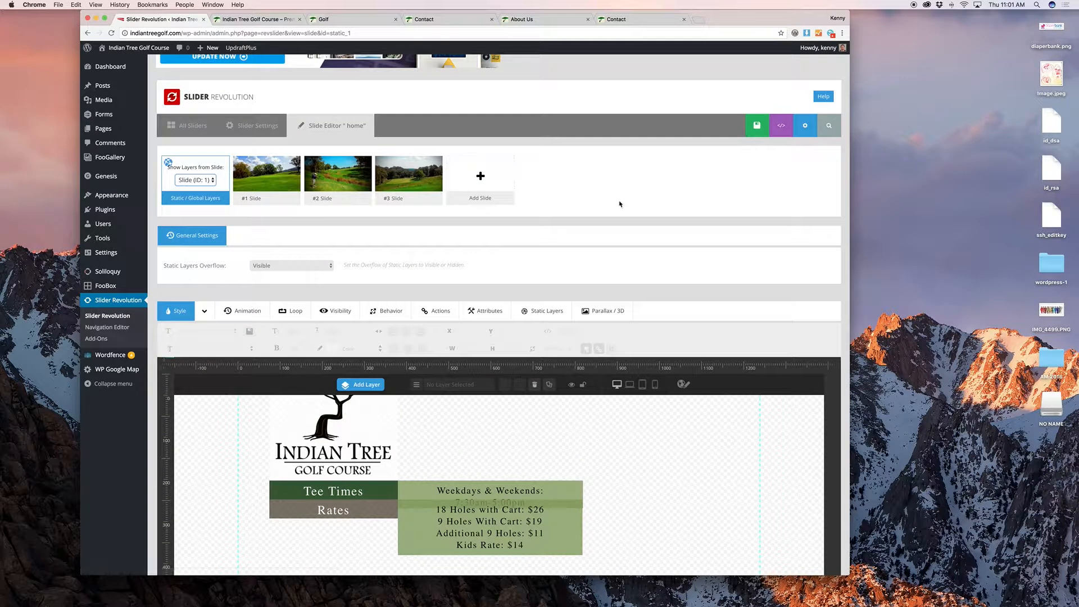
scroll(619, 203, down, 5)
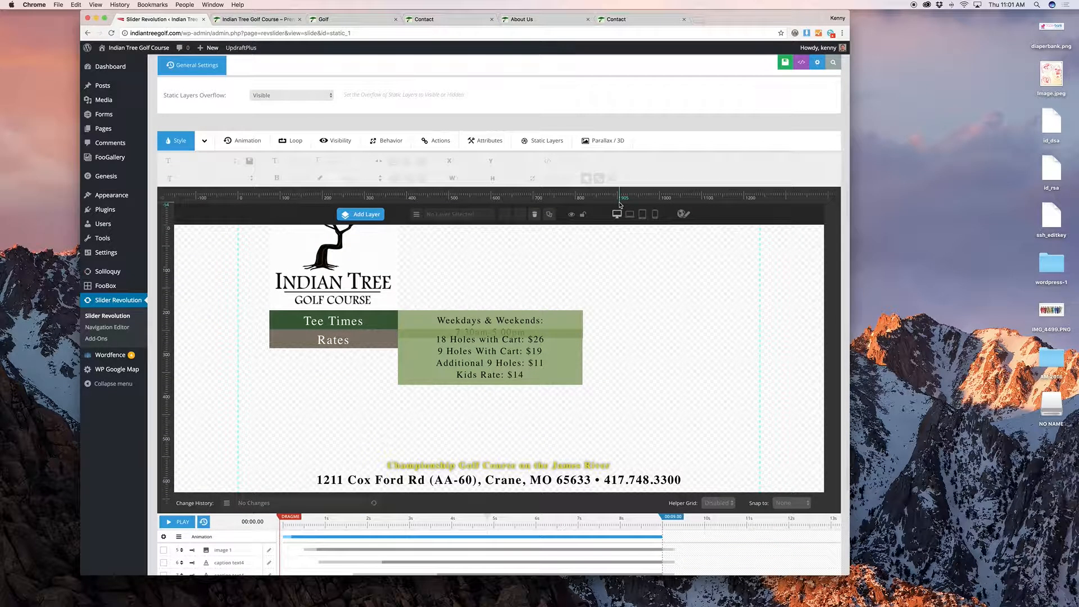
scroll(614, 210, up, 5)
Step: Reload the editor, set Show Layers from Slide to Slide (ID: 1), and view the timeline
click(112, 33)
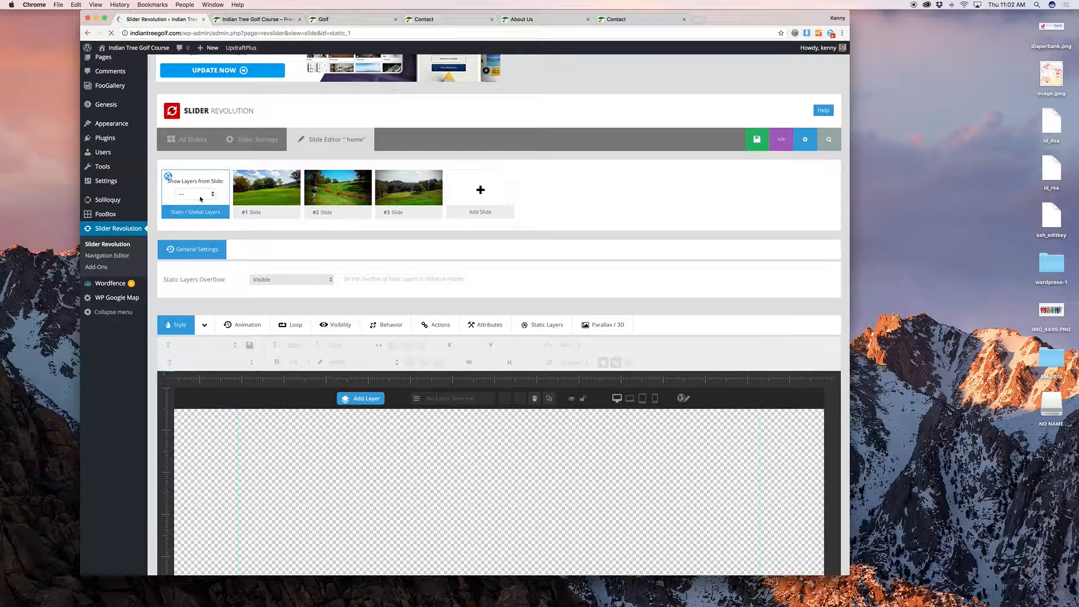
click(205, 195)
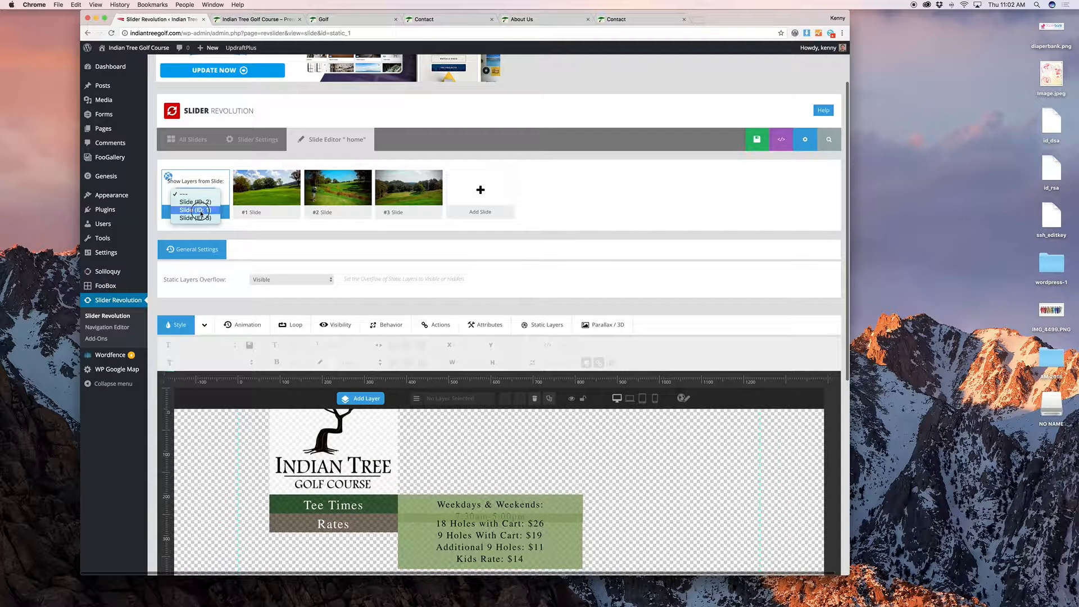
click(196, 210)
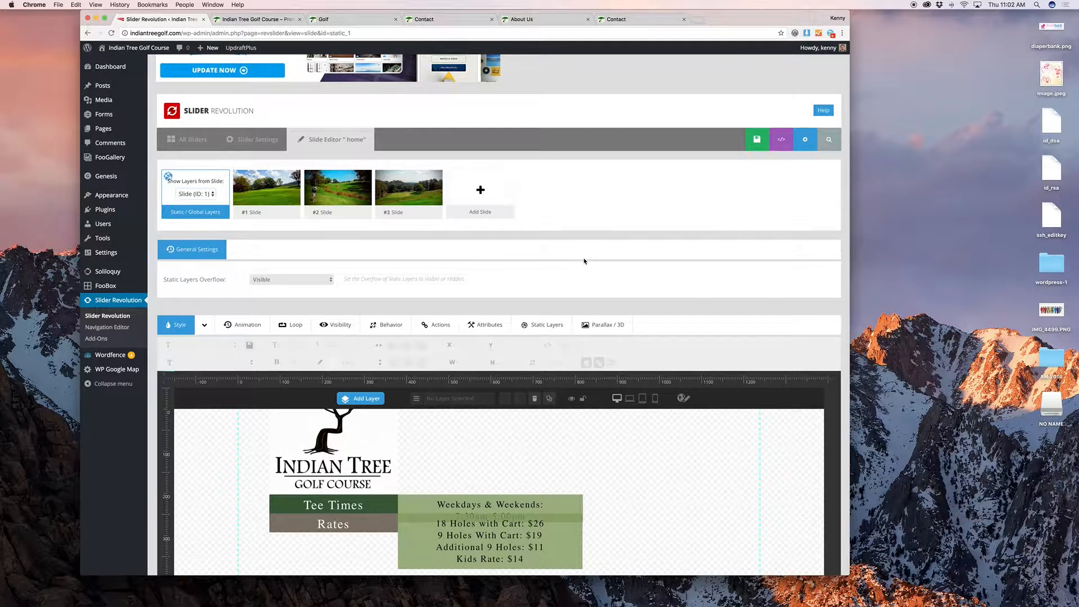
scroll(585, 259, down, 5)
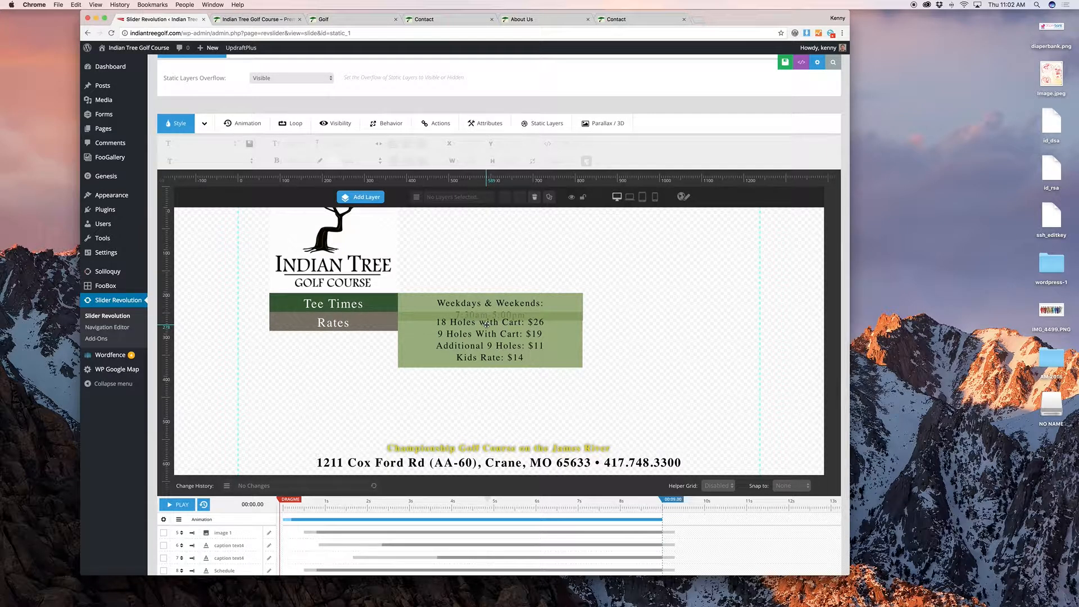
scroll(482, 355, down, 3)
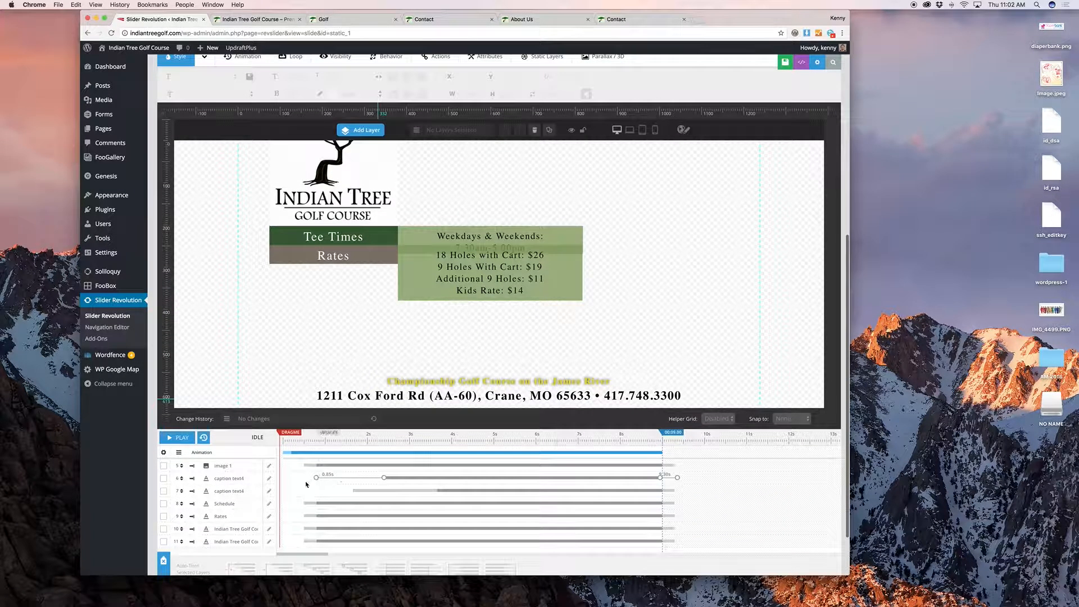
Step: Correct the Rates layer so 18 Holes with Cart reads $326
click(238, 515)
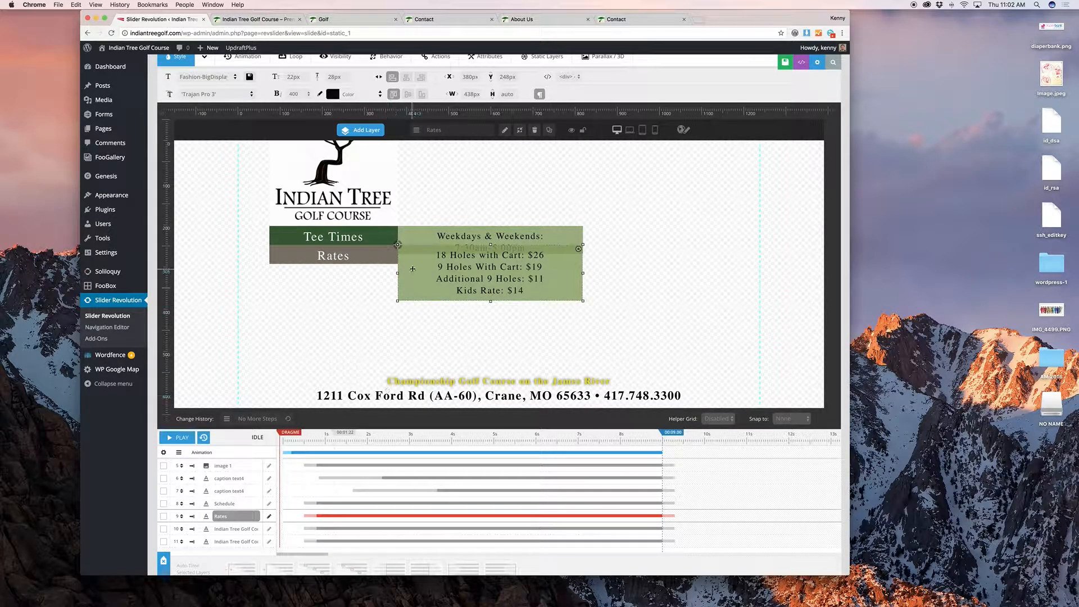
click(427, 236)
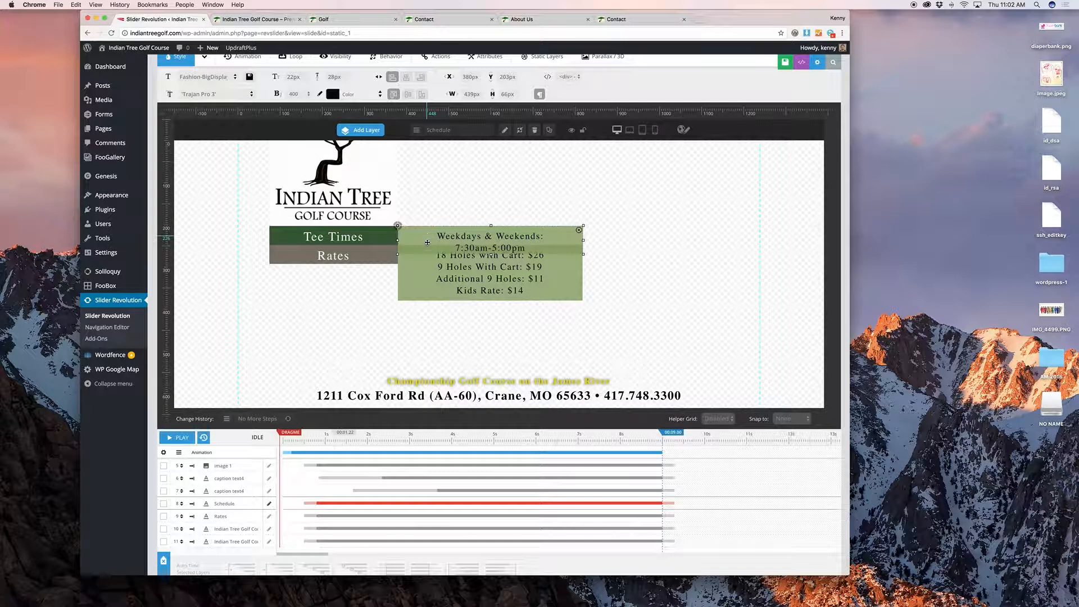
click(426, 275)
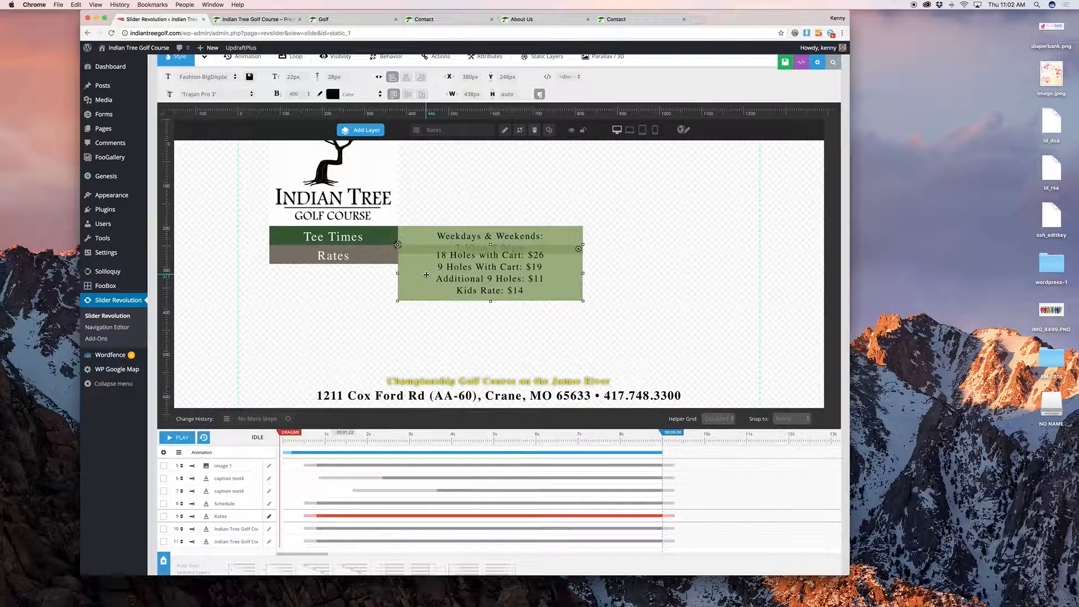
double_click(427, 275)
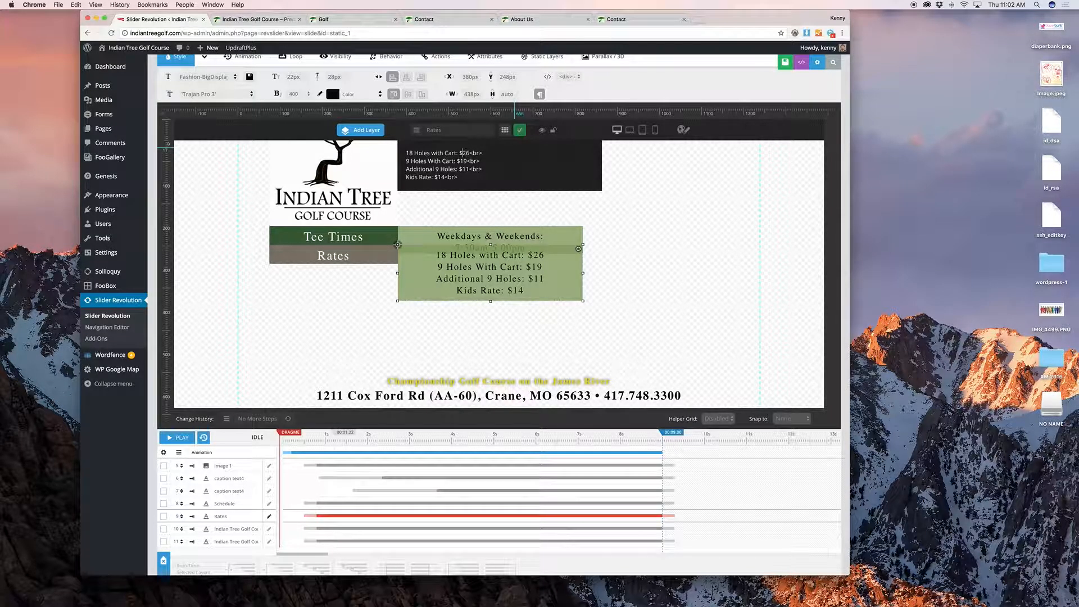
click(462, 153)
text(3)
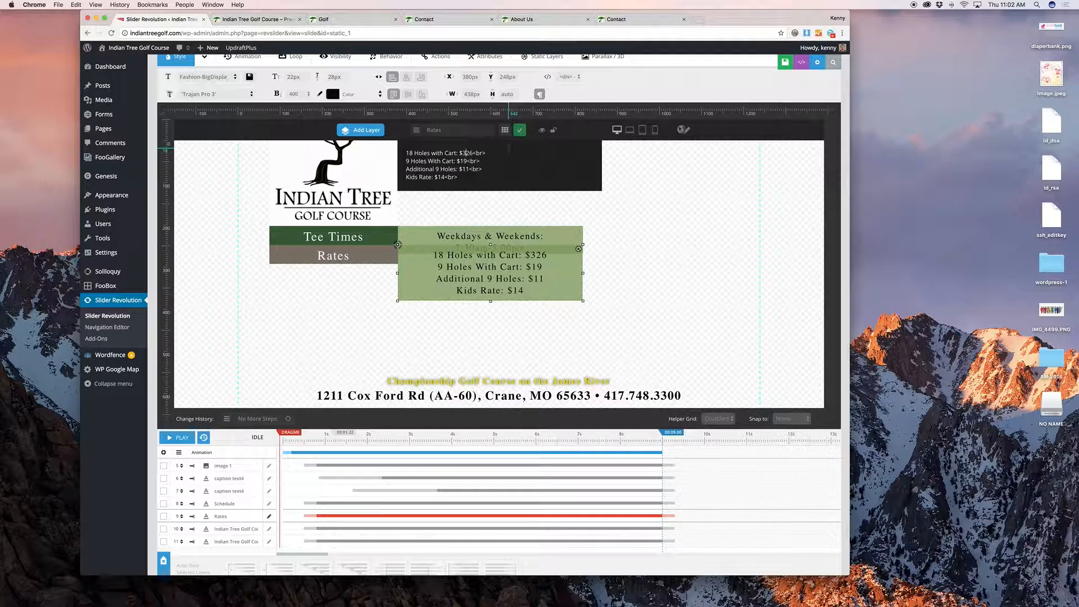
click(520, 132)
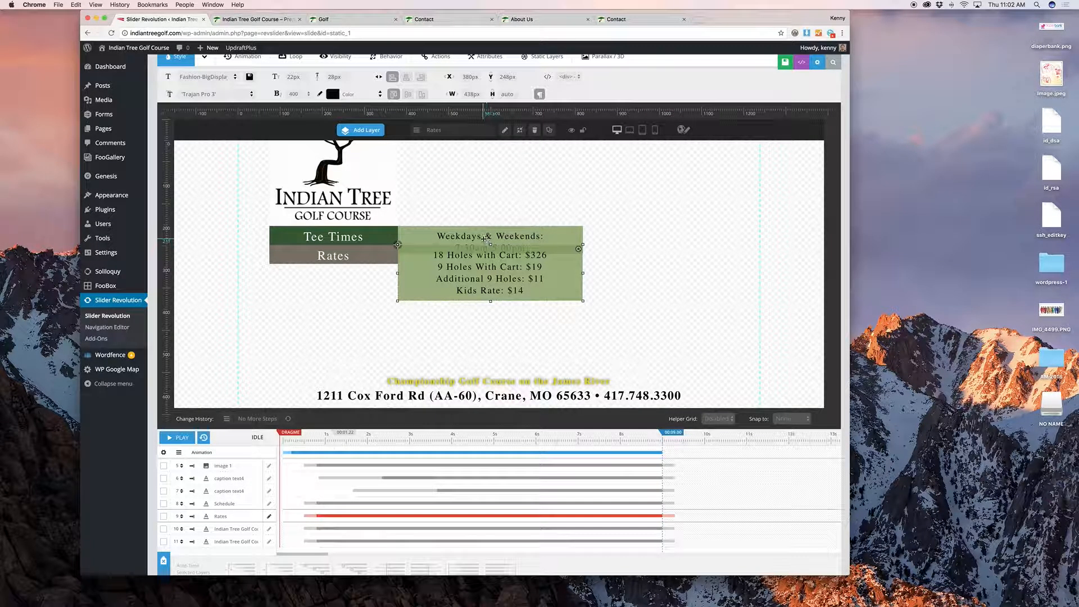
Step: Change the Schedule heading to 'Weekdays & Everyday: 7:30am-5:00pm'
click(470, 239)
double_click(470, 239)
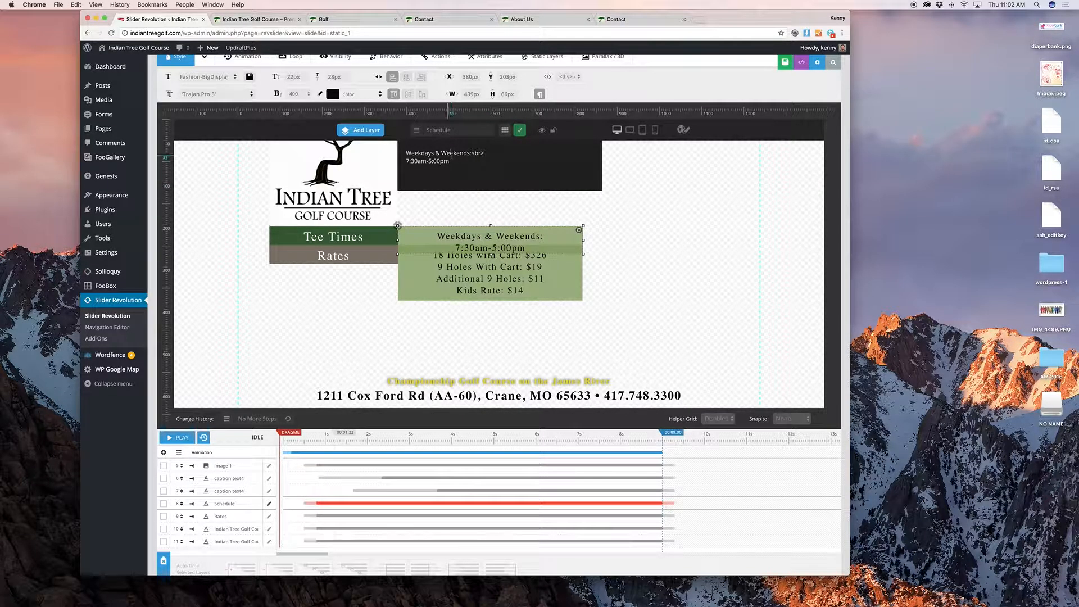
double_click(450, 153)
text(Everyday)
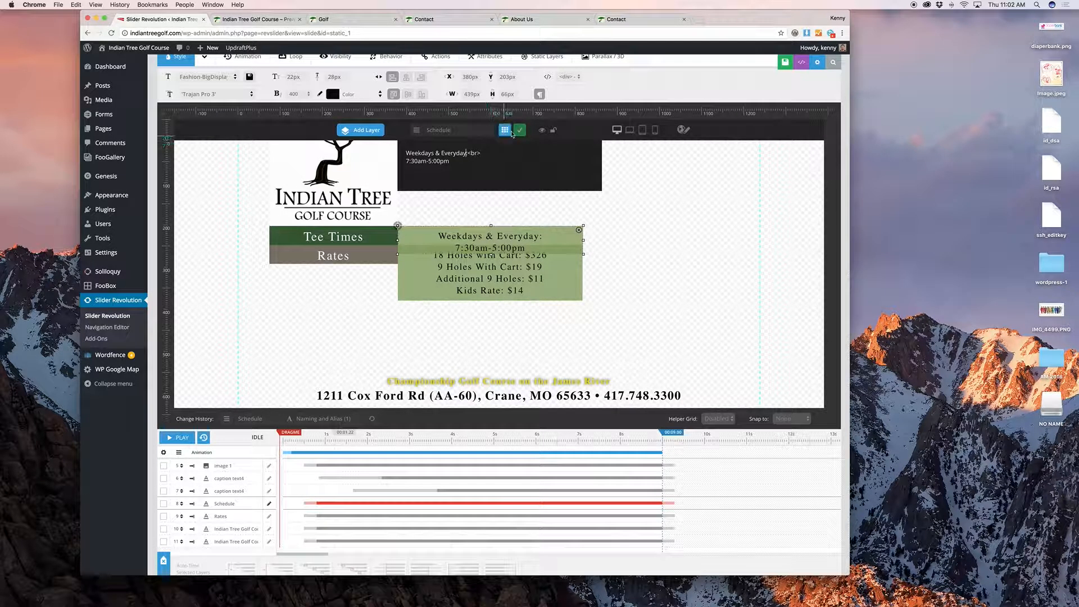
click(842, 454)
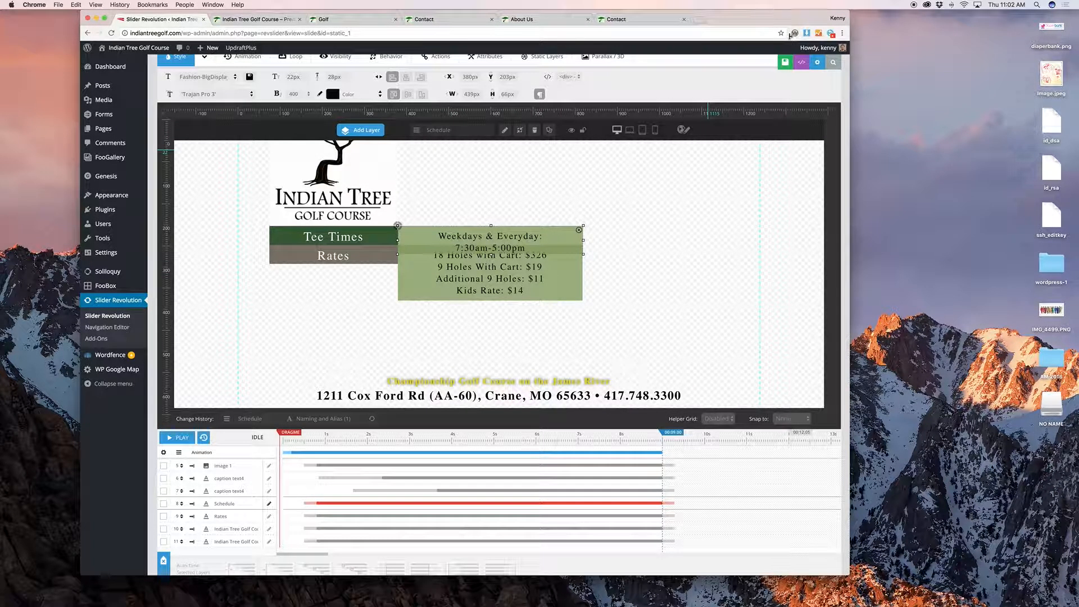
scroll(637, 212, up, 2)
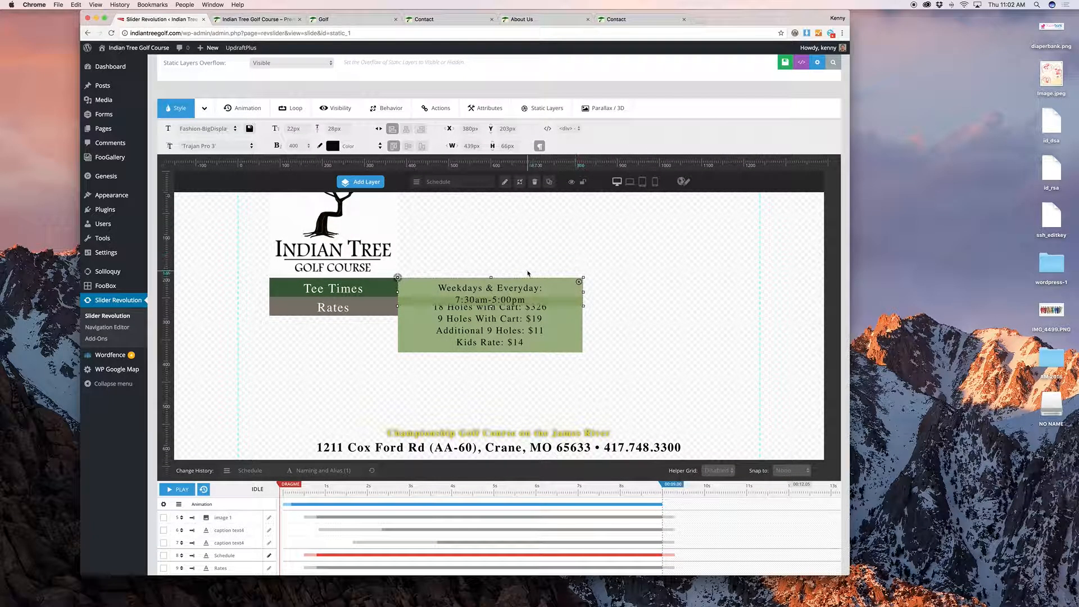
scroll(527, 272, down, 4)
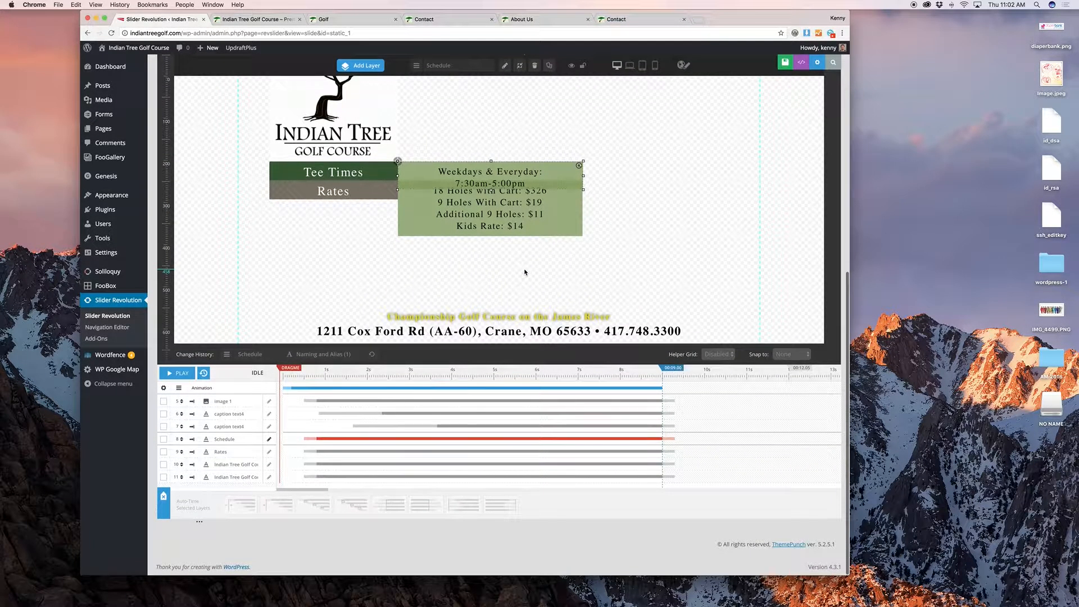
scroll(353, 357, up, 5)
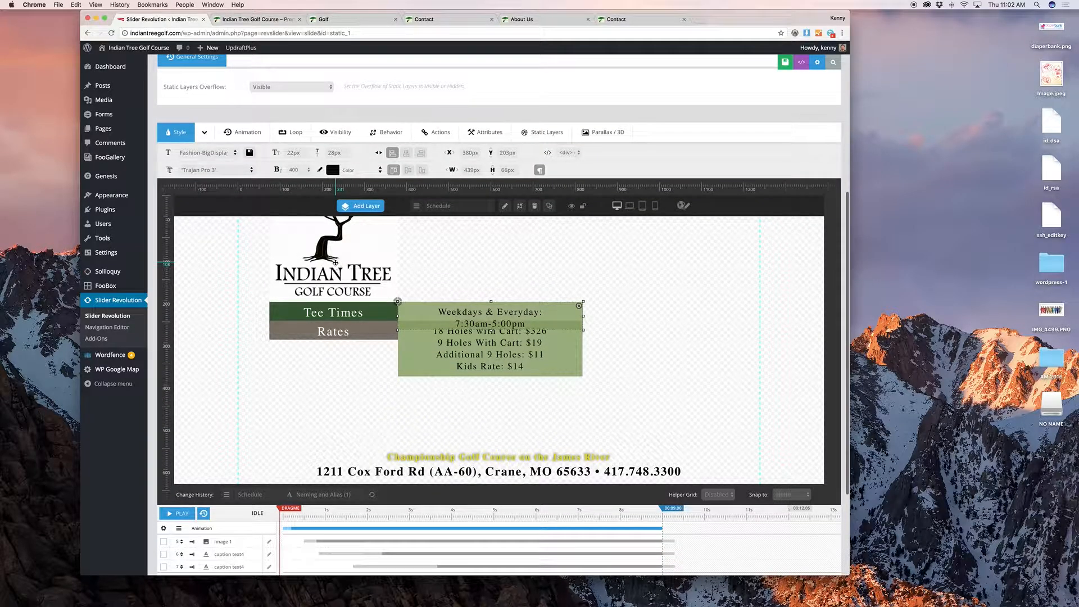
click(342, 124)
click(259, 130)
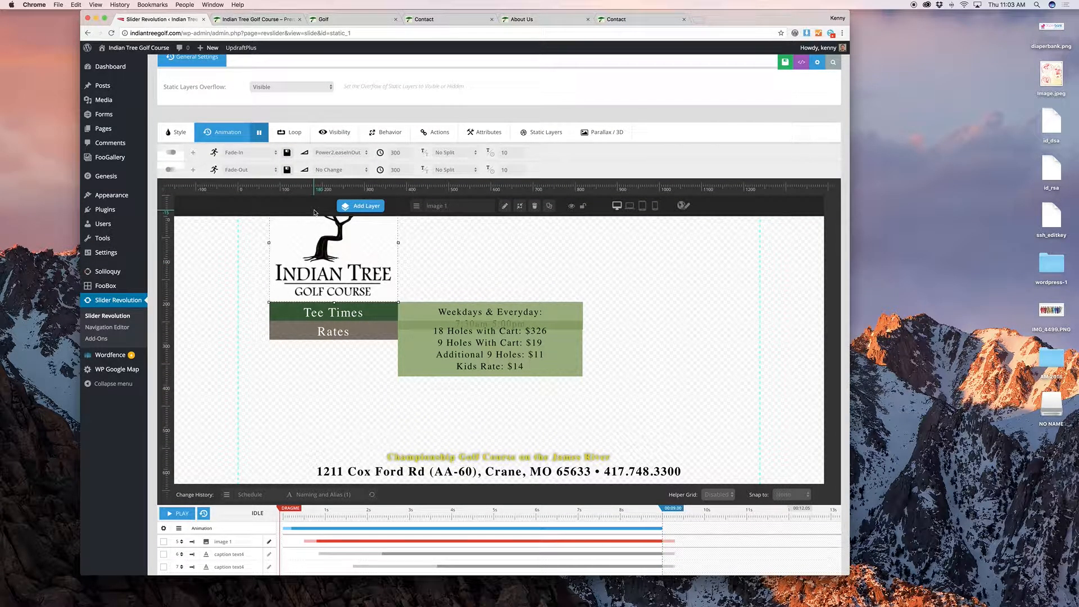
click(332, 316)
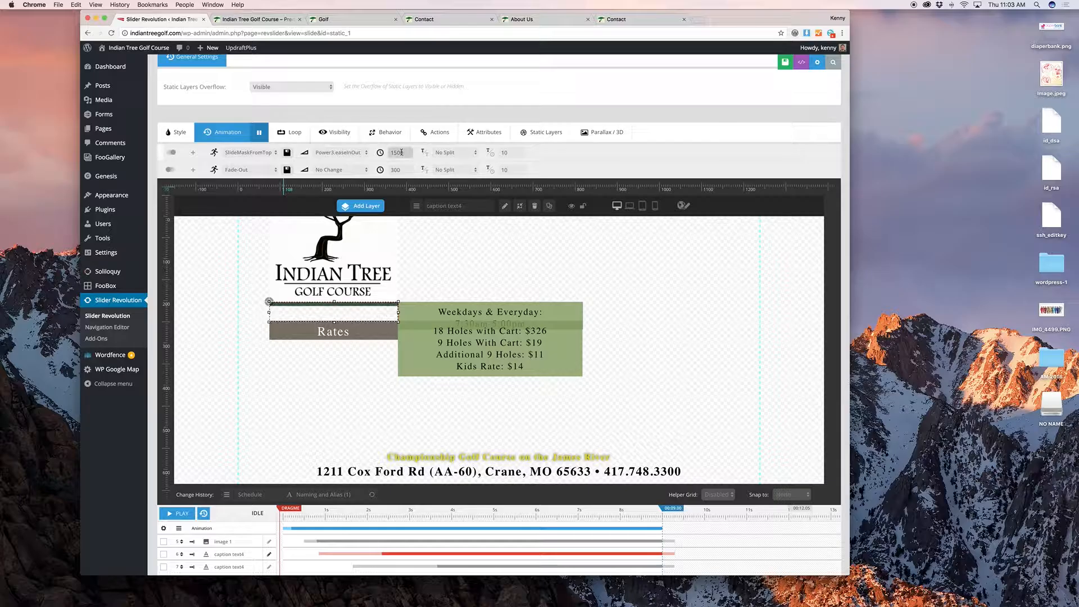
click(257, 155)
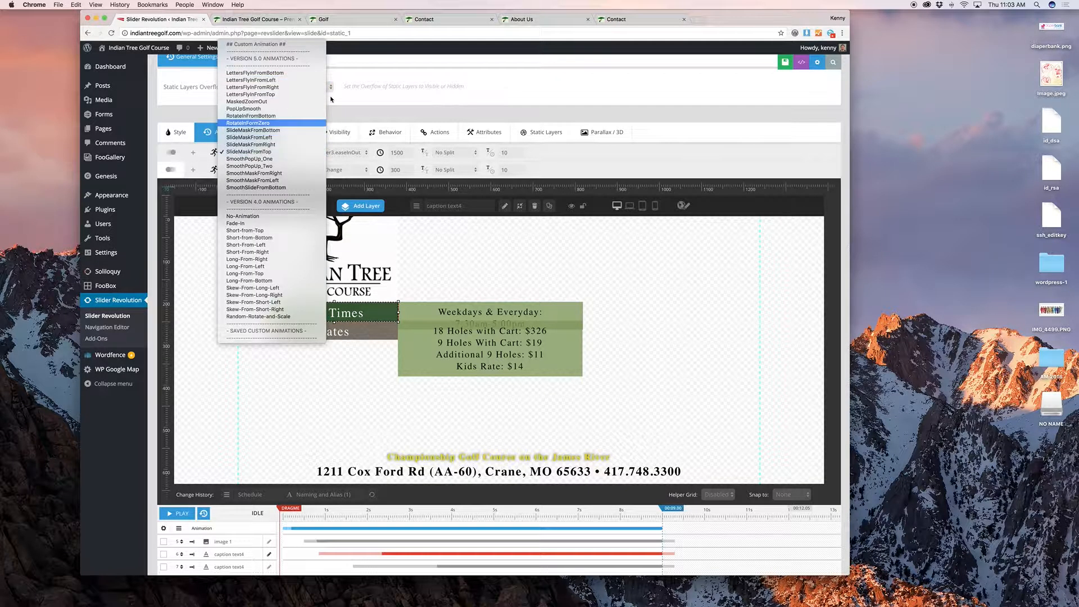
click(612, 155)
click(178, 136)
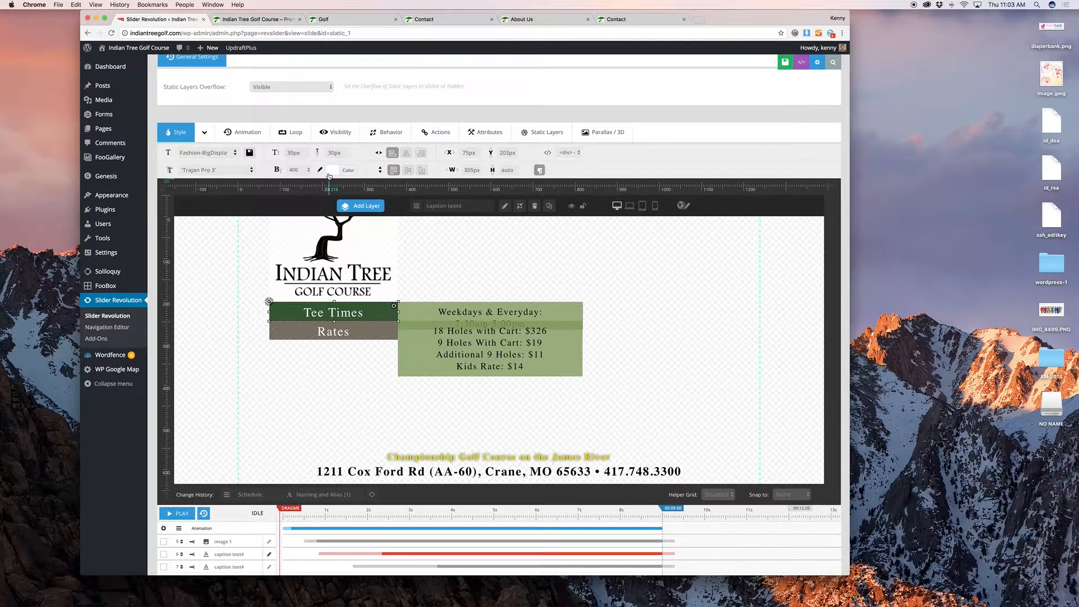
click(204, 132)
click(212, 194)
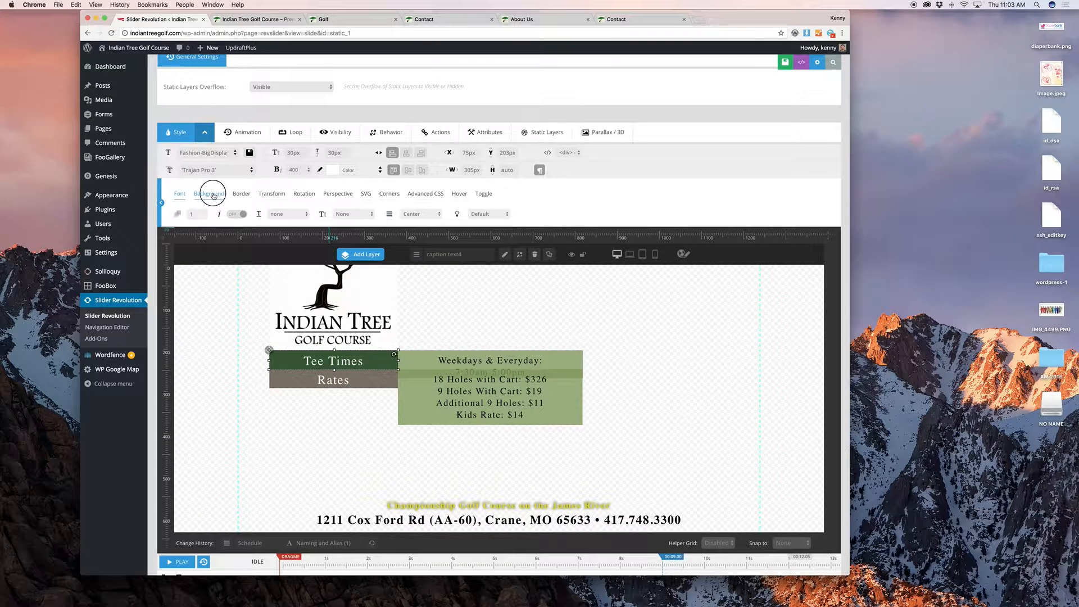
click(210, 214)
click(420, 211)
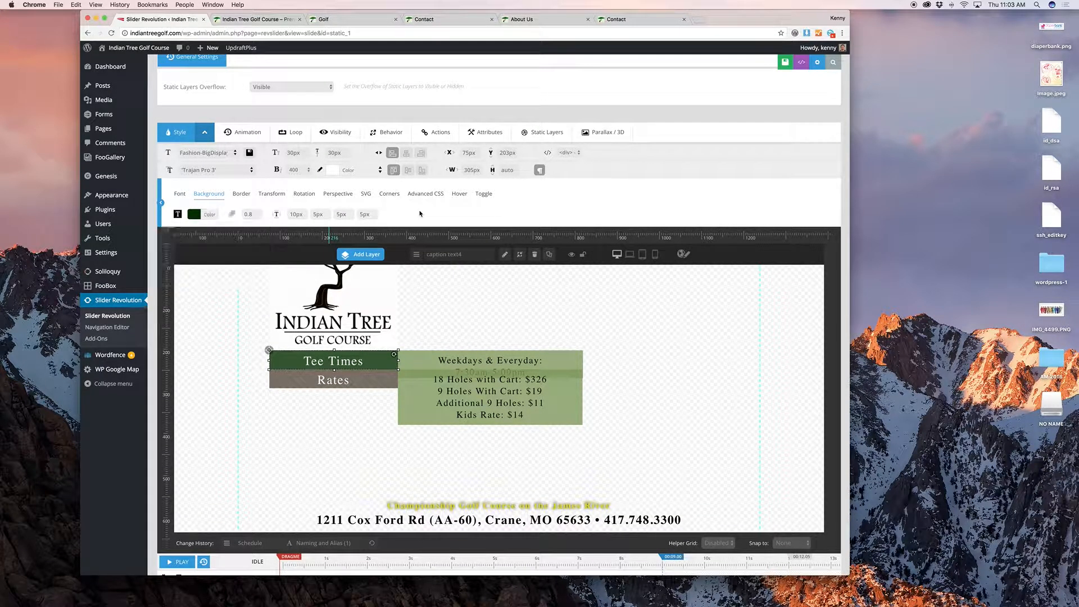
scroll(715, 290, down, 5)
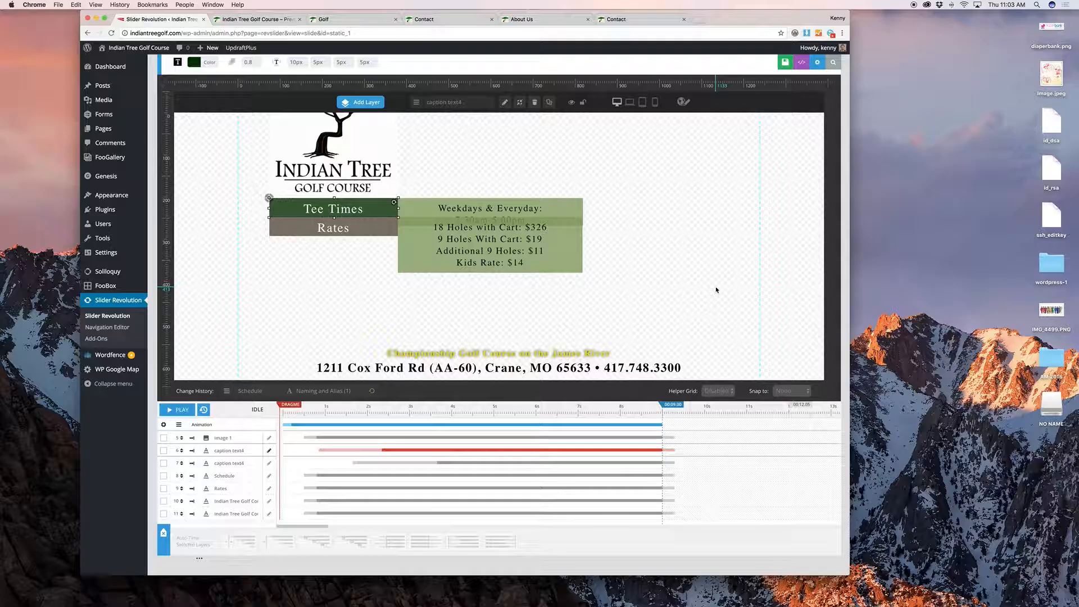
scroll(716, 290, up, 10)
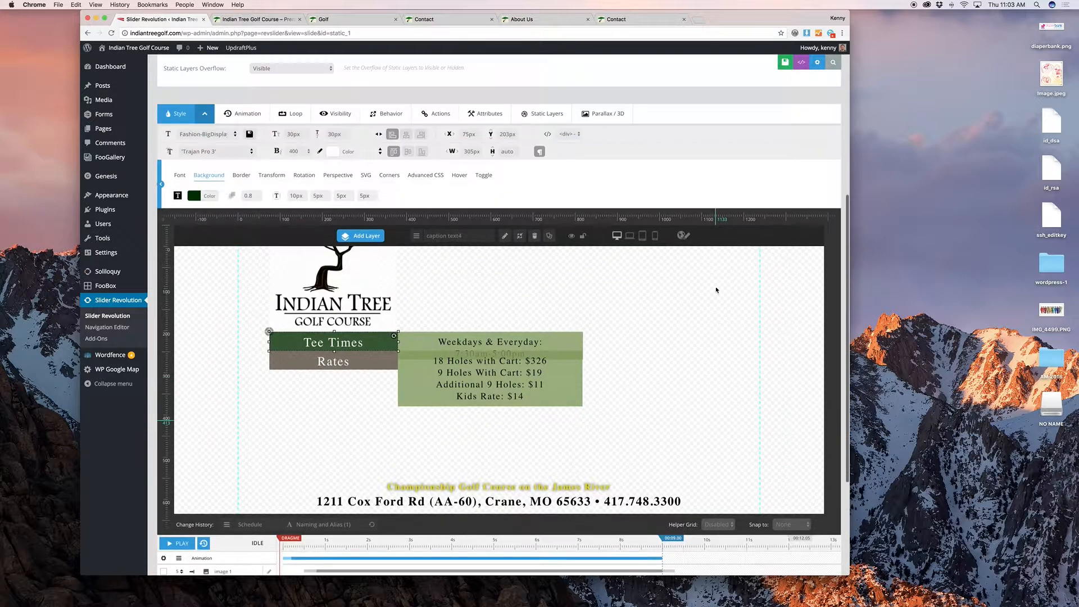
scroll(671, 263, up, 3)
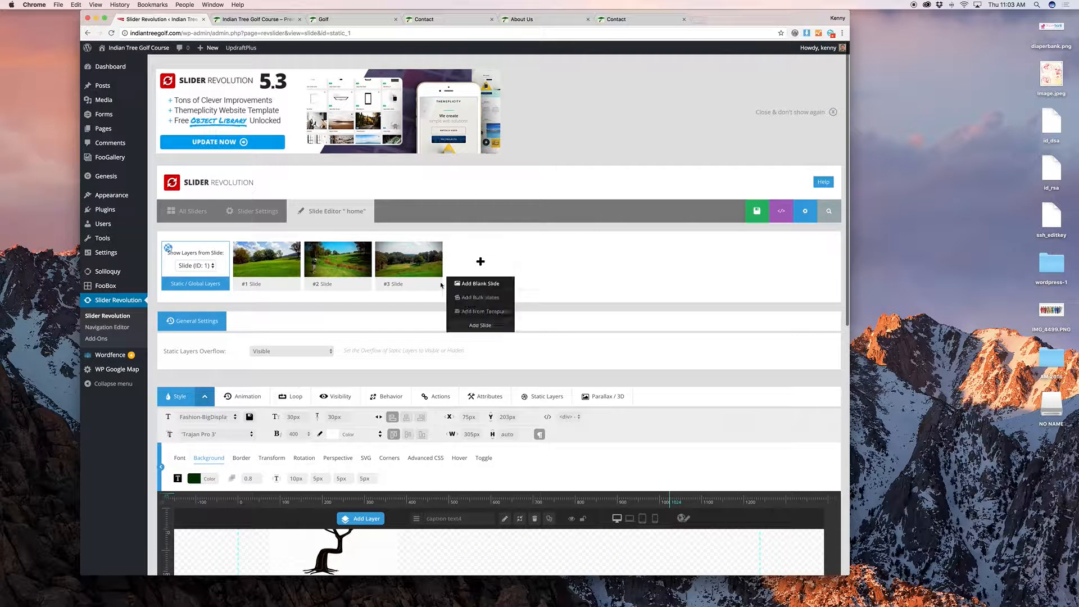
Step: Replace #1 Slide's main background with the pro-shop interior photo from the Media Library
click(249, 270)
click(602, 195)
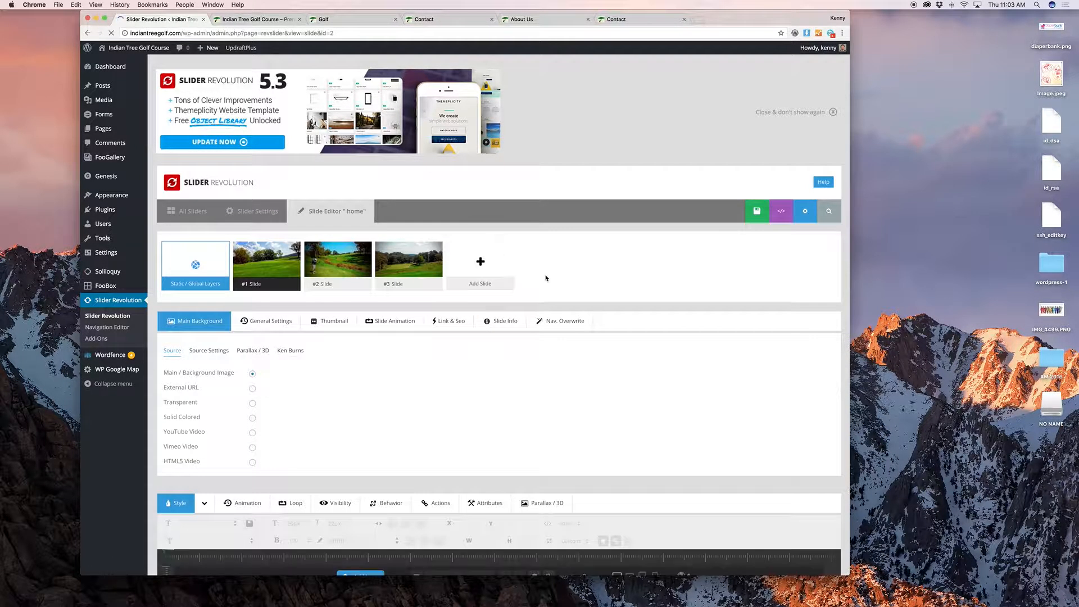
scroll(543, 277, down, 2)
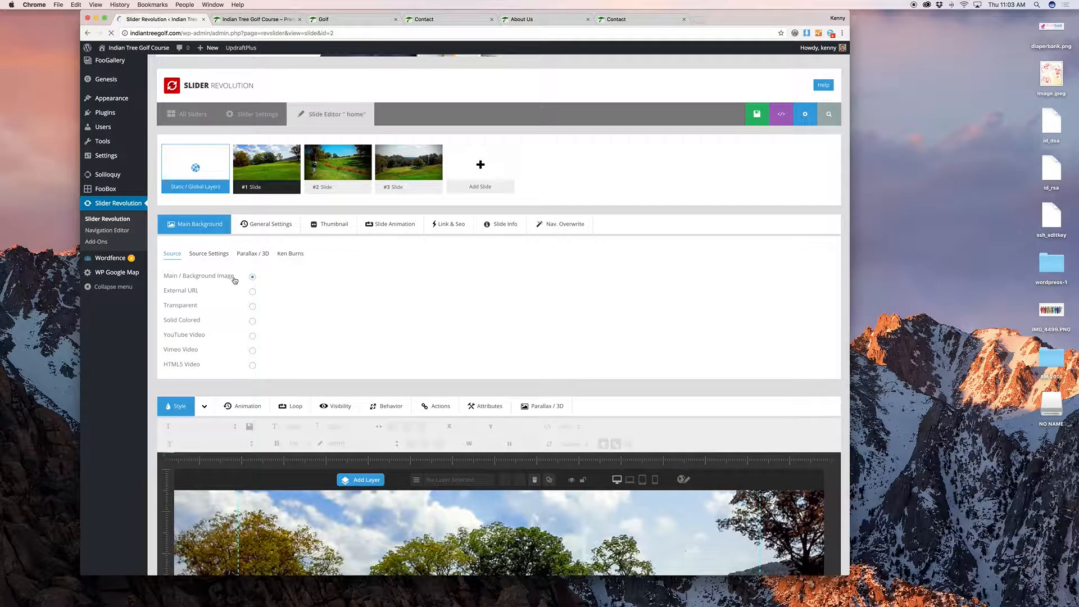
scroll(289, 281, down, 2)
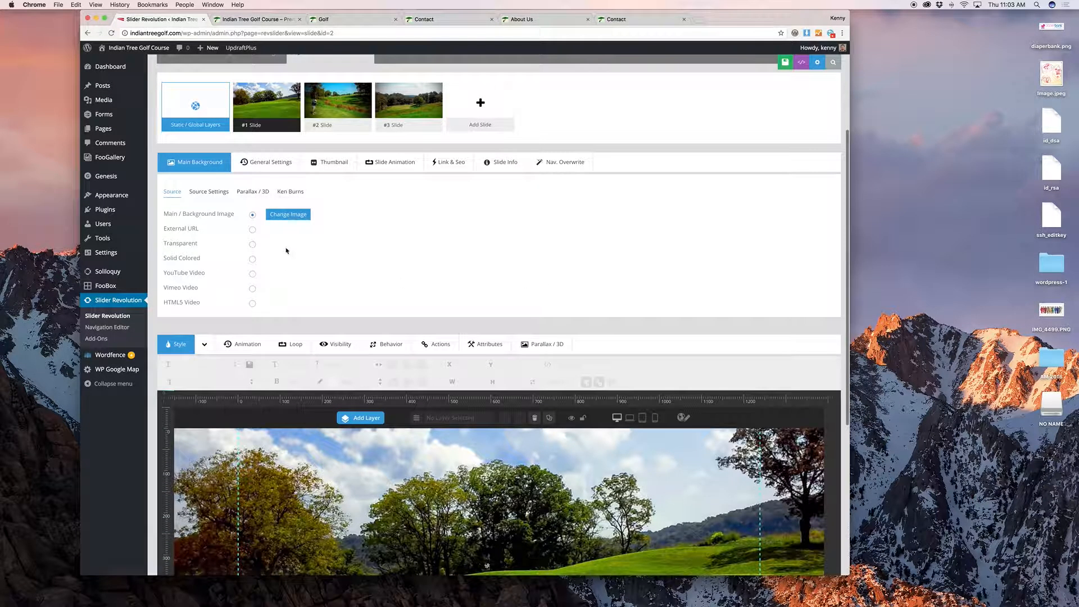
click(286, 214)
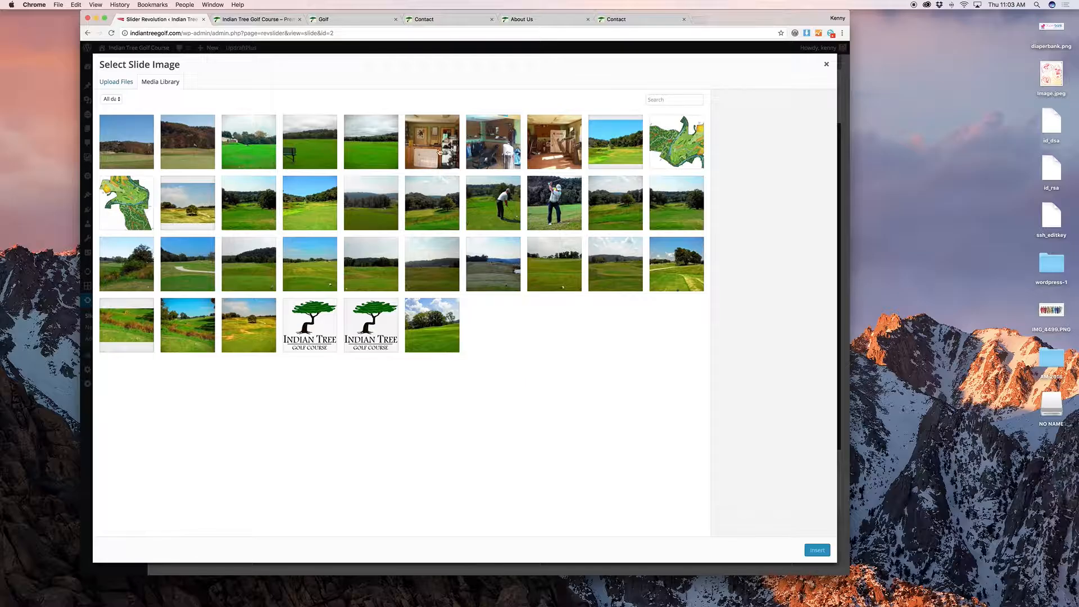
click(440, 151)
click(817, 550)
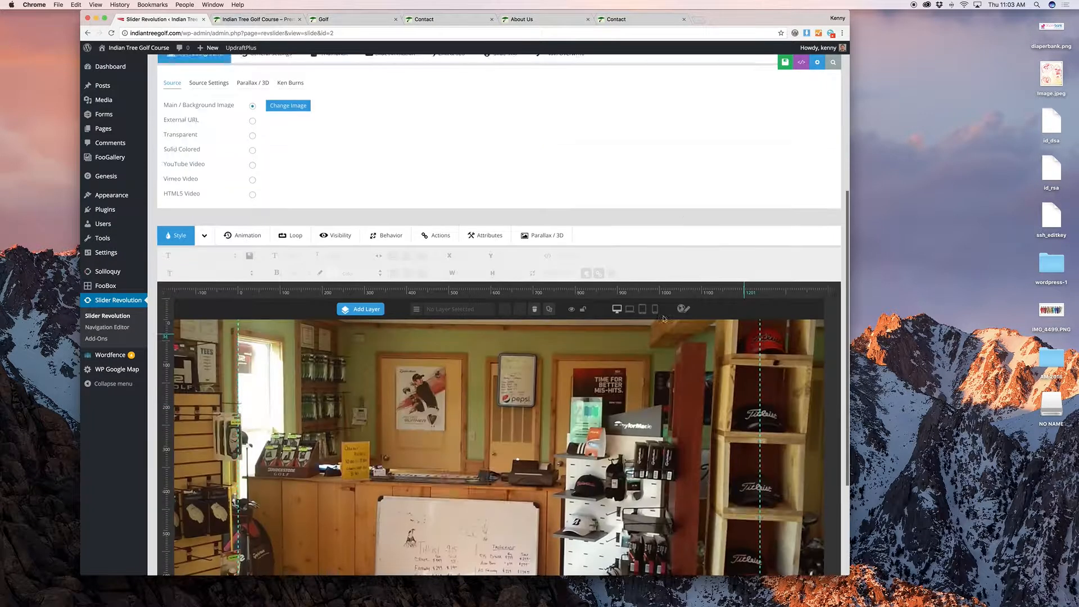
scroll(663, 319, down, 4)
scroll(649, 316, up, 10)
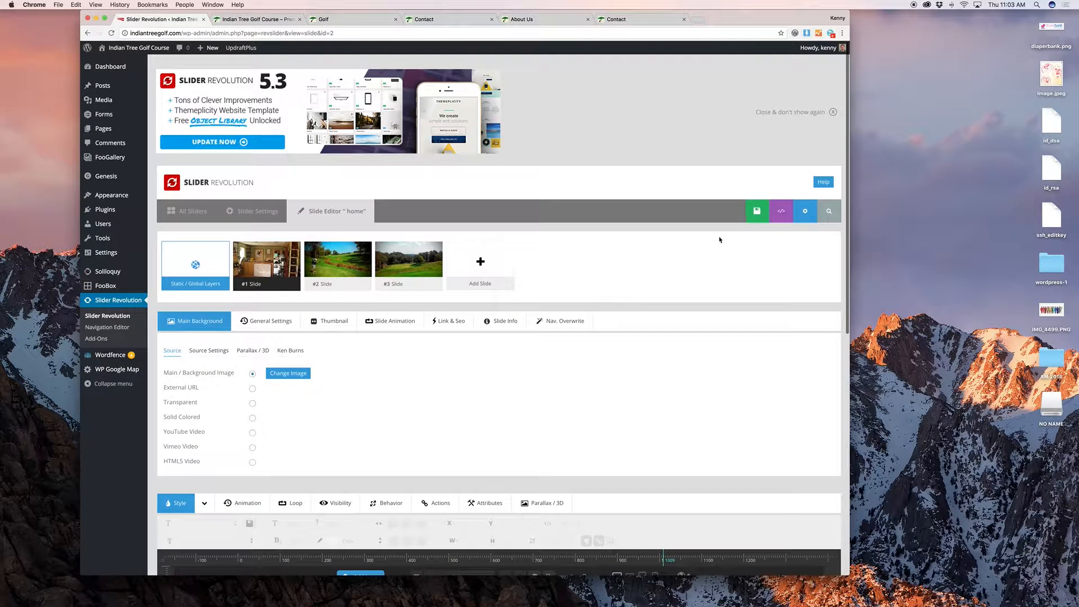
mouse_move(504, 296)
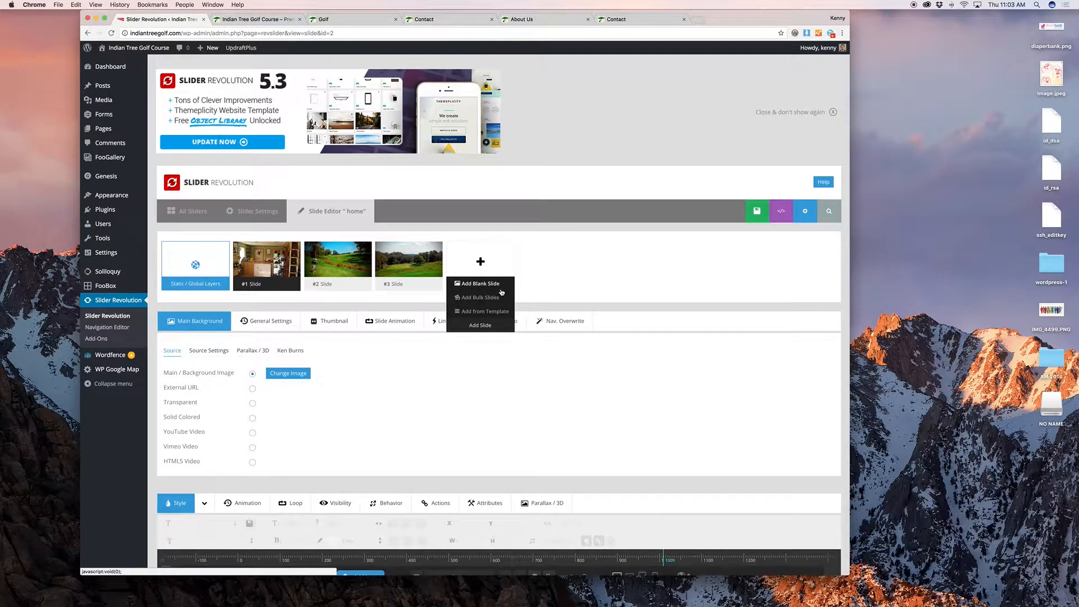
Step: Add a blank fourth slide and browse for its background image without choosing one
mouse_move(399, 273)
click(397, 312)
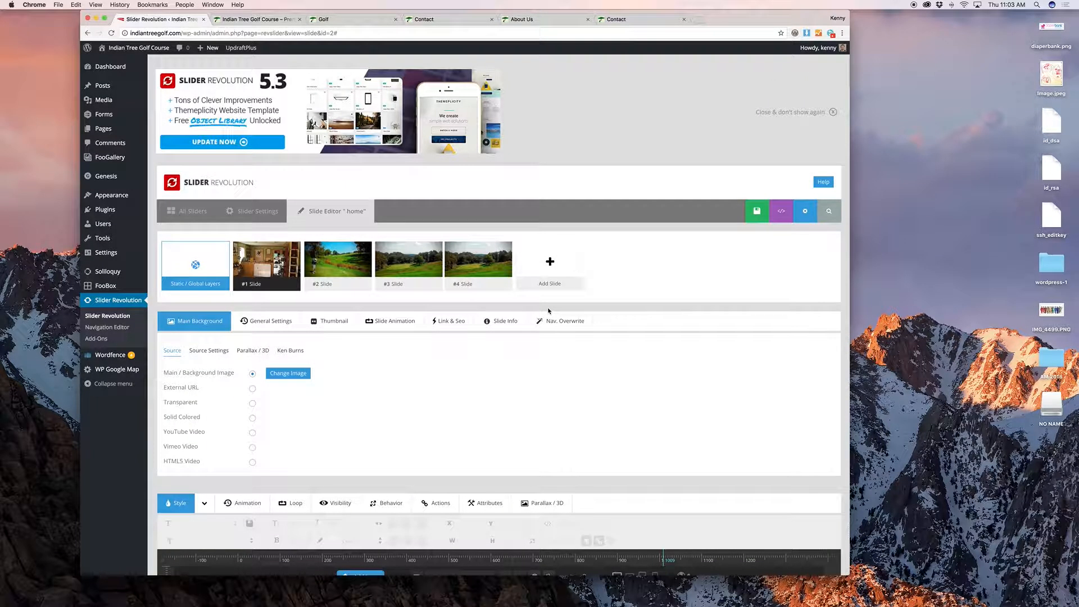
click(468, 271)
click(608, 199)
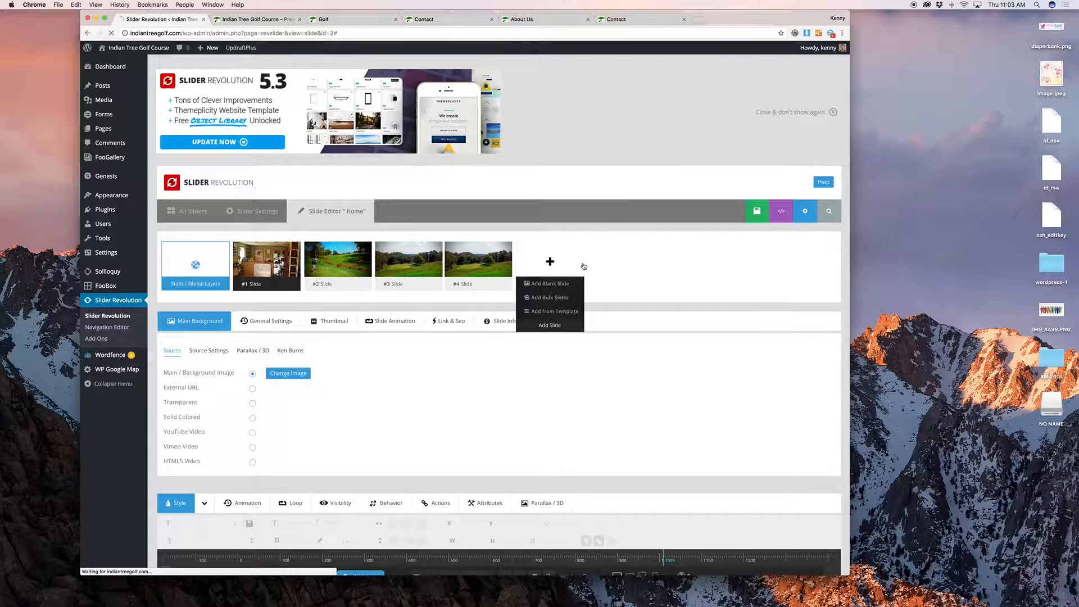
scroll(582, 265, down, 8)
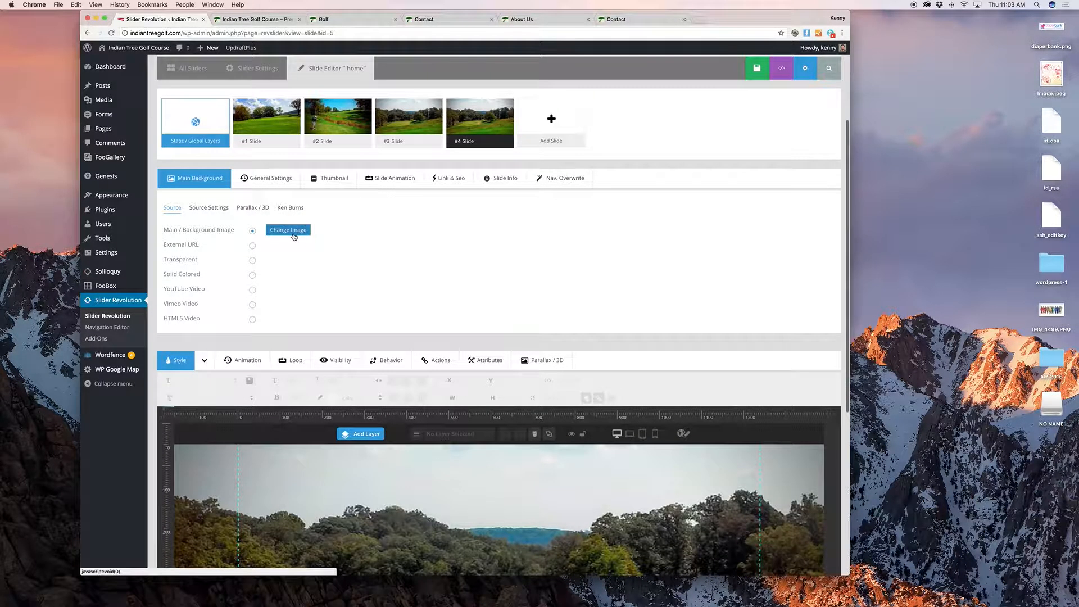
click(291, 234)
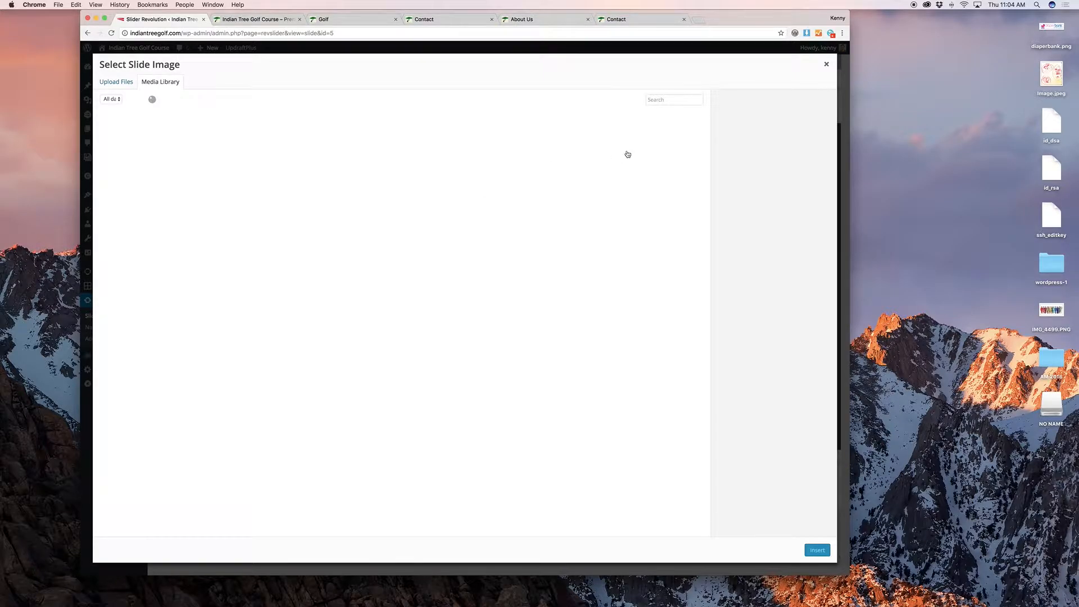
click(826, 64)
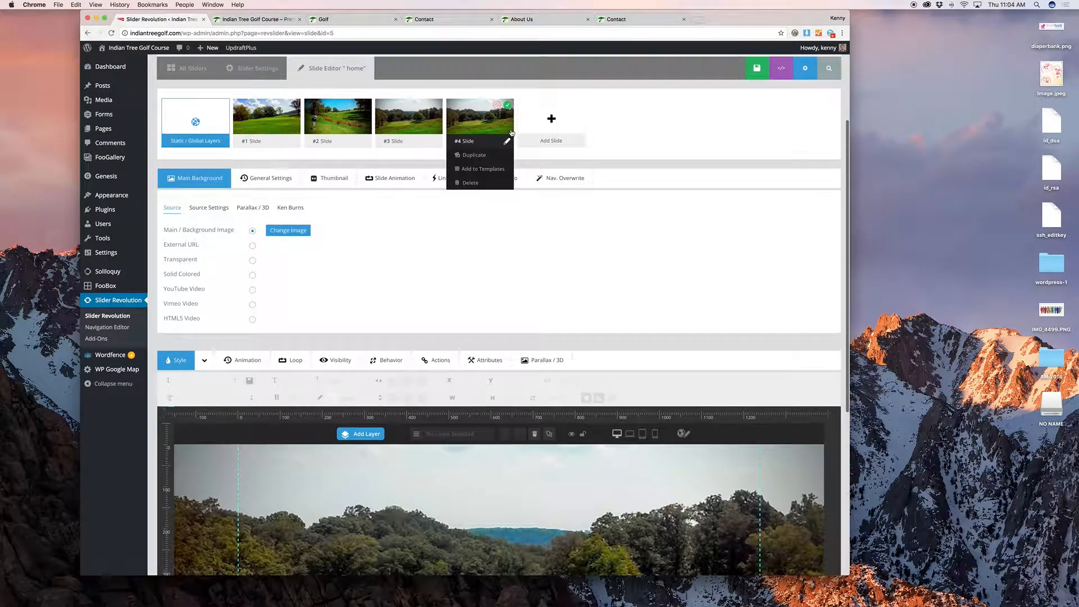
Step: Delete #4 Slide, leaving the home slider with slides 1–3
click(495, 106)
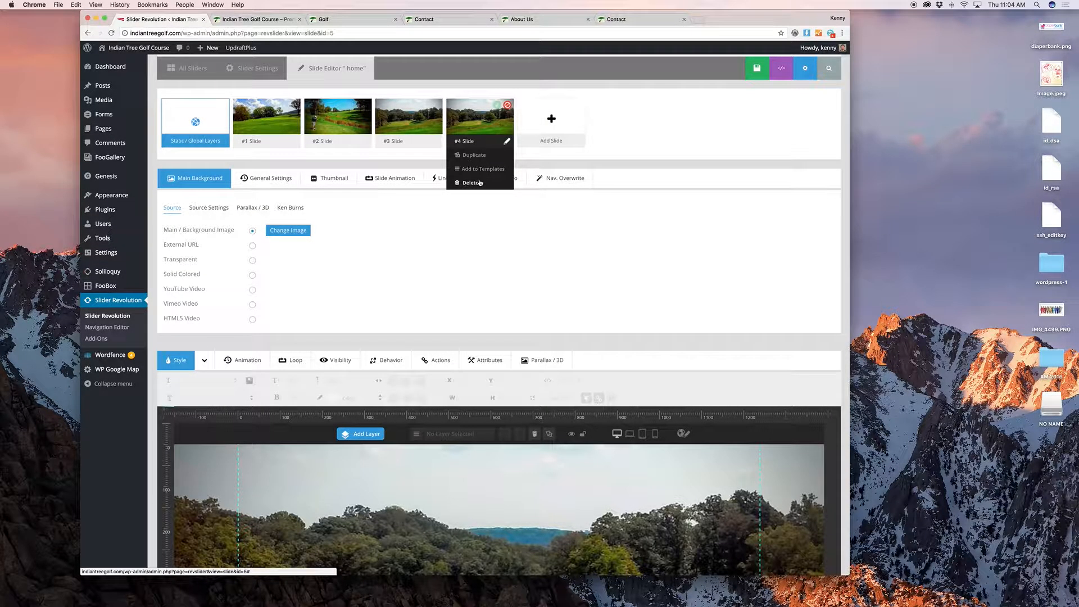
click(480, 182)
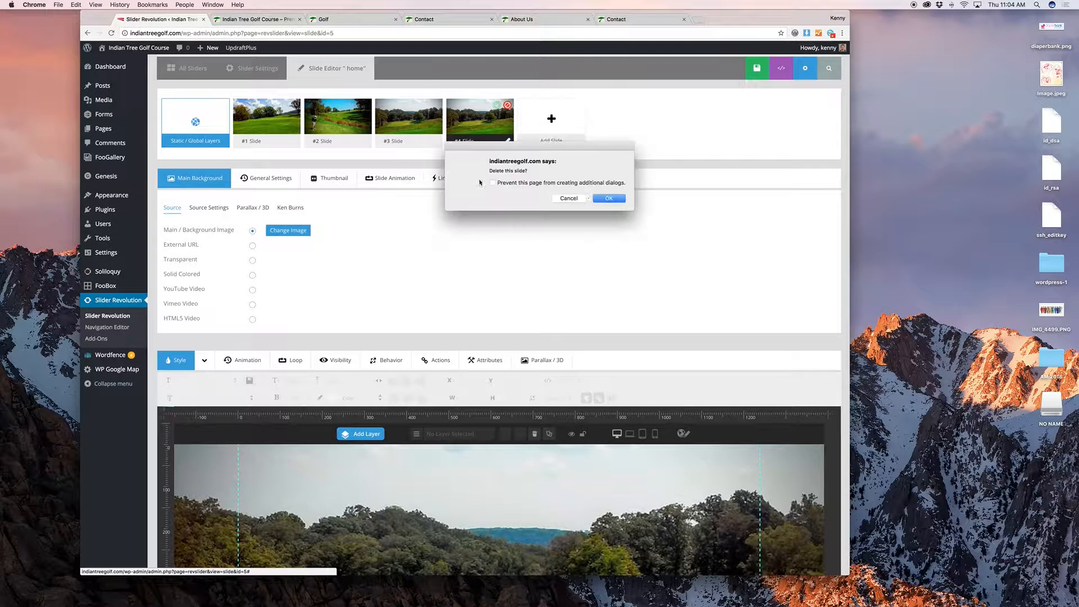
click(604, 198)
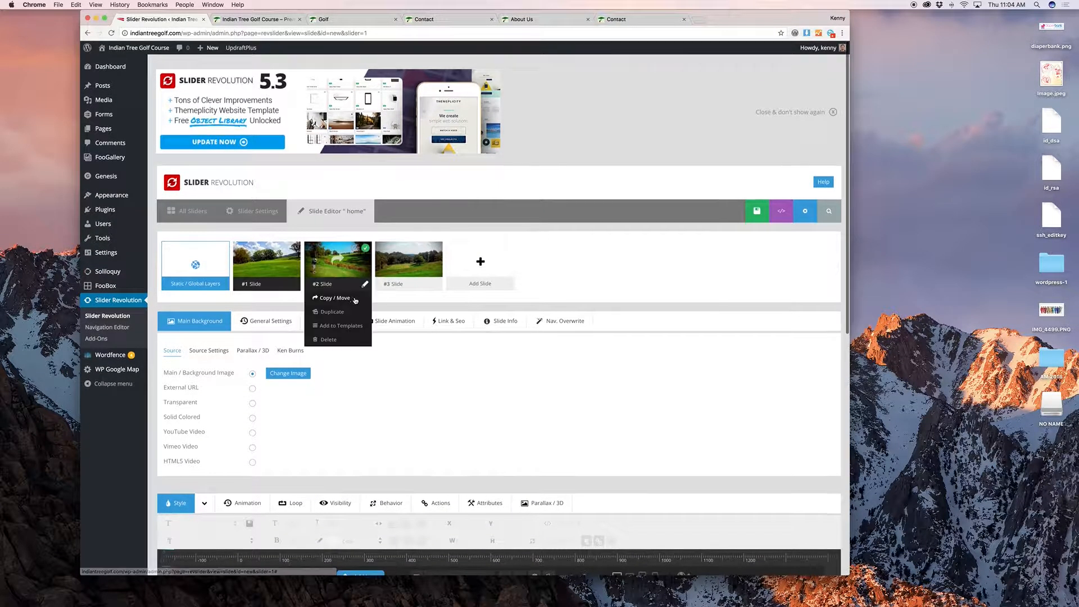
mouse_move(135, 360)
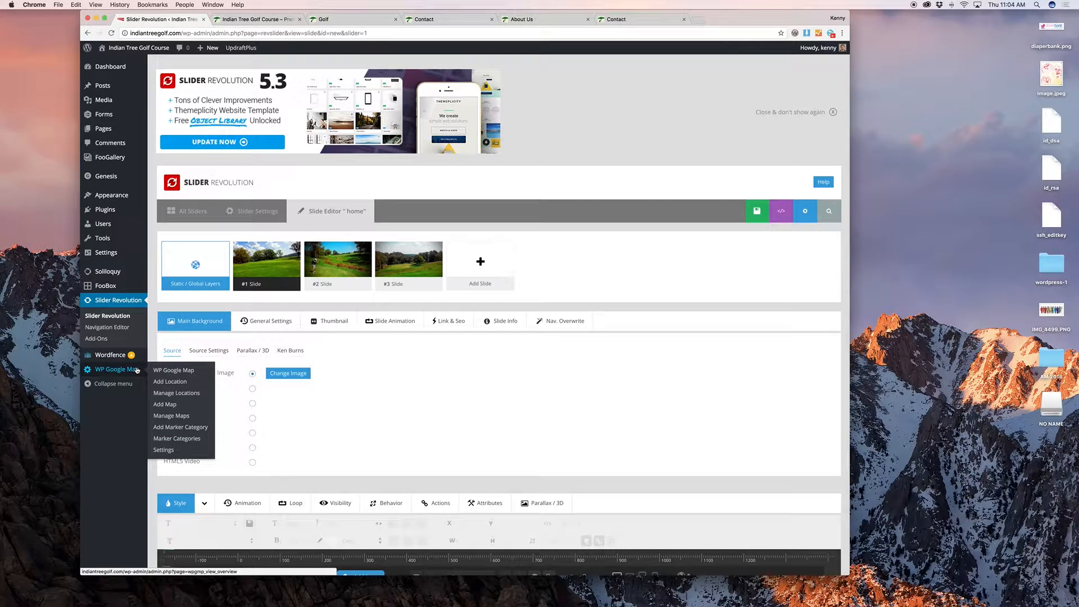
Step: Open the Indian Tree Golf Course (Large) map from Manage Maps and review its settings
click(183, 416)
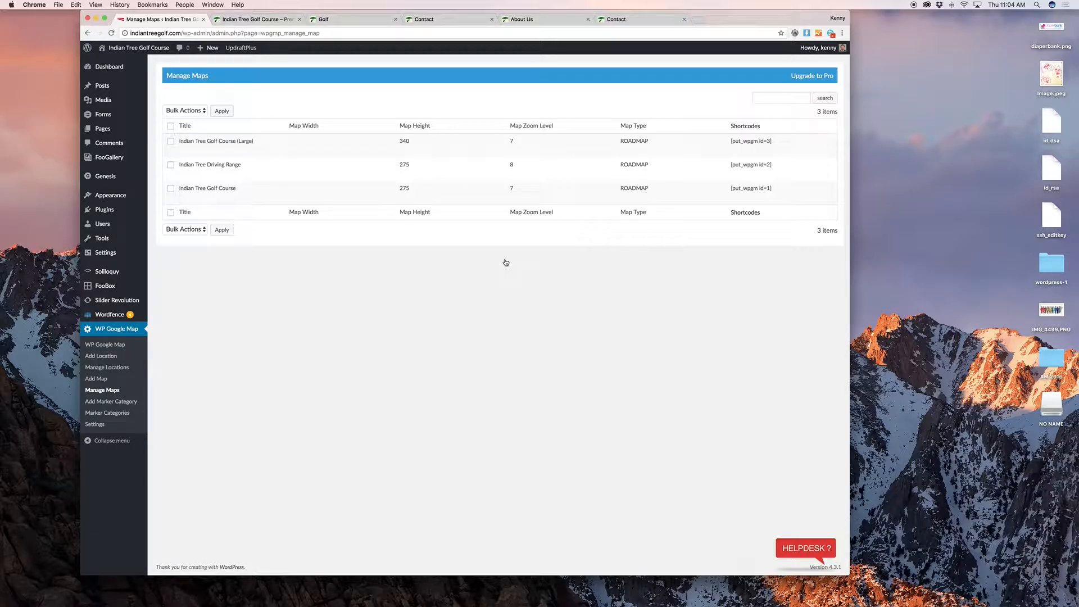
mouse_move(289, 154)
click(184, 149)
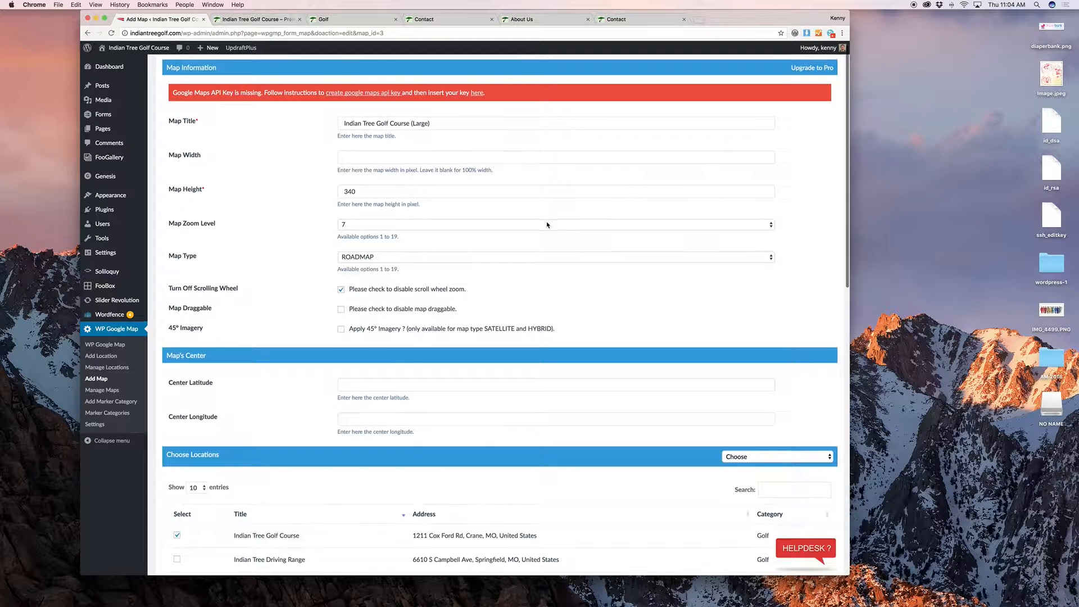
scroll(547, 225, down, 3)
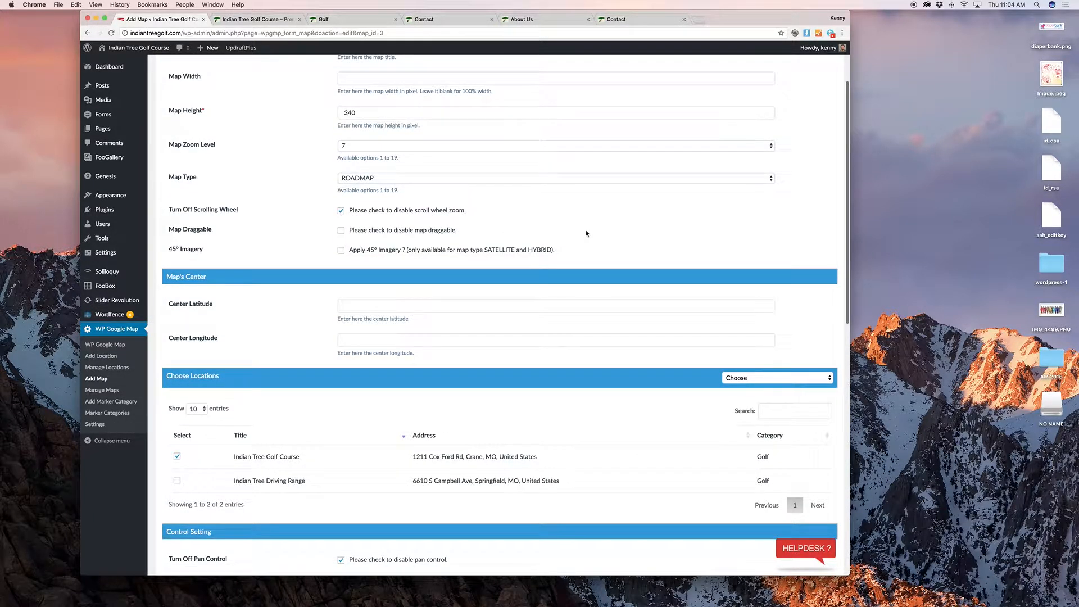
scroll(586, 233, down, 1)
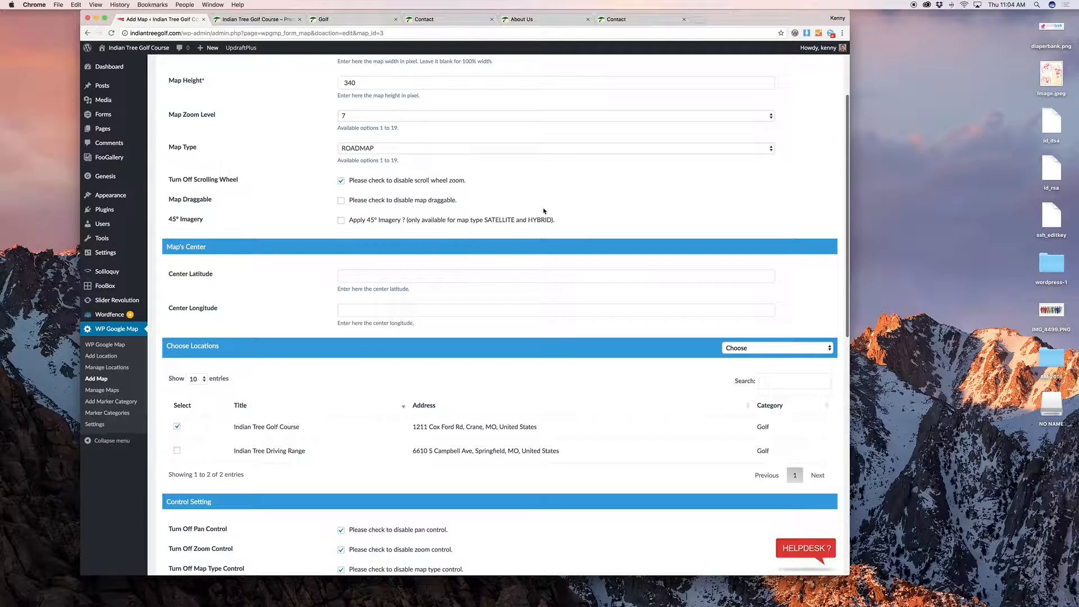
scroll(543, 212, up, 4)
scroll(414, 251, down, 8)
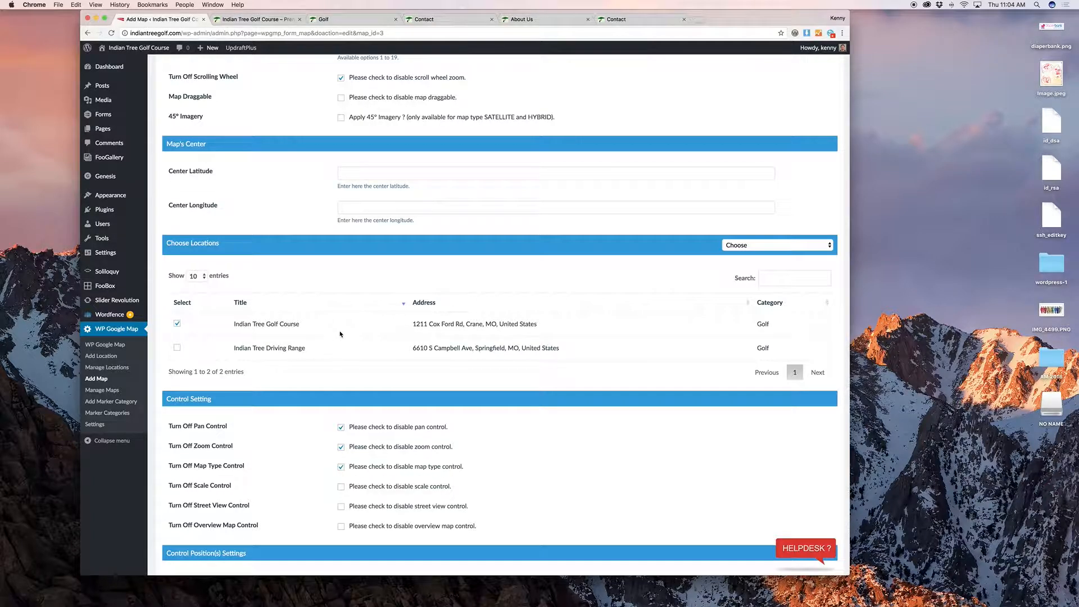
Step: Add the Indian Tree Driving Range location to the Large map, then remove it again
click(177, 347)
click(177, 348)
scroll(233, 226, down, 5)
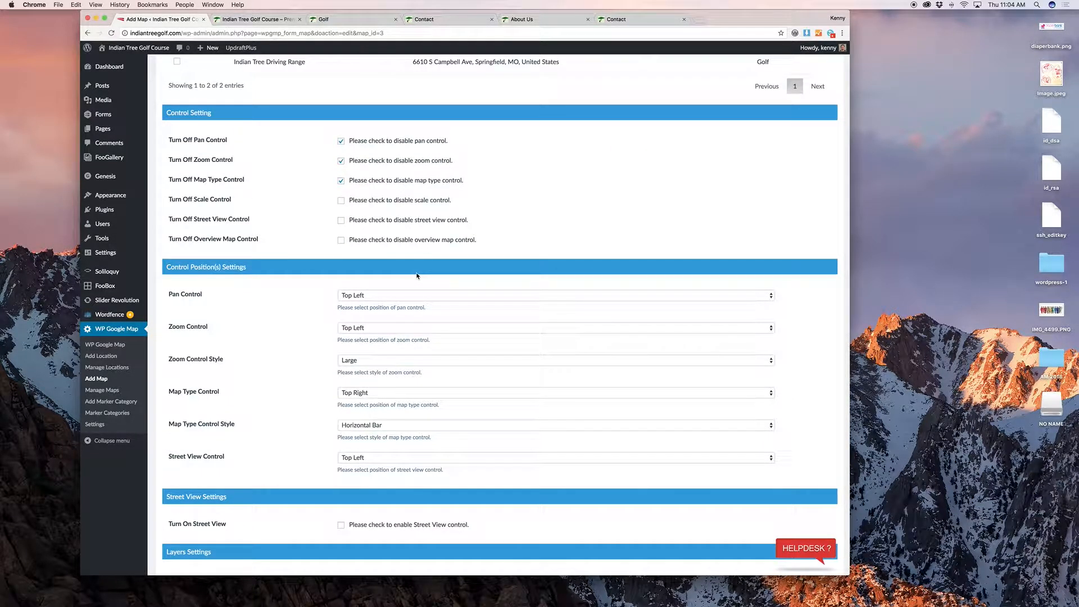
scroll(417, 275, down, 2)
scroll(420, 274, up, 10)
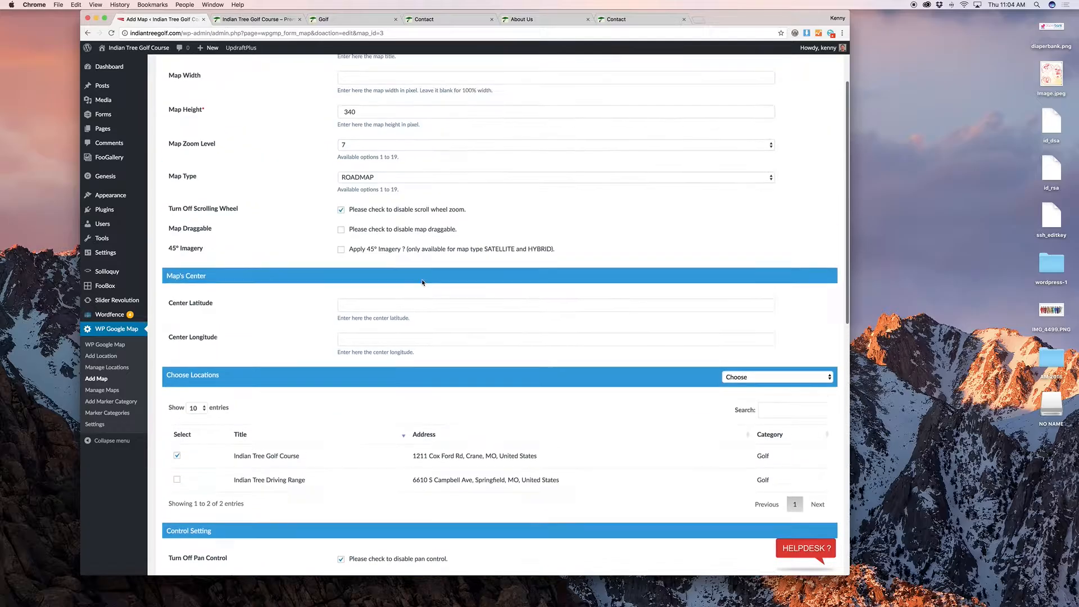
scroll(398, 247, down, 10)
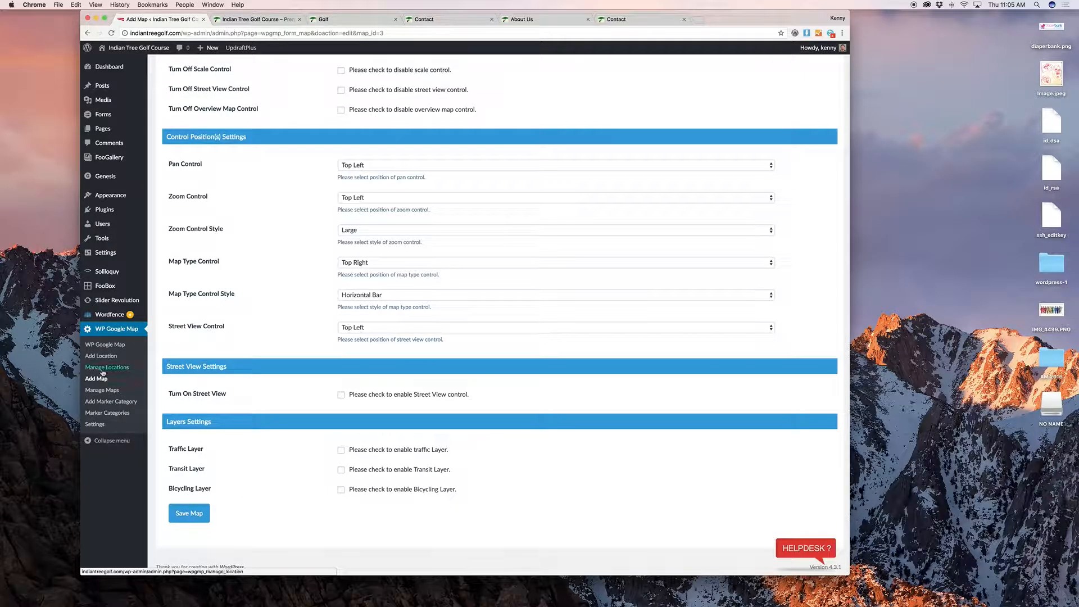
Step: Return to Manage Maps and copy the Large map's shortcode [put_wpgm id=3]
click(101, 390)
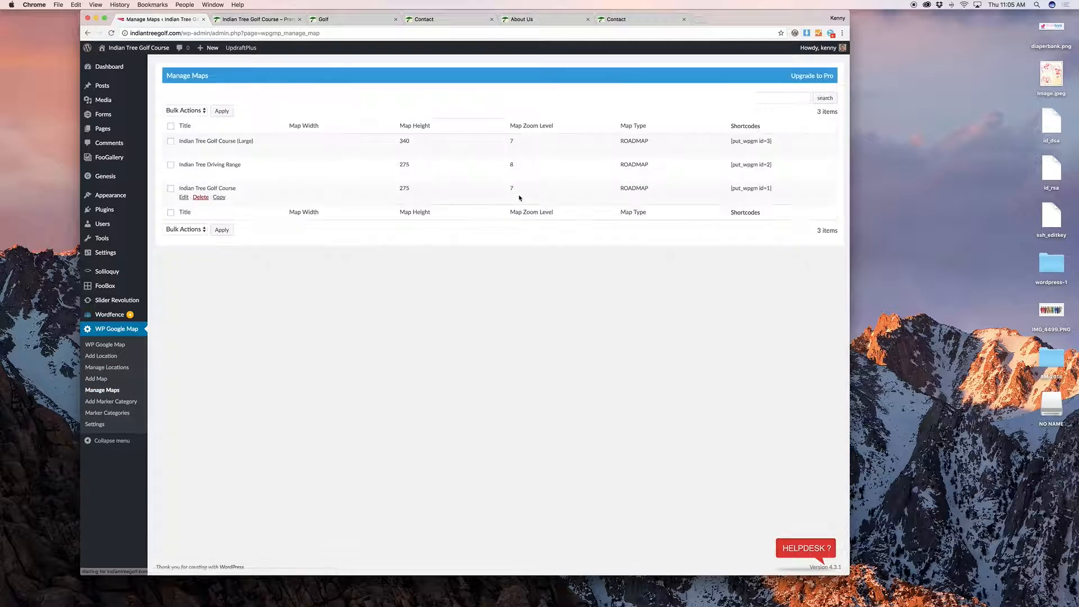
drag(732, 142, 777, 142)
key(super+c)
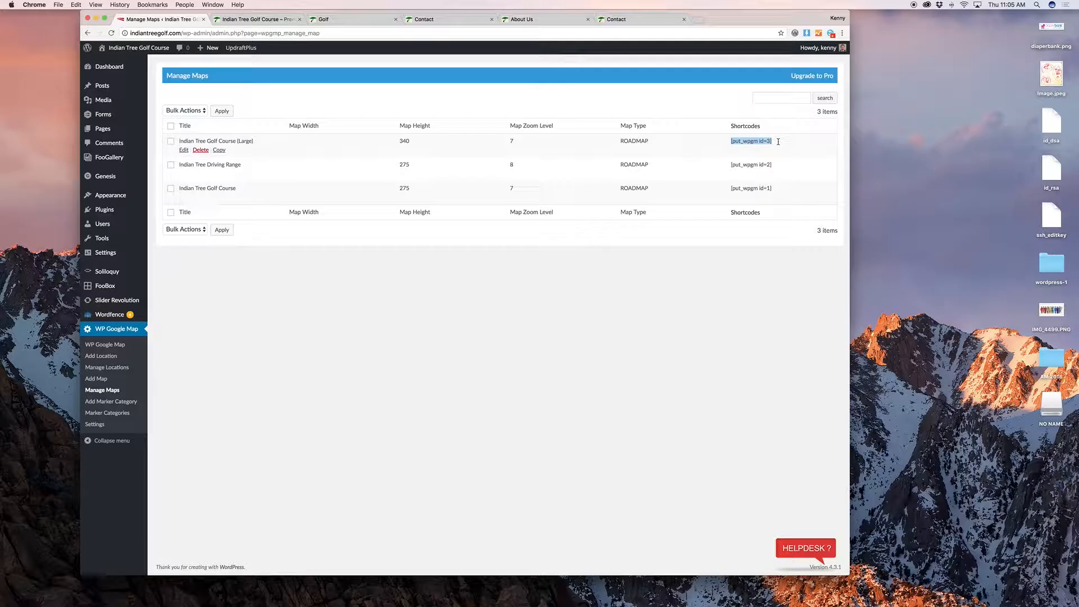
click(777, 142)
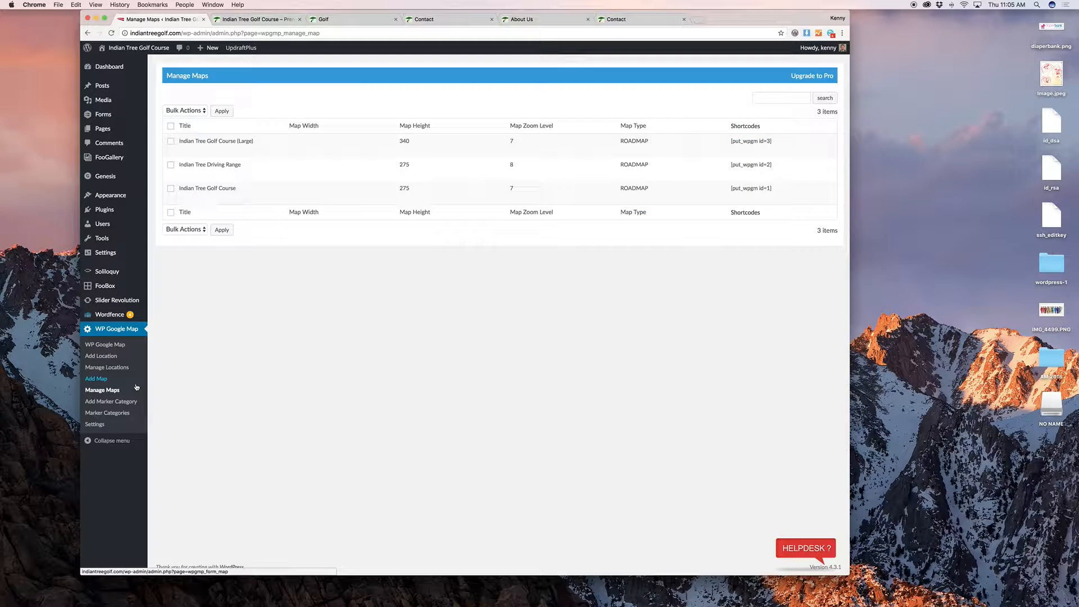
click(105, 357)
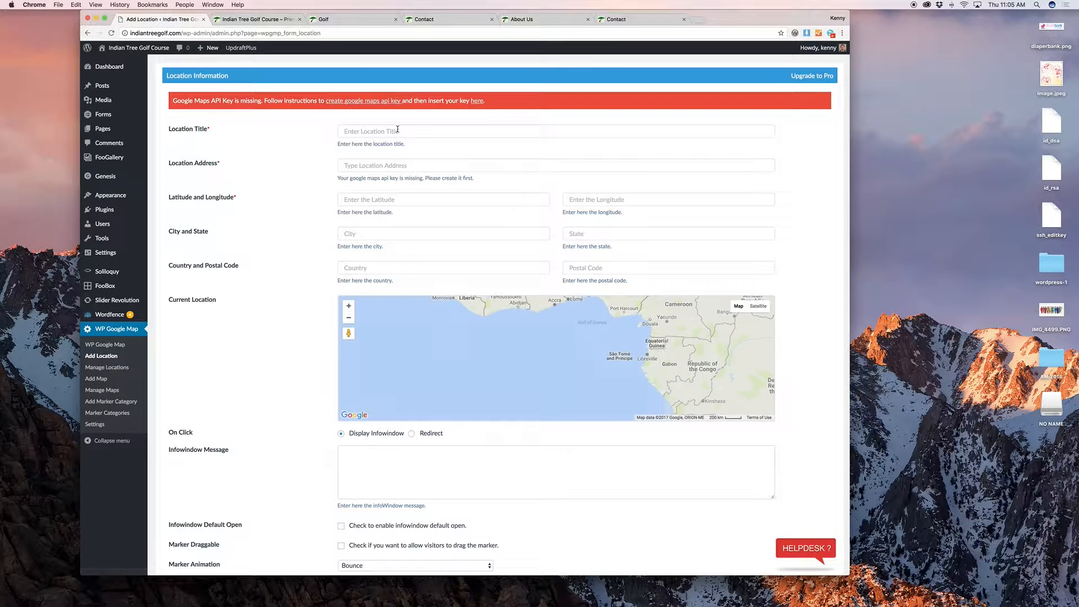
Step: Create a location titled Library with its street address and the Golf category, and save it
click(398, 130)
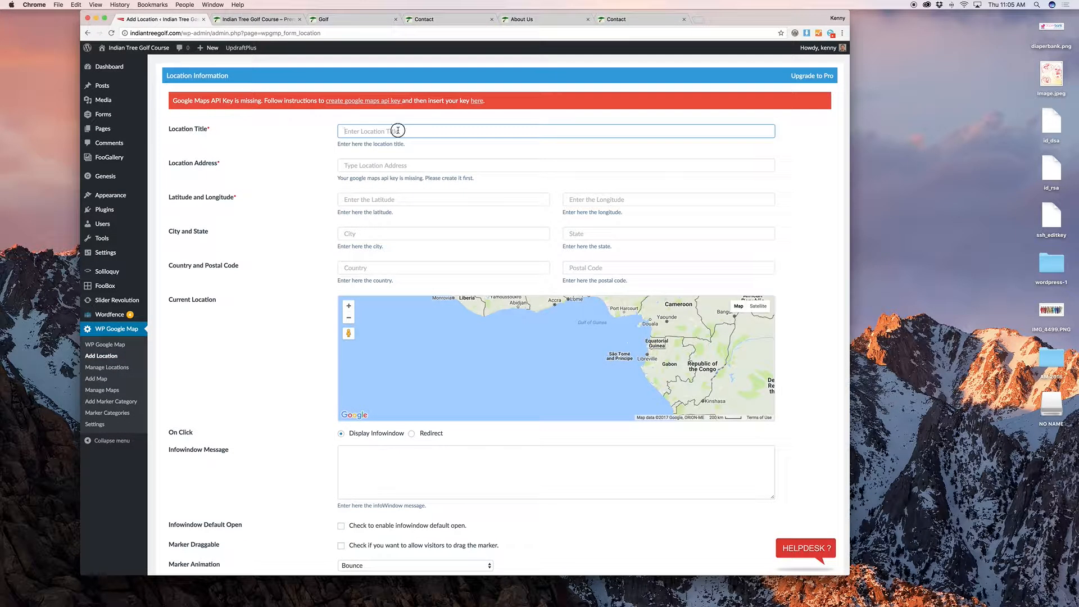
click(354, 155)
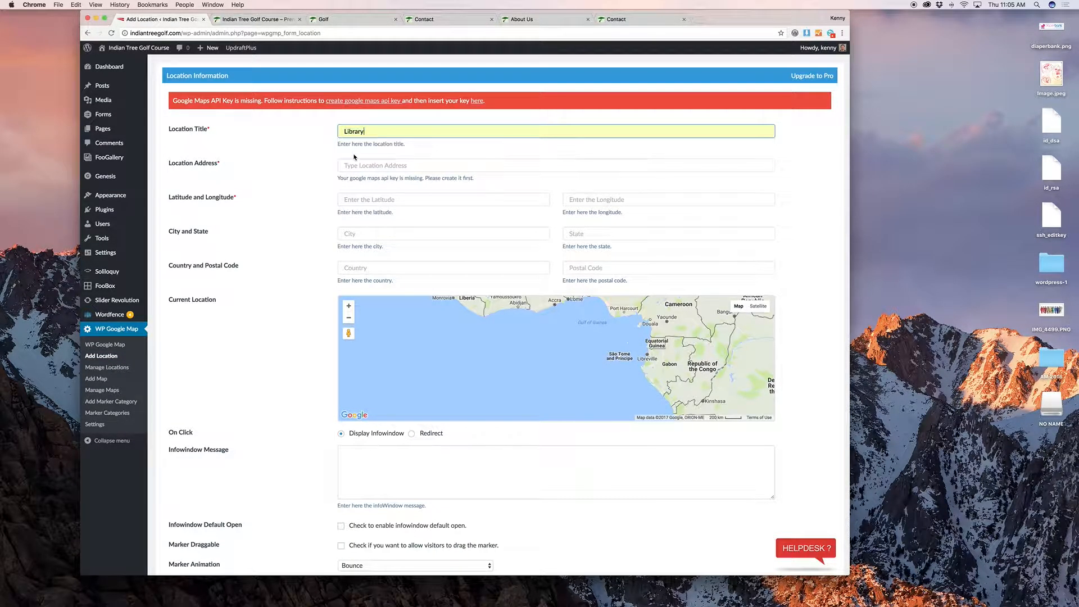
click(354, 166)
text(1204 )
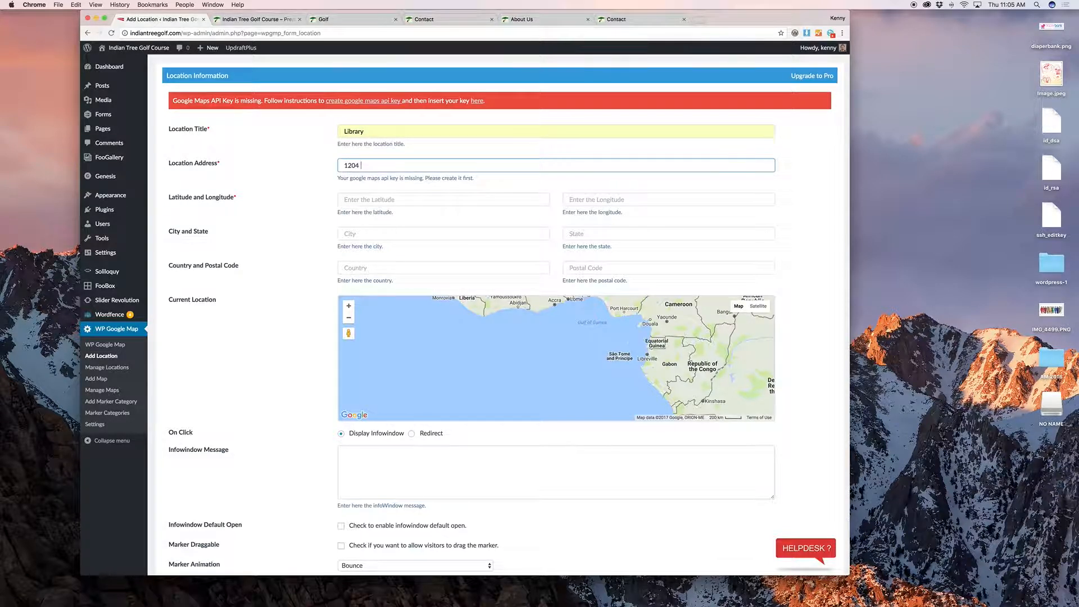
text(SAtinwood Dr.)
click(292, 186)
scroll(326, 174, down, 3)
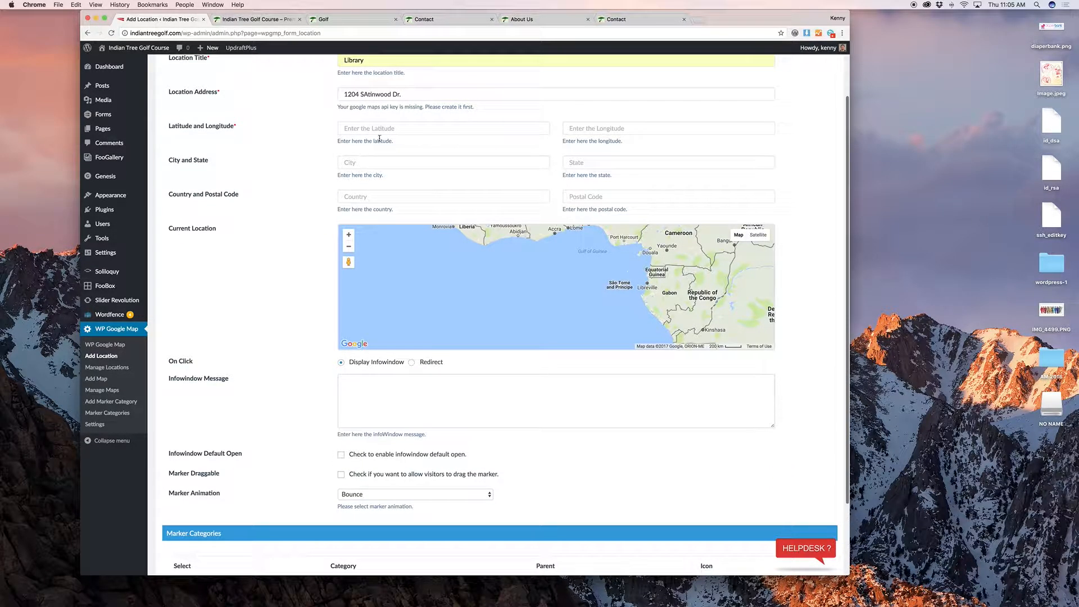
scroll(325, 157, down, 4)
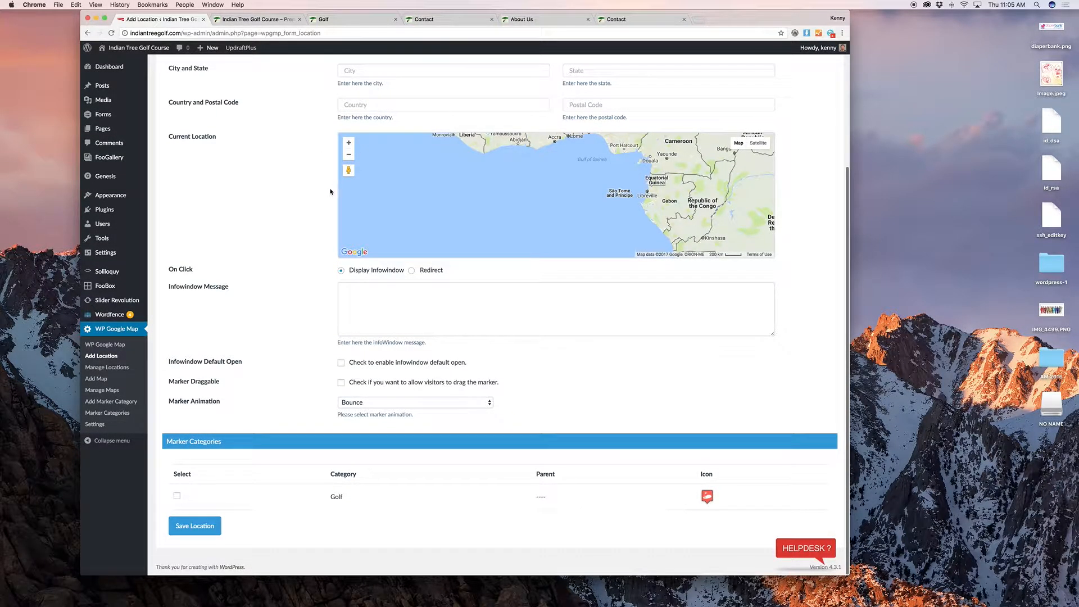
click(388, 294)
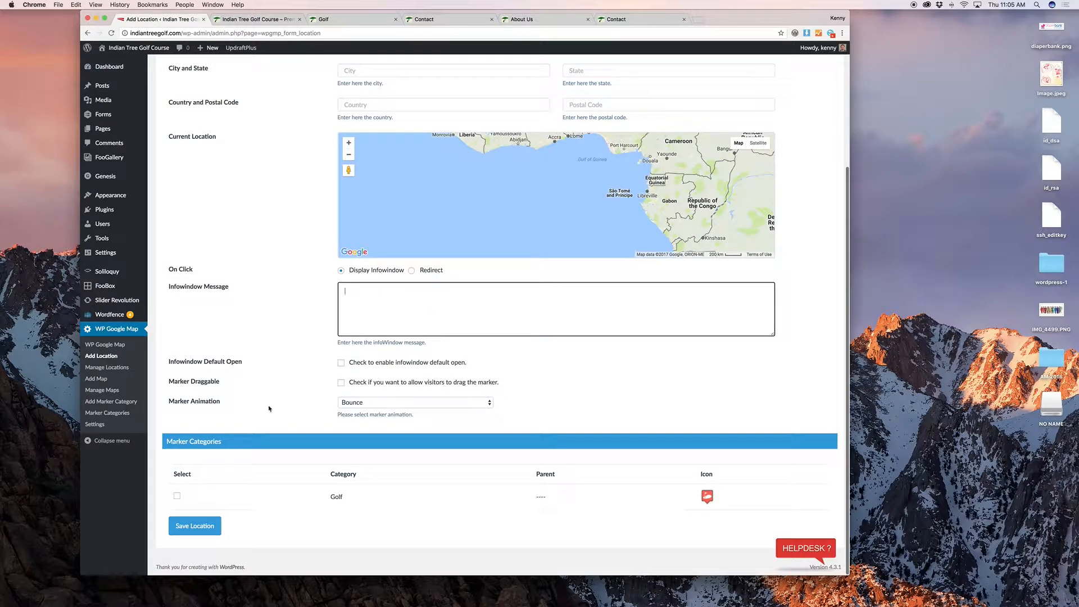
click(176, 494)
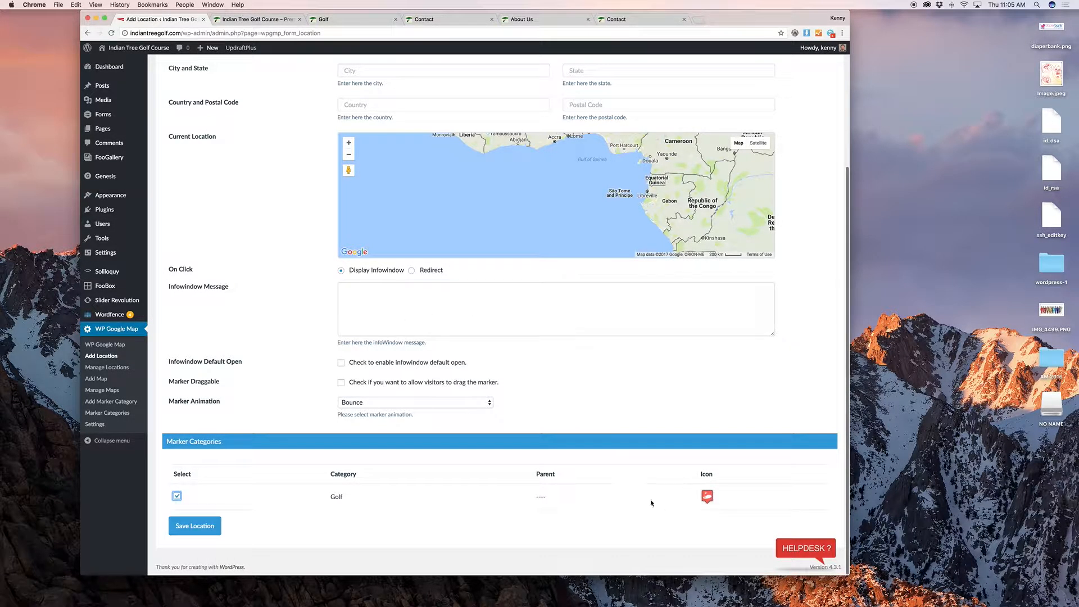
click(200, 526)
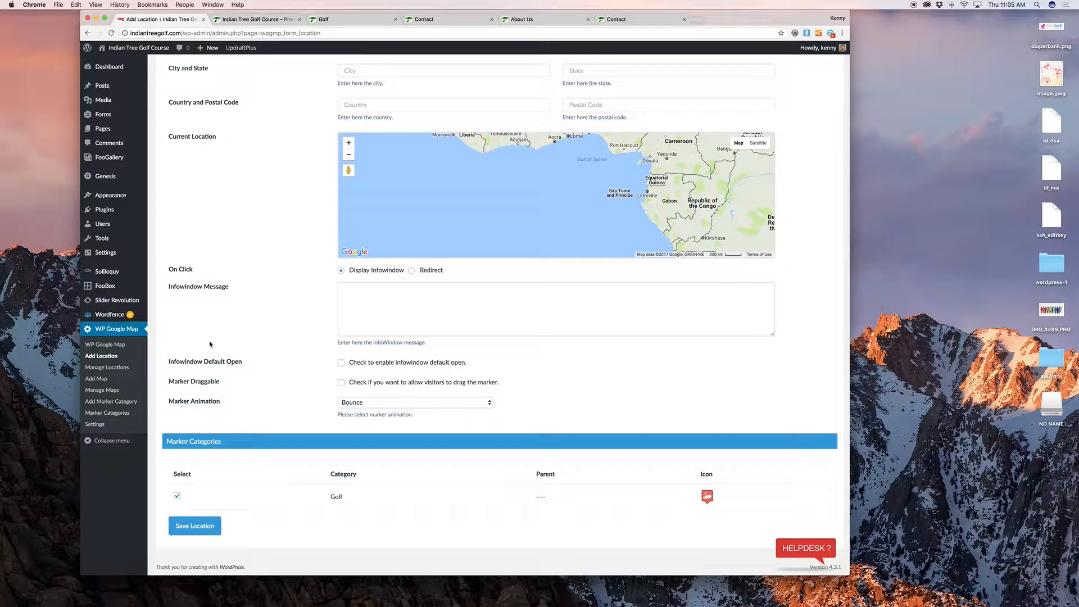
Step: Paste the Google Maps API key into the WP Google Map settings and save it
click(111, 424)
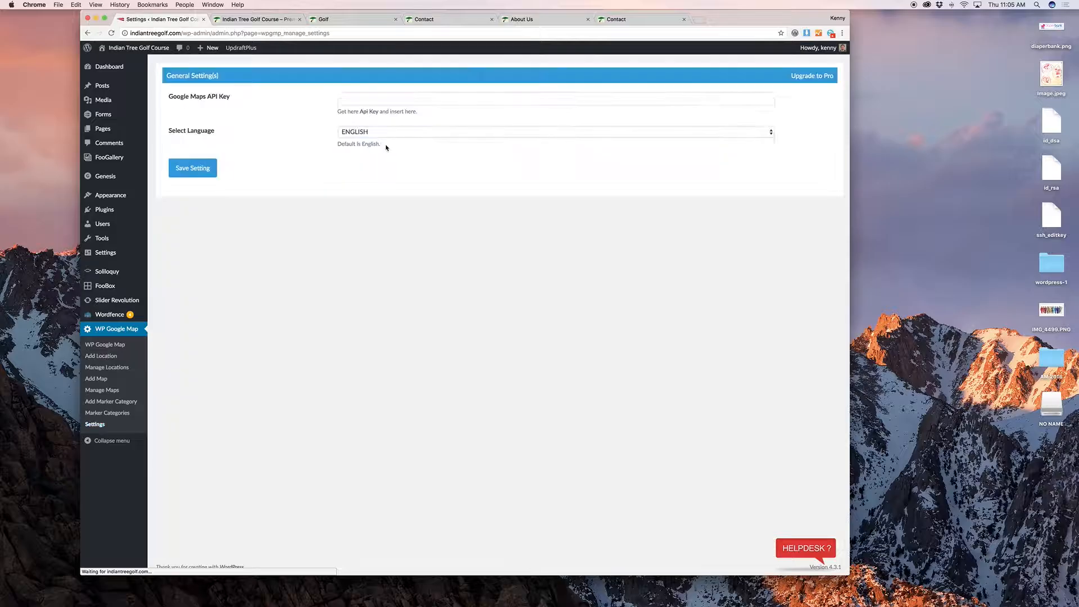
click(385, 102)
click(388, 113)
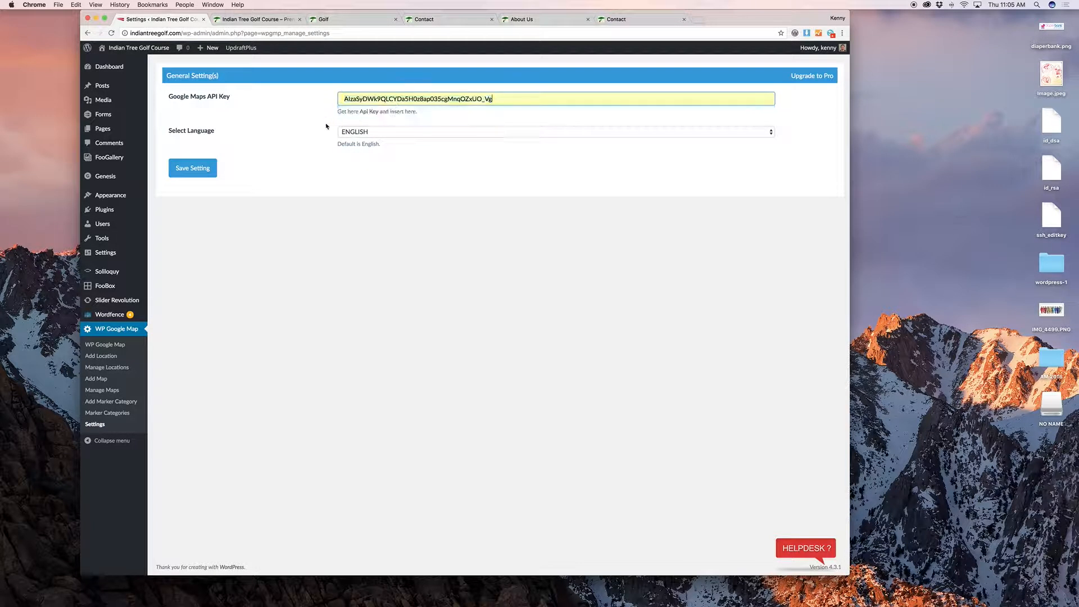
click(192, 168)
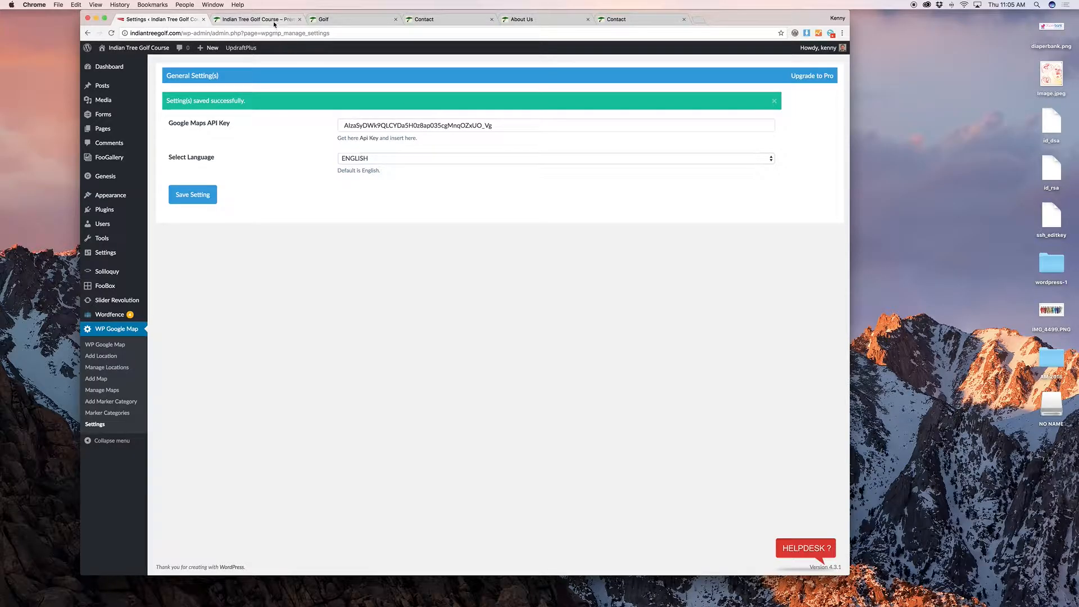
click(415, 20)
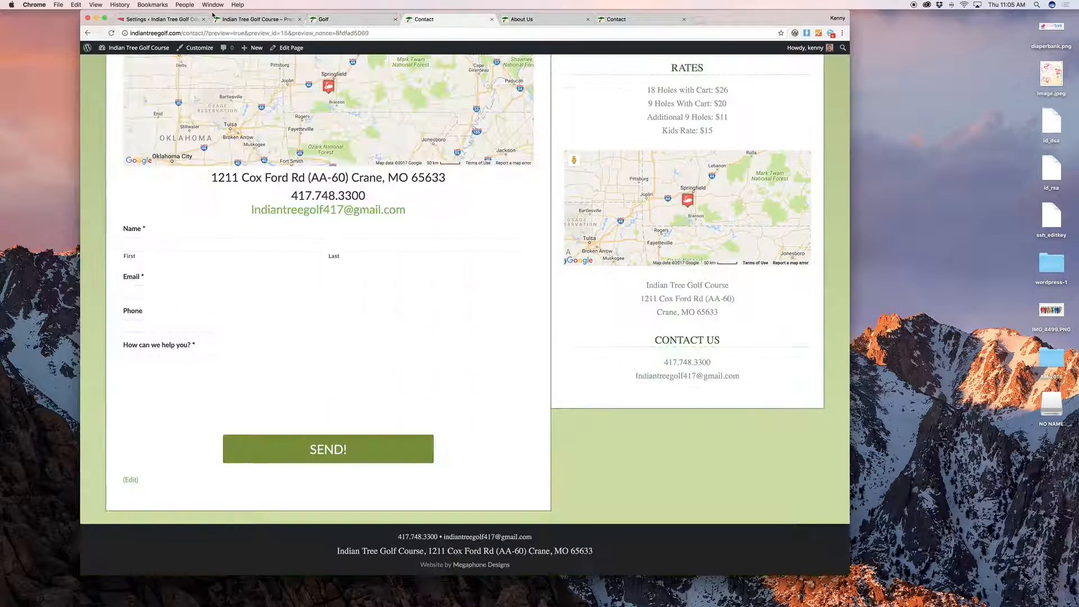
Step: Reload the Contact page to confirm its maps render, close it, and show the home slider's Tee Times hours
click(110, 33)
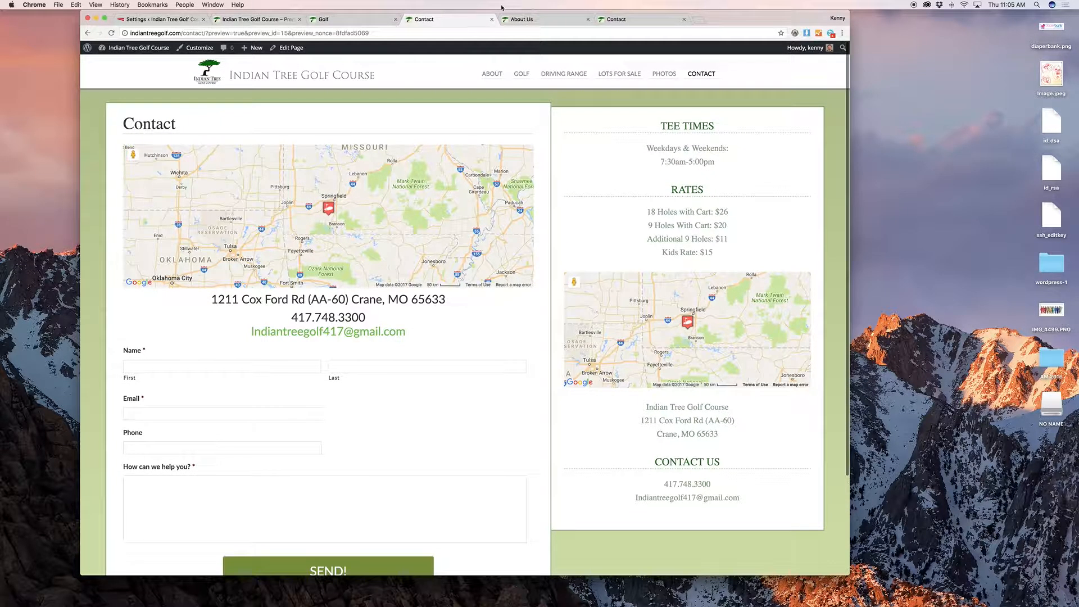
click(492, 20)
click(156, 22)
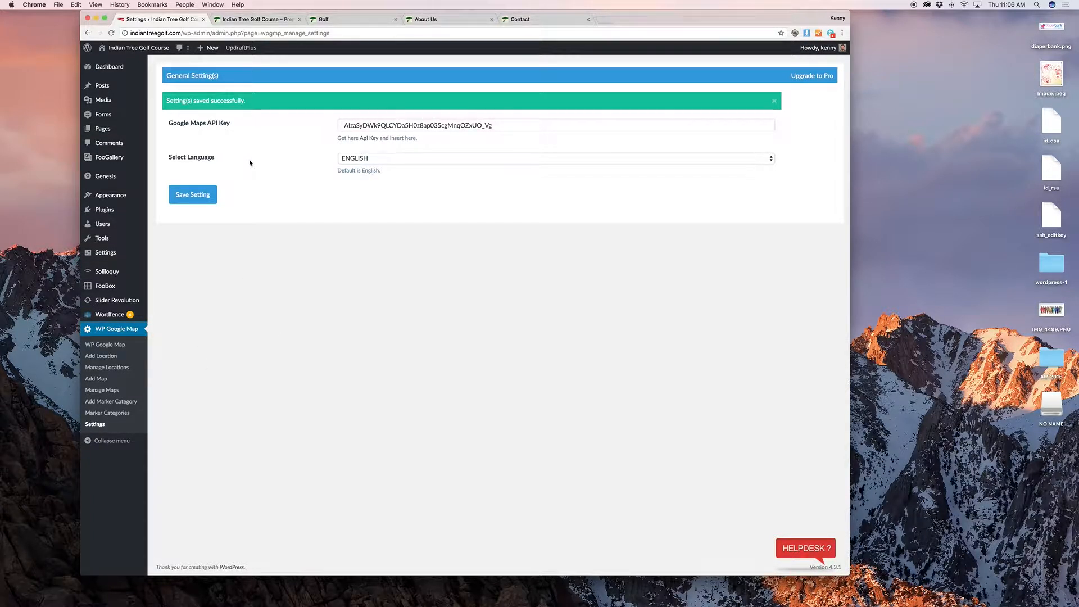
click(256, 19)
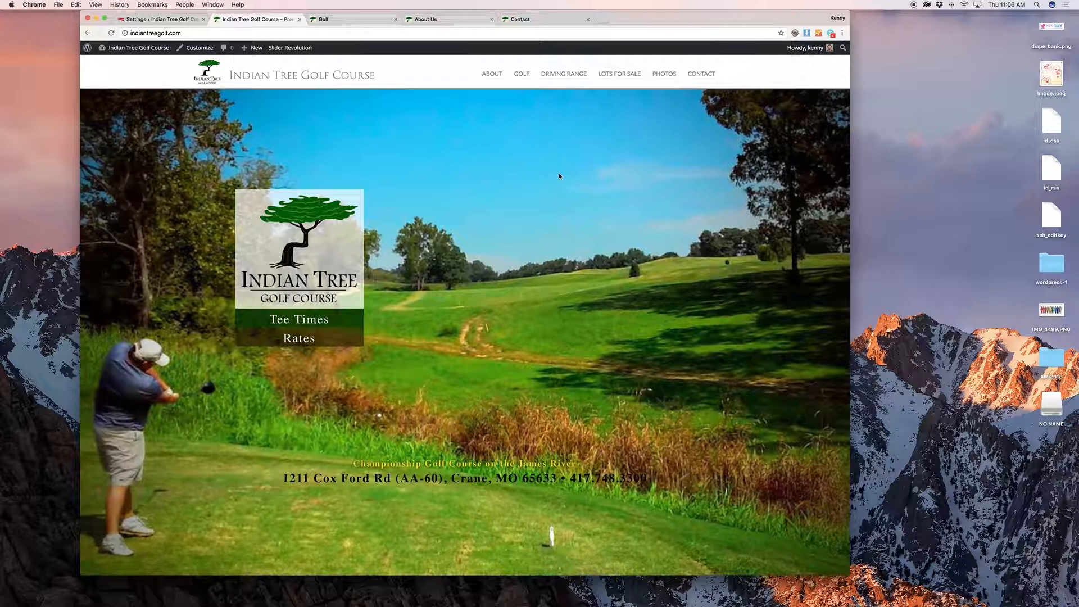
click(327, 317)
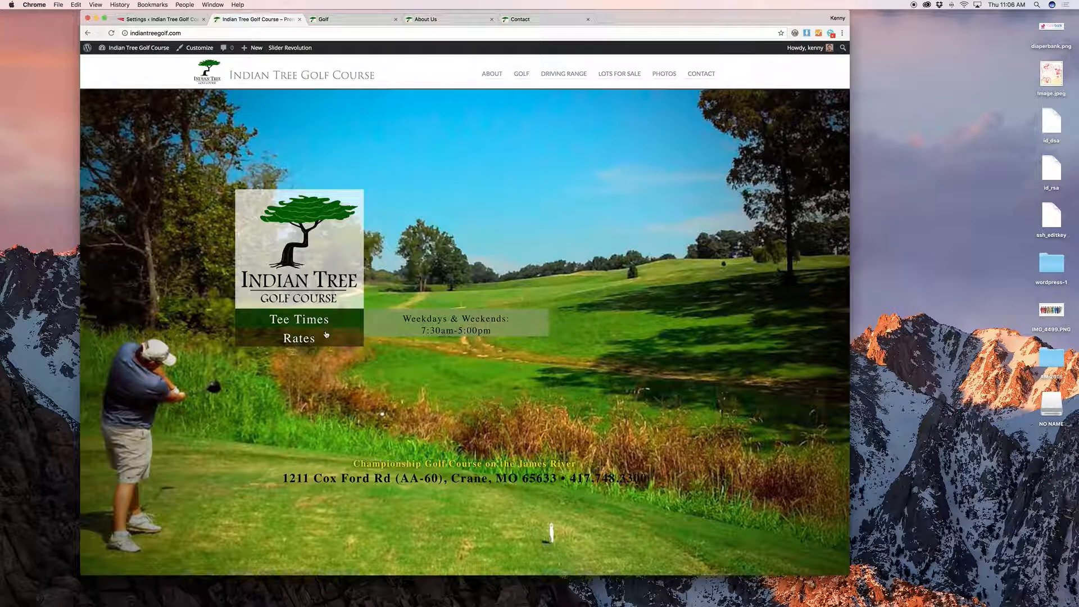